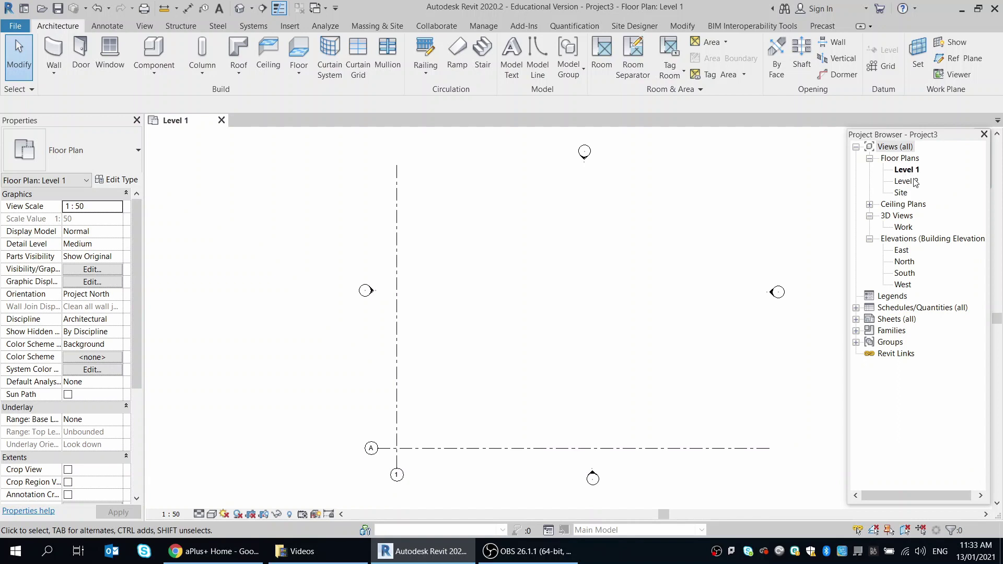
Step: Examine the floor plan, ceiling plan, 3D and elevation views in the project browser, and leave the Views category collapsed
{"action": "left_click", "coordinate": [870, 205]}
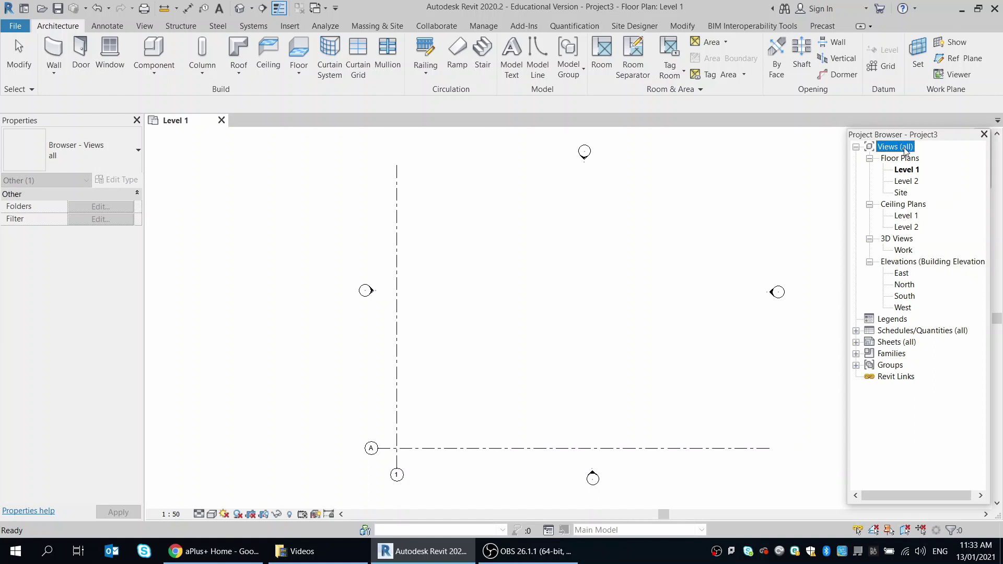
{"action": "left_click", "coordinate": [857, 147]}
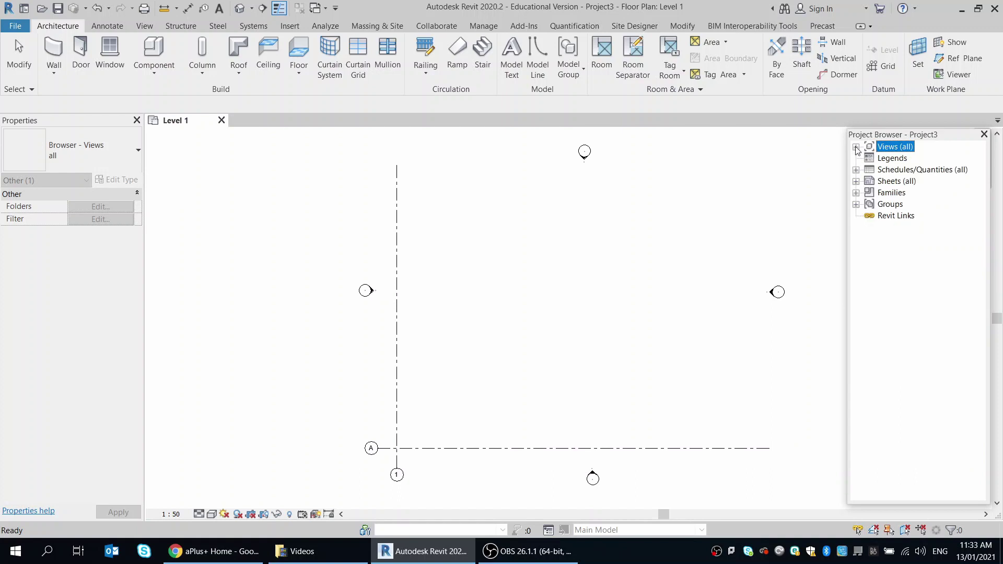
{"action": "left_click", "coordinate": [856, 148]}
{"action": "left_click", "coordinate": [870, 159]}
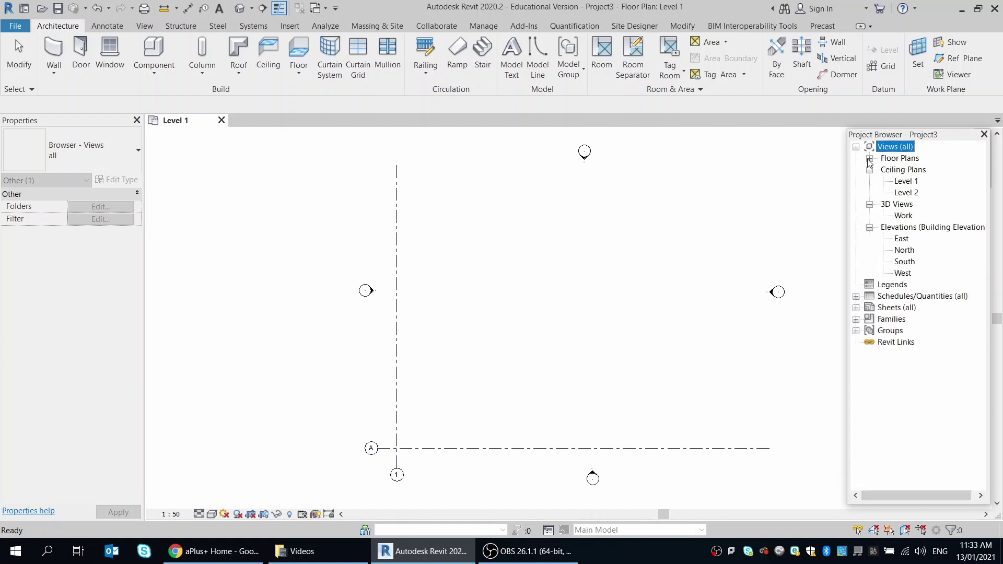
{"action": "left_click", "coordinate": [870, 169]}
{"action": "left_click", "coordinate": [870, 181]}
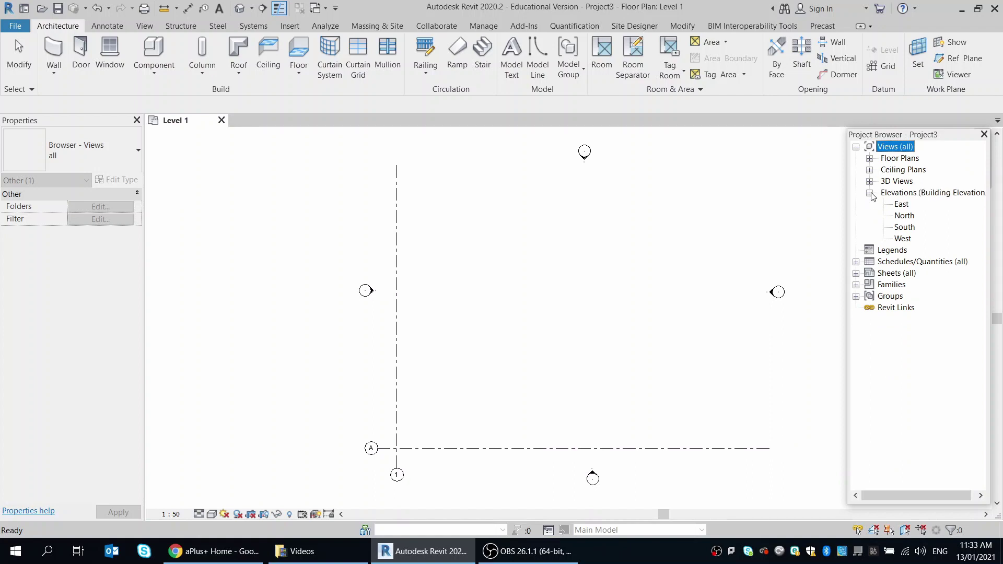
{"action": "left_click", "coordinate": [870, 192]}
{"action": "left_click", "coordinate": [870, 158]}
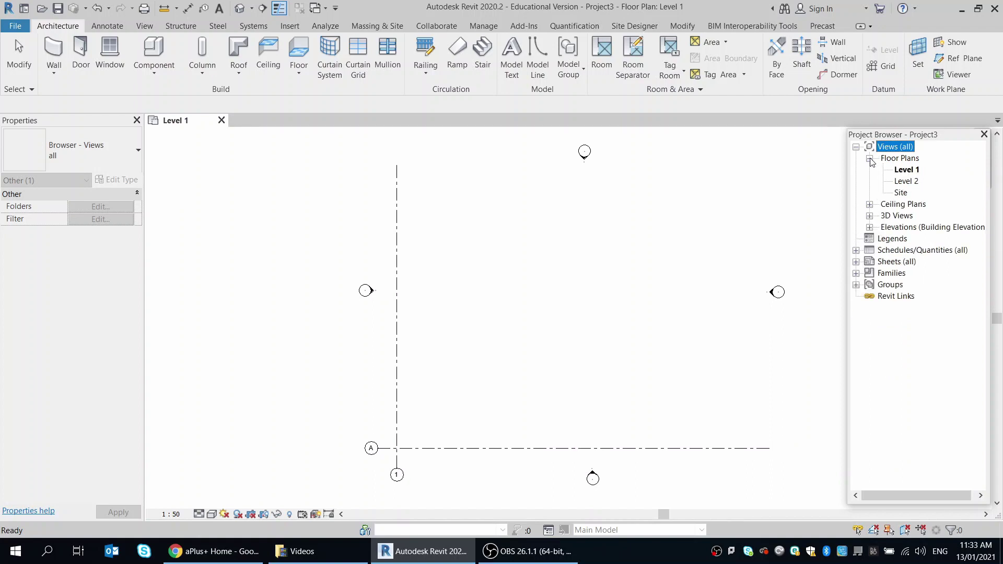
{"action": "left_click", "coordinate": [870, 204]}
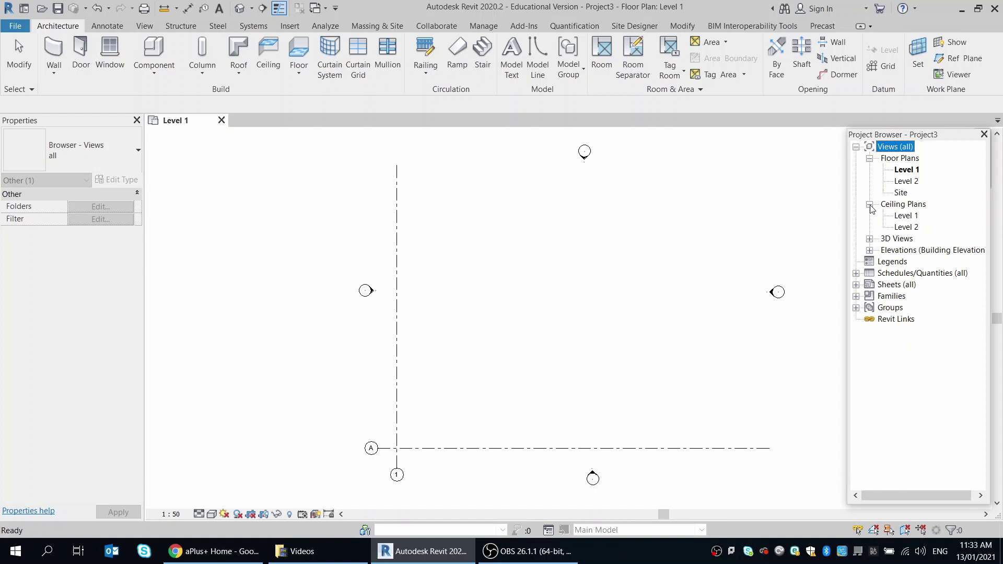
{"action": "left_click", "coordinate": [870, 238]}
{"action": "left_click", "coordinate": [870, 262]}
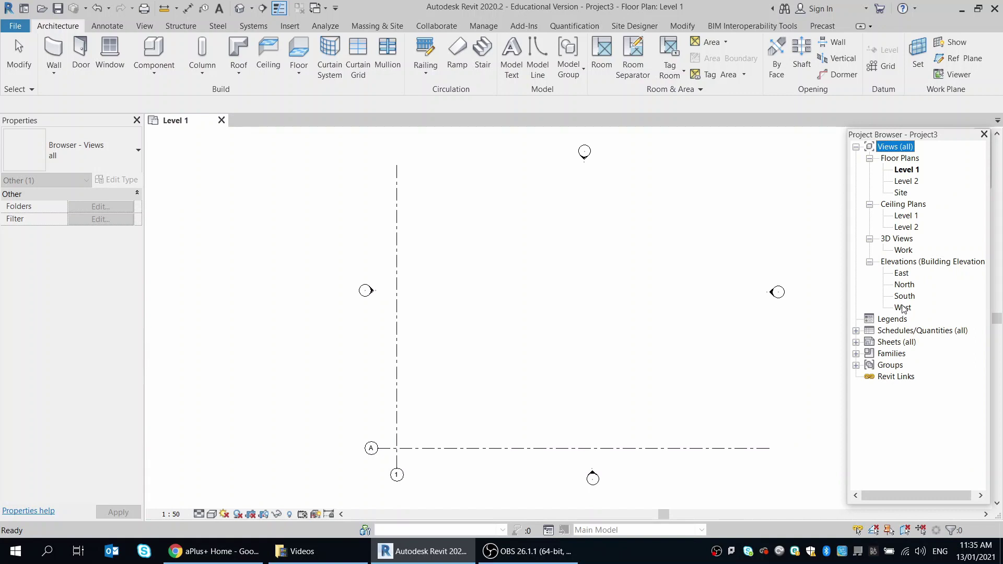
{"action": "left_click", "coordinate": [856, 147]}
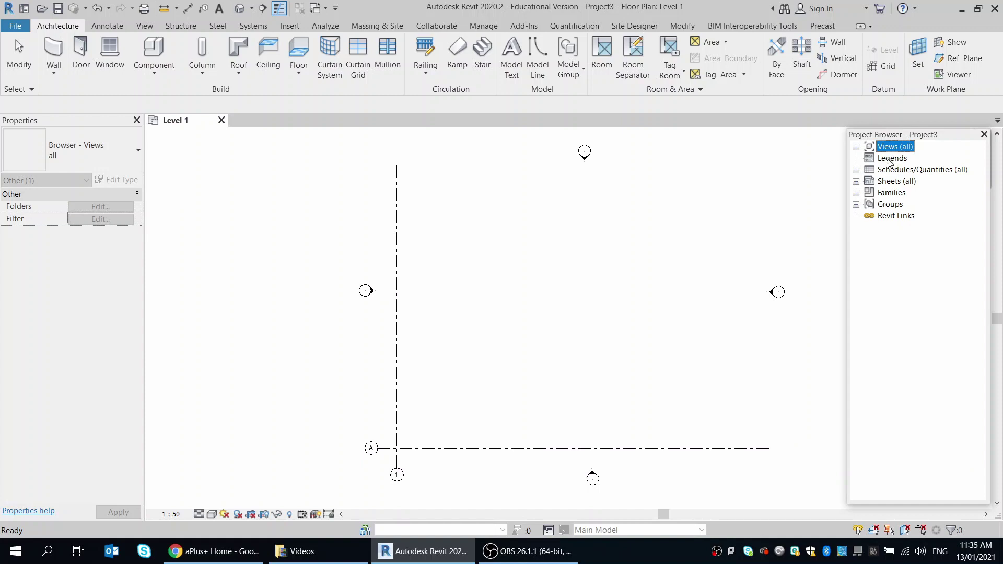
{"action": "left_click", "coordinate": [856, 147]}
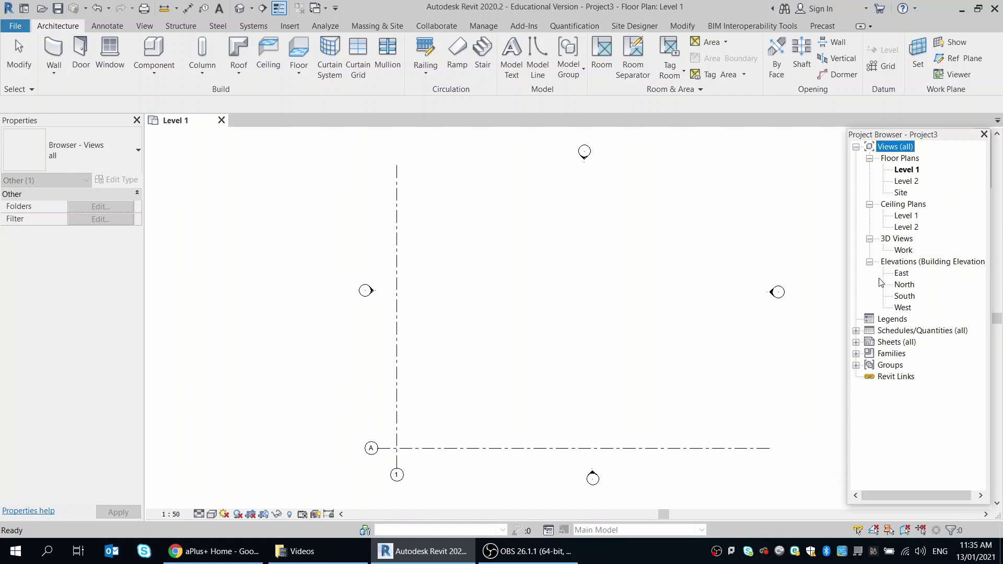
{"action": "left_click", "coordinate": [856, 147]}
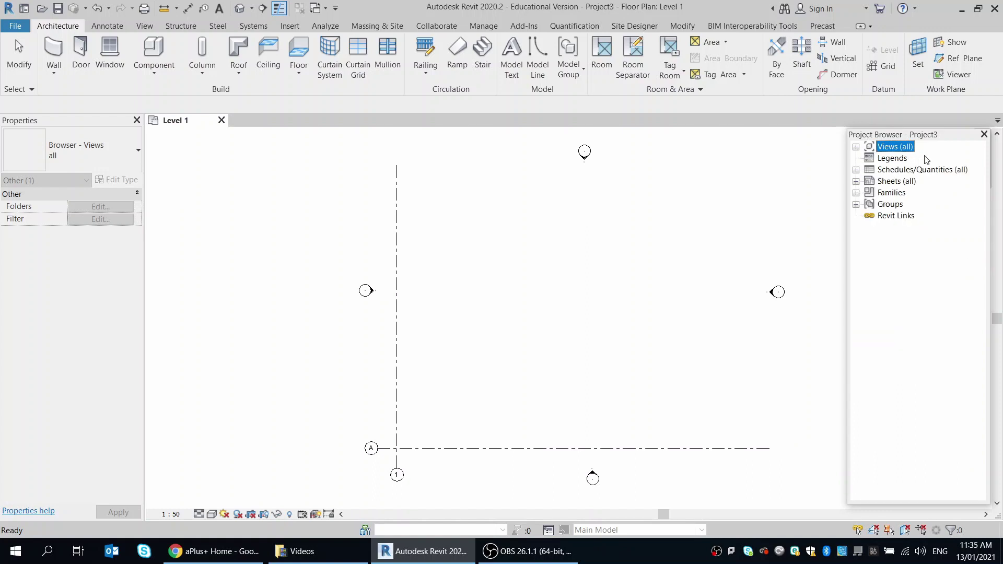
Step: Examine the contents of the Schedules/Quantities, Families and Groups categories in the project browser, collapsing each one again
{"action": "left_click", "coordinate": [857, 170]}
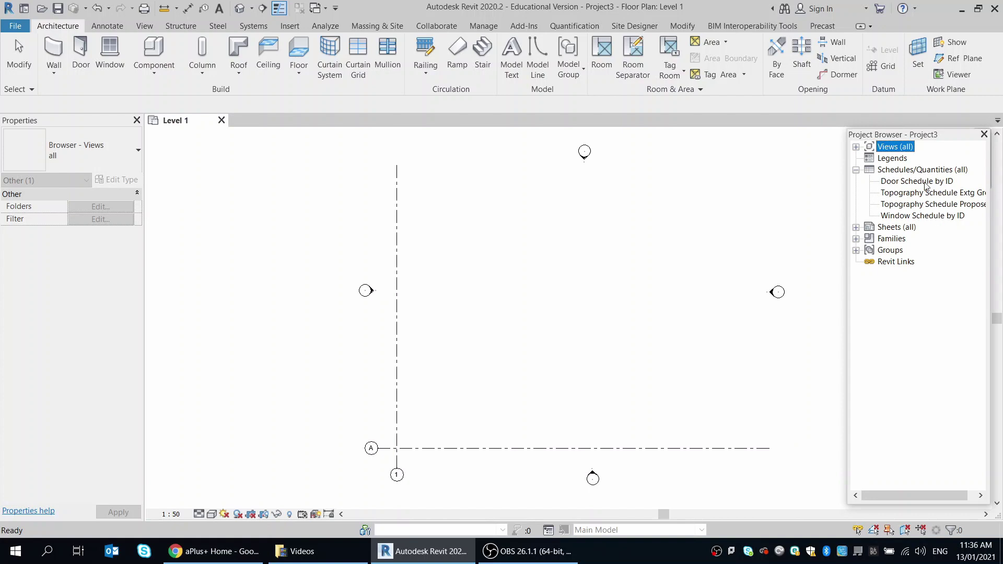
{"action": "left_click", "coordinate": [856, 171]}
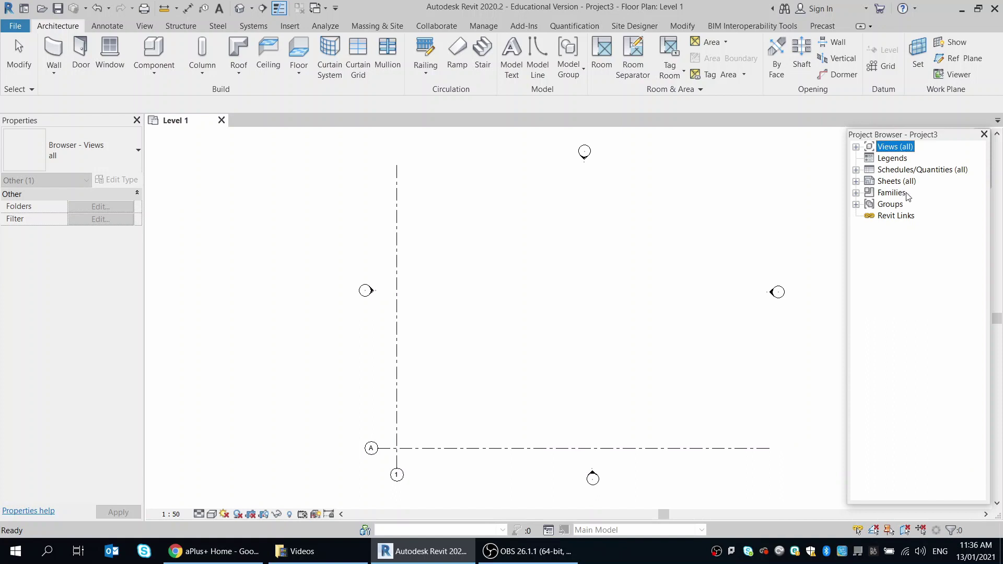
{"action": "left_click", "coordinate": [858, 192]}
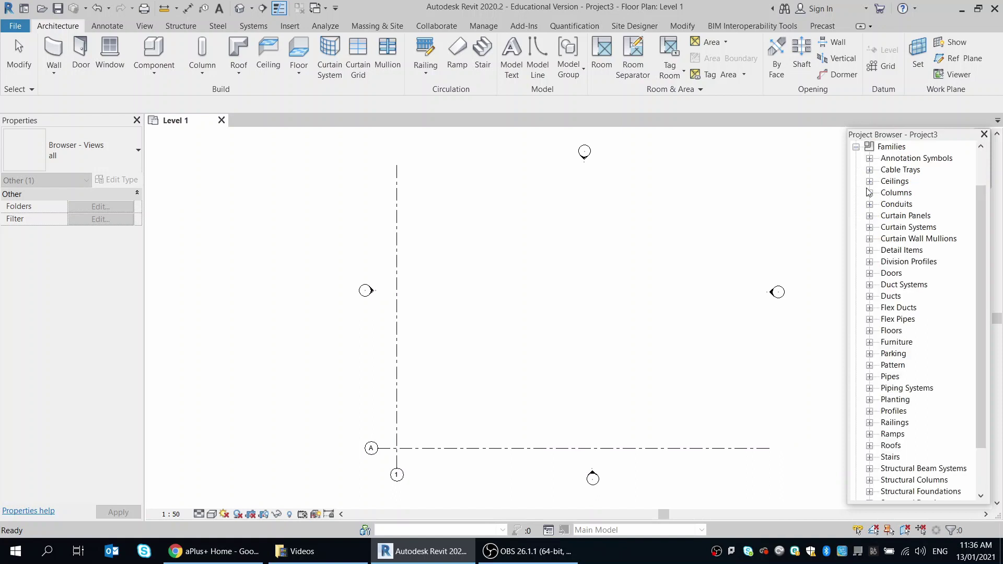
{"action": "left_click", "coordinate": [856, 148]}
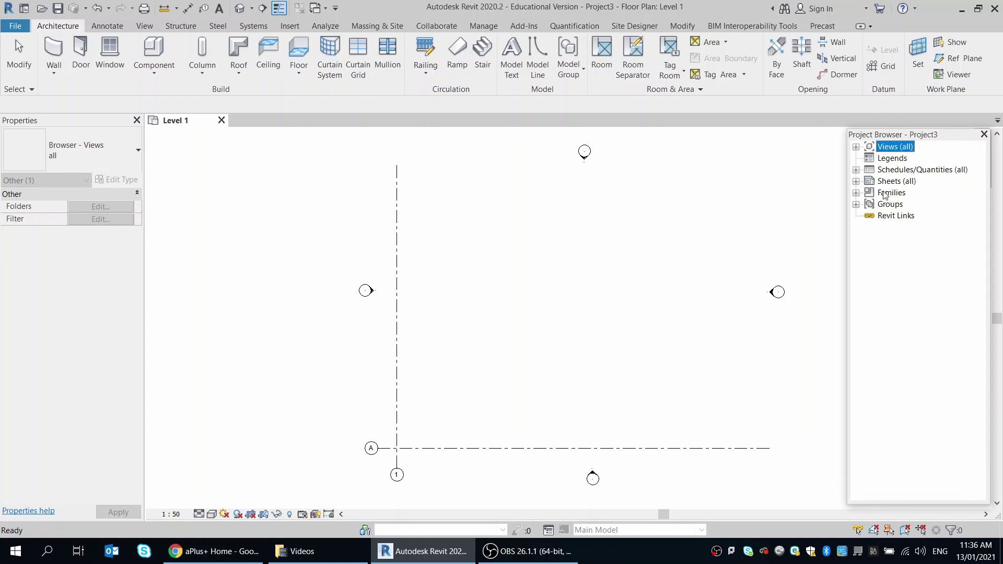
{"action": "left_click", "coordinate": [857, 205]}
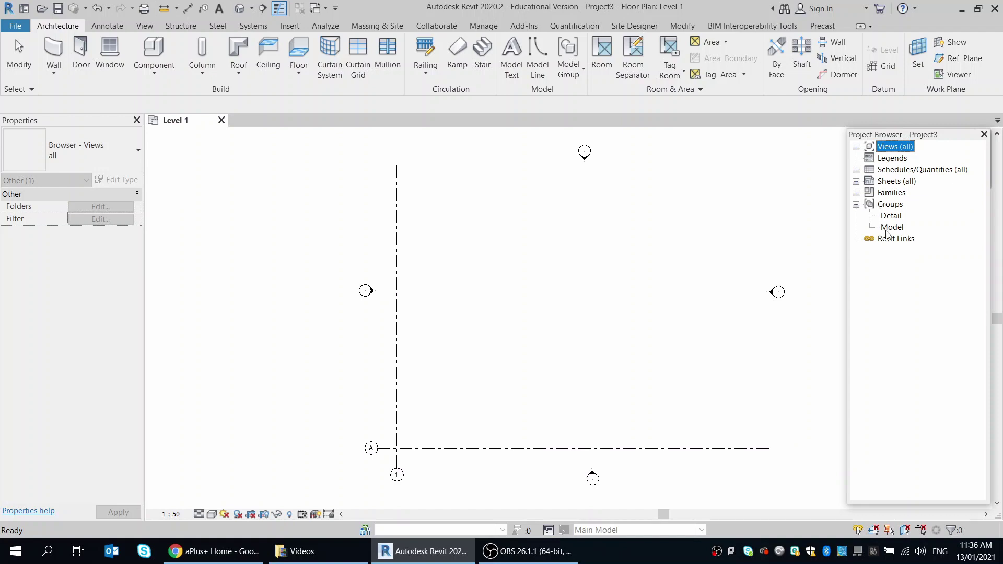
{"action": "left_click", "coordinate": [856, 205]}
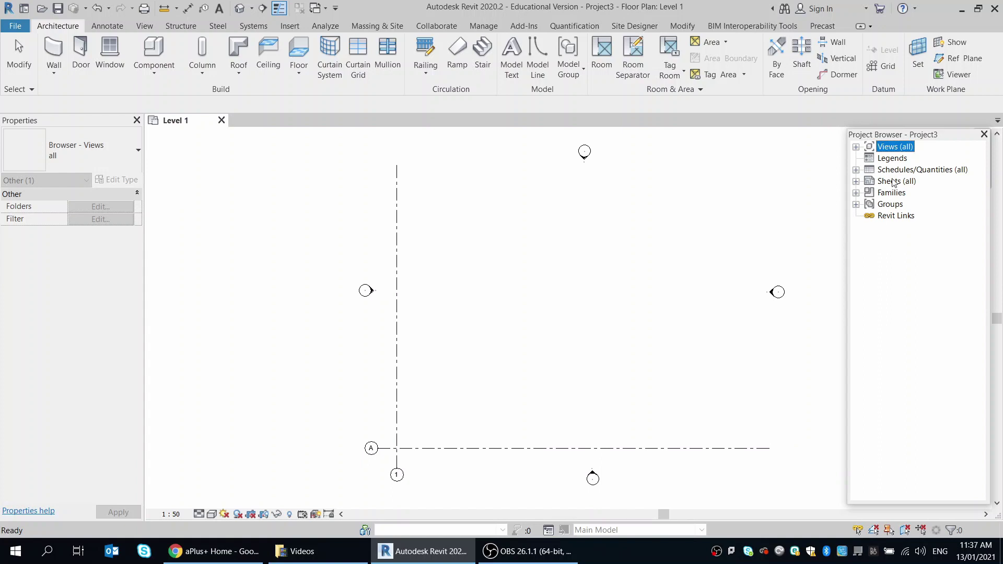
Step: Open sheet A101 - Unnamed from the project browser's Sheets category
{"action": "left_click", "coordinate": [857, 182]}
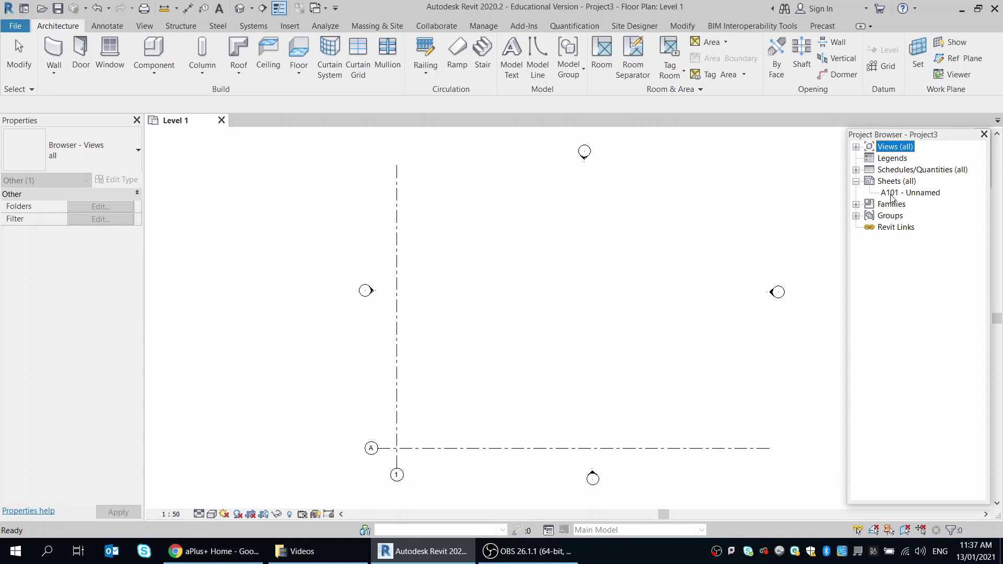
{"action": "left_click", "coordinate": [921, 196]}
{"action": "double_click", "coordinate": [920, 194]}
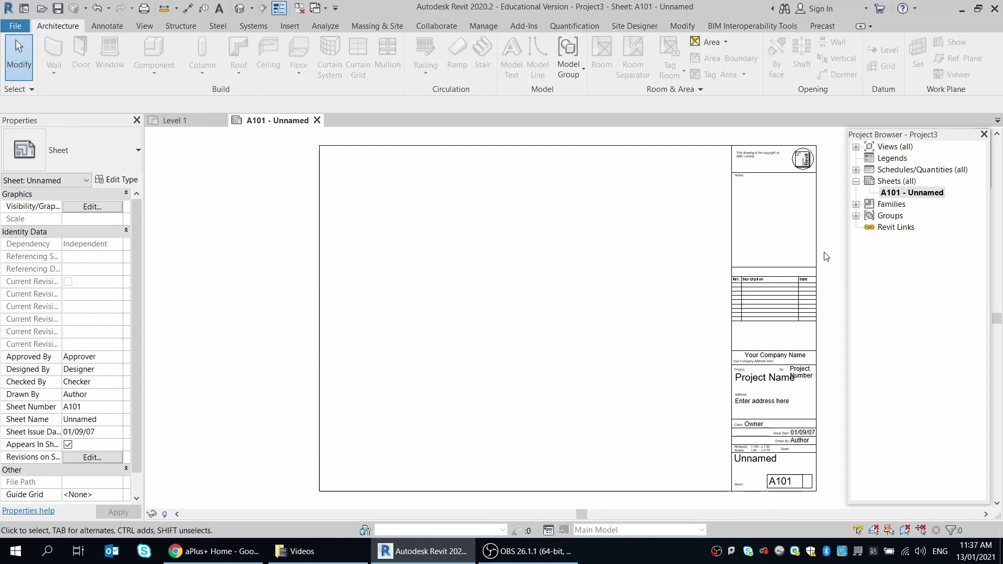
Step: Change the sheet name in the title block of sheet A101 to "Title page"
{"action": "scroll", "coordinate": [818, 503], "scroll_direction": "up", "scroll_amount": 5}
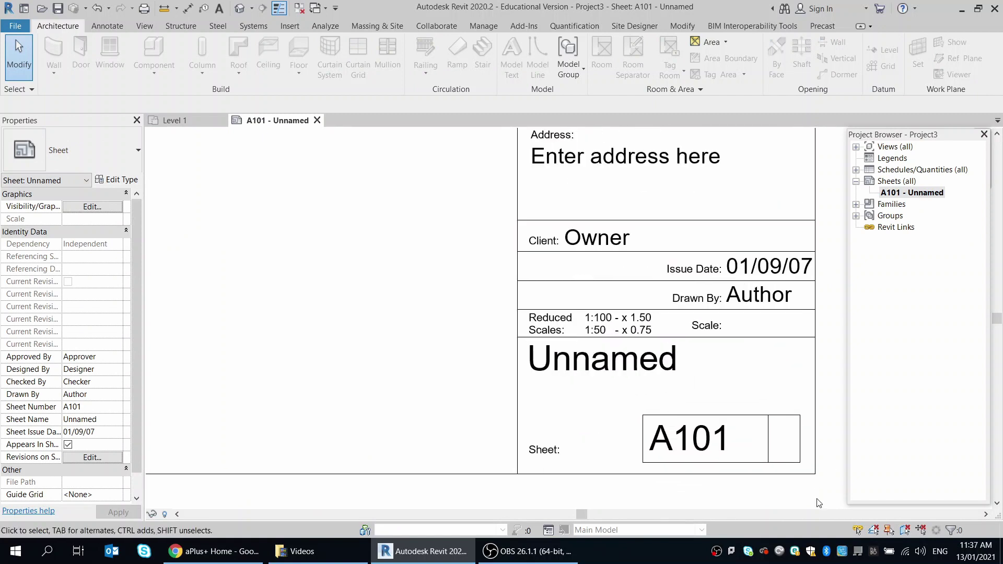
{"action": "scroll", "coordinate": [819, 503], "scroll_direction": "up", "scroll_amount": 3}
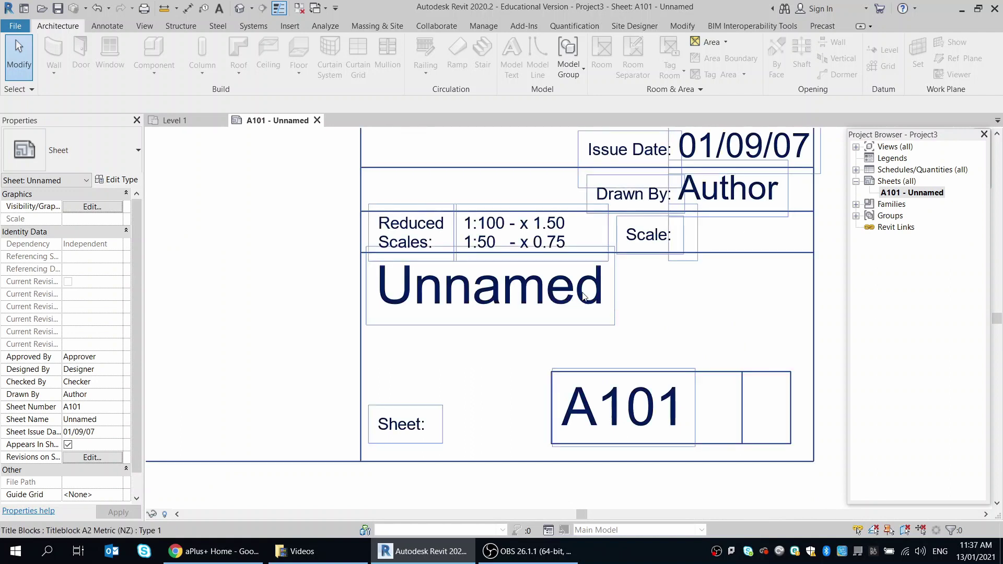
{"action": "left_click", "coordinate": [554, 300]}
{"action": "left_click", "coordinate": [510, 293]}
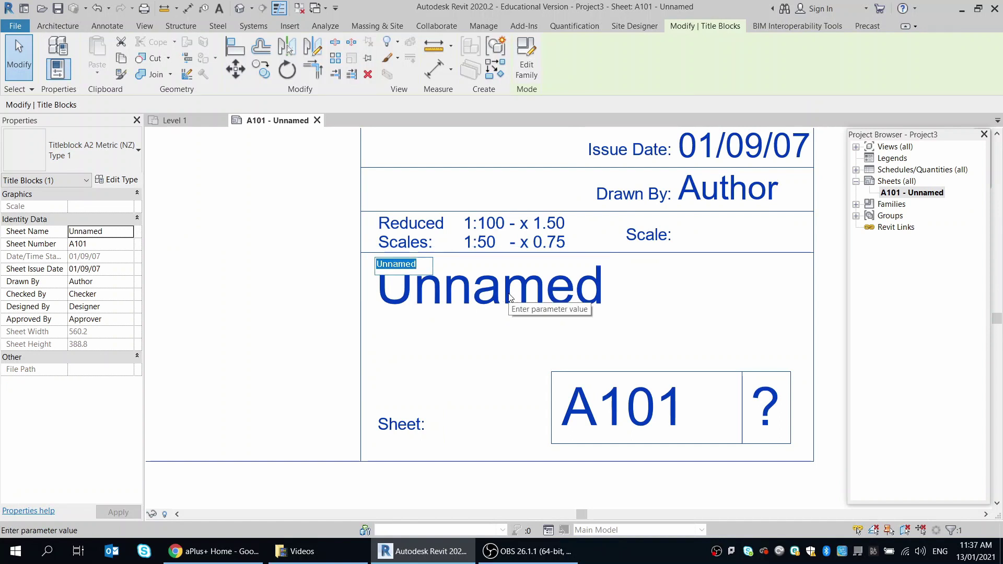
{"action": "type", "text": "T"}
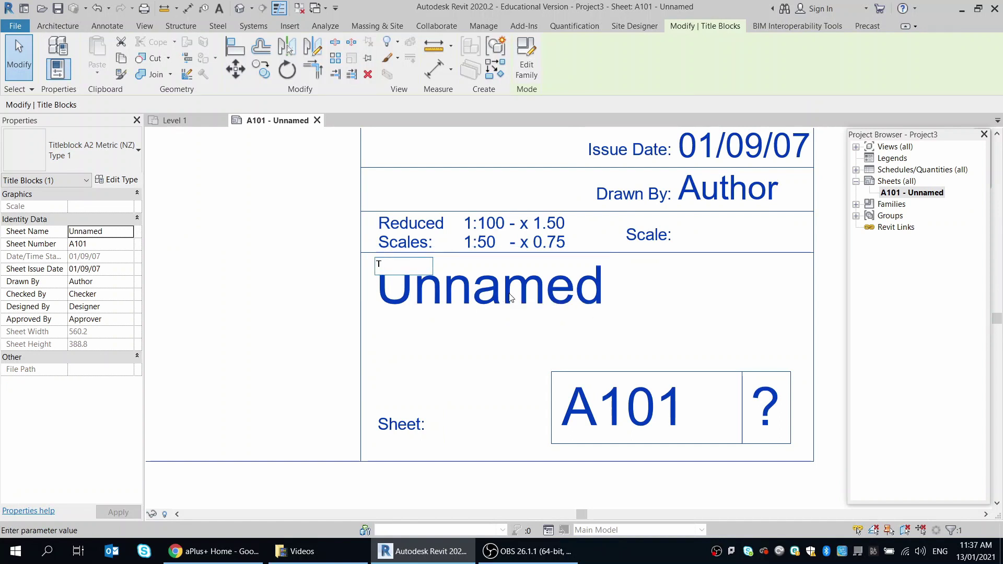
{"action": "type", "text": "itle page"}
{"action": "key", "text": "Return"}
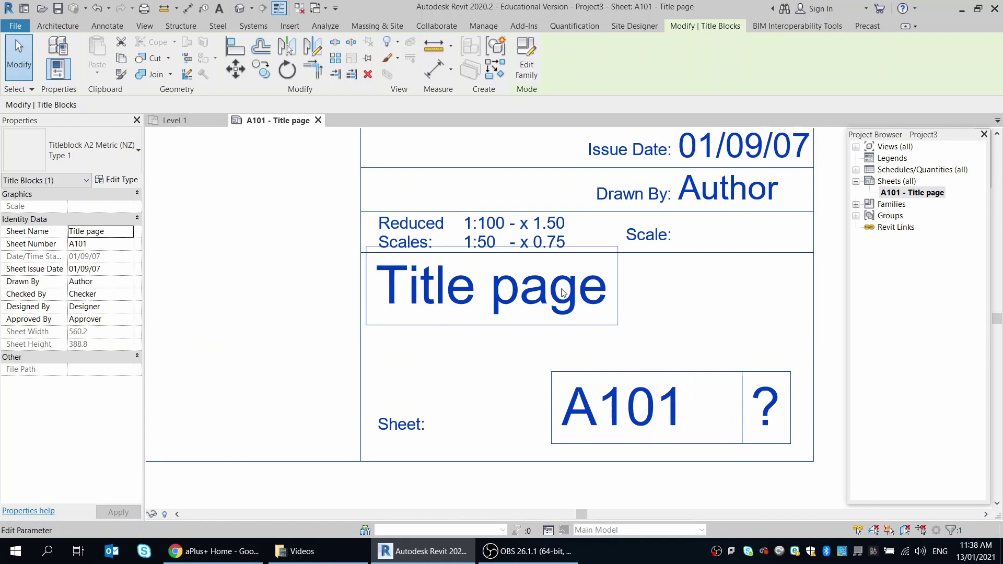
Step: Change the sheet number in the title block to A105
{"action": "left_click", "coordinate": [672, 410]}
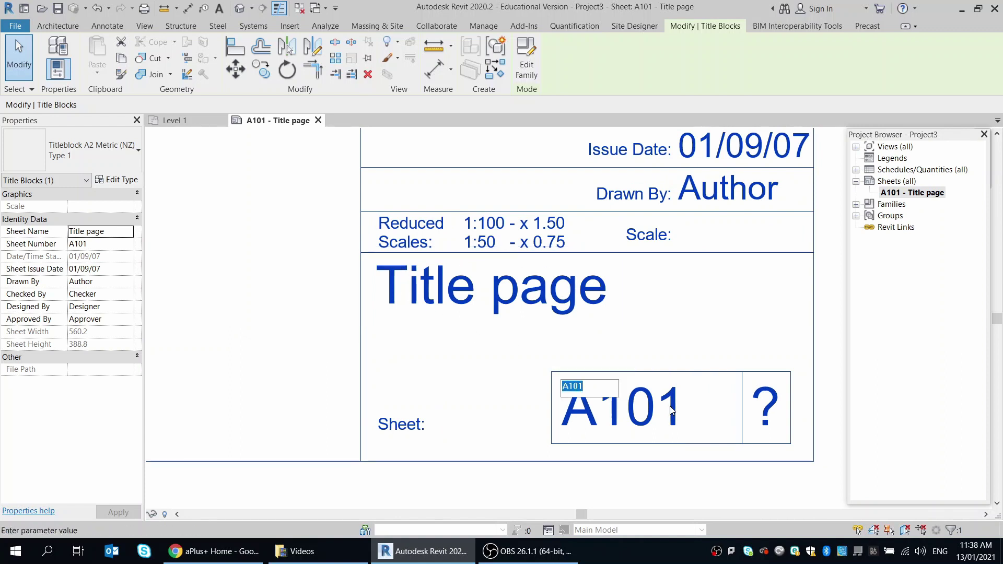
{"action": "left_click", "coordinate": [592, 390]}
{"action": "type", "text": "5"}
{"action": "key", "text": "Return"}
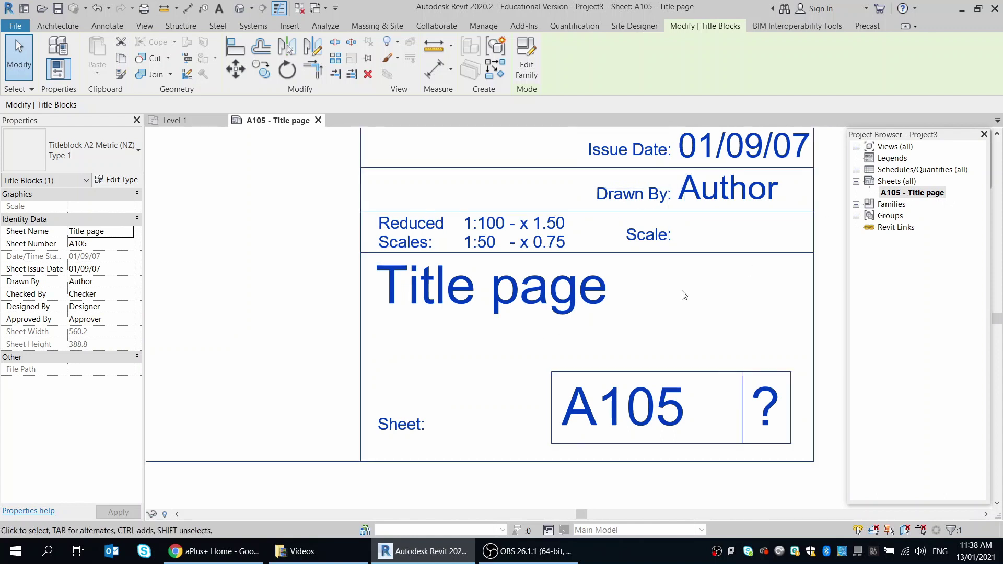
Step: Rename sheet A105 as "Floor Plan" from the project browser, keeping its number
{"action": "right_click", "coordinate": [924, 194]}
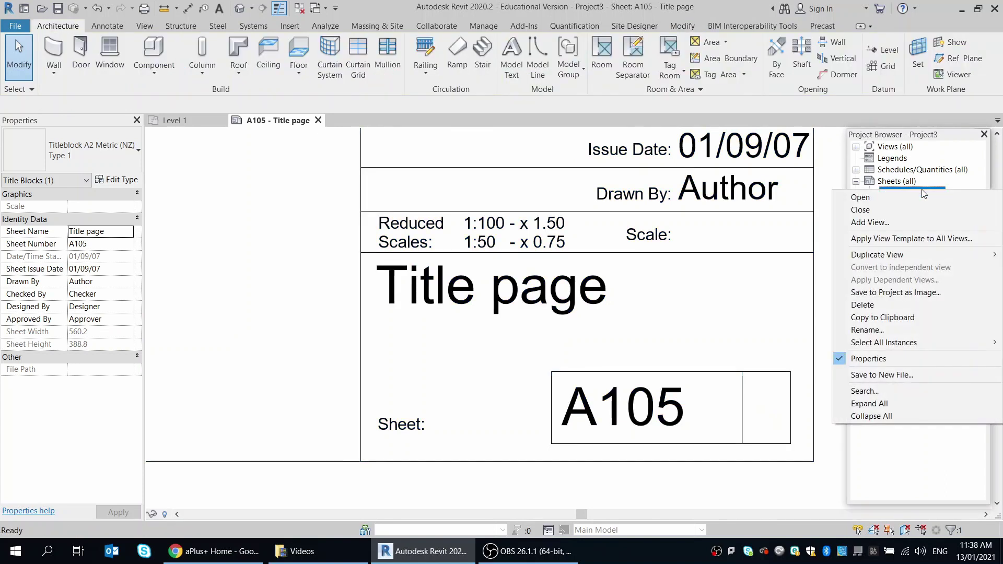
{"action": "left_click", "coordinate": [868, 330]}
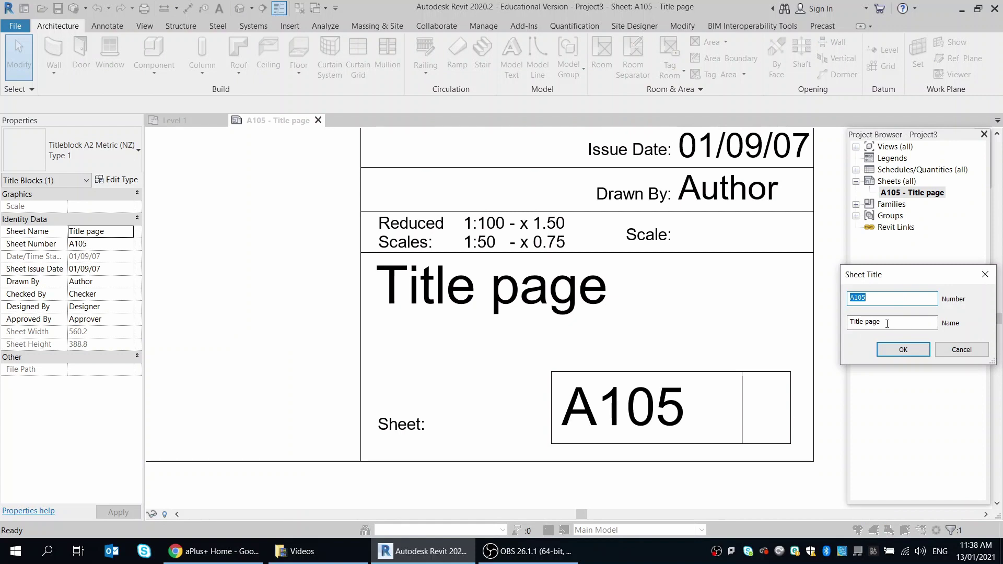
{"action": "left_click_drag", "start_coordinate": [887, 324], "coordinate": [835, 326]}
{"action": "type", "text": "Floor"}
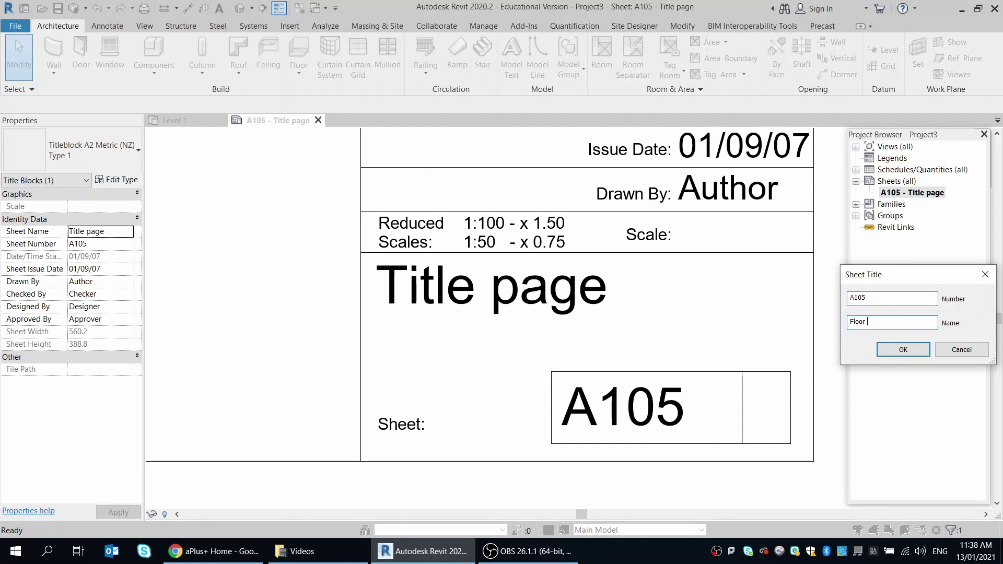
{"action": "type", "text": " Plan"}
{"action": "left_click", "coordinate": [894, 350]}
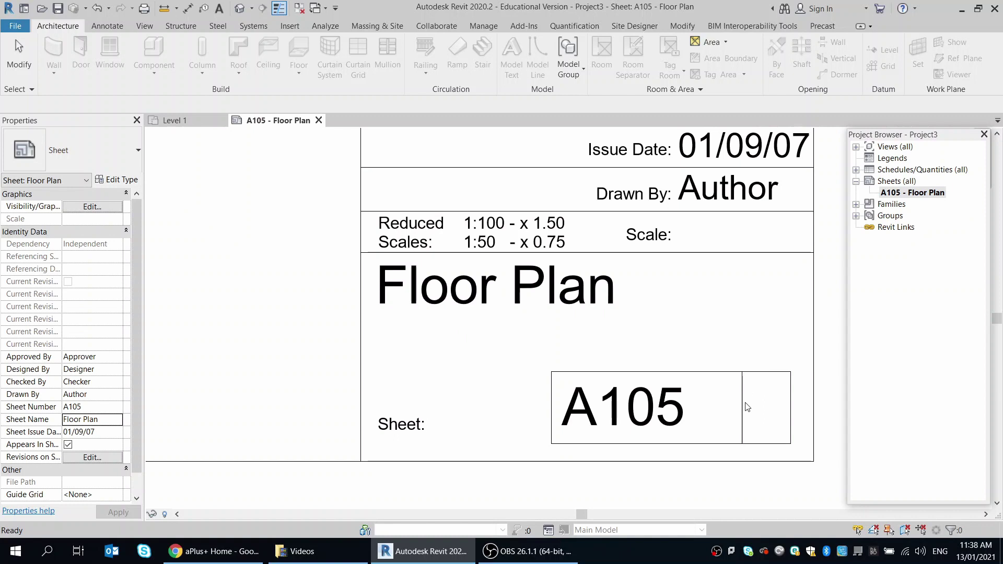
Step: Examine the title block and the full layout of sheet A105 - Floor Plan
{"action": "scroll", "coordinate": [748, 409], "scroll_direction": "down", "scroll_amount": 1}
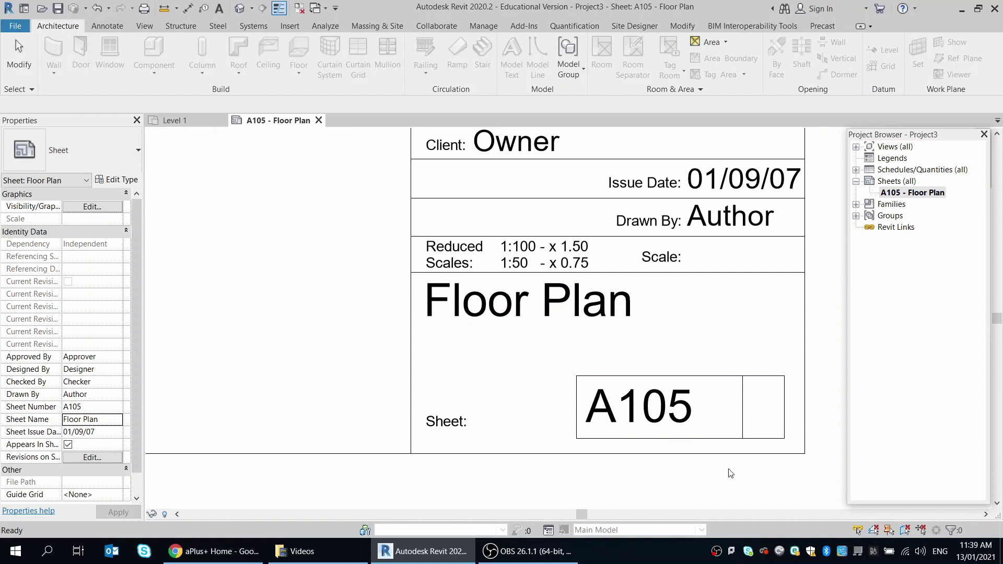
{"action": "scroll", "coordinate": [719, 461], "scroll_direction": "down", "scroll_amount": 6}
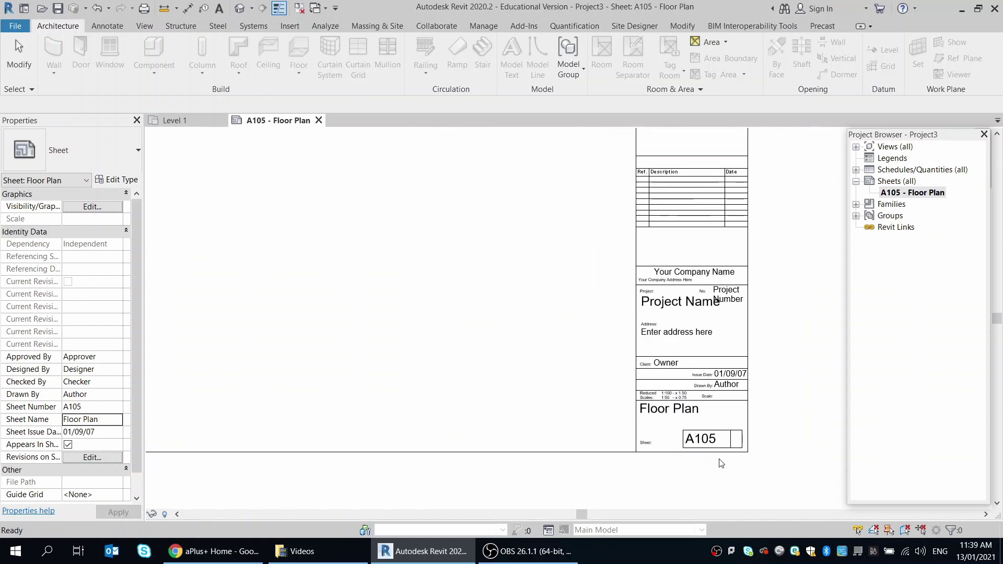
{"action": "scroll", "coordinate": [557, 203], "scroll_direction": "up", "scroll_amount": 1}
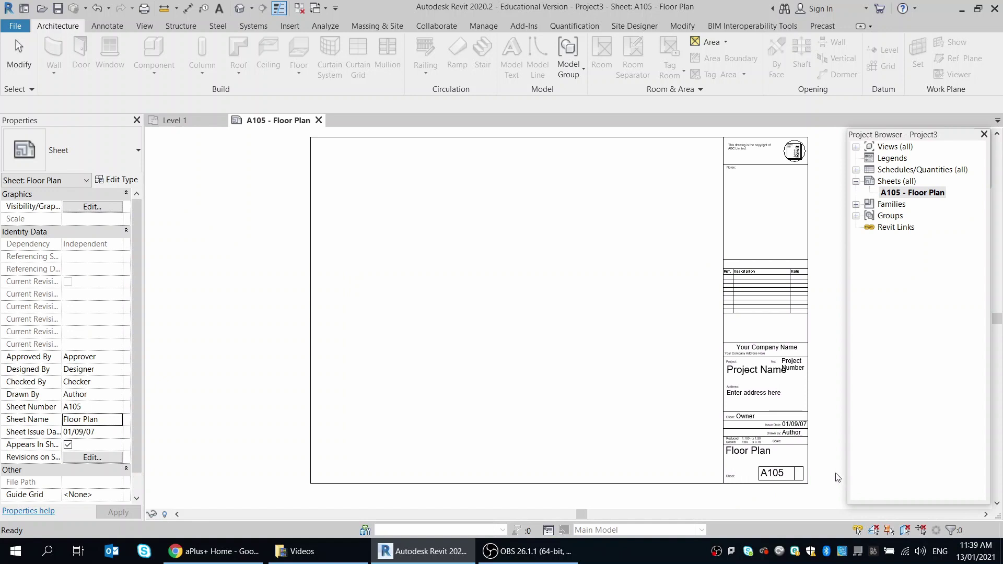
{"action": "scroll", "coordinate": [819, 485], "scroll_direction": "up", "scroll_amount": 2}
{"action": "scroll", "coordinate": [818, 485], "scroll_direction": "up", "scroll_amount": 2}
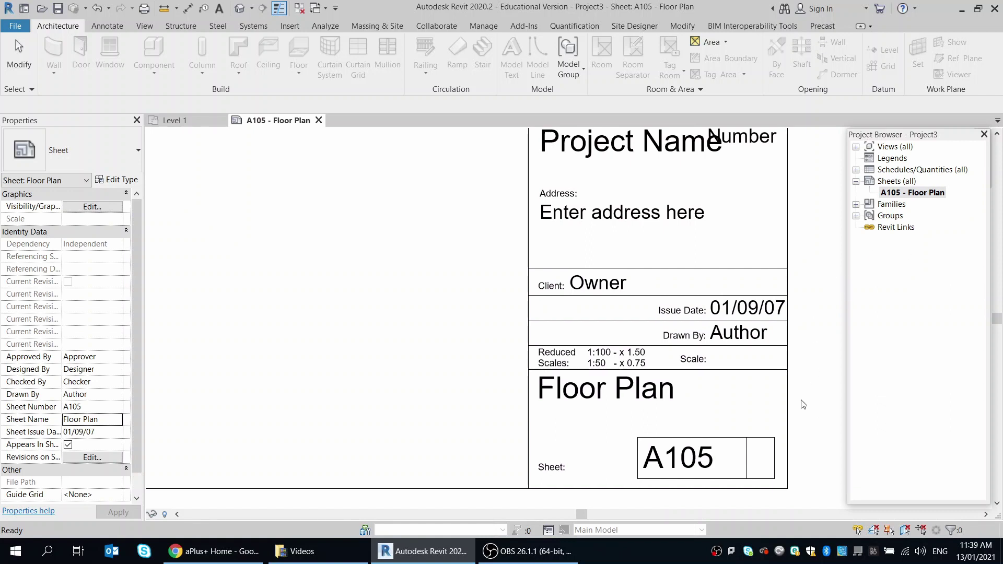
{"action": "scroll", "coordinate": [804, 405], "scroll_direction": "down", "scroll_amount": 3}
{"action": "scroll", "coordinate": [726, 428], "scroll_direction": "down", "scroll_amount": 2}
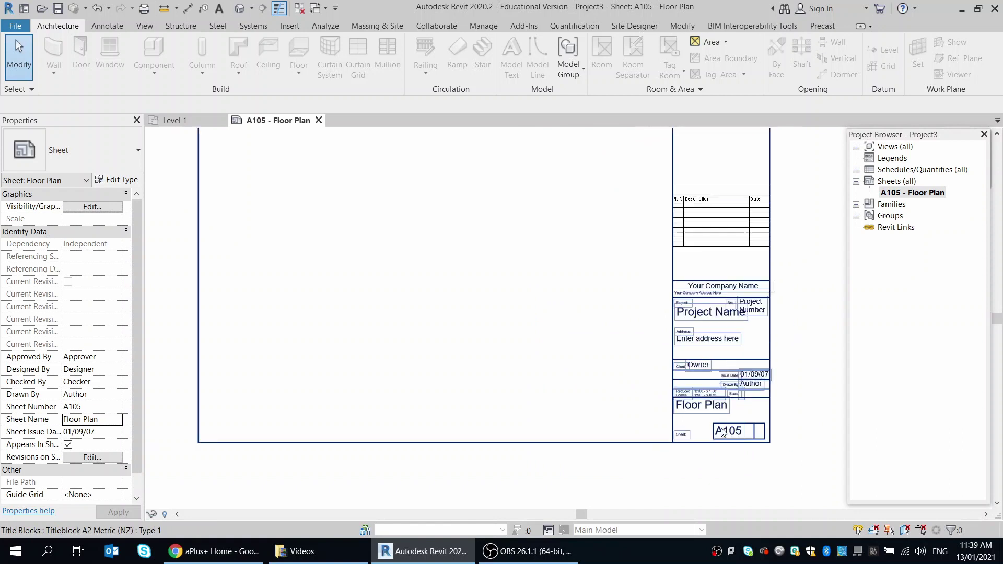
{"action": "scroll", "coordinate": [718, 430], "scroll_direction": "down", "scroll_amount": 1}
{"action": "scroll", "coordinate": [538, 478], "scroll_direction": "down", "scroll_amount": 2}
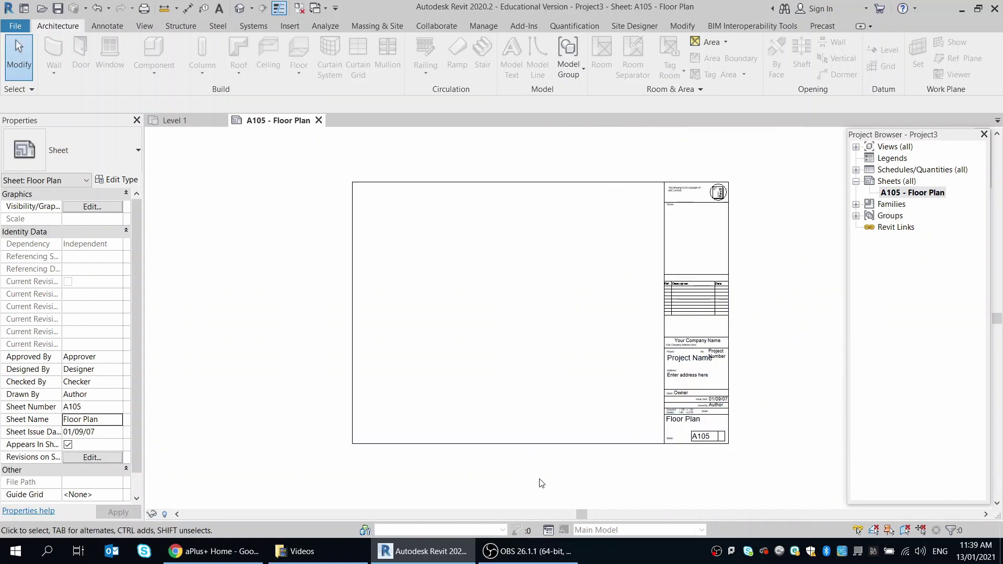
Step: Change the sheet number of the Floor Plan sheet to A106 in the sheet's properties
{"action": "scroll", "coordinate": [558, 153], "scroll_direction": "up", "scroll_amount": 1}
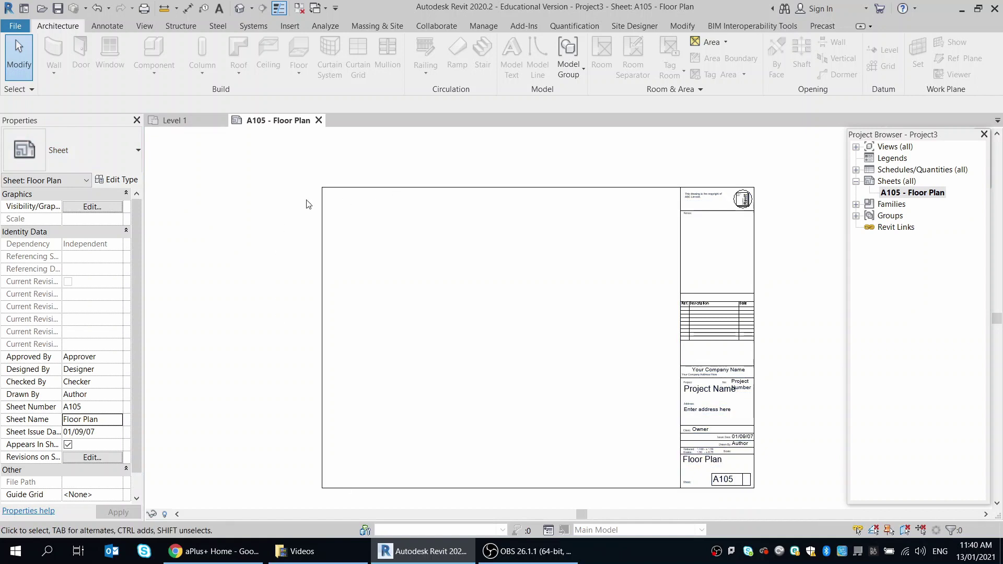
{"action": "scroll", "coordinate": [87, 245], "scroll_direction": "down", "scroll_amount": 1}
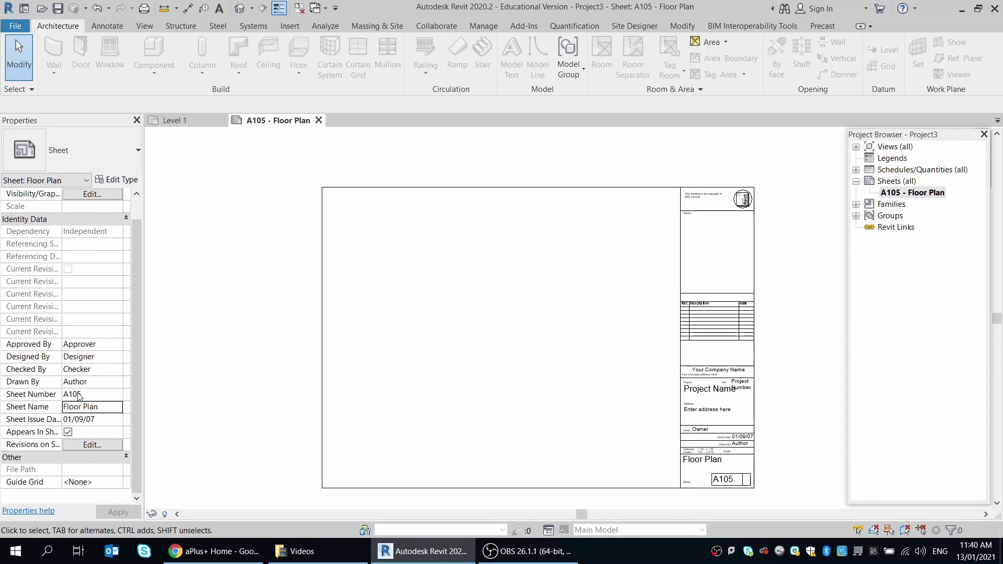
{"action": "left_click", "coordinate": [97, 396]}
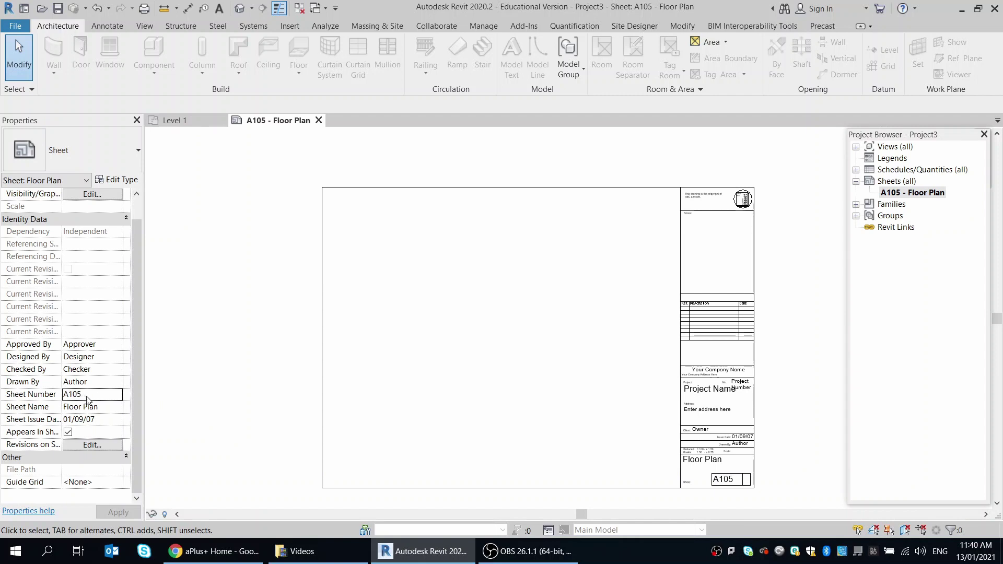
{"action": "key", "text": "BackSpace"}
{"action": "type", "text": "6"}
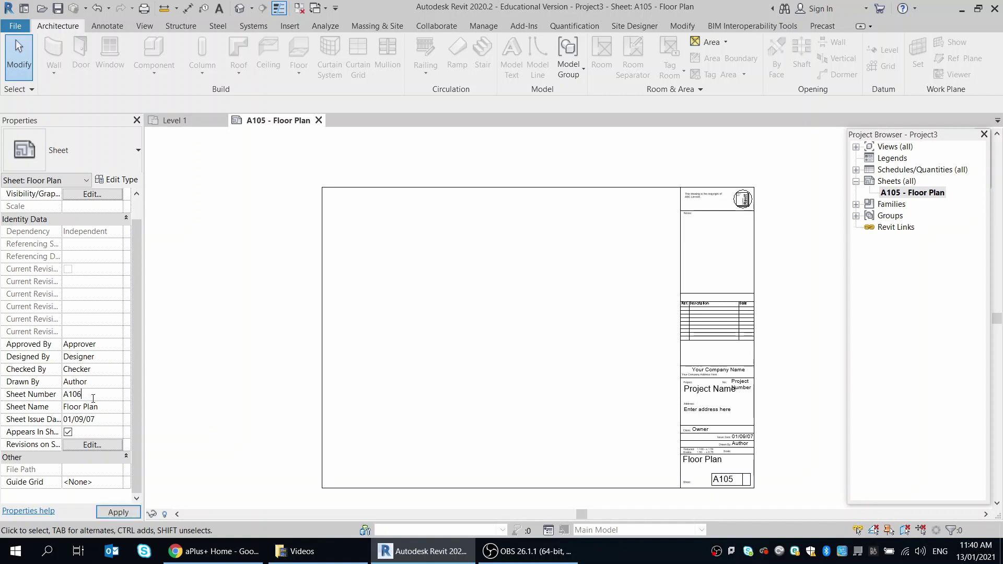
{"action": "key", "text": "Tab"}
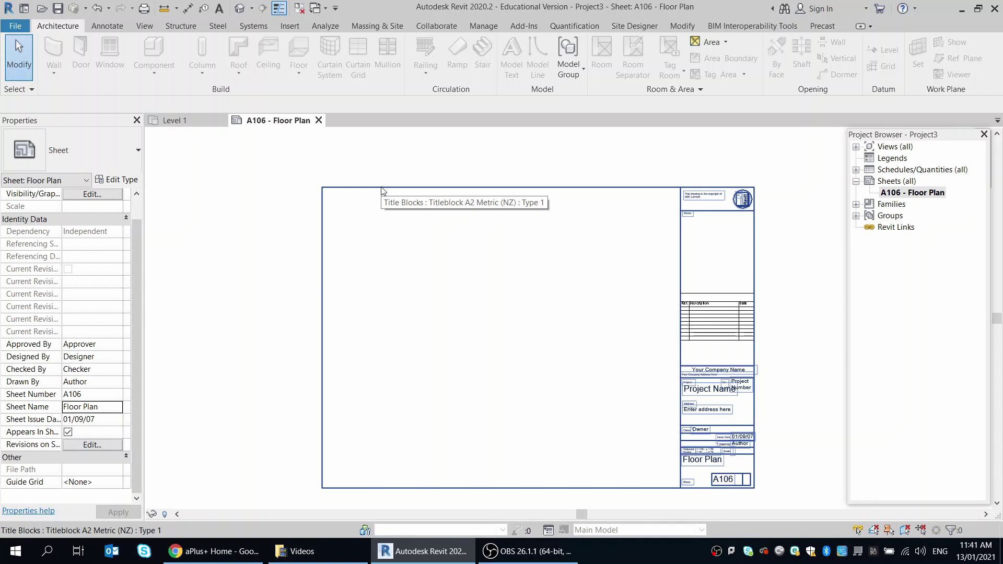
Step: Select the title block on the sheet and set its sheet number to A105
{"action": "left_click", "coordinate": [408, 193]}
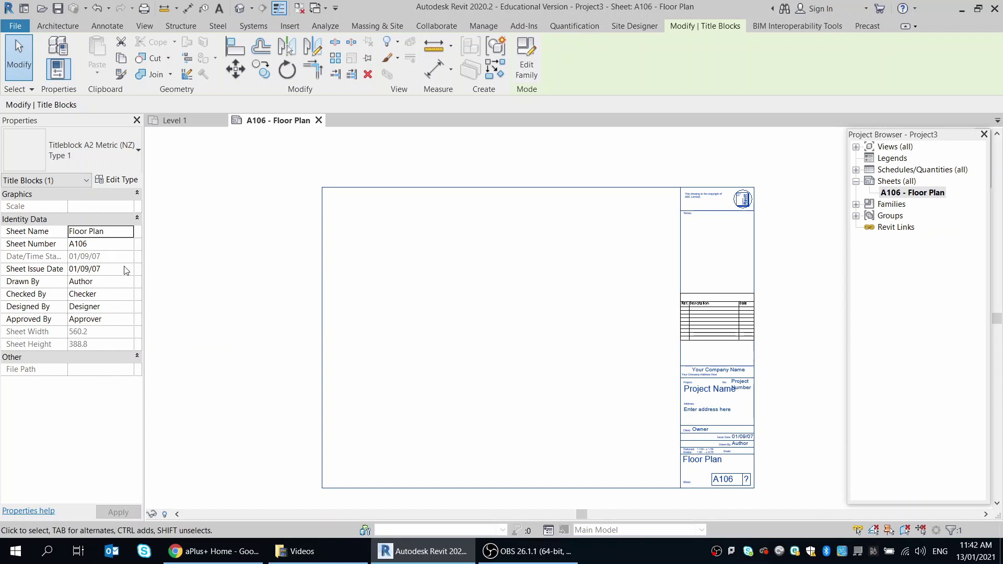
{"action": "left_click", "coordinate": [107, 248]}
{"action": "type", "text": "A105"}
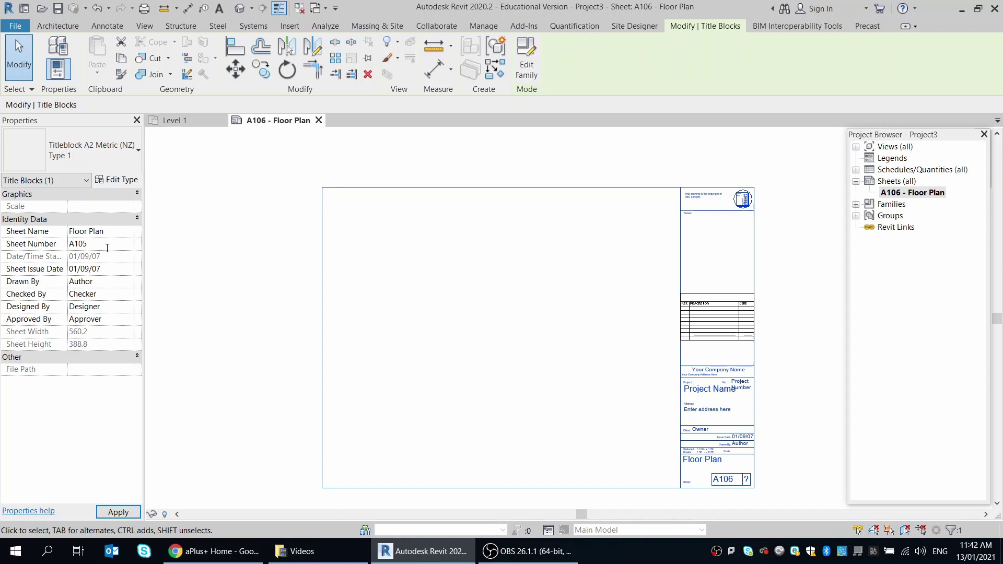
{"action": "key", "text": "Tab"}
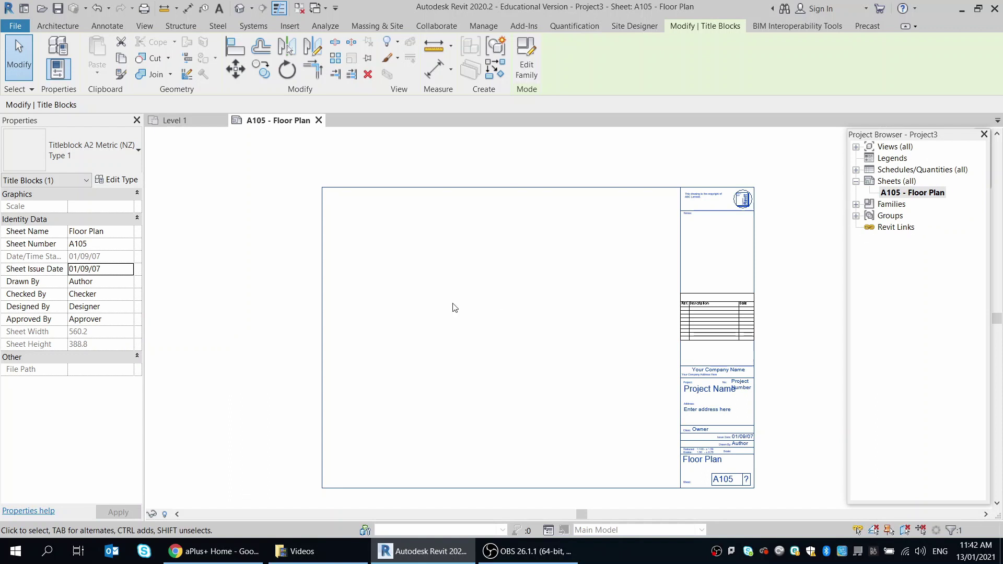
{"action": "left_click", "coordinate": [234, 266]}
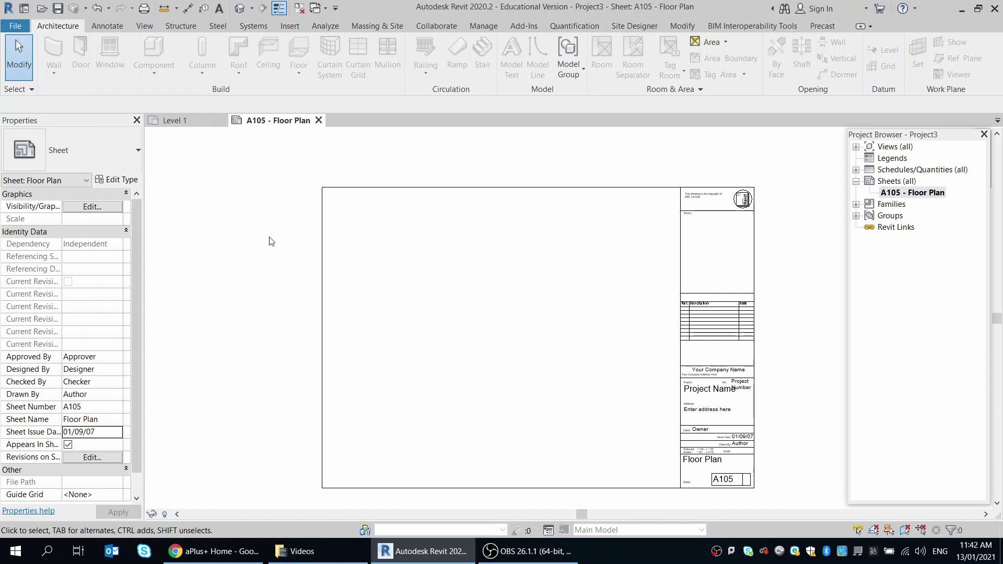
Step: Check which title block types are available for the title block on sheet A105
{"action": "left_click", "coordinate": [324, 260]}
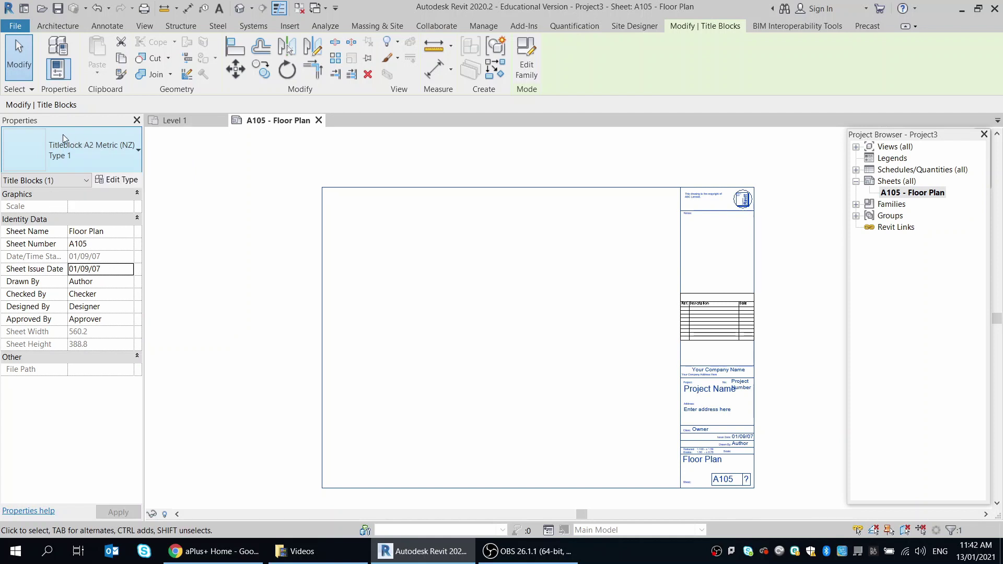
{"action": "left_click", "coordinate": [139, 153]}
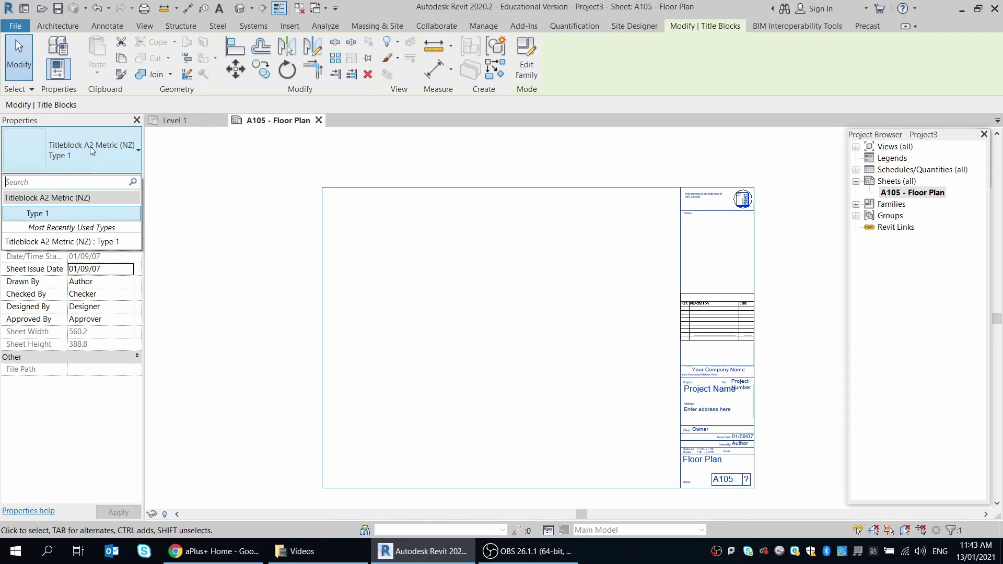
{"action": "left_click", "coordinate": [242, 205]}
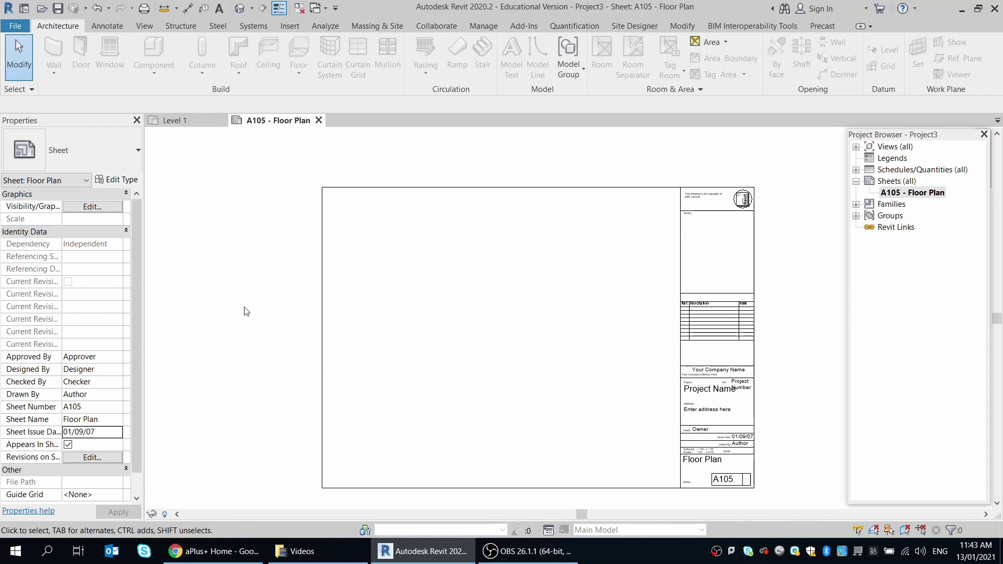
Step: Expand the views in the project browser and compare the Level 1 floor plan with sheet A105, dismissing the save reminder
{"action": "left_click", "coordinate": [857, 148]}
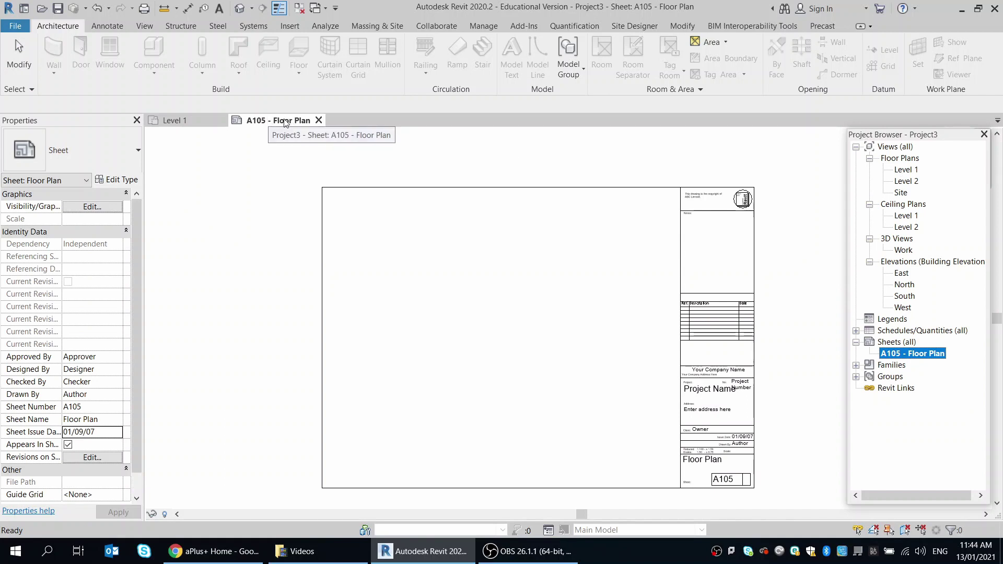
{"action": "left_click", "coordinate": [182, 122]}
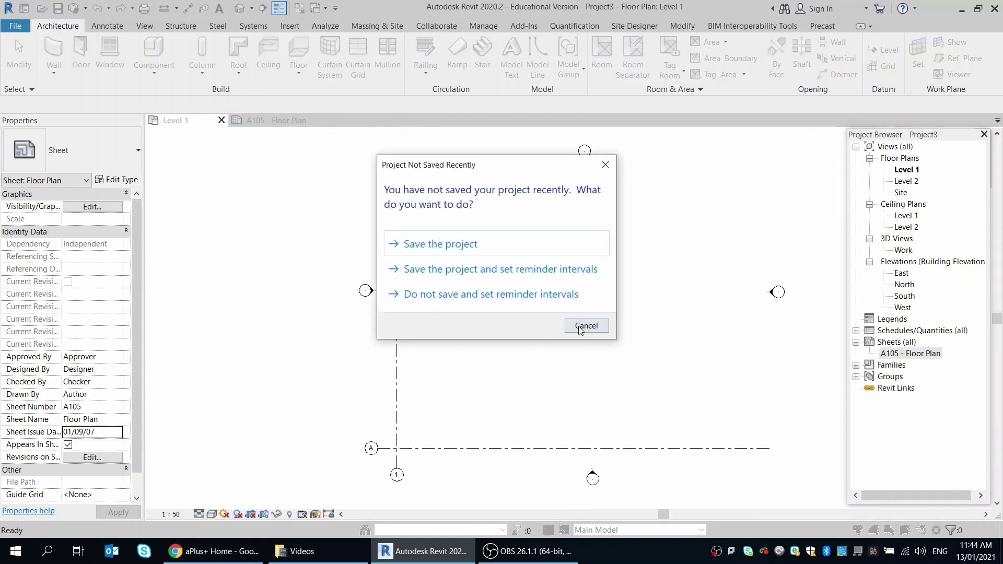
{"action": "left_click", "coordinate": [579, 326]}
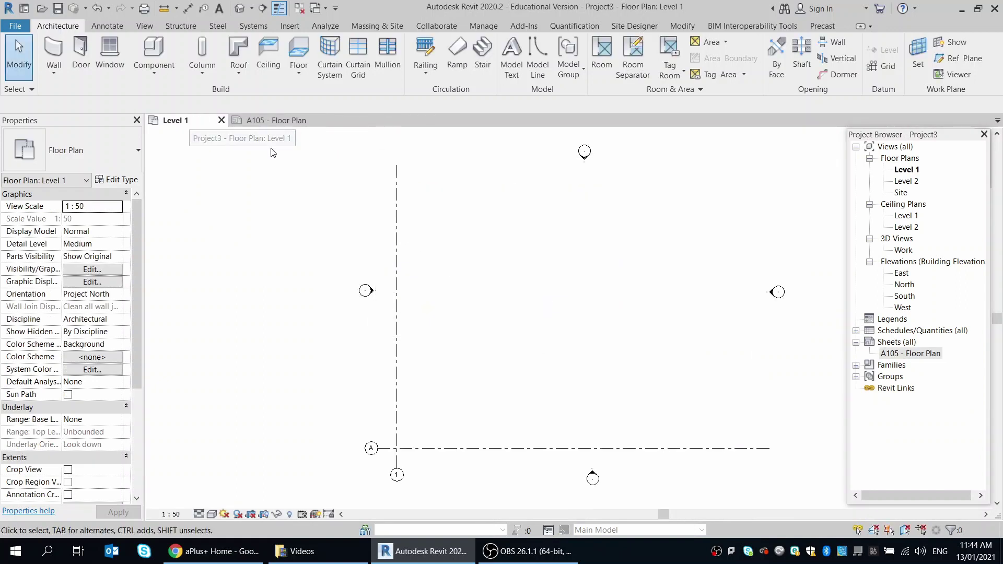
{"action": "left_click", "coordinate": [272, 122]}
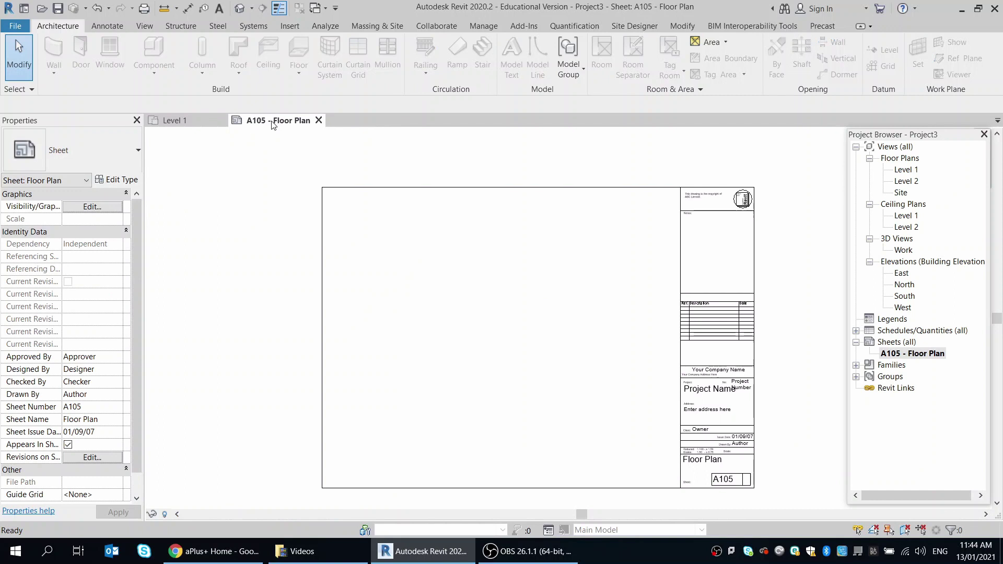
{"action": "left_click", "coordinate": [183, 119]}
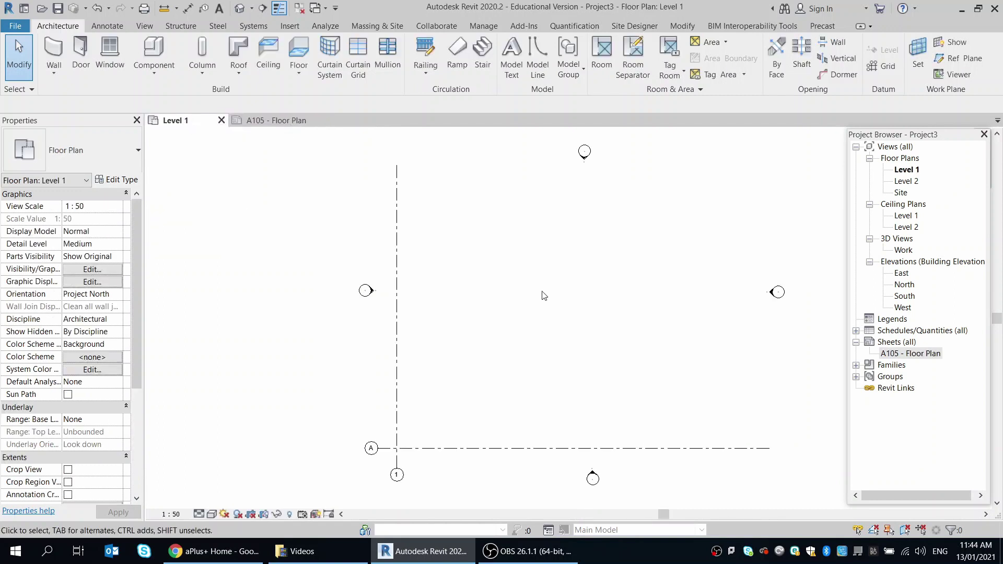
{"action": "scroll", "coordinate": [334, 290], "scroll_direction": "down", "scroll_amount": 1}
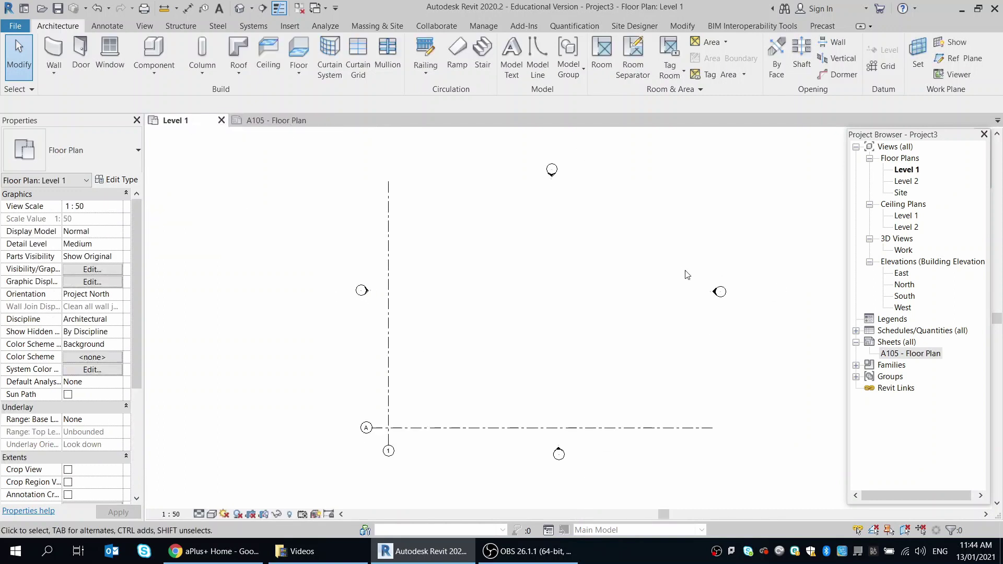
Step: Place the Level 1 floor plan view on sheet A105, filling the empty area beside the title block
{"action": "left_click", "coordinate": [278, 119]}
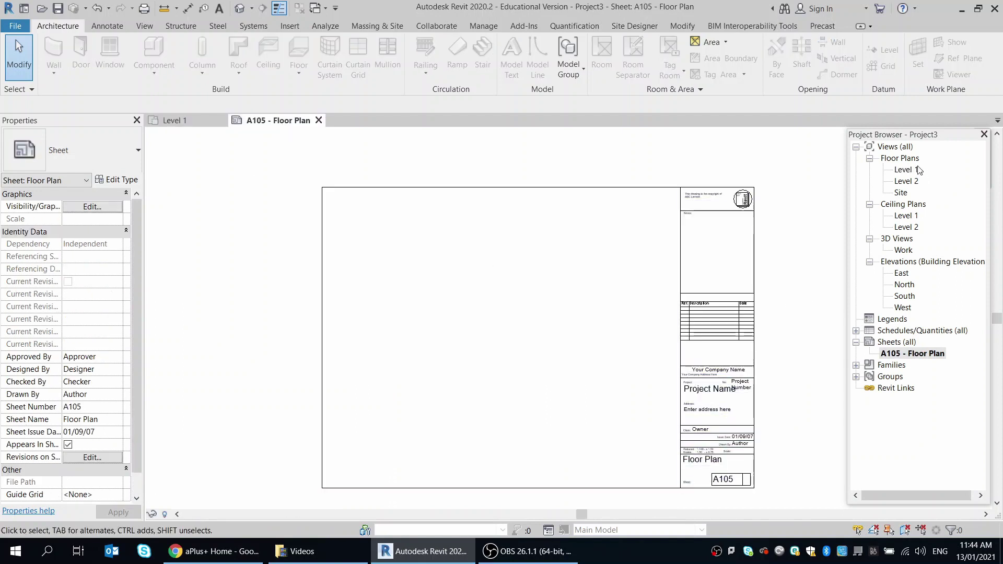
{"action": "left_click_drag", "start_coordinate": [906, 170], "coordinate": [506, 324]}
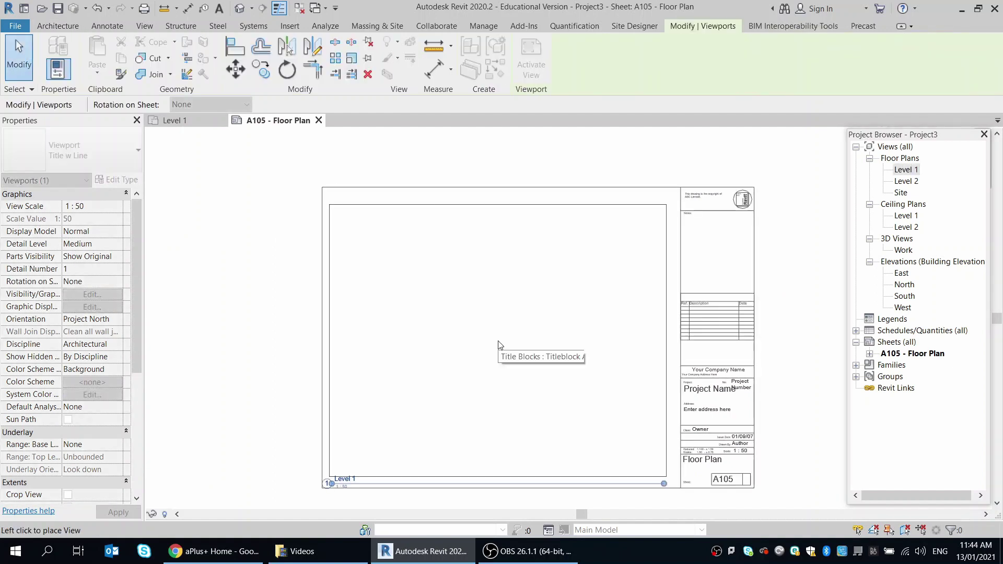
{"action": "left_click", "coordinate": [497, 343]}
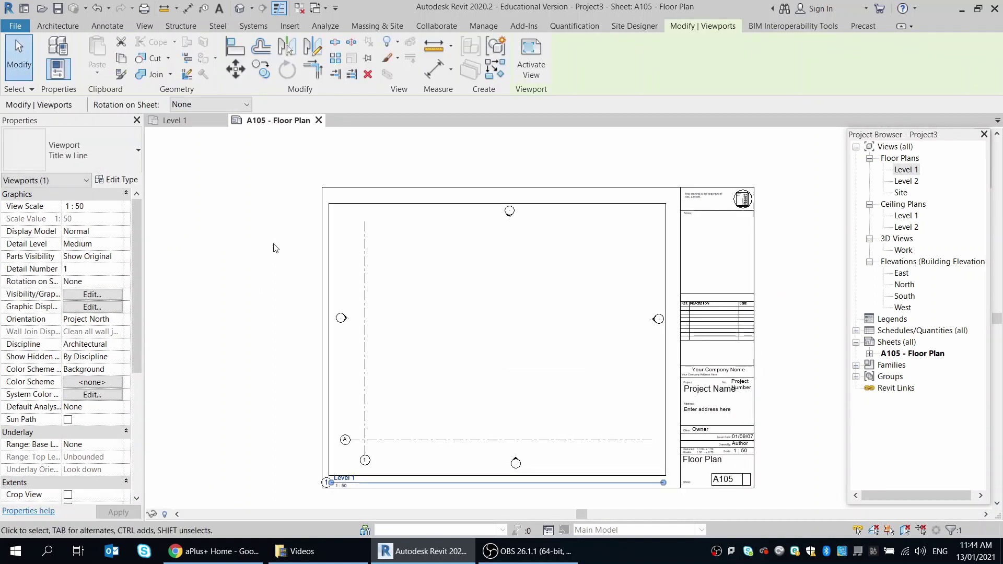
{"action": "left_click", "coordinate": [289, 242]}
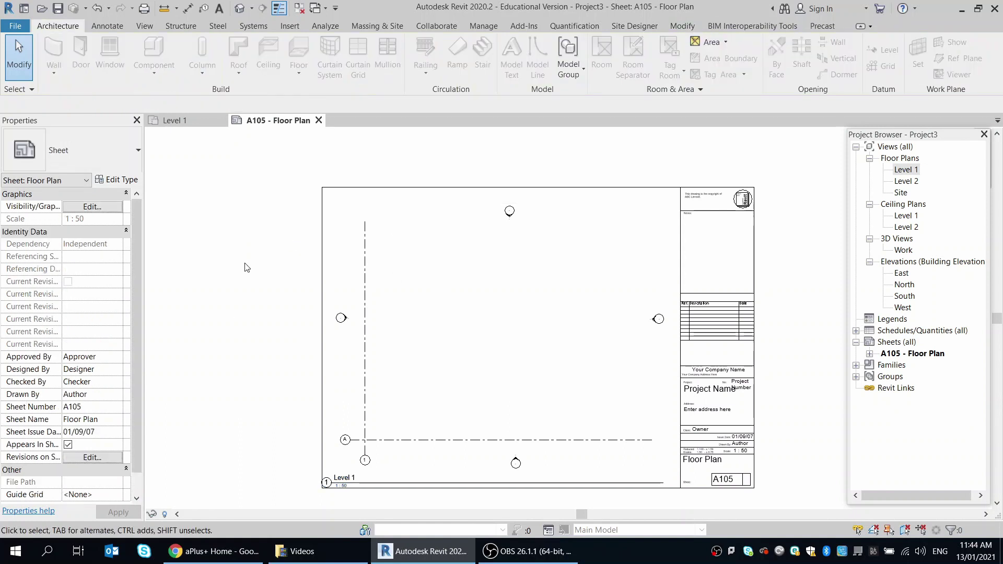
Step: Draw a diagonal wall about 14.8 m long in the Level 1 floor plan, between the four elevation markers
{"action": "key", "text": "ctrl+Tab"}
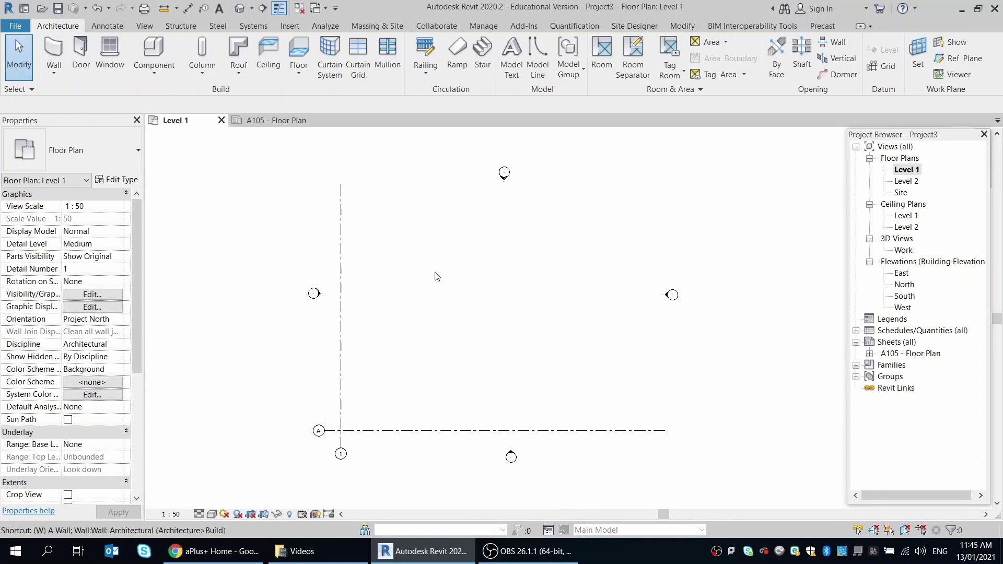
{"action": "key", "text": "w"}
{"action": "key", "text": "a"}
{"action": "left_click", "coordinate": [417, 201]}
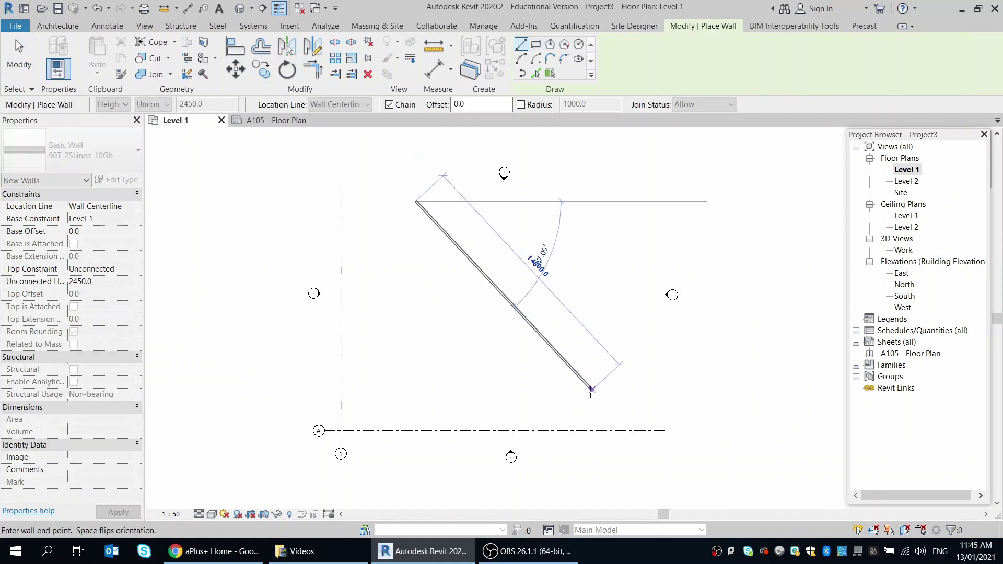
{"action": "left_click", "coordinate": [586, 398]}
{"action": "key", "text": "Escape"}
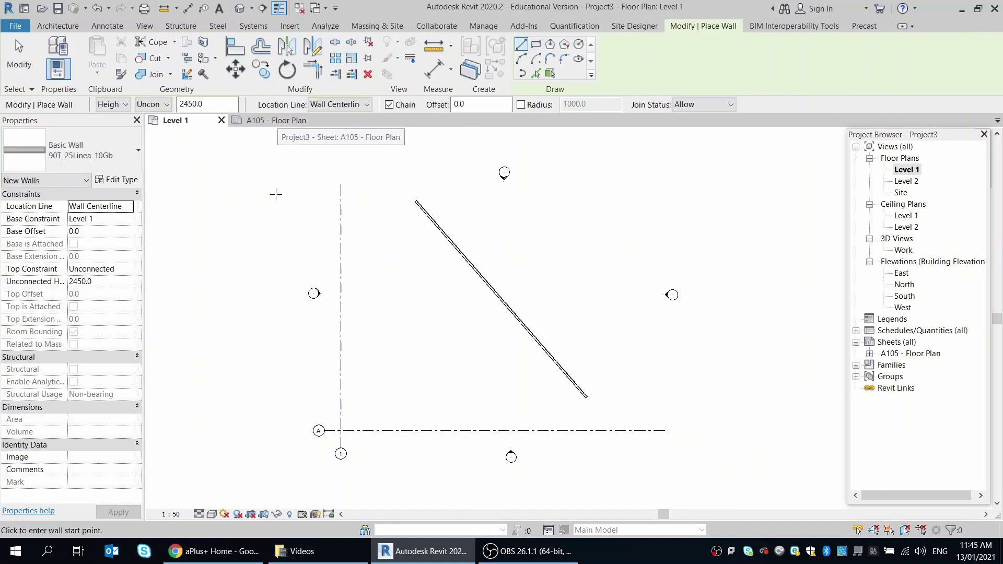
{"action": "key", "text": "Escape"}
Step: Activate the Level 1 viewport on sheet A105 and compare the wall with the Level 1 floor plan view
{"action": "left_click", "coordinate": [272, 120]}
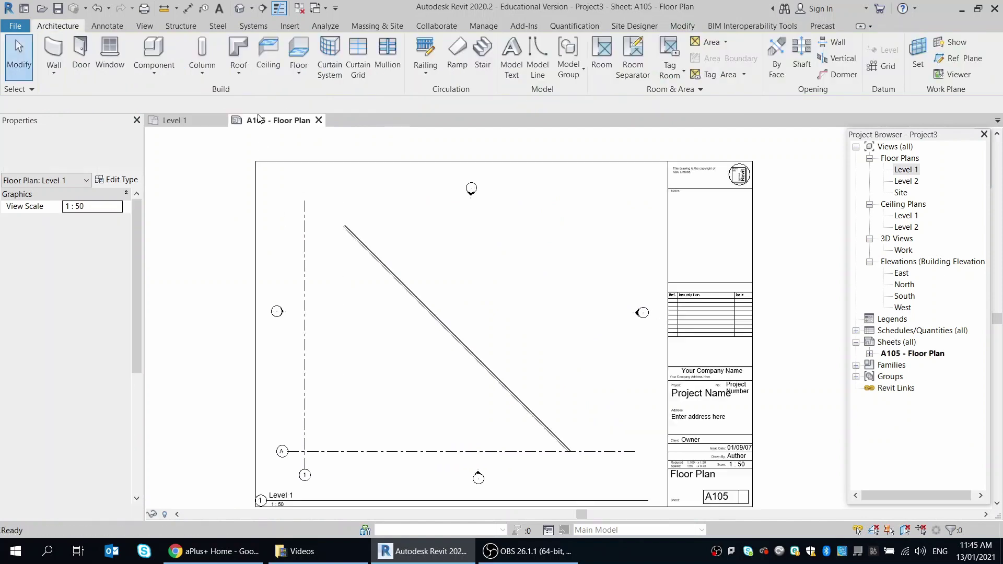
{"action": "scroll", "coordinate": [558, 307], "scroll_direction": "down", "scroll_amount": 1}
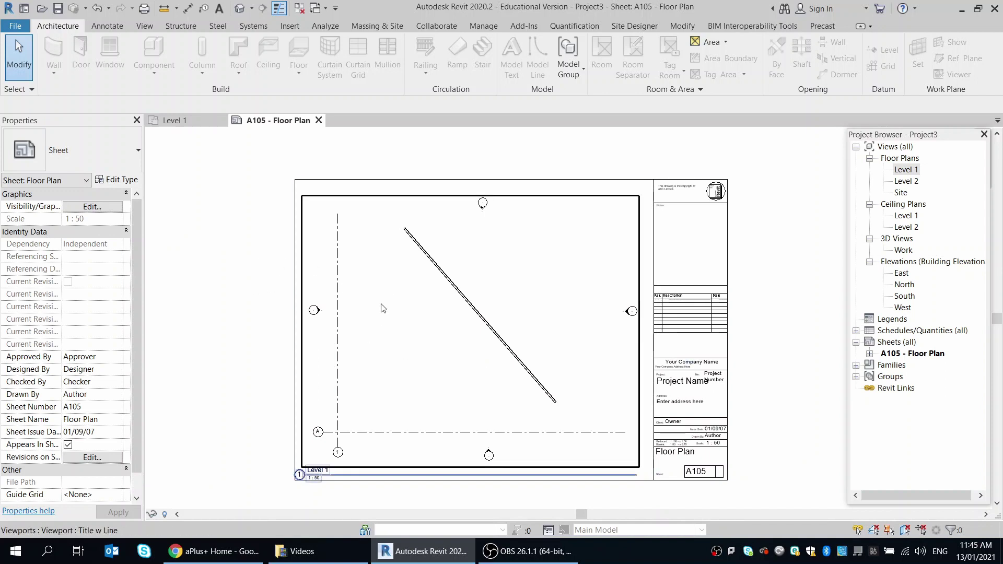
{"action": "double_click", "coordinate": [416, 321]}
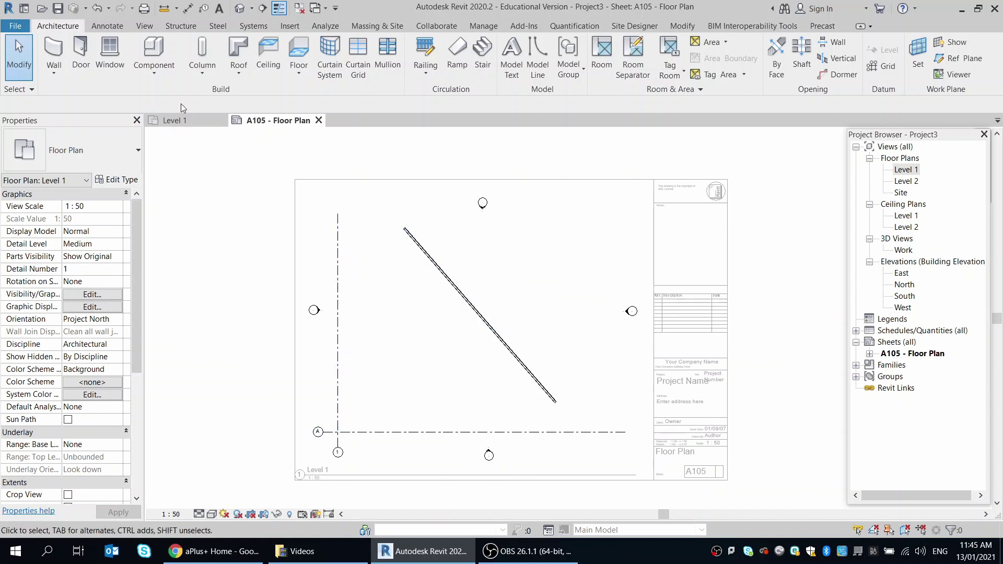
{"action": "left_click", "coordinate": [177, 120]}
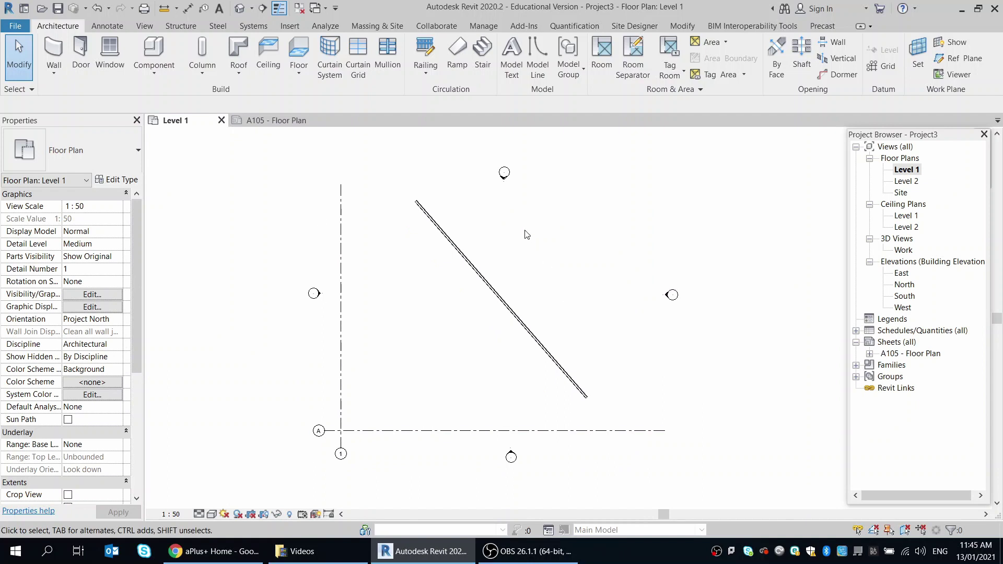
{"action": "left_click", "coordinate": [290, 120]}
{"action": "scroll", "coordinate": [506, 331], "scroll_direction": "up", "scroll_amount": 2}
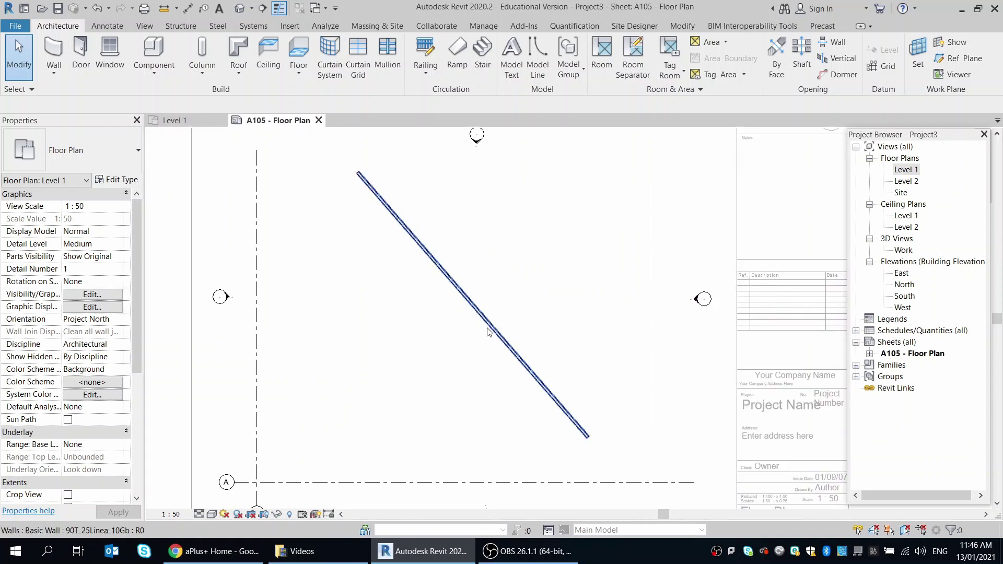
Step: Move the wall's lower end upward within the activated viewport so the wall slopes more gently
{"action": "left_click", "coordinate": [492, 332]}
{"action": "left_click_drag", "start_coordinate": [587, 437], "coordinate": [591, 267]}
{"action": "left_click", "coordinate": [587, 337]}
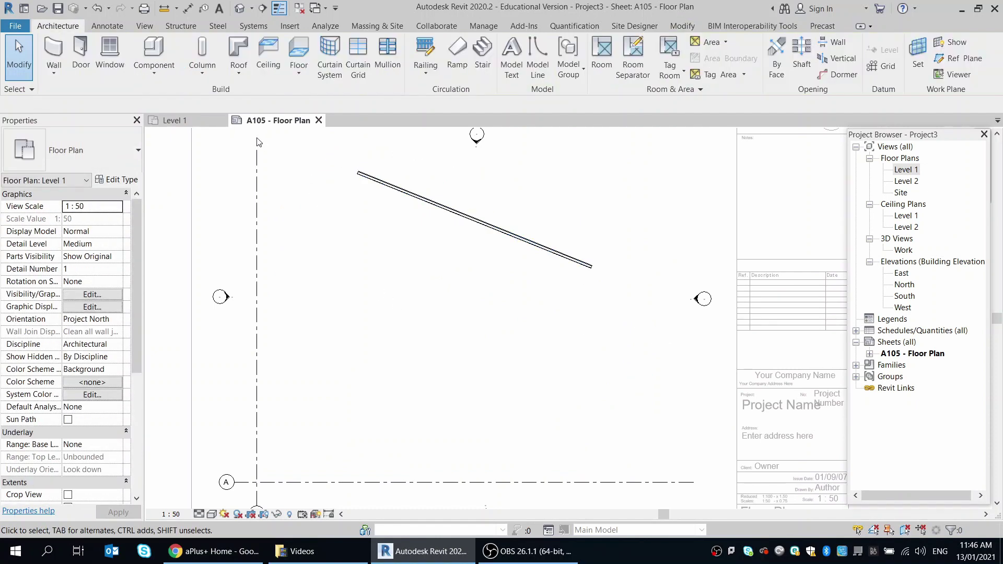
Step: Check the edited wall in the Level 1 floor plan, and deactivate and select the viewport on sheet A105
{"action": "left_click", "coordinate": [209, 121]}
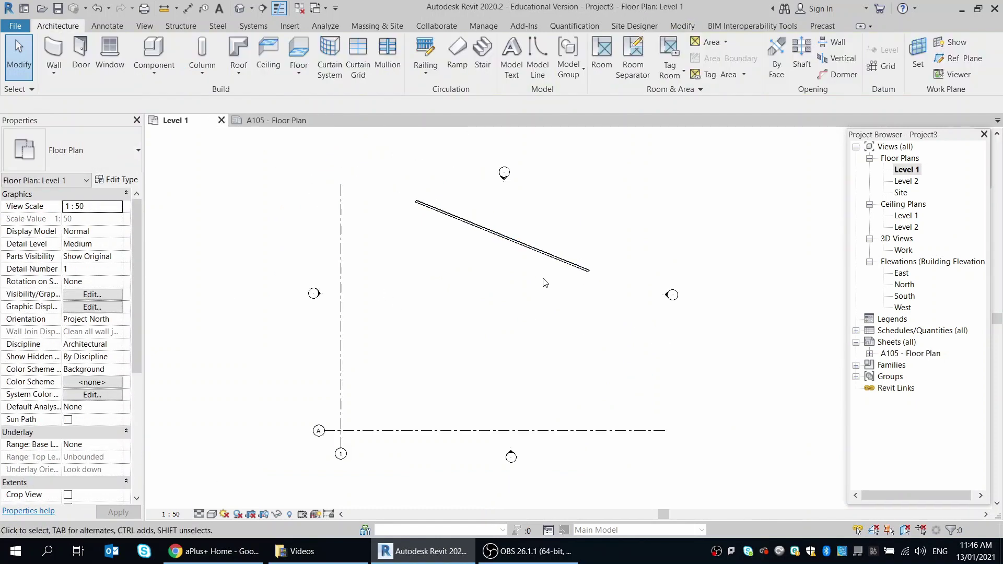
{"action": "left_click", "coordinate": [254, 124]}
{"action": "scroll", "coordinate": [591, 372], "scroll_direction": "down", "scroll_amount": 3}
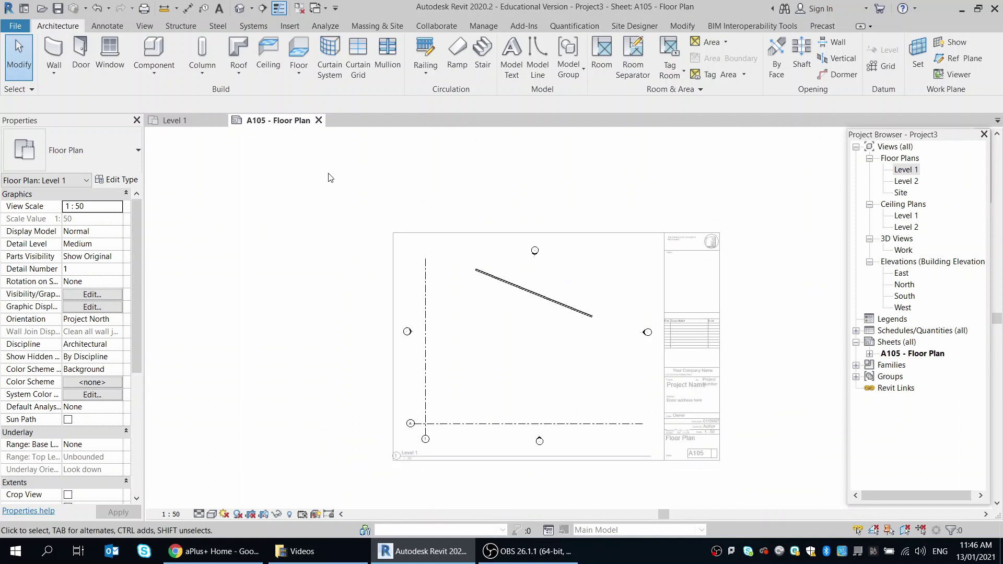
{"action": "left_click", "coordinate": [278, 199]}
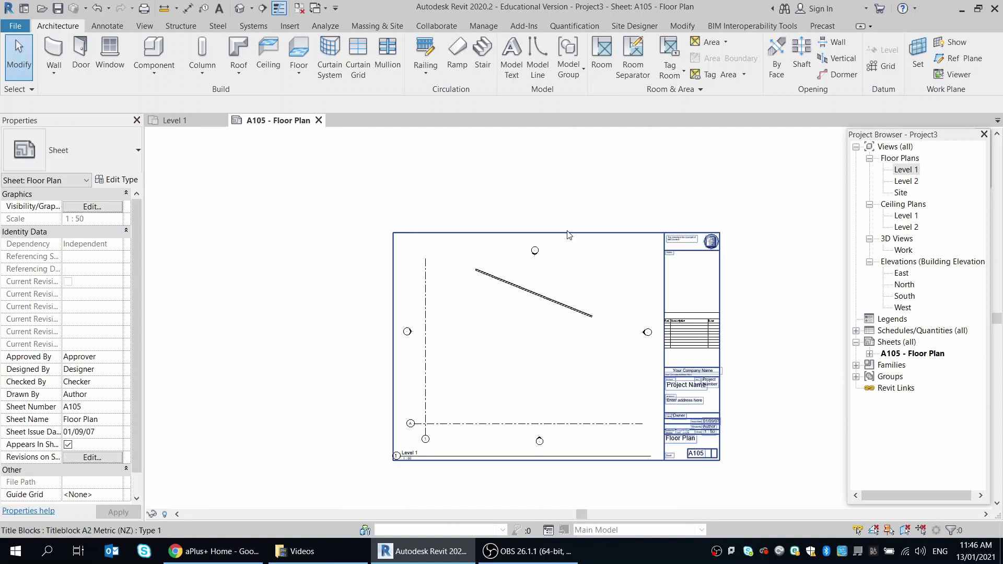
{"action": "left_click", "coordinate": [552, 304]}
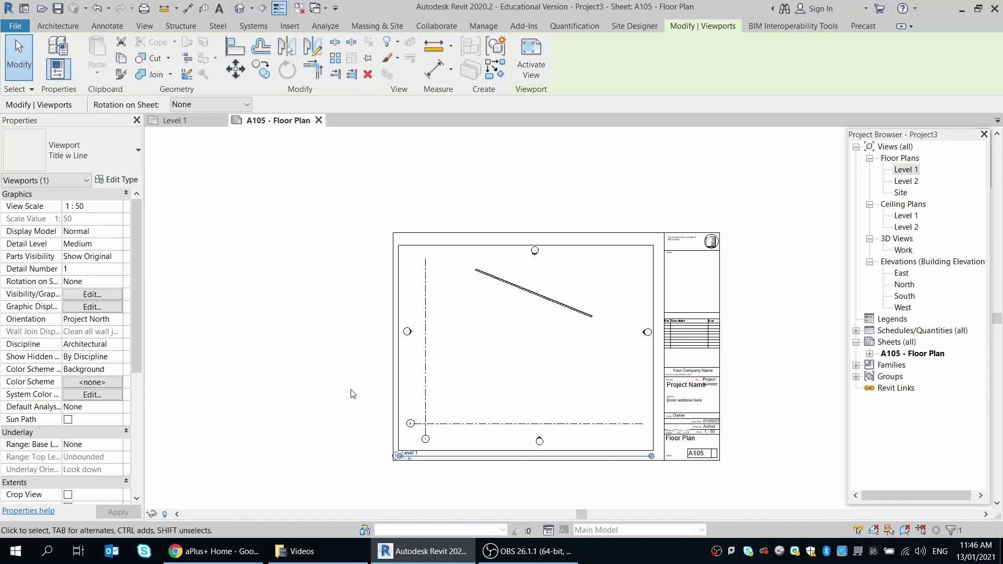
Step: Move the Level 1 viewport slightly up and to the right within sheet A105's border and deselect it
{"action": "scroll", "coordinate": [353, 394], "scroll_direction": "up", "scroll_amount": 2}
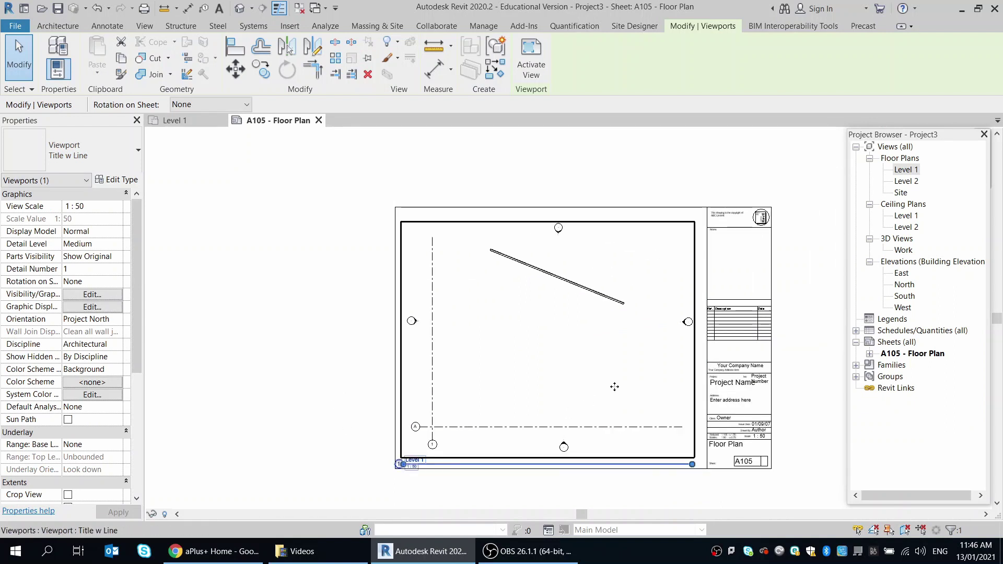
{"action": "left_click_drag", "start_coordinate": [615, 386], "coordinate": [572, 371]}
{"action": "key", "text": "Escape"}
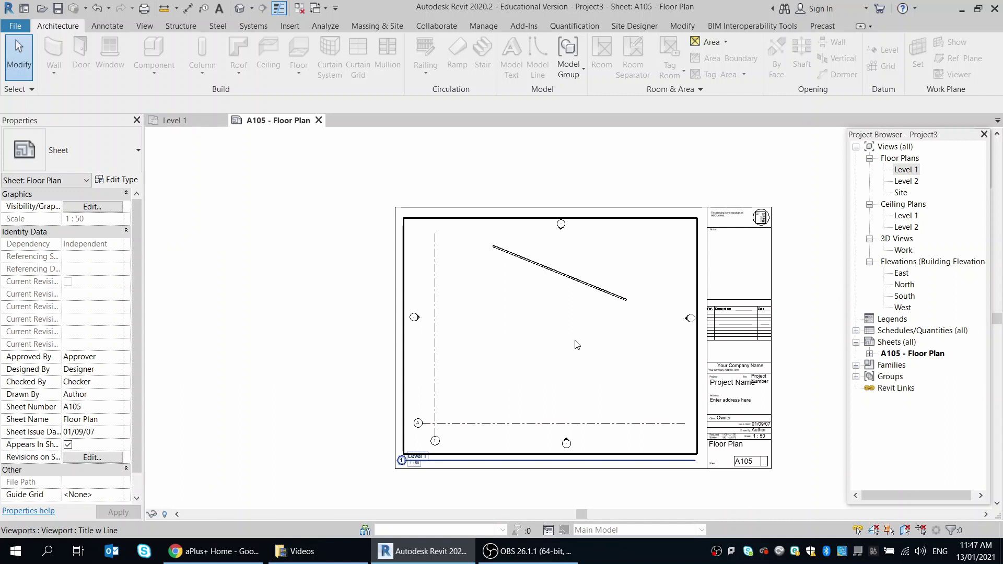
Step: Delete the diagonal wall from the Level 1 floor plan
{"action": "left_click", "coordinate": [172, 121]}
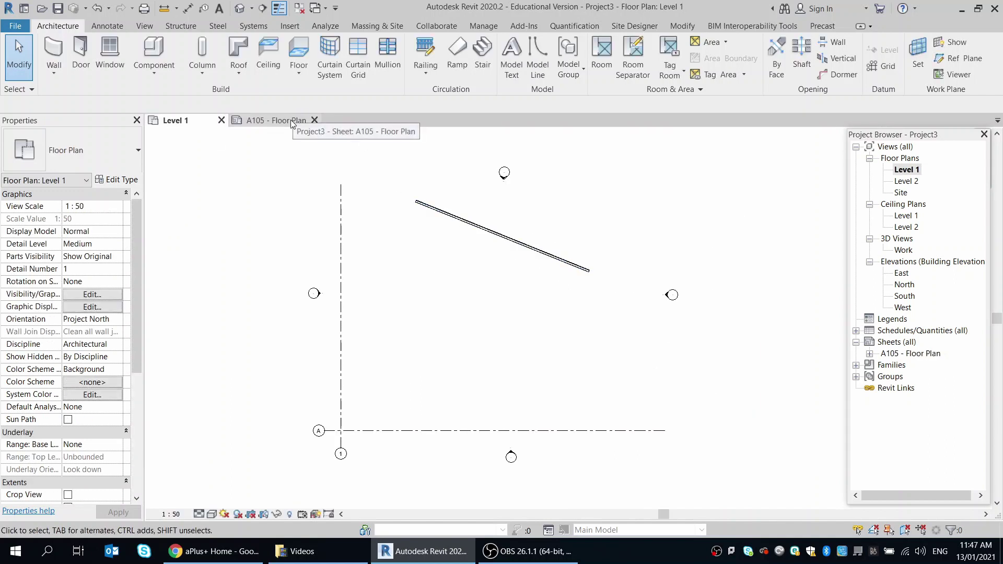
{"action": "left_click", "coordinate": [531, 249]}
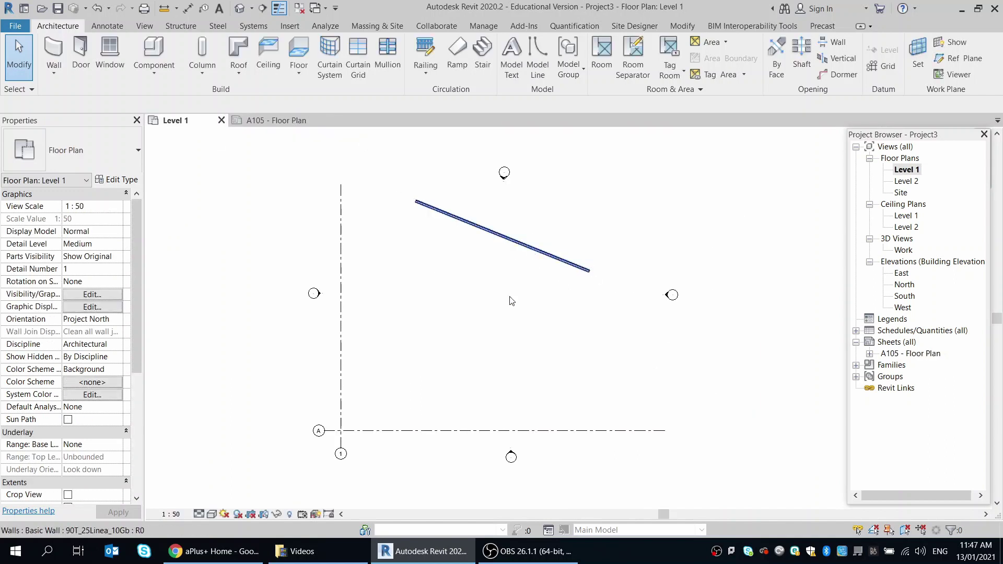
{"action": "key", "text": "Delete"}
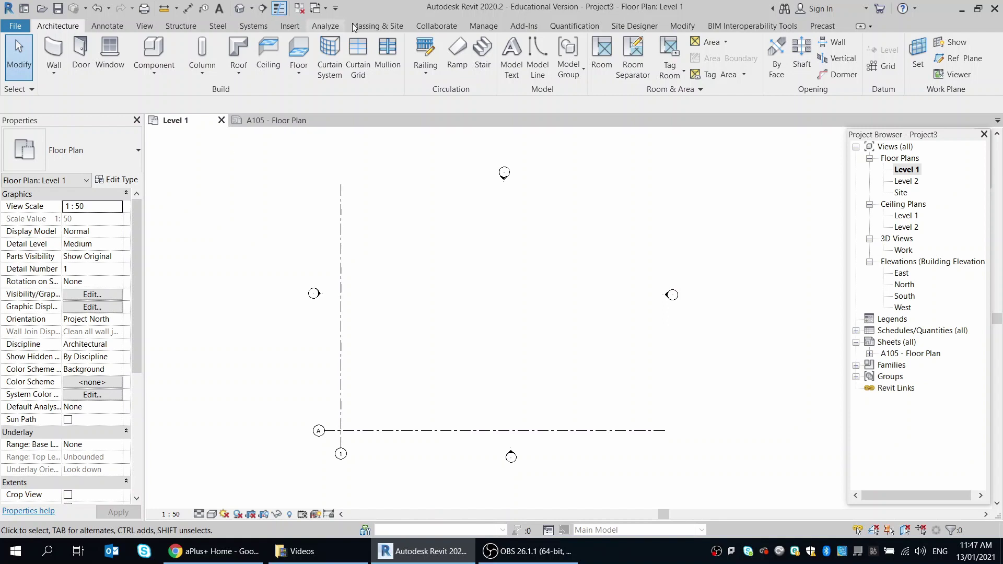
Step: Check which levels and view types are offered for a new floor plan view, and cancel without creating one
{"action": "left_click", "coordinate": [145, 26]}
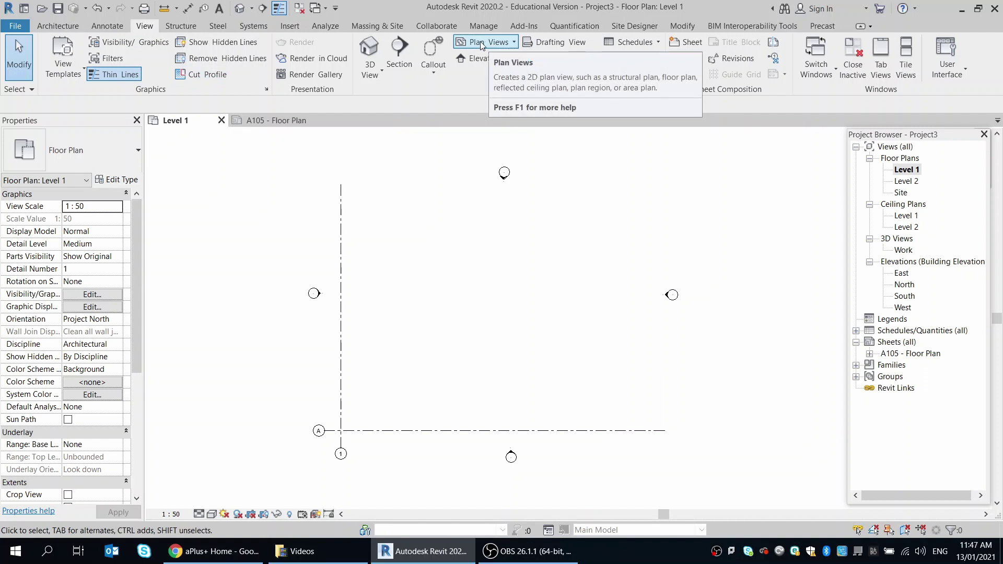
{"action": "left_click", "coordinate": [515, 43]}
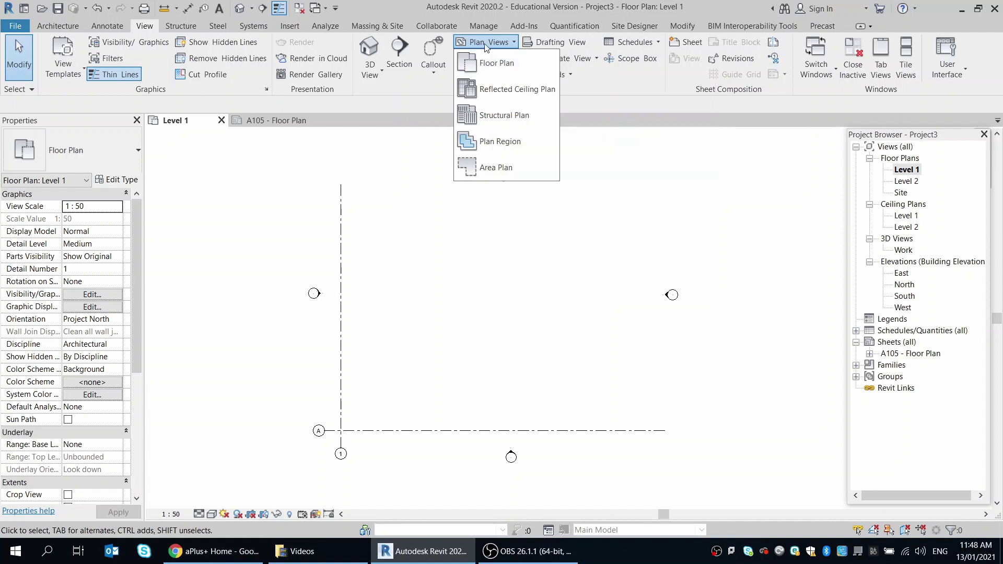
{"action": "left_click", "coordinate": [505, 64]}
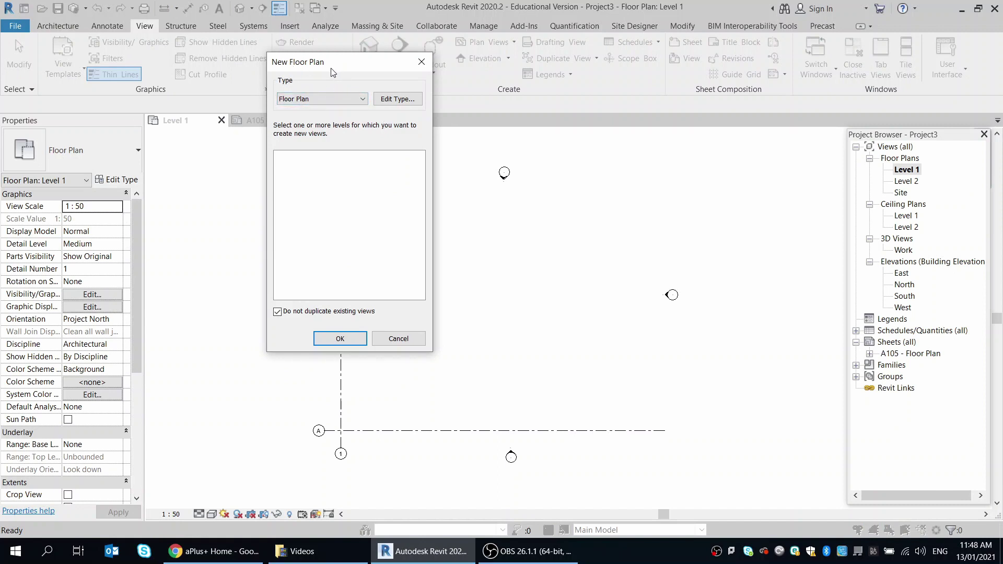
{"action": "left_click", "coordinate": [336, 103]}
{"action": "left_click", "coordinate": [334, 99]}
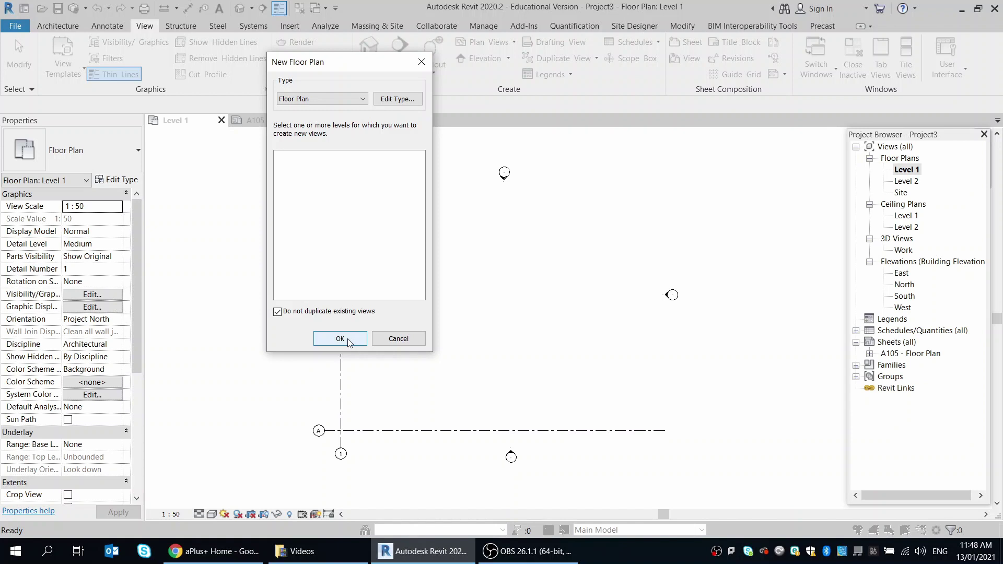
{"action": "left_click", "coordinate": [402, 339]}
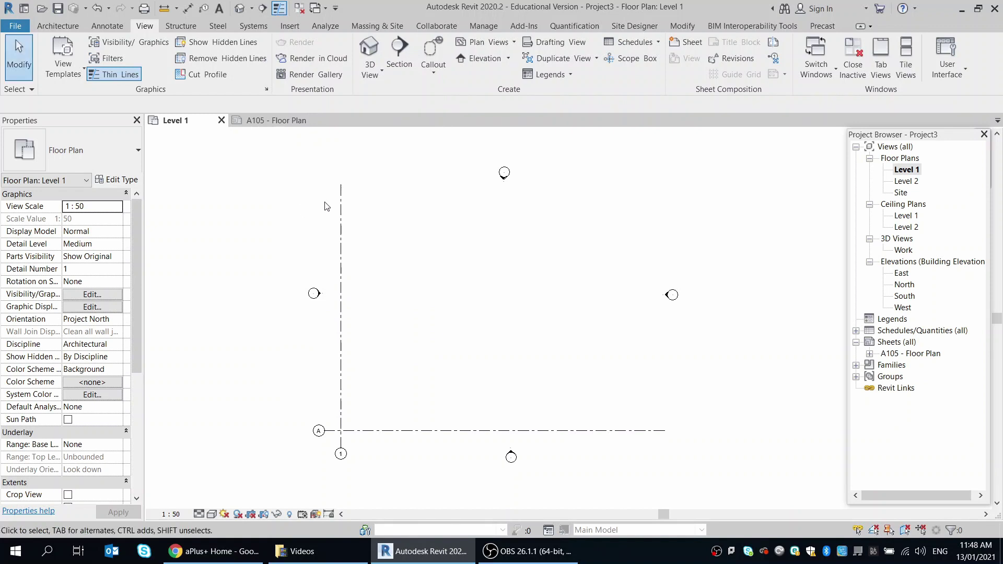
Step: Open the North elevation and examine the Level 1 and Level 2 lines and their level heads
{"action": "double_click", "coordinate": [910, 287]}
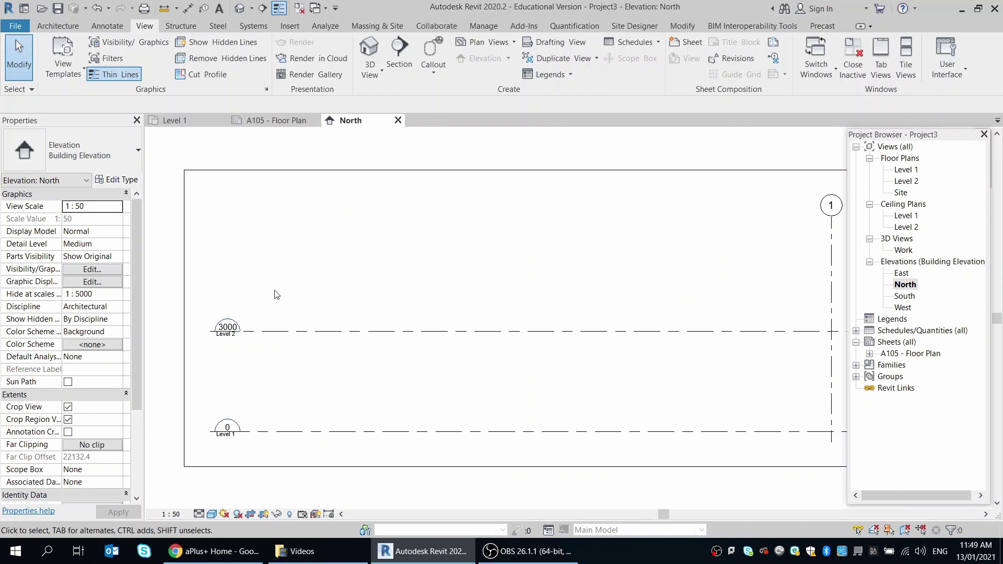
{"action": "scroll", "coordinate": [277, 296], "scroll_direction": "down", "scroll_amount": 1}
{"action": "scroll", "coordinate": [741, 366], "scroll_direction": "up", "scroll_amount": 1}
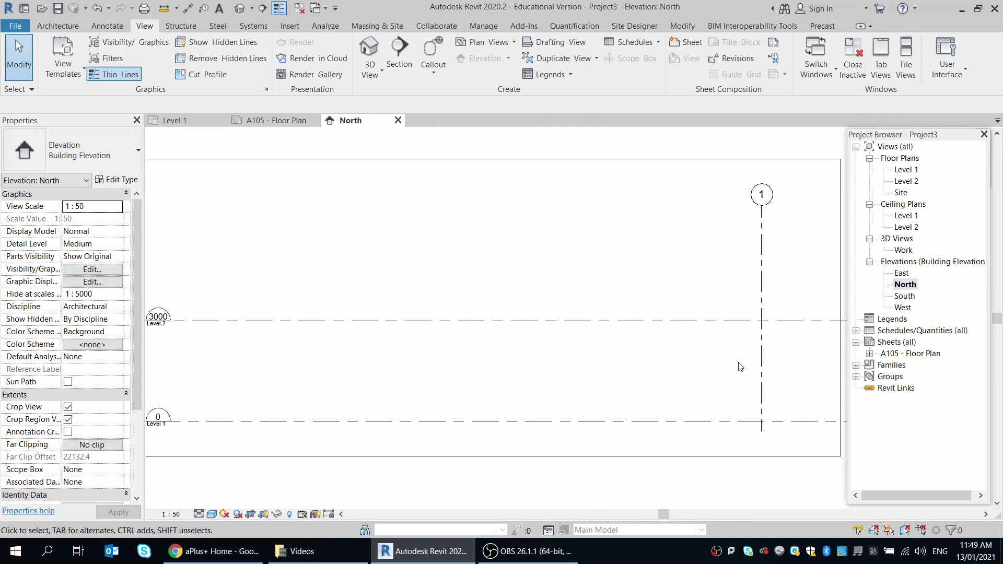
{"action": "scroll", "coordinate": [765, 282], "scroll_direction": "down", "scroll_amount": 1}
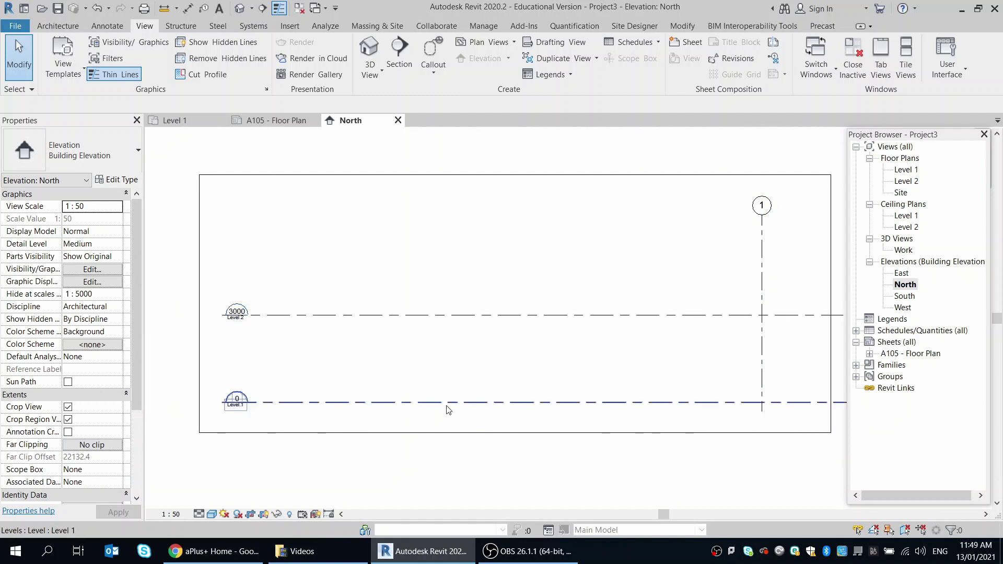
{"action": "scroll", "coordinate": [222, 420], "scroll_direction": "up", "scroll_amount": 2}
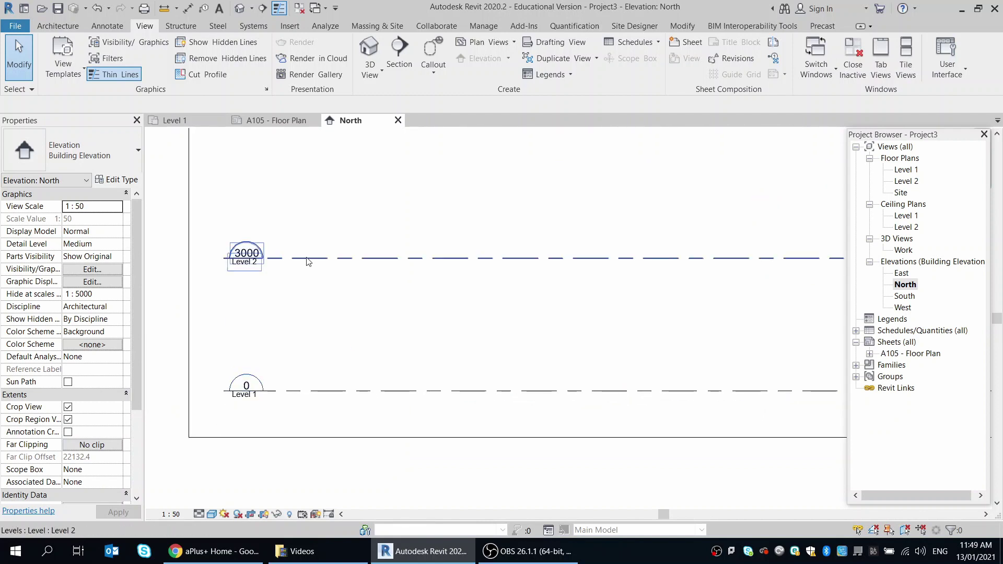
{"action": "scroll", "coordinate": [294, 389], "scroll_direction": "down", "scroll_amount": 1}
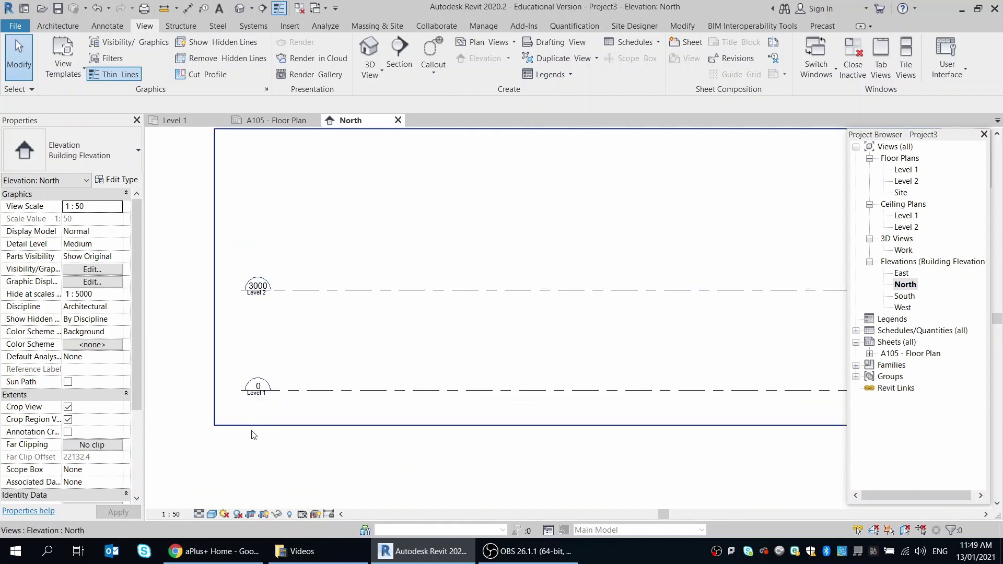
{"action": "scroll", "coordinate": [253, 437], "scroll_direction": "down", "scroll_amount": 1}
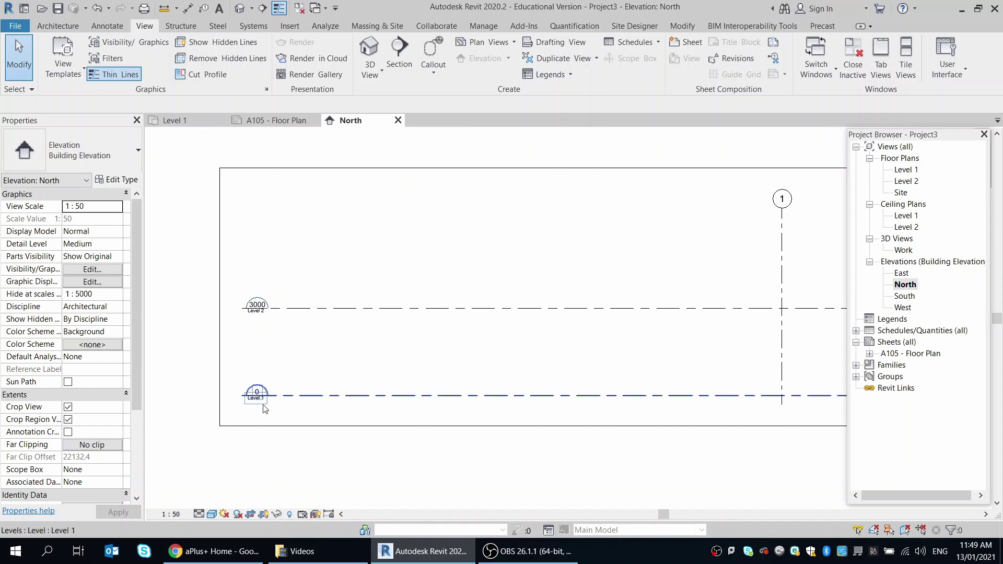
{"action": "scroll", "coordinate": [255, 401], "scroll_direction": "up", "scroll_amount": 1}
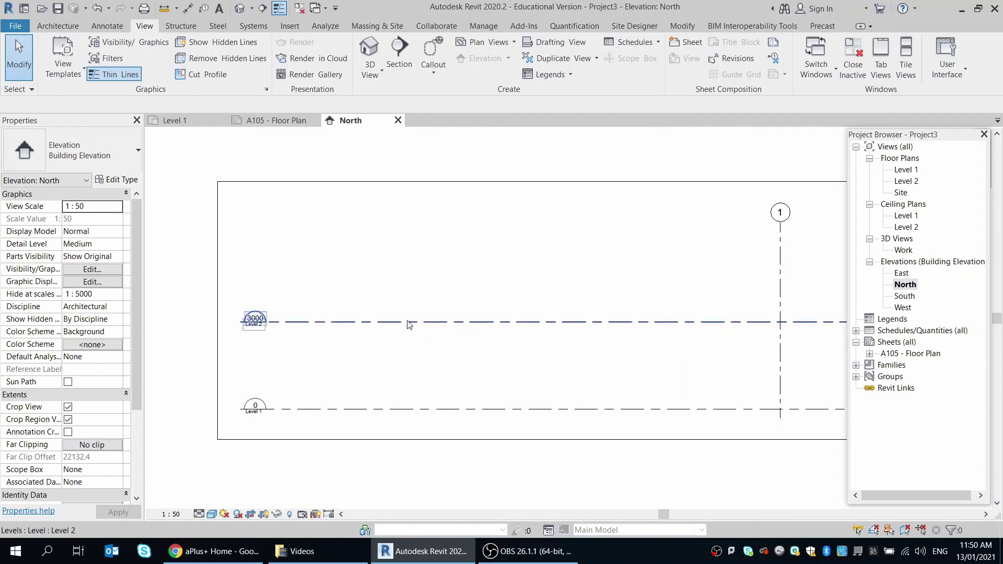
Step: Copy the Level 2 line upward in the North elevation to create a third level at about 4895 mm
{"action": "left_click", "coordinate": [389, 322]}
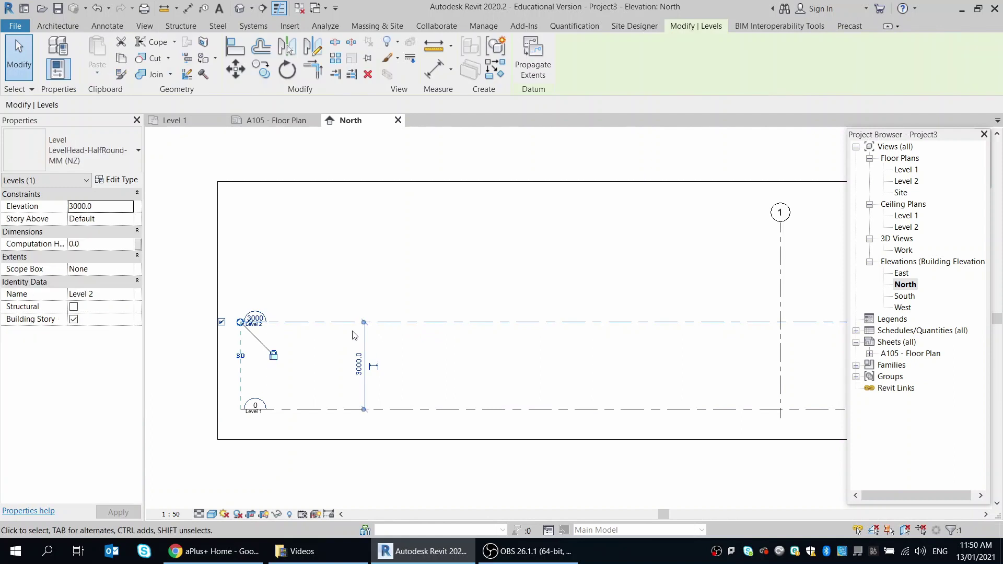
{"action": "left_click_drag", "start_coordinate": [389, 322], "coordinate": [392, 270], "text": "ctrl"}
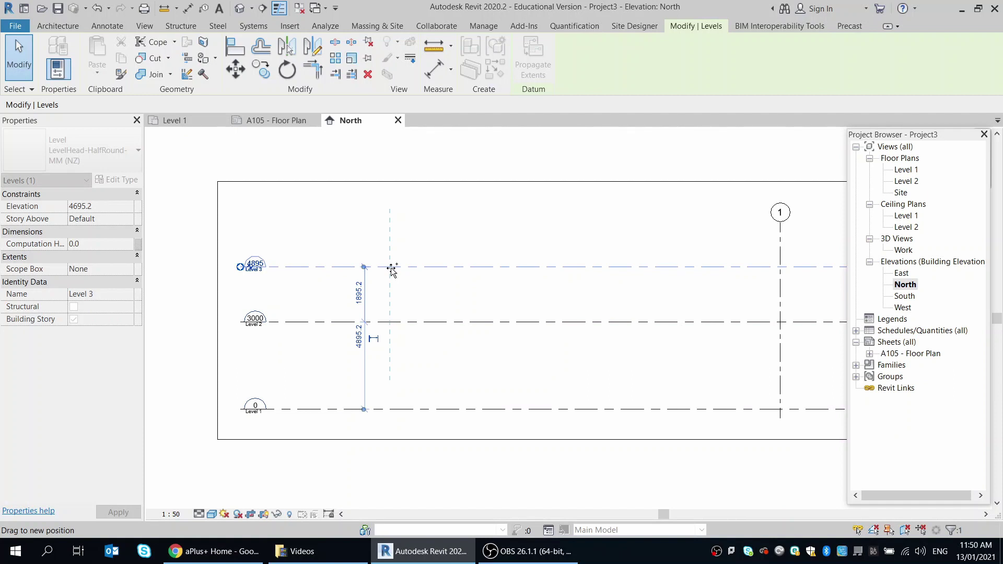
{"action": "left_click_drag", "start_coordinate": [392, 269], "coordinate": [391, 267], "text": "ctrl"}
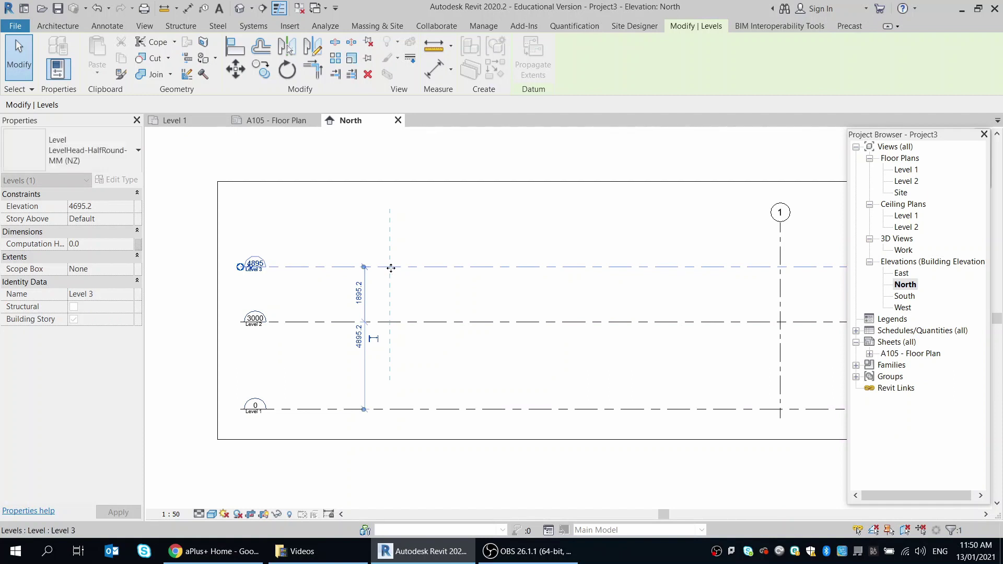
{"action": "left_click", "coordinate": [447, 304]}
Step: Create a new floor plan view for Level 3
{"action": "scroll", "coordinate": [248, 284], "scroll_direction": "up", "scroll_amount": 2}
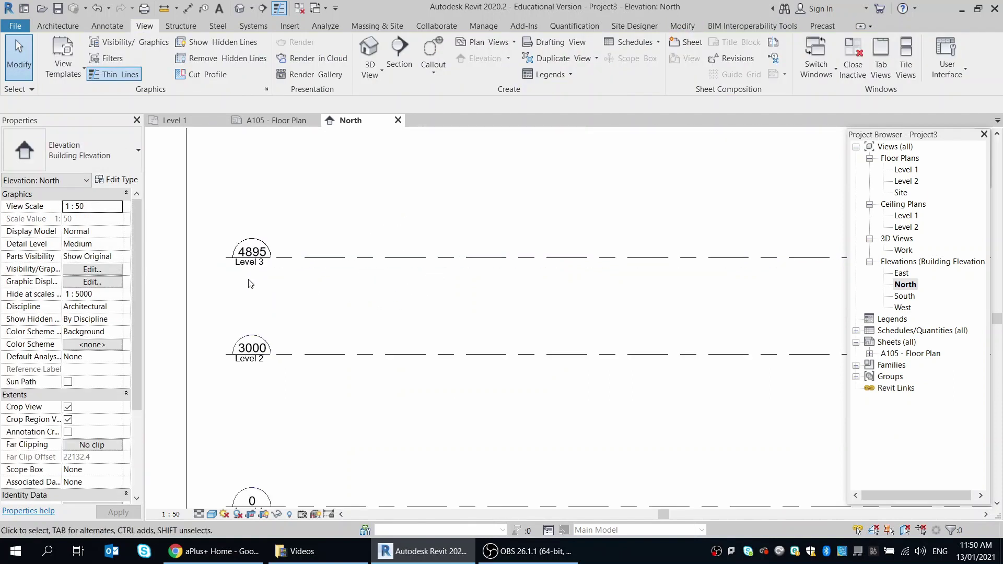
{"action": "scroll", "coordinate": [249, 284], "scroll_direction": "up", "scroll_amount": 2}
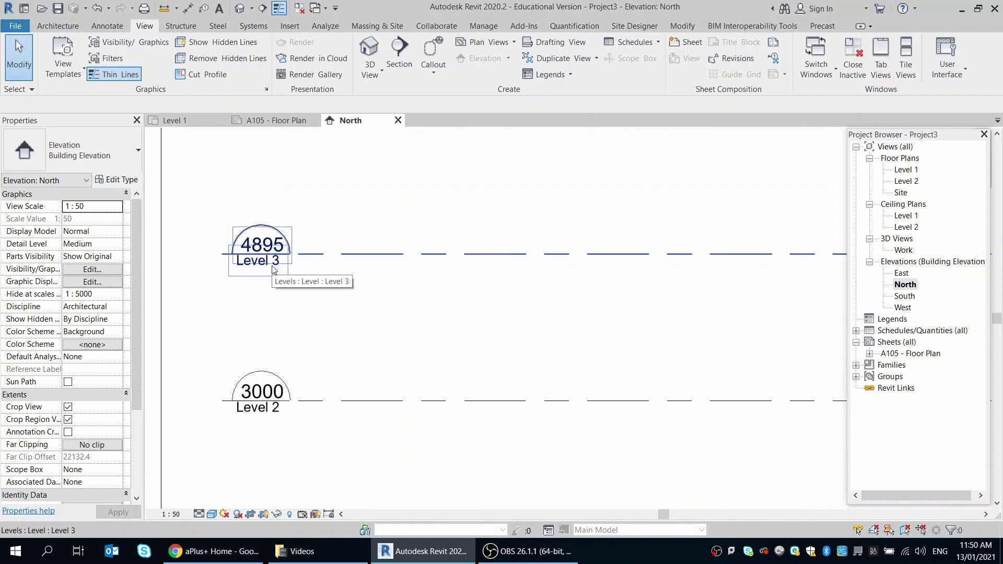
{"action": "scroll", "coordinate": [255, 300], "scroll_direction": "down", "scroll_amount": 2}
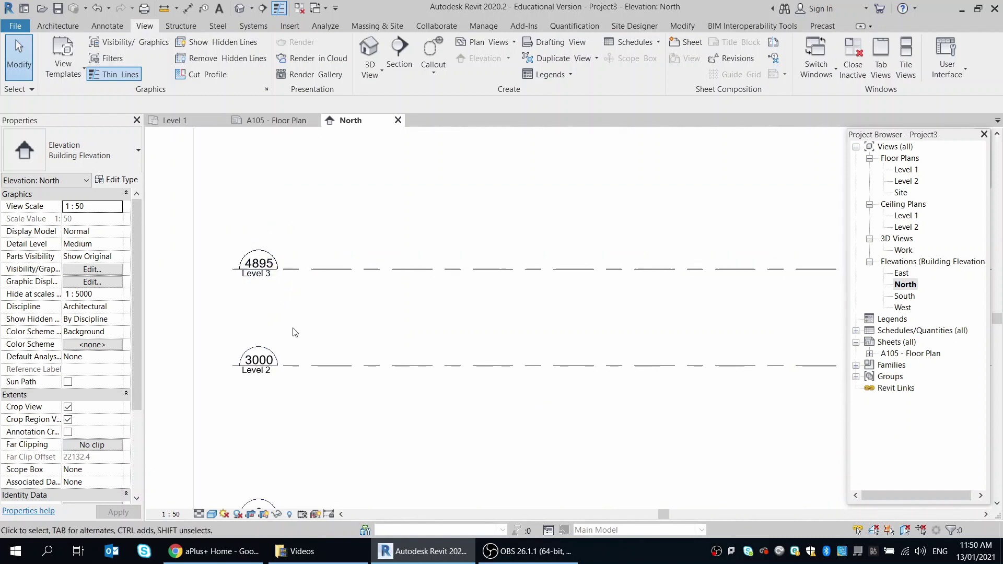
{"action": "scroll", "coordinate": [294, 338], "scroll_direction": "down", "scroll_amount": 1}
{"action": "scroll", "coordinate": [294, 337], "scroll_direction": "down", "scroll_amount": 1}
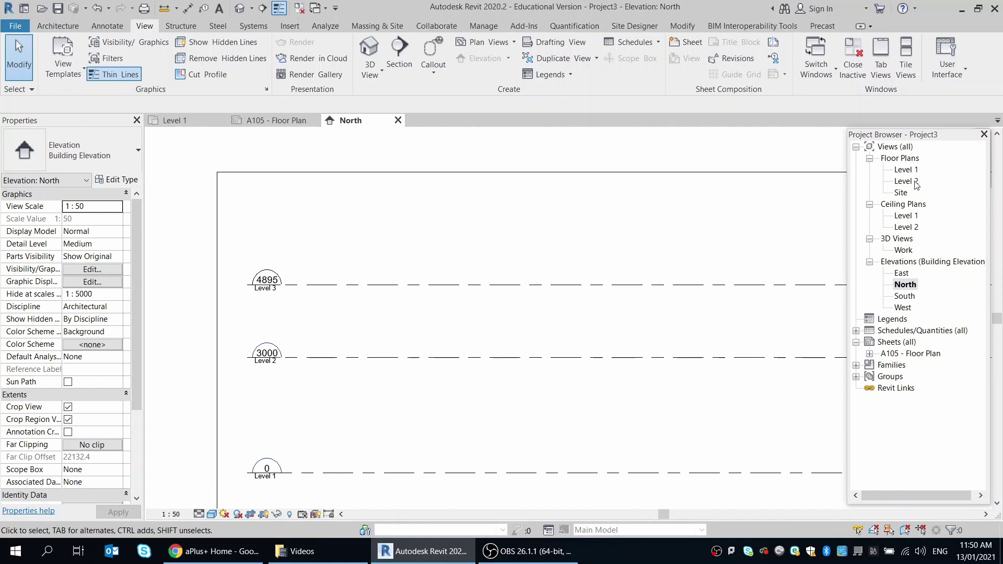
{"action": "scroll", "coordinate": [347, 470], "scroll_direction": "down", "scroll_amount": 1}
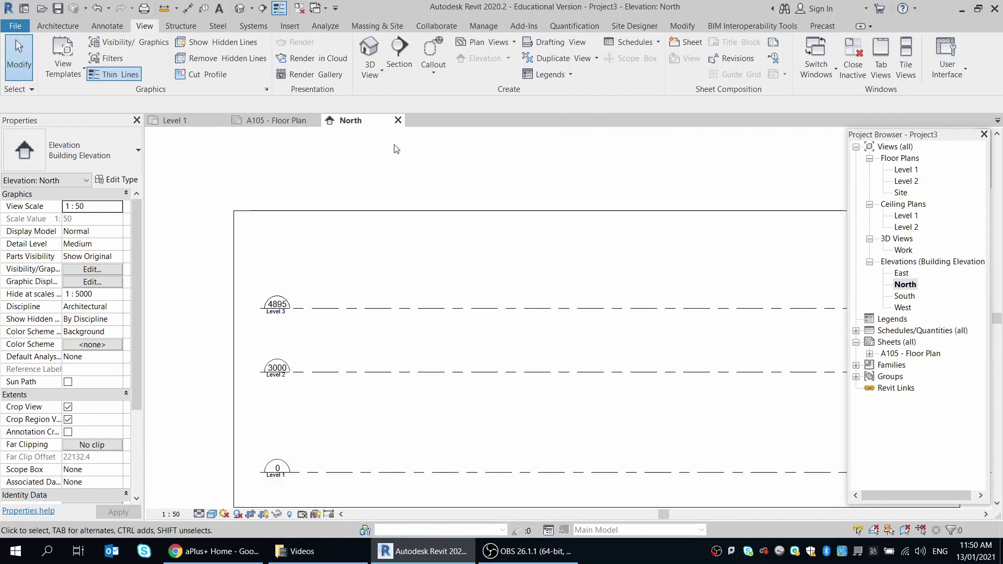
{"action": "left_click", "coordinate": [491, 43]}
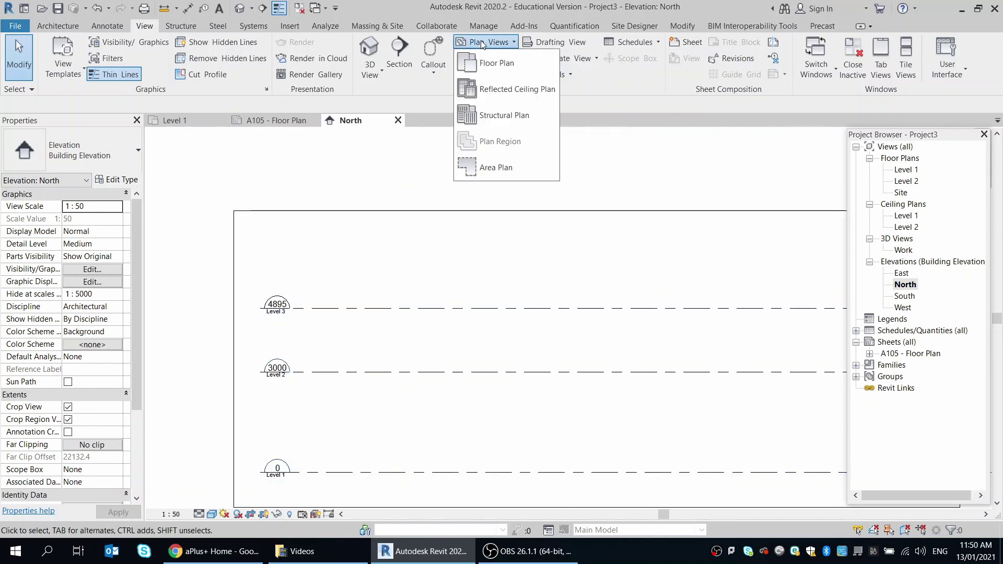
{"action": "left_click", "coordinate": [498, 63]}
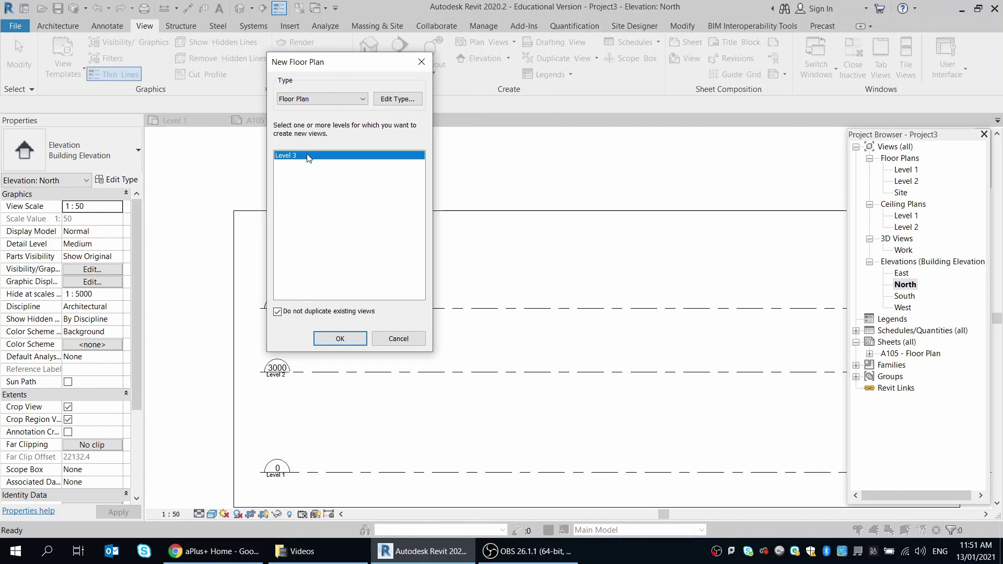
{"action": "left_click", "coordinate": [340, 339]}
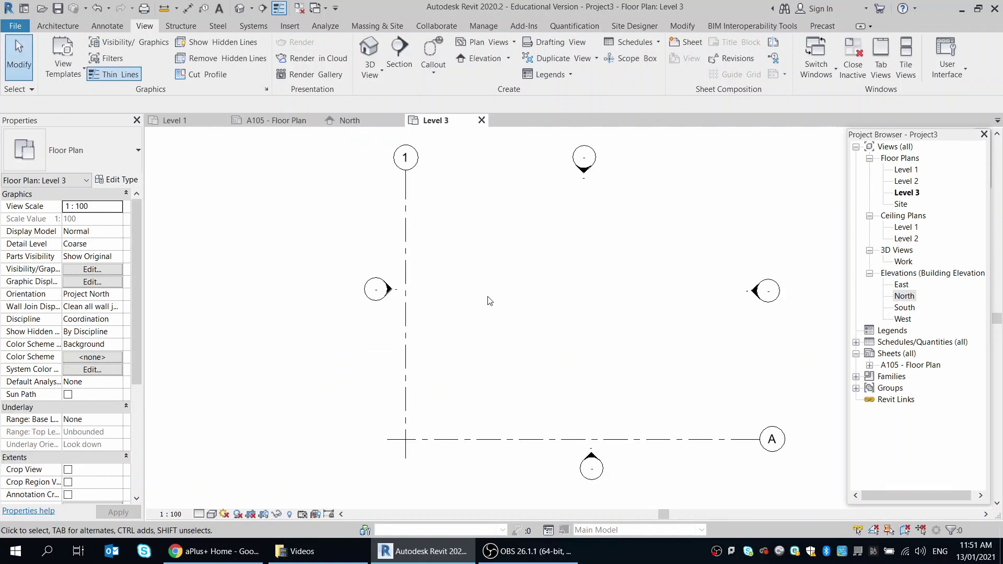
{"action": "scroll", "coordinate": [307, 362], "scroll_direction": "down", "scroll_amount": 1}
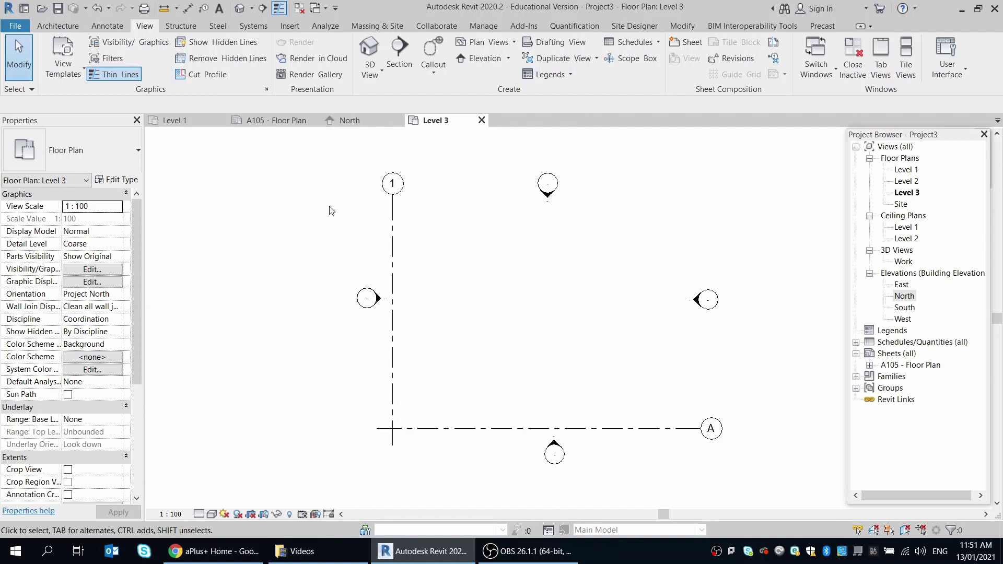
Step: Return to the North elevation and view the level lines and their heads
{"action": "left_click", "coordinate": [341, 124]}
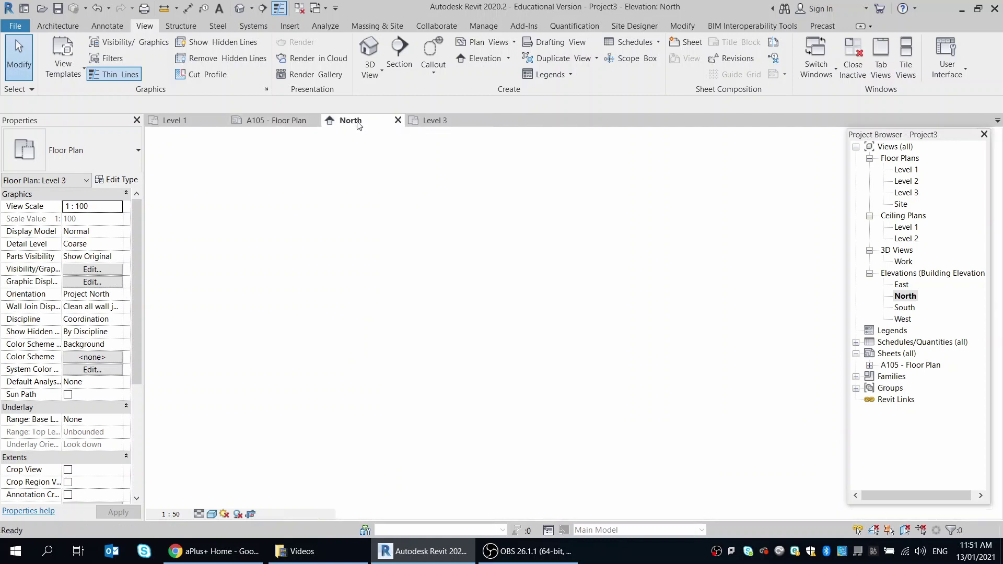
{"action": "scroll", "coordinate": [188, 282], "scroll_direction": "down", "scroll_amount": 2}
{"action": "scroll", "coordinate": [360, 346], "scroll_direction": "up", "scroll_amount": 2}
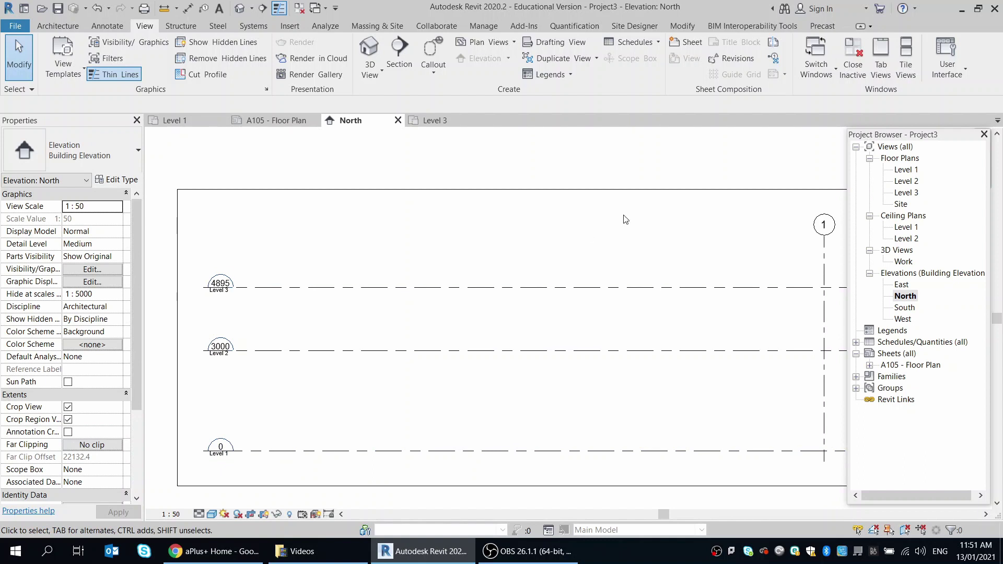
Step: Create a second floor plan view for Level 1, allowing existing views to be duplicated
{"action": "left_click", "coordinate": [489, 42]}
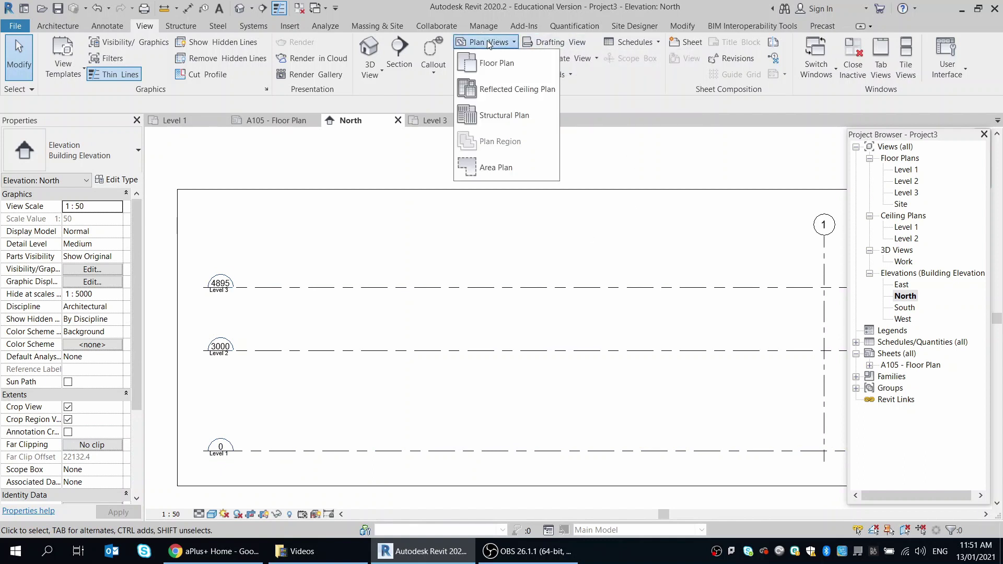
{"action": "left_click", "coordinate": [494, 56]}
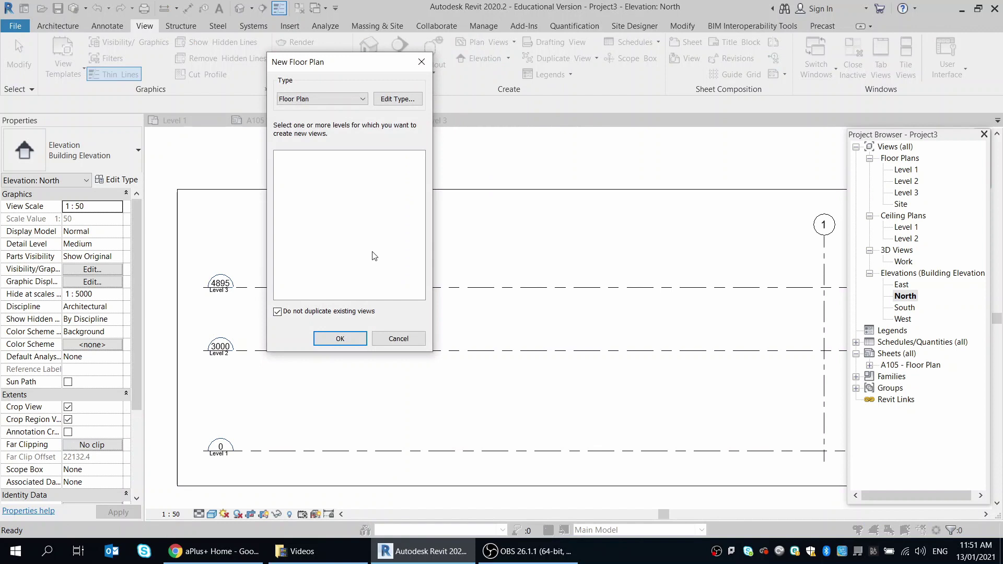
{"action": "left_click", "coordinate": [277, 312]}
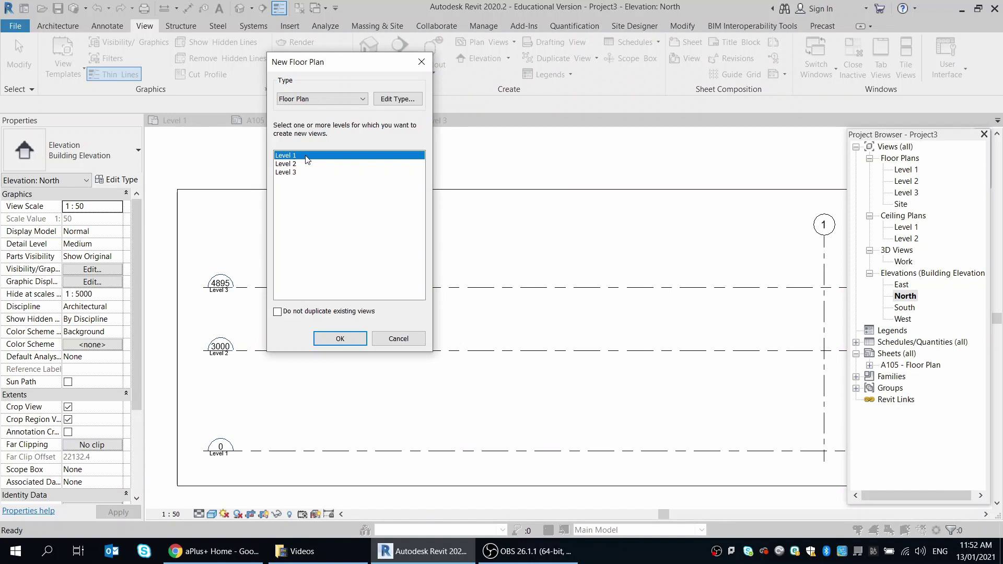
{"action": "left_click", "coordinate": [318, 164]}
{"action": "left_click", "coordinate": [320, 173]}
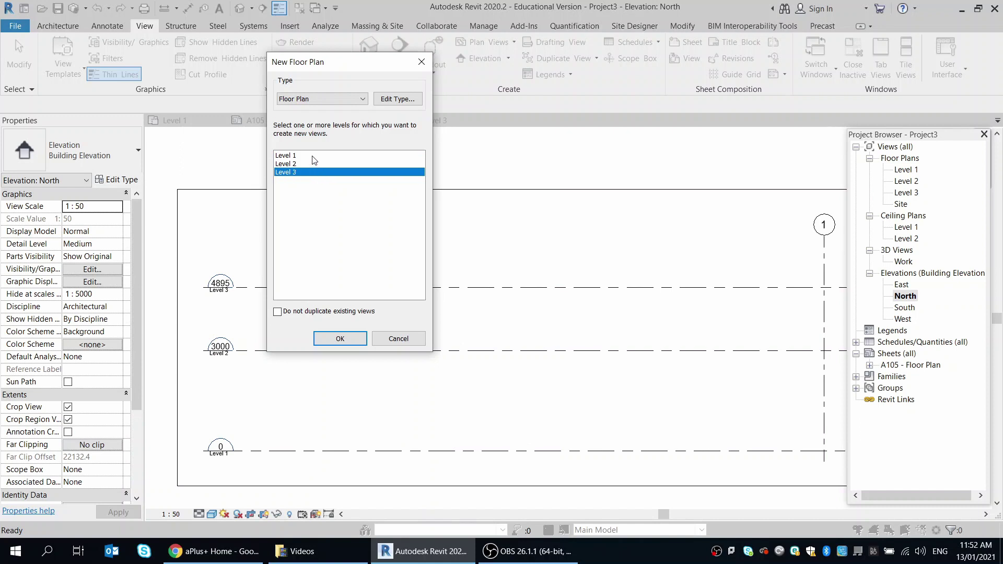
{"action": "left_click", "coordinate": [312, 157]}
{"action": "left_click", "coordinate": [314, 164]}
{"action": "left_click", "coordinate": [313, 172]}
{"action": "left_click", "coordinate": [313, 156]}
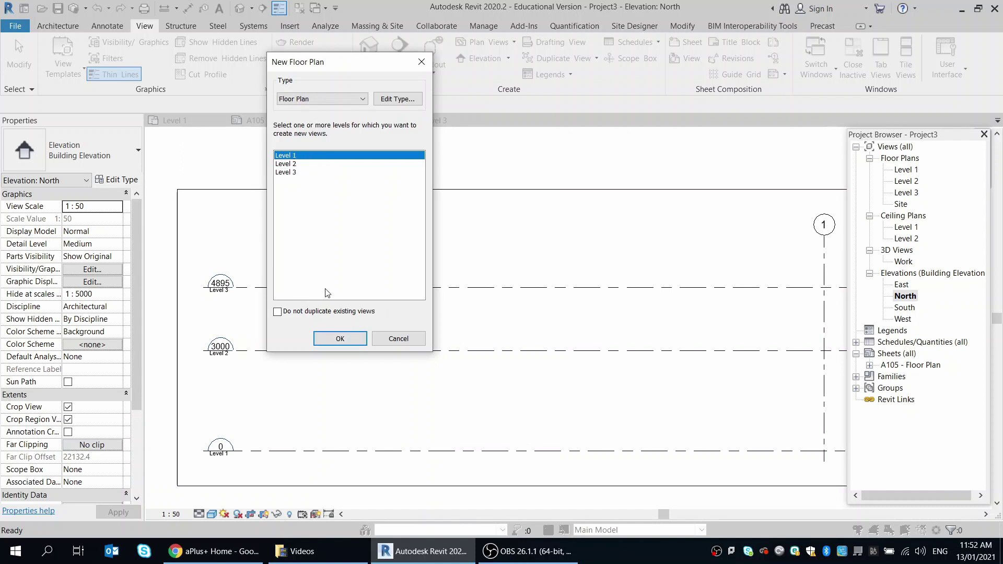
{"action": "left_click", "coordinate": [339, 339]}
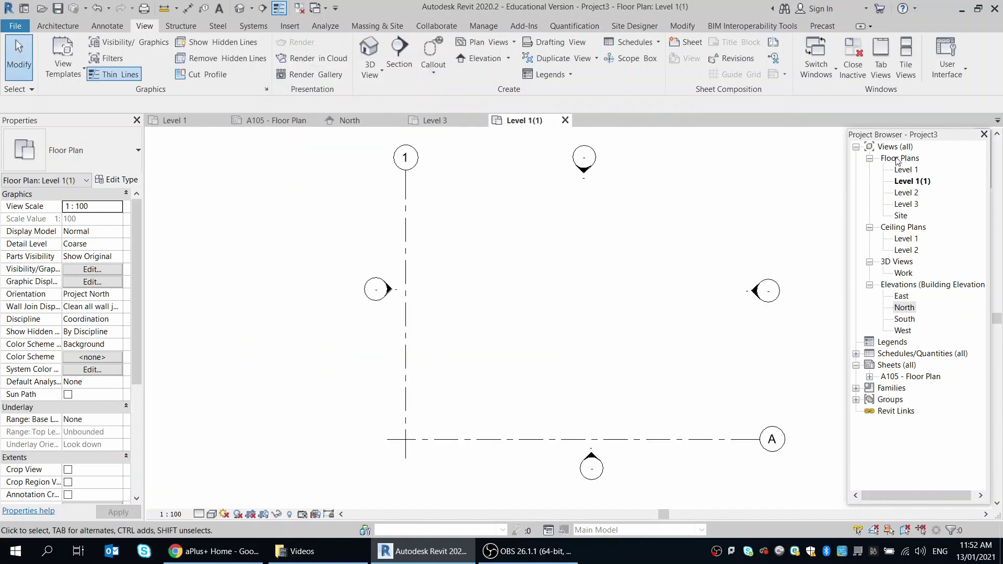
Step: Rename the duplicate Level 1 floor plan view as Bathroom Plan
{"action": "right_click", "coordinate": [910, 185]}
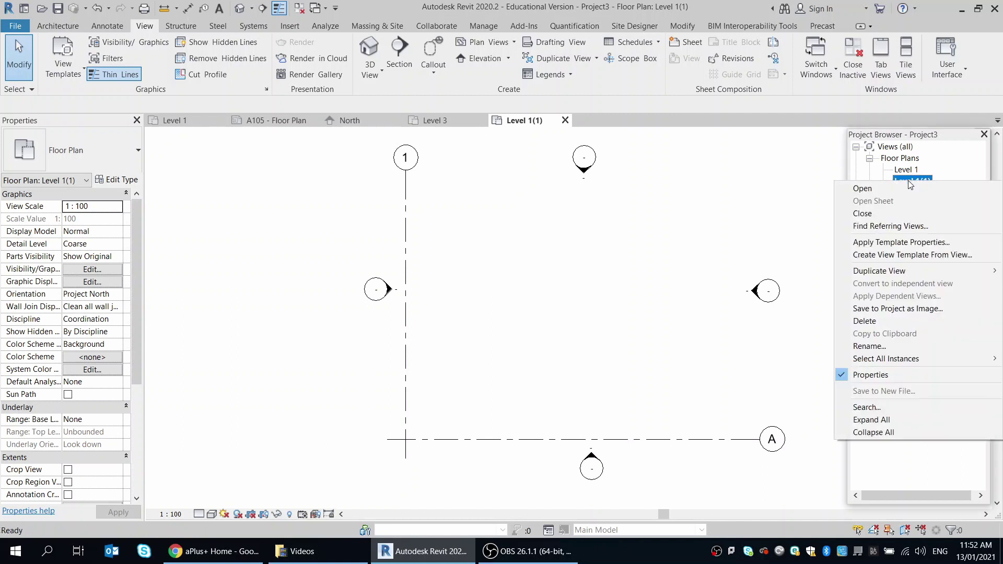
{"action": "left_click", "coordinate": [868, 347]}
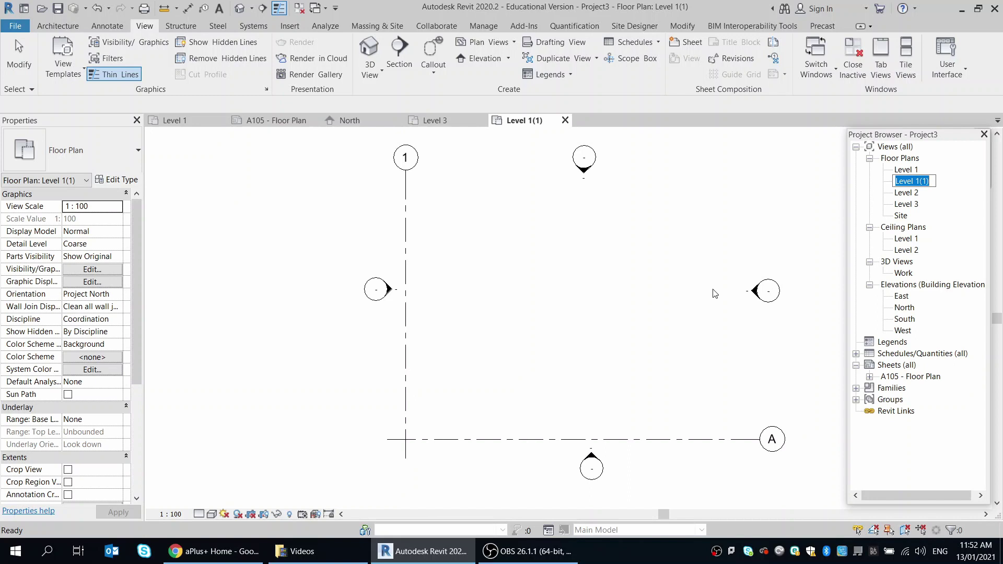
{"action": "type", "text": "Bathroom Plan"}
{"action": "key", "text": "Return"}
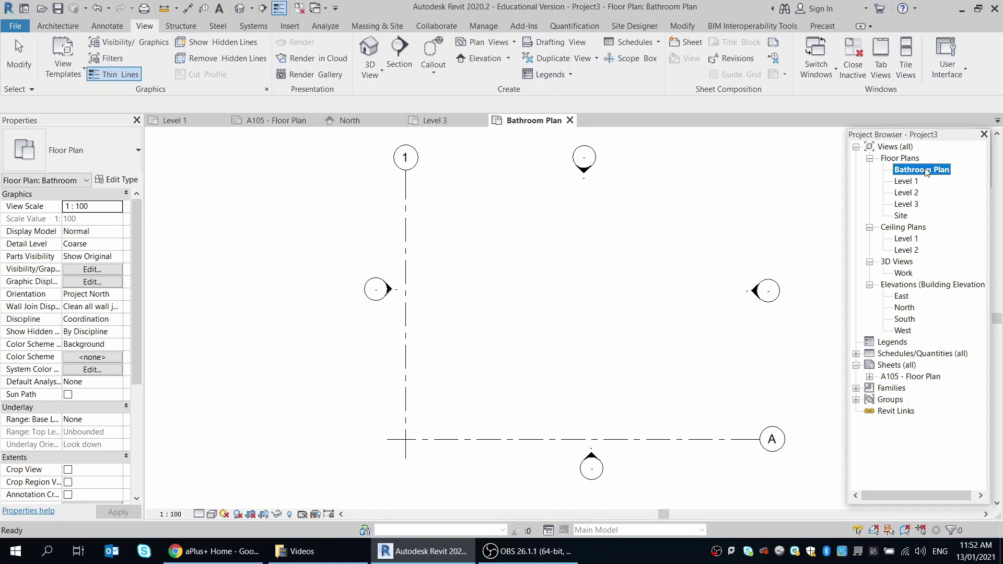
Step: Look at Level 1 in the North elevation, and check the Bathroom Plan view's properties for its associated level
{"action": "left_click", "coordinate": [352, 119]}
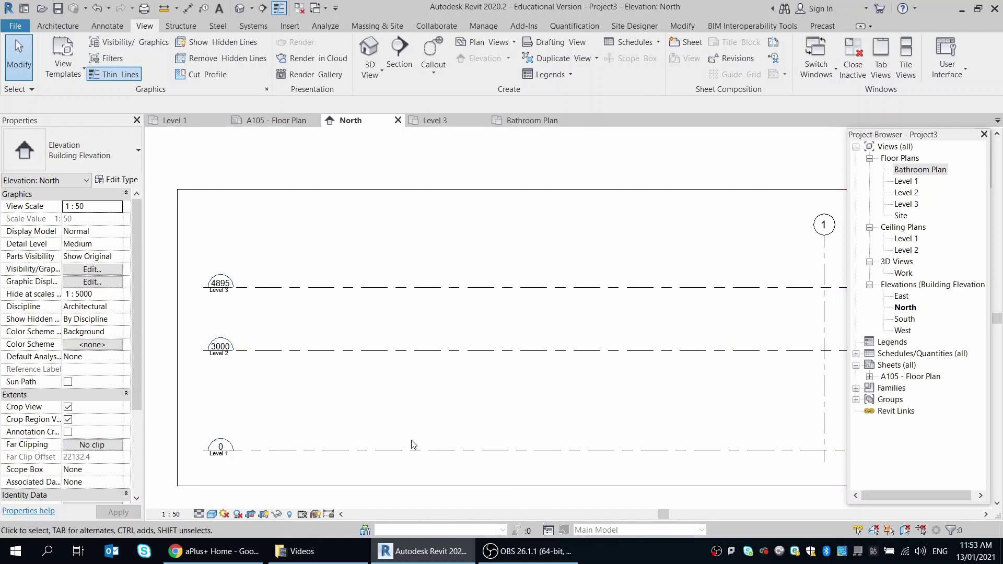
{"action": "double_click", "coordinate": [919, 171]}
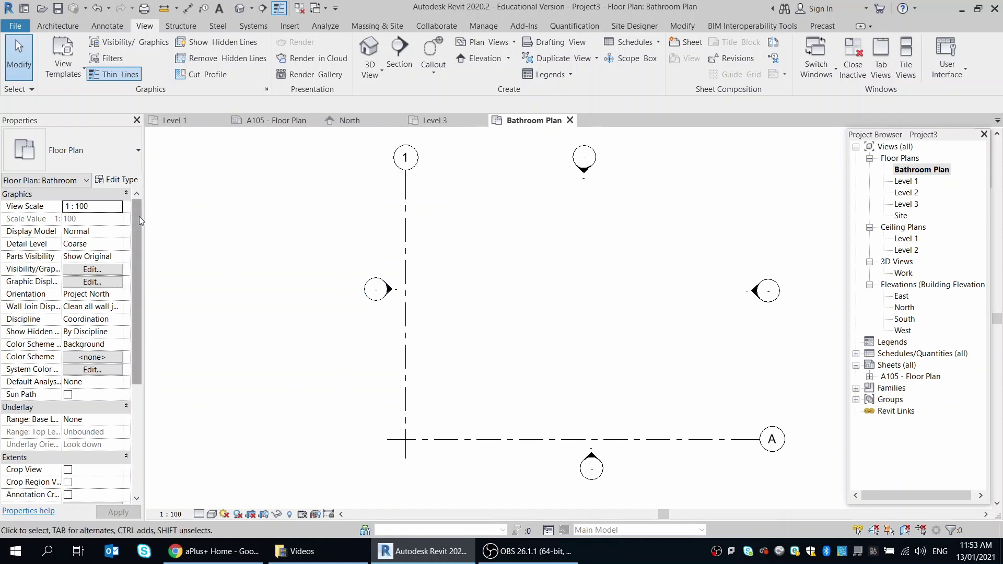
{"action": "left_click_drag", "start_coordinate": [139, 218], "coordinate": [130, 336]}
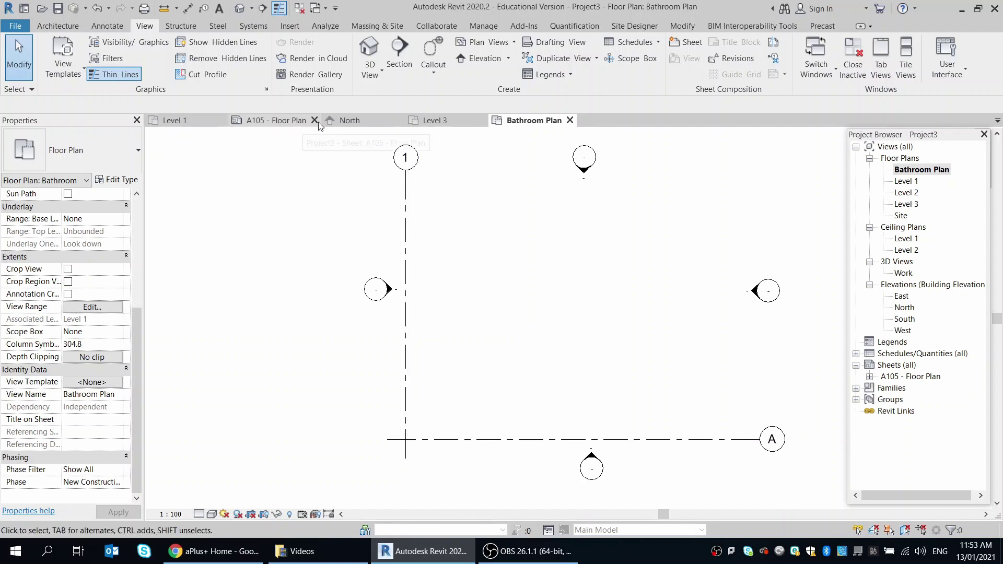
Step: Create a rectangular 100C_150Hardfill floor about 4300 by 7900 mm in the Level 1 plan, near grid line 1
{"action": "left_click", "coordinate": [190, 120]}
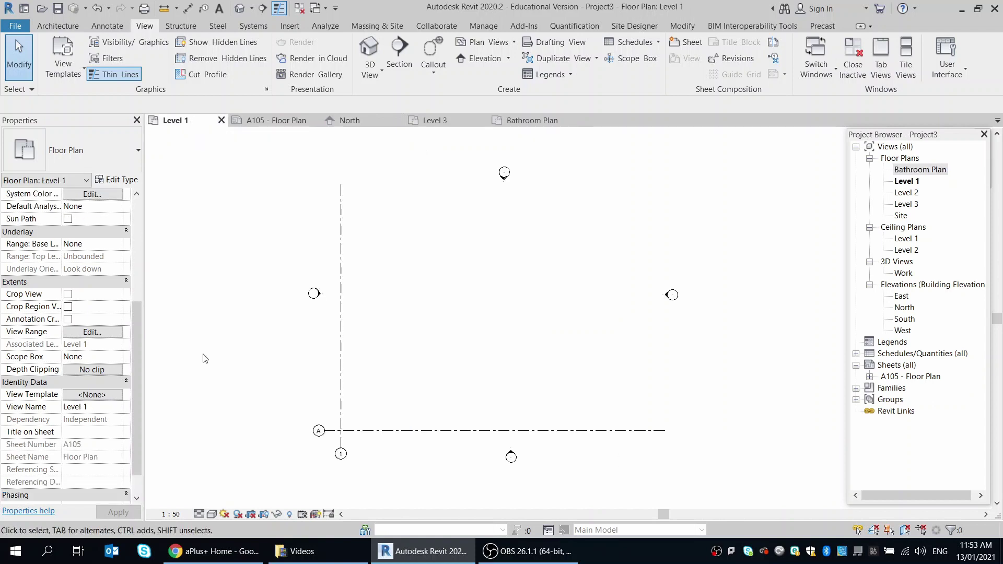
{"action": "scroll", "coordinate": [482, 268], "scroll_direction": "up", "scroll_amount": 2}
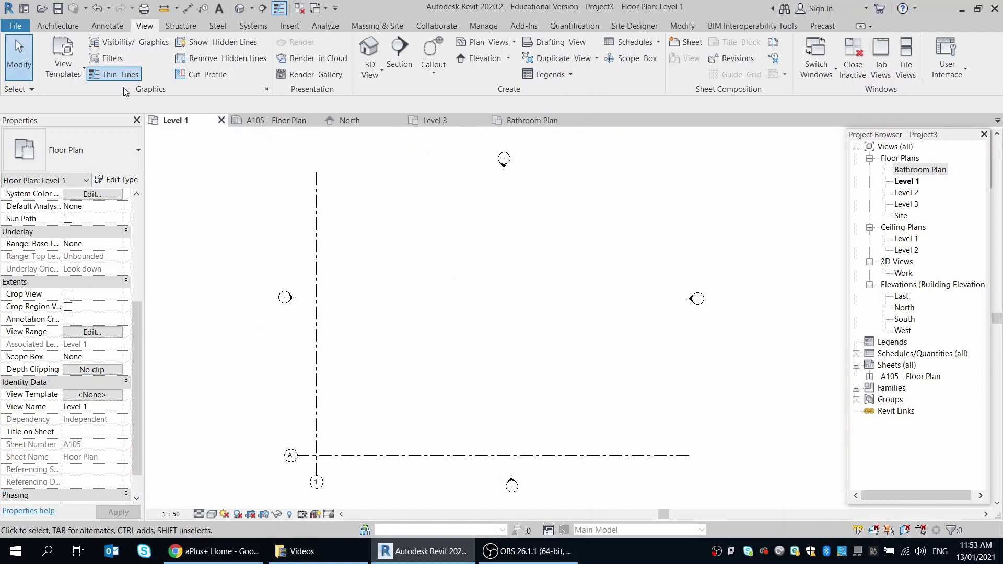
{"action": "left_click", "coordinate": [58, 27]}
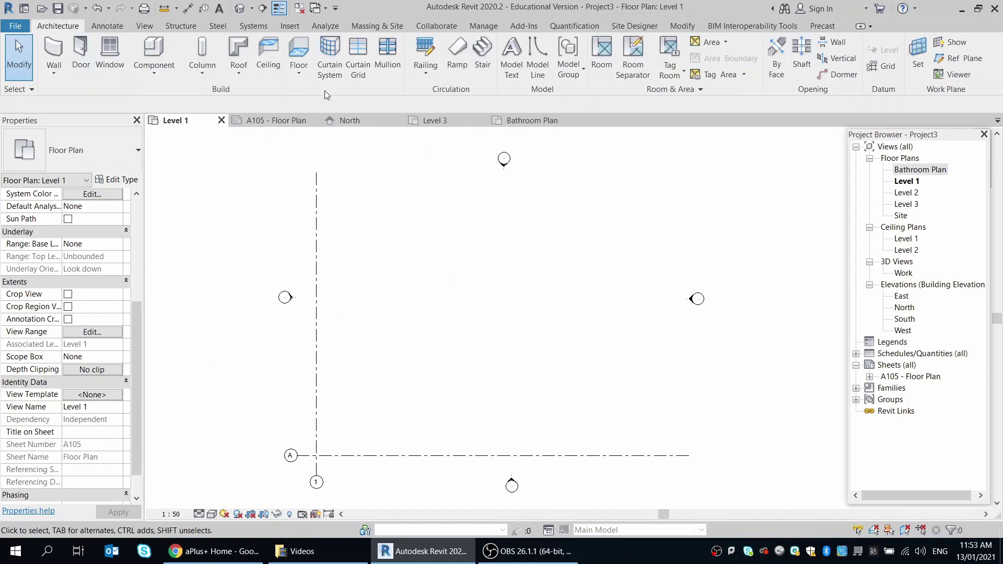
{"action": "left_click", "coordinate": [299, 52]}
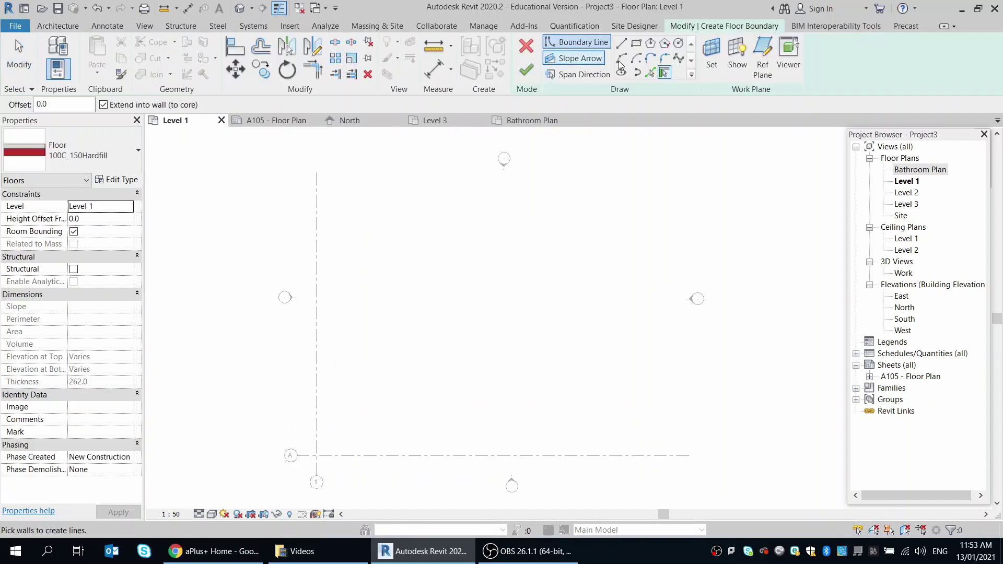
{"action": "left_click", "coordinate": [636, 44]}
{"action": "left_click", "coordinate": [361, 239]}
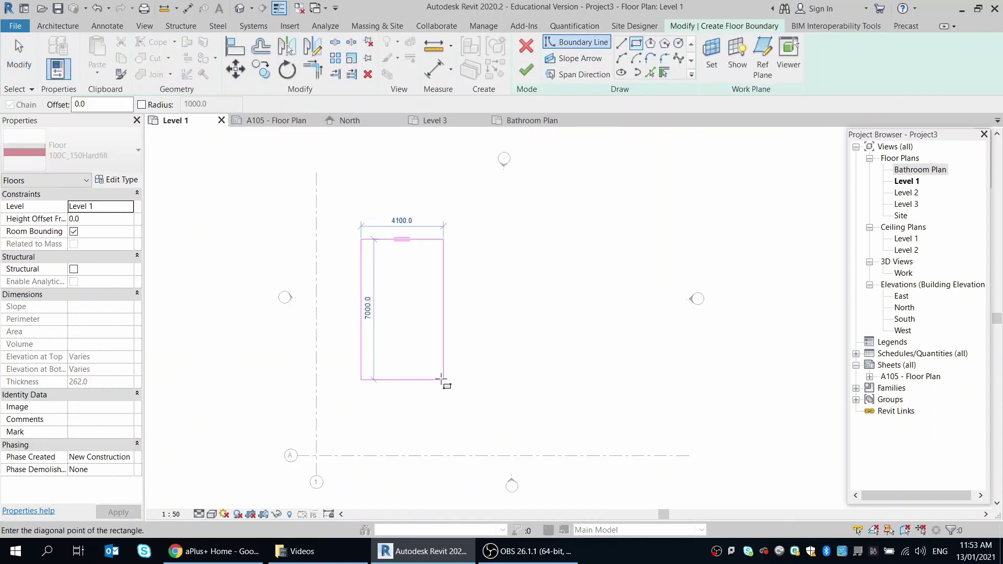
{"action": "left_click", "coordinate": [448, 398]}
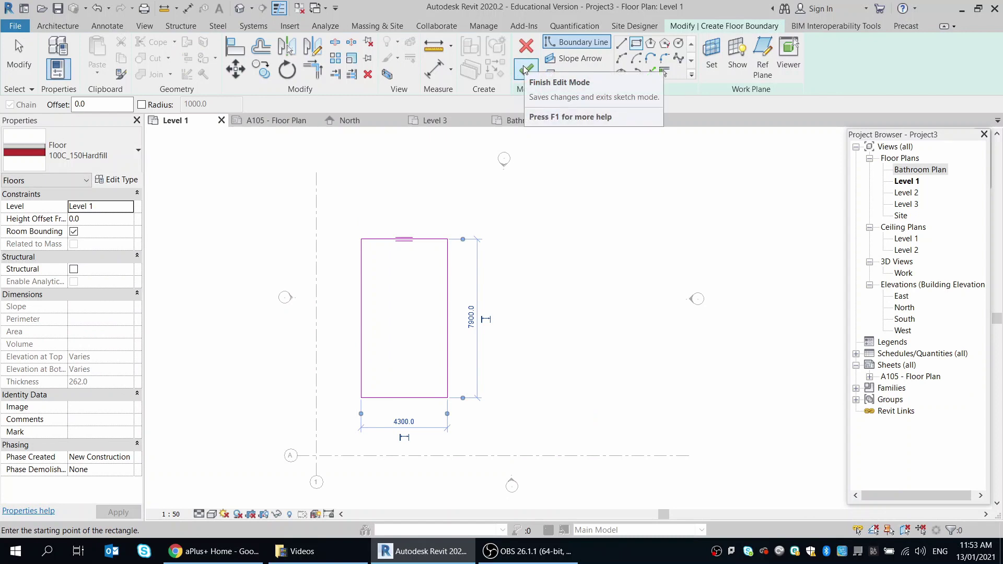
{"action": "left_click", "coordinate": [524, 71]}
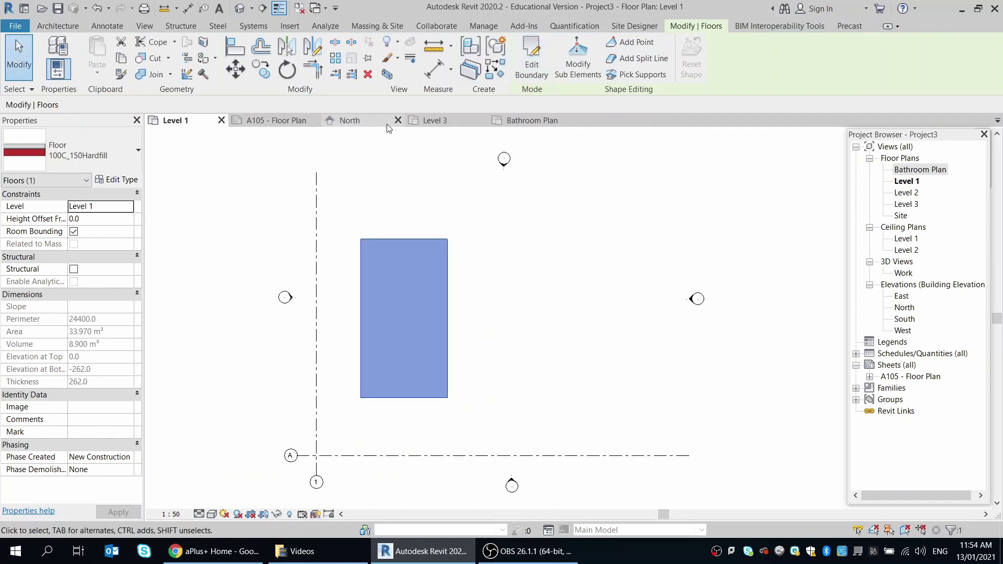
Step: Inspect the new floor slab against the level lines in the North elevation and the default 3D view
{"action": "left_click", "coordinate": [330, 120]}
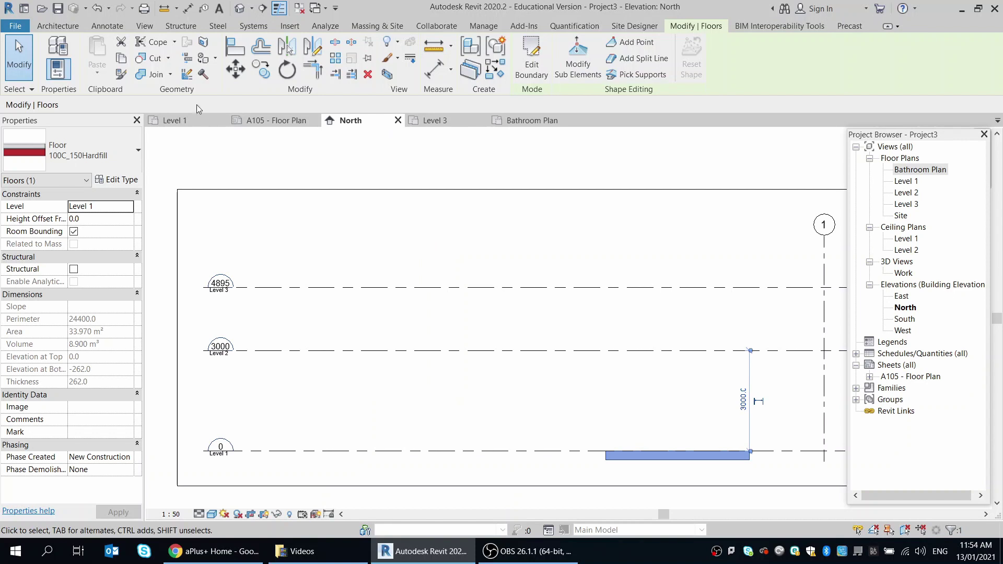
{"action": "left_click", "coordinate": [239, 8]}
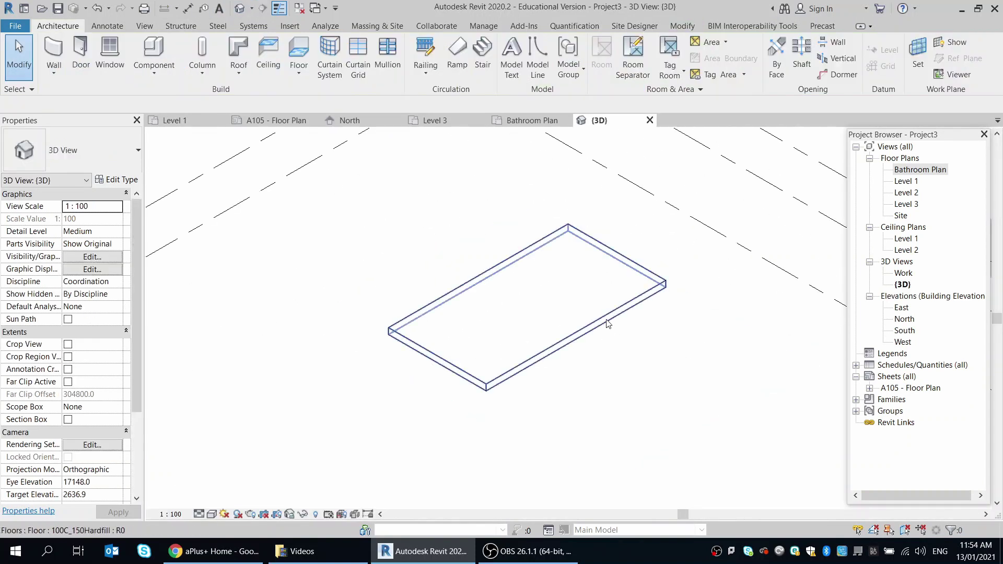
{"action": "scroll", "coordinate": [599, 316], "scroll_direction": "down", "scroll_amount": 3}
{"action": "left_click", "coordinate": [634, 335]}
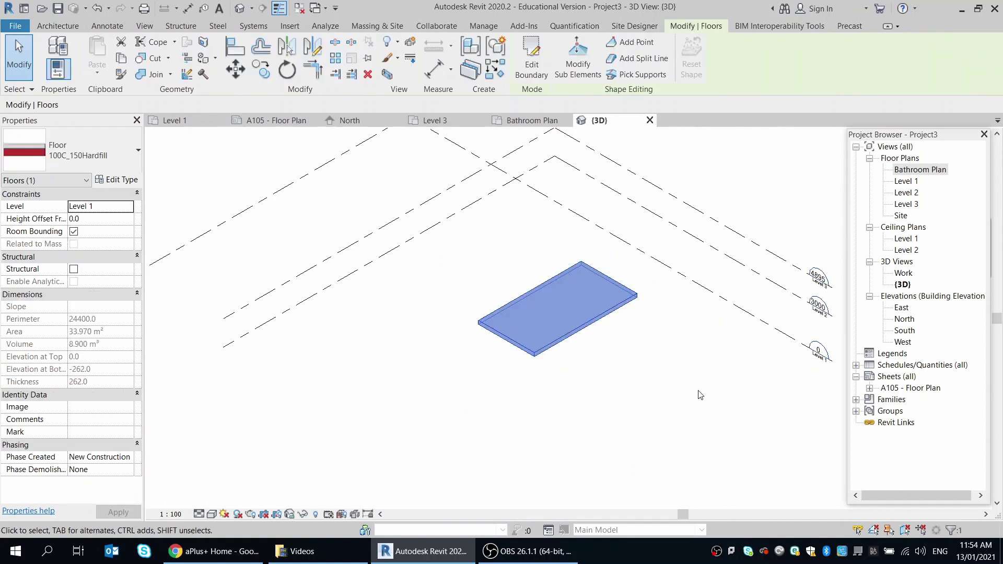
{"action": "middle_click_drag", "start_coordinate": [697, 390], "coordinate": [721, 350], "text": "shift"}
{"action": "scroll", "coordinate": [341, 406], "scroll_direction": "down", "scroll_amount": 1}
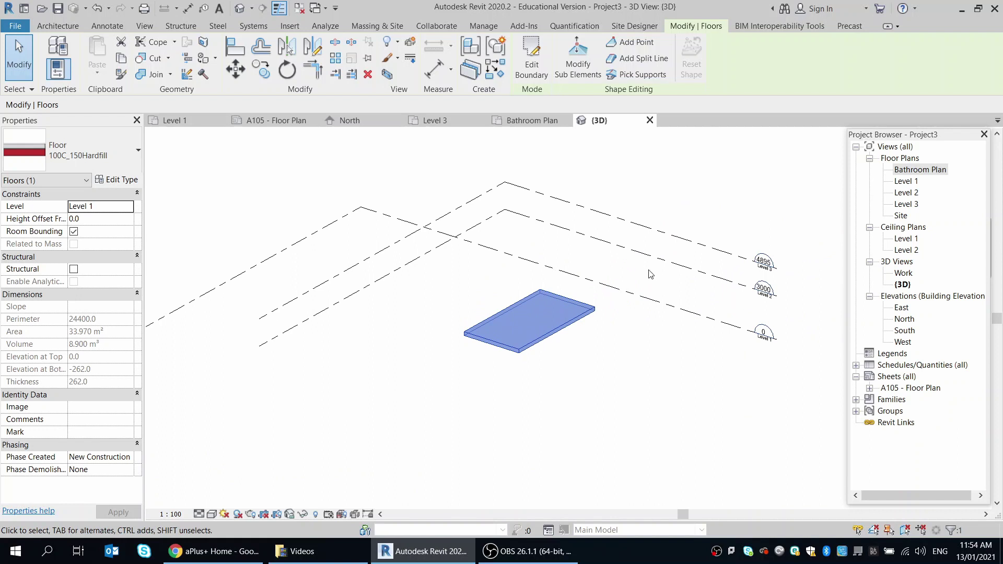
{"action": "scroll", "coordinate": [649, 275], "scroll_direction": "up", "scroll_amount": 2}
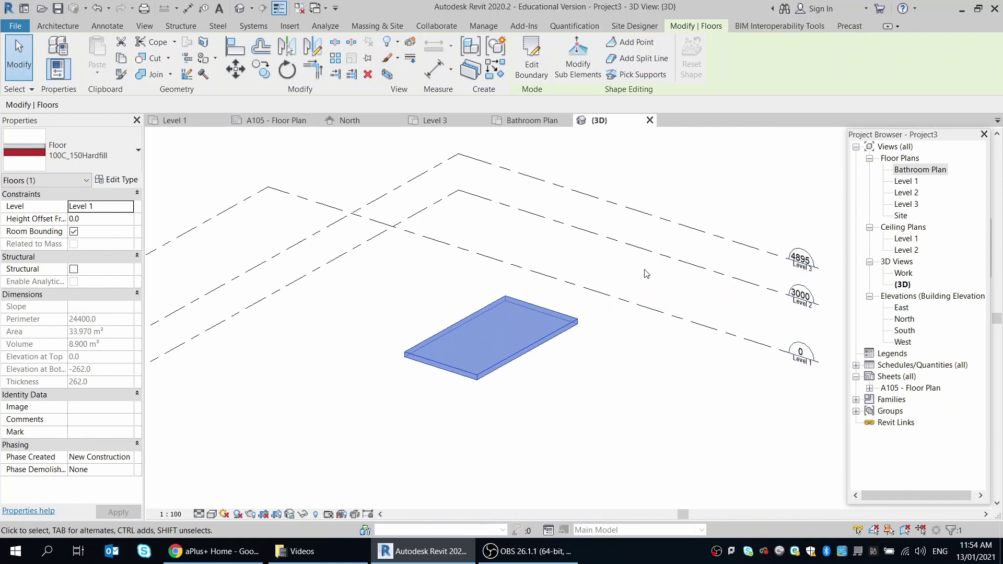
Step: Compare how the floor appears in the Bathroom Plan and Level 1 views, and check the Bathroom Plan's view properties
{"action": "double_click", "coordinate": [917, 170]}
{"action": "scroll", "coordinate": [202, 334], "scroll_direction": "down", "scroll_amount": 1}
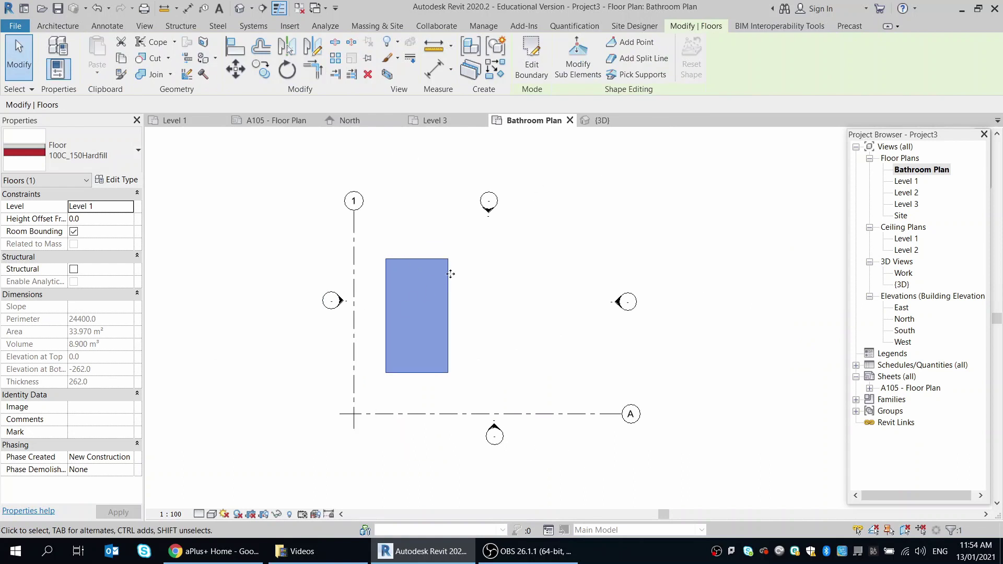
{"action": "double_click", "coordinate": [906, 182]}
{"action": "left_click", "coordinate": [487, 321]}
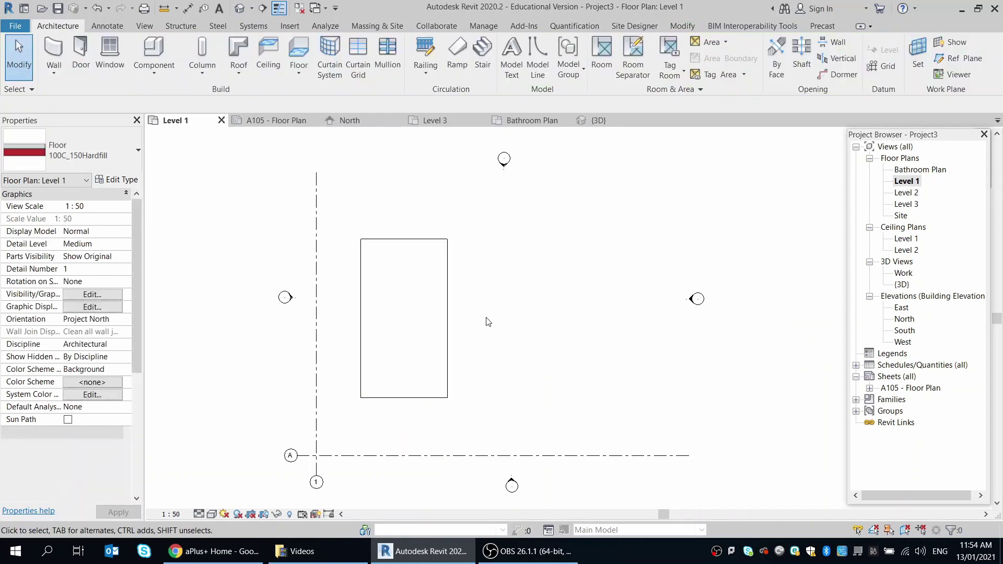
{"action": "double_click", "coordinate": [909, 170]}
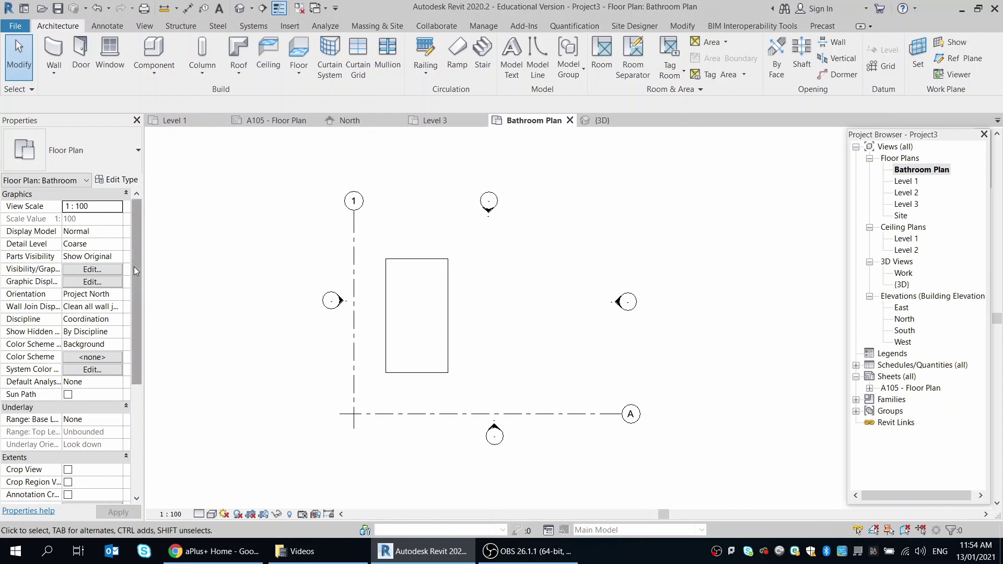
{"action": "scroll", "coordinate": [125, 351], "scroll_direction": "down", "scroll_amount": 5}
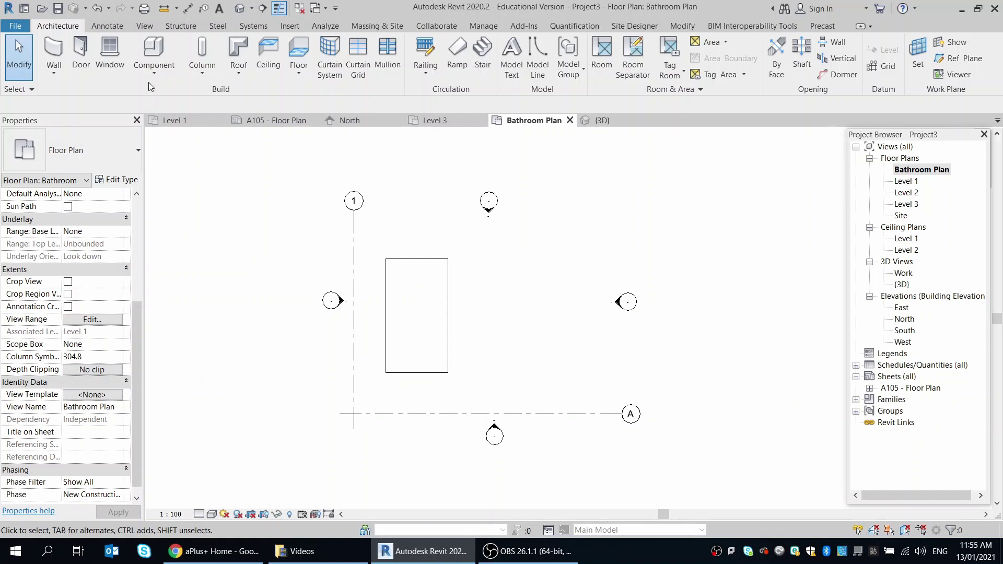
Step: Create a second rectangular floor about 4700 by 6000 mm in the Bathroom Plan view, beside the first floor
{"action": "left_click", "coordinate": [300, 42]}
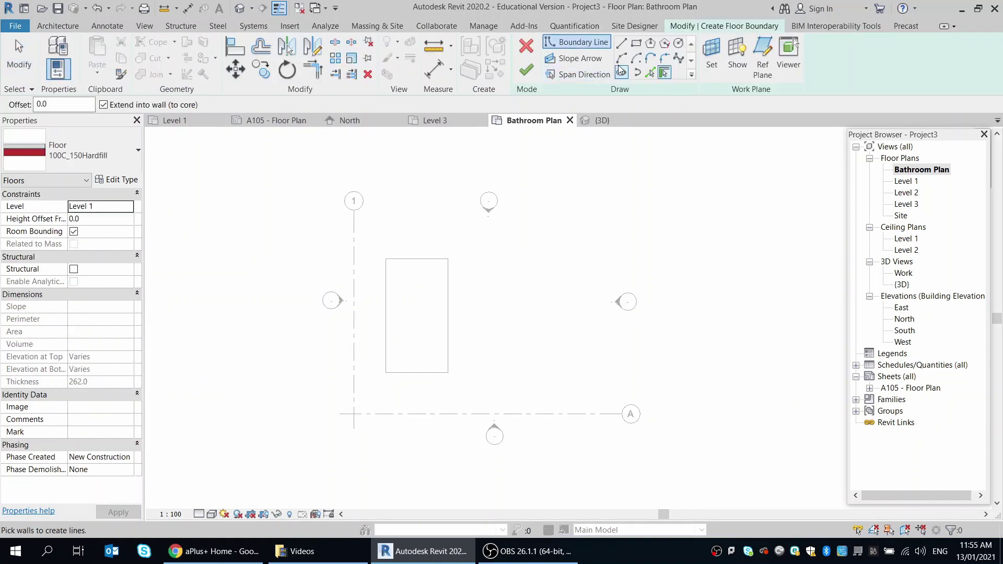
{"action": "left_click", "coordinate": [636, 43]}
{"action": "left_click", "coordinate": [521, 273]}
{"action": "left_click", "coordinate": [589, 359]}
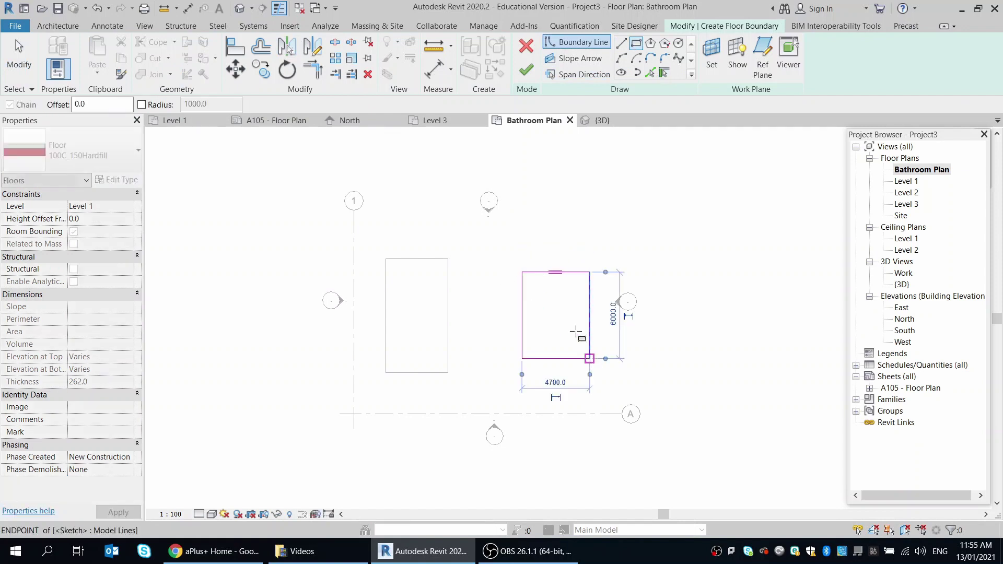
{"action": "left_click", "coordinate": [526, 69]}
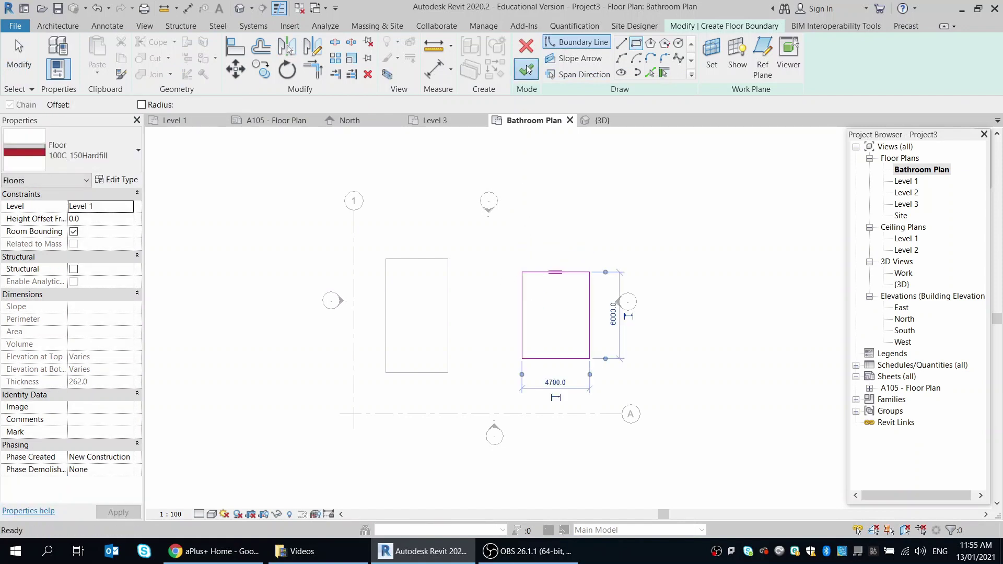
{"action": "left_click", "coordinate": [532, 235]}
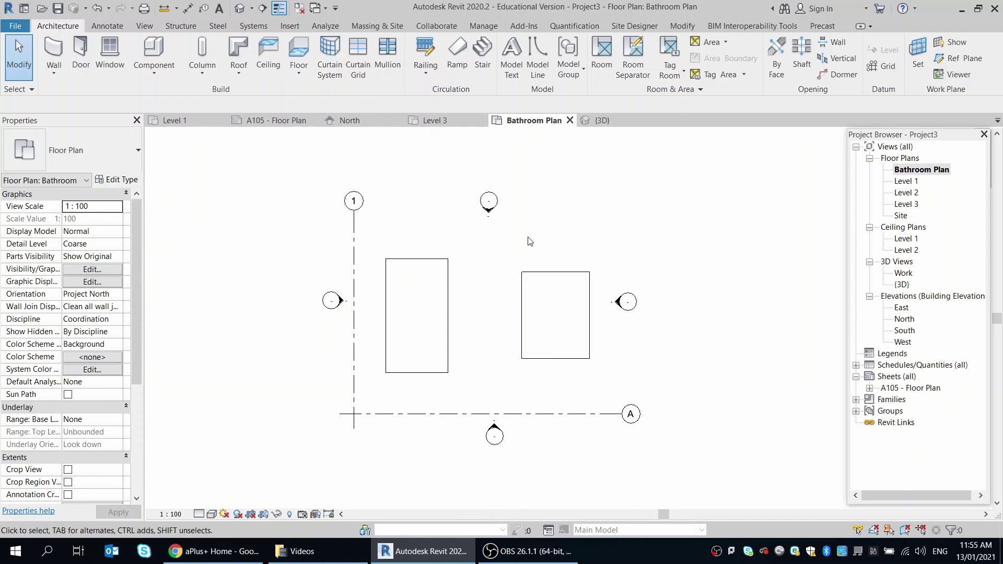
Step: Create a rectangular 100C_150Hardfill floor about 15700 by 3800 mm in the Level 2 plan, overlapping the upper ends of both Level 1 floors
{"action": "double_click", "coordinate": [913, 195]}
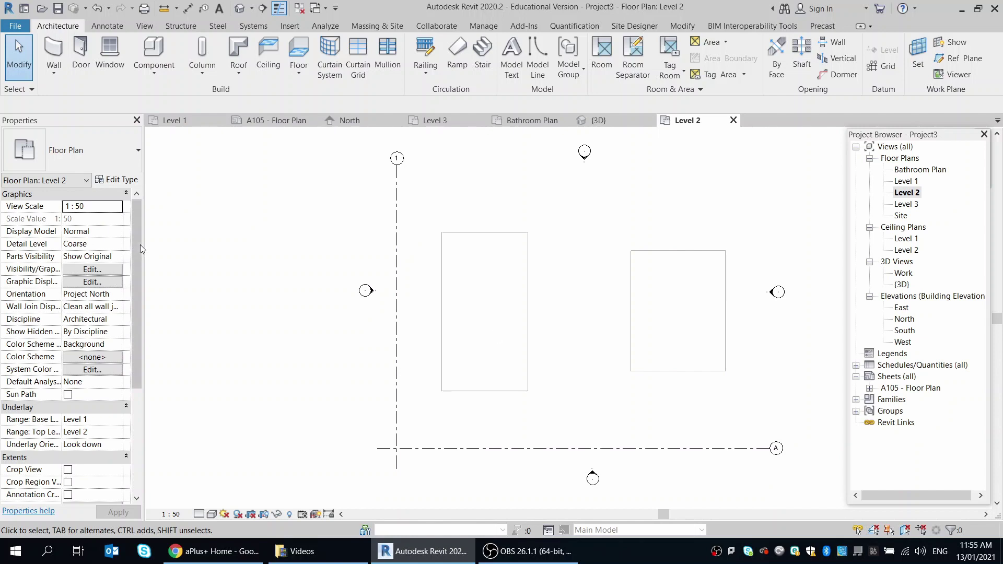
{"action": "left_click_drag", "start_coordinate": [139, 234], "coordinate": [135, 339]}
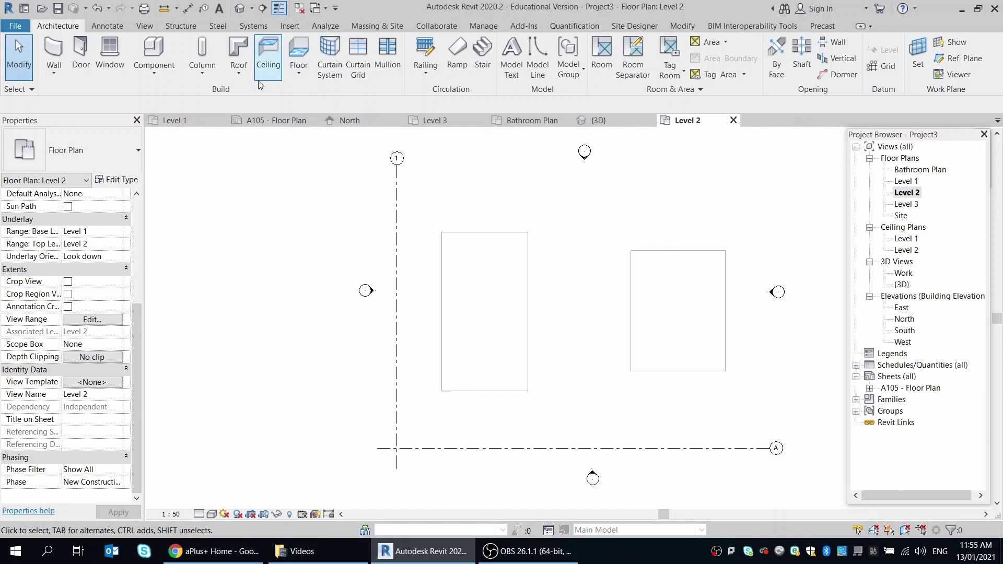
{"action": "left_click", "coordinate": [299, 53]}
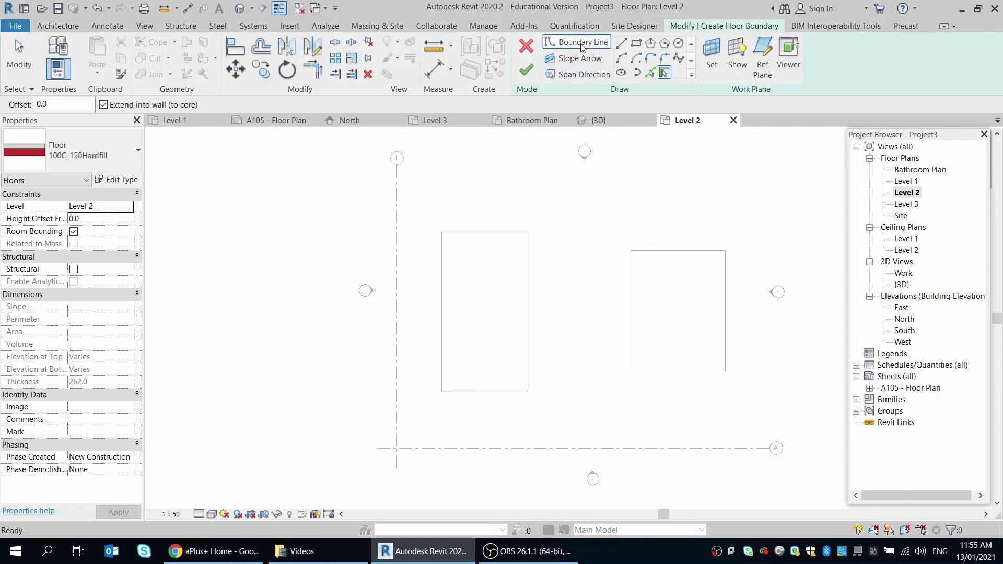
{"action": "left_click", "coordinate": [636, 43]}
{"action": "left_click", "coordinate": [434, 189]}
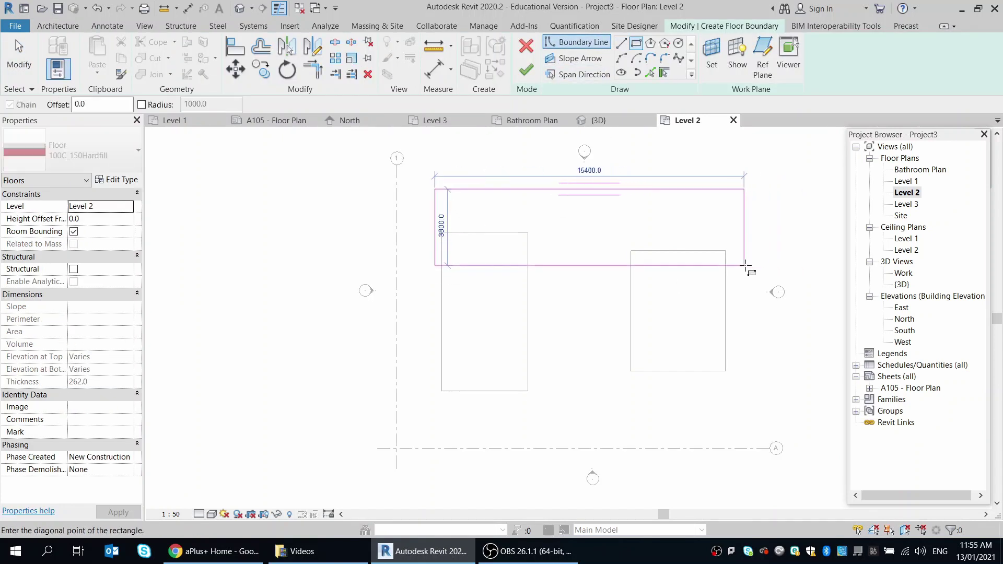
{"action": "left_click", "coordinate": [747, 266]}
{"action": "left_click", "coordinate": [526, 70]}
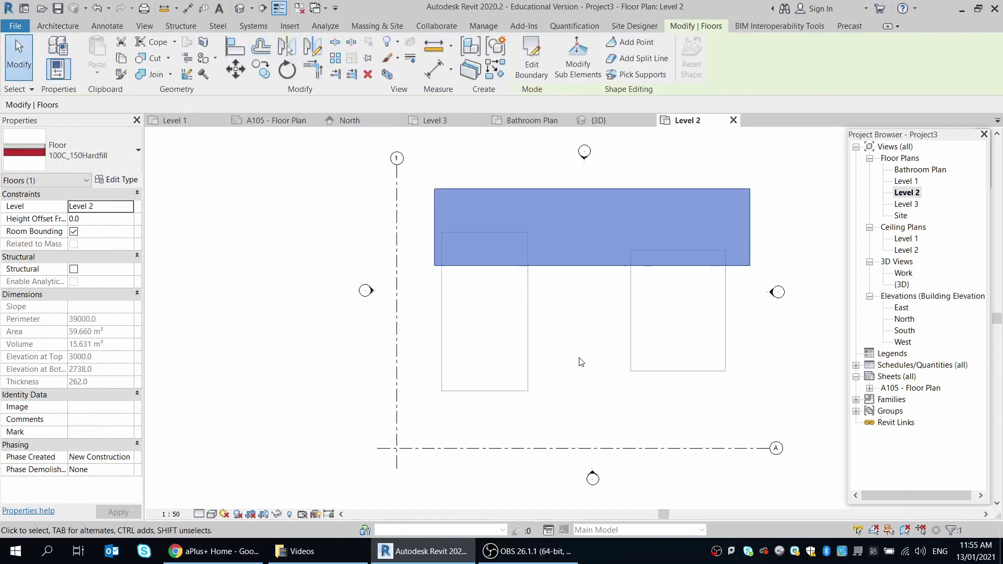
{"action": "left_click", "coordinate": [581, 361]}
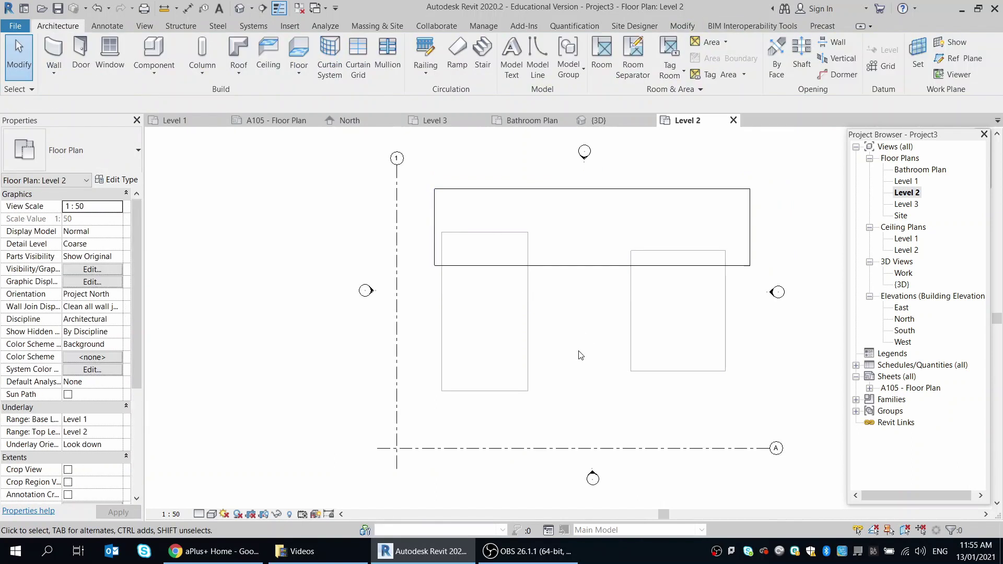
{"action": "left_click", "coordinate": [583, 271]}
{"action": "left_click", "coordinate": [576, 319]}
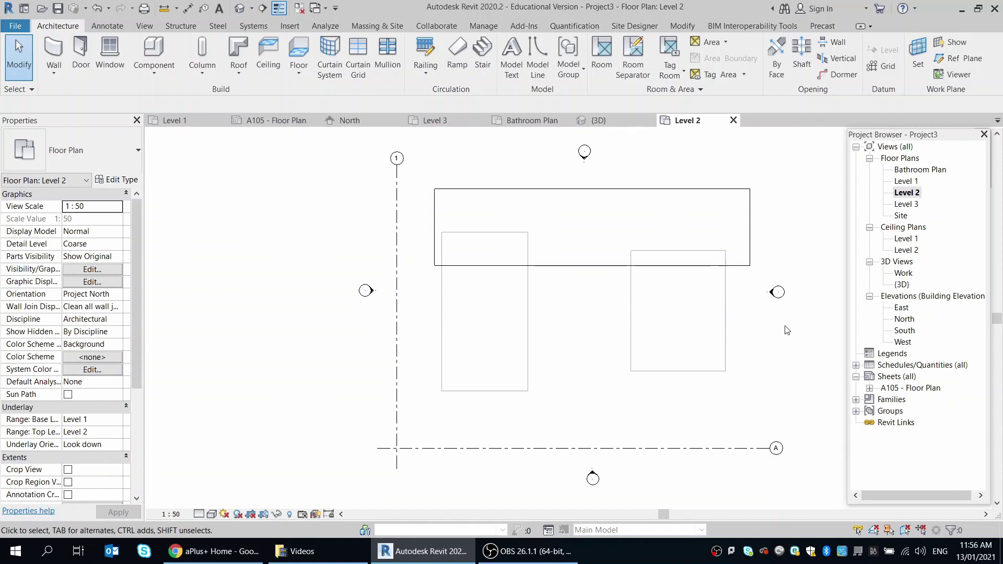
Step: Inspect the Level 2 floor in the default 3D view and compare how the floors appear in the Level 1 and Level 2 plans
{"action": "left_click", "coordinate": [595, 121]}
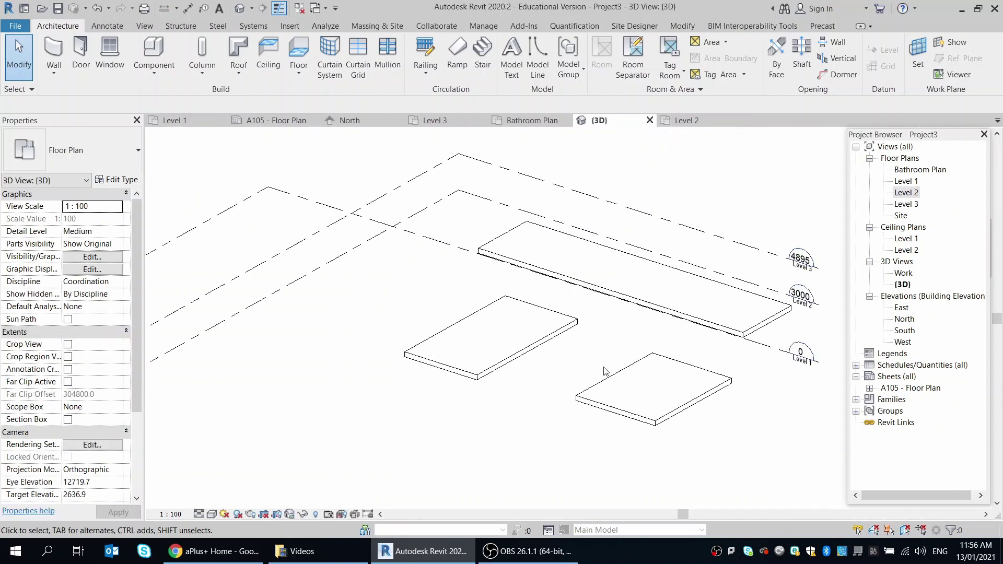
{"action": "left_click", "coordinate": [734, 334]}
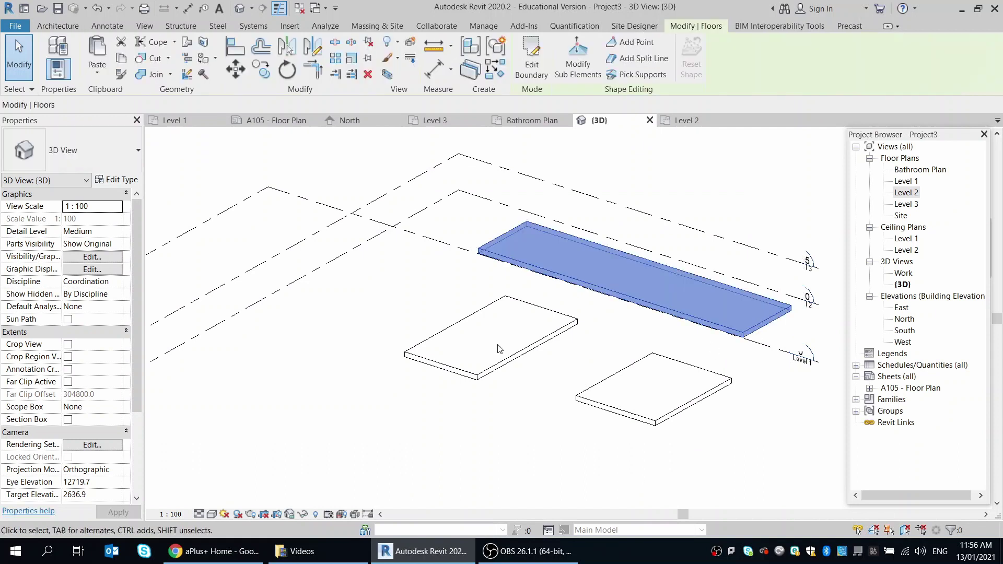
{"action": "key", "text": "Escape"}
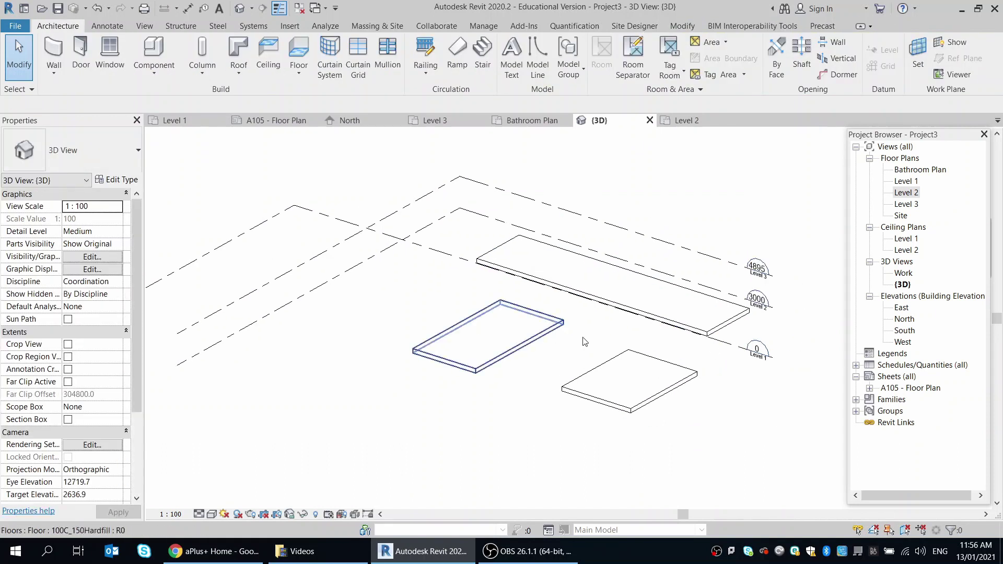
{"action": "middle_click_drag", "start_coordinate": [473, 334], "coordinate": [672, 282], "text": "shift"}
{"action": "scroll", "coordinate": [685, 340], "scroll_direction": "up", "scroll_amount": 3}
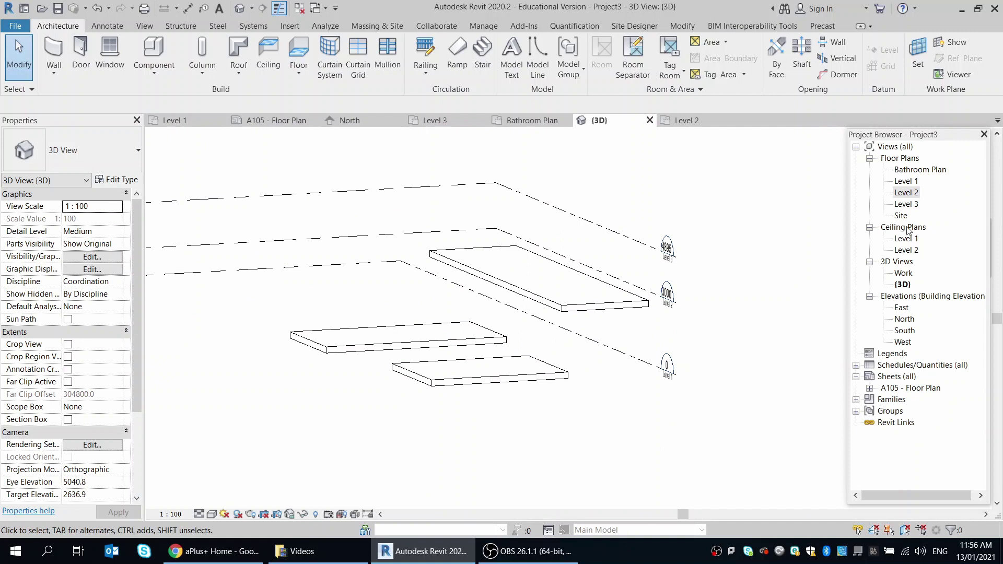
{"action": "double_click", "coordinate": [906, 182]}
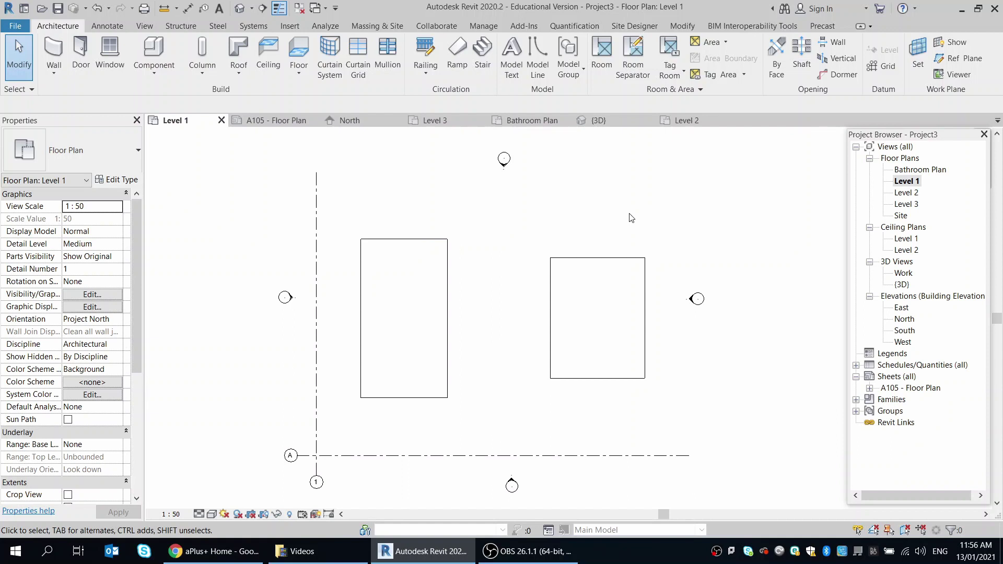
{"action": "double_click", "coordinate": [904, 192]}
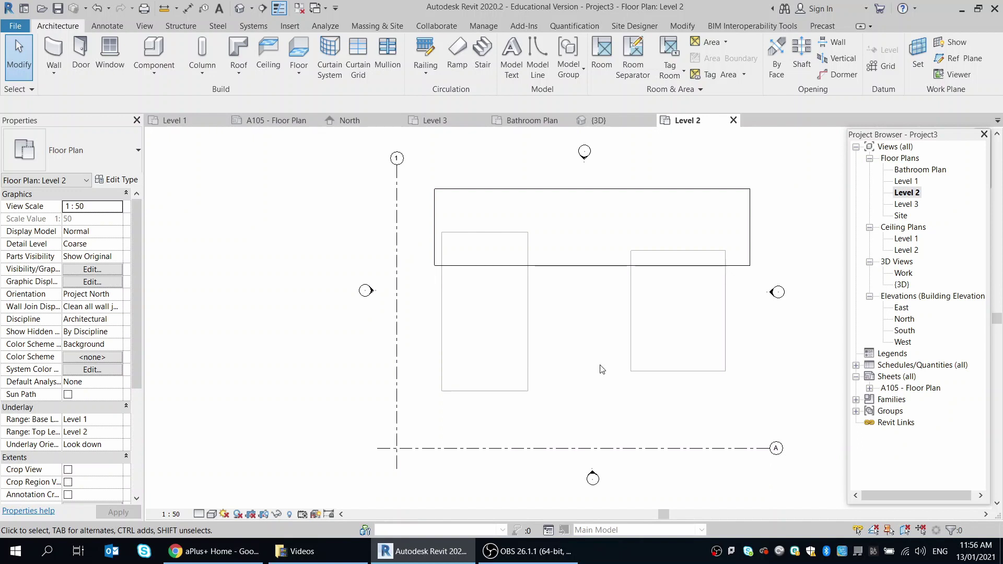
Step: Create a long rectangular 100C_150Hardfill floor about 3900 by 17000 mm in the Level 3 plan, beside grid line 1 and crossing grid line A
{"action": "double_click", "coordinate": [912, 204]}
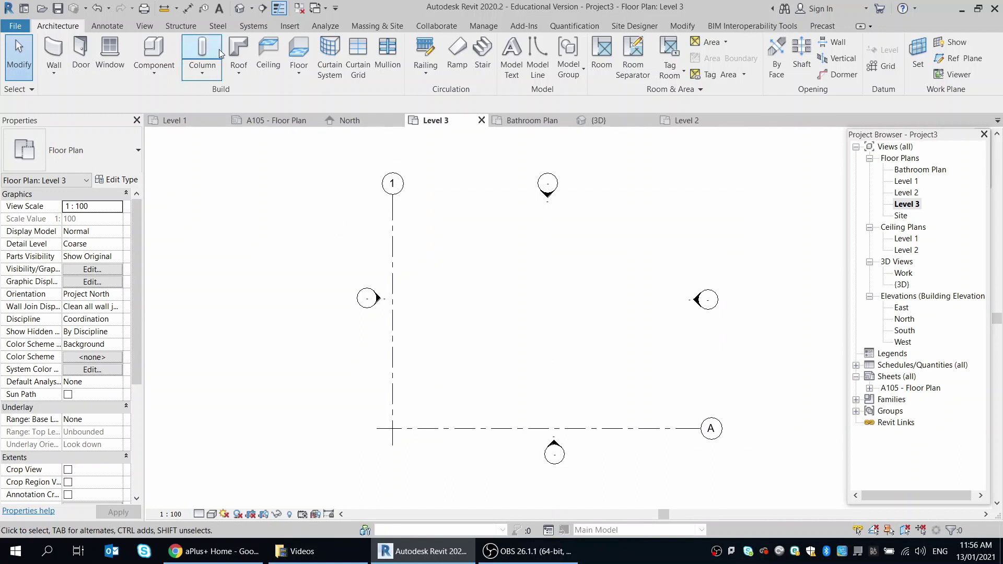
{"action": "left_click", "coordinate": [297, 51]}
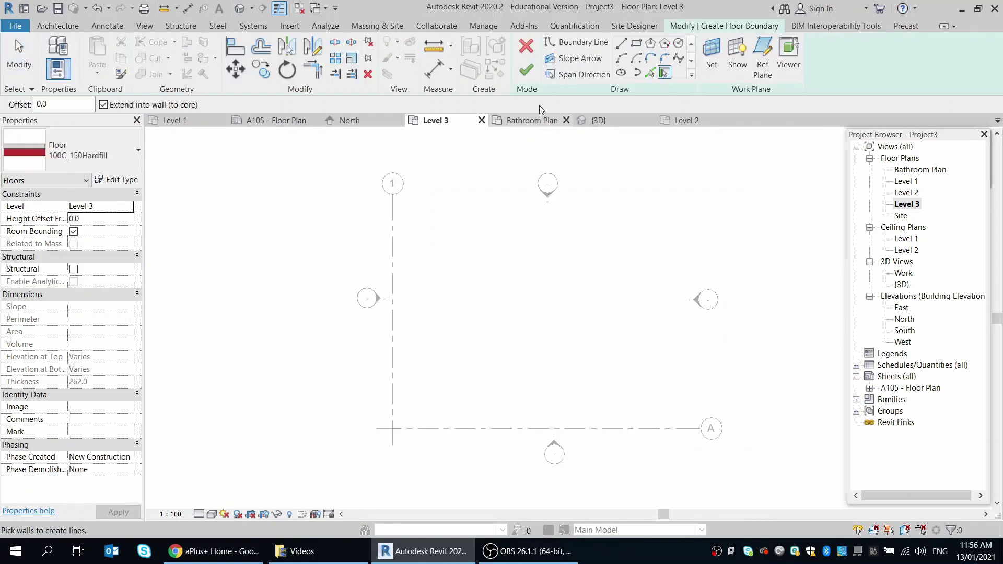
{"action": "left_click", "coordinate": [636, 43]}
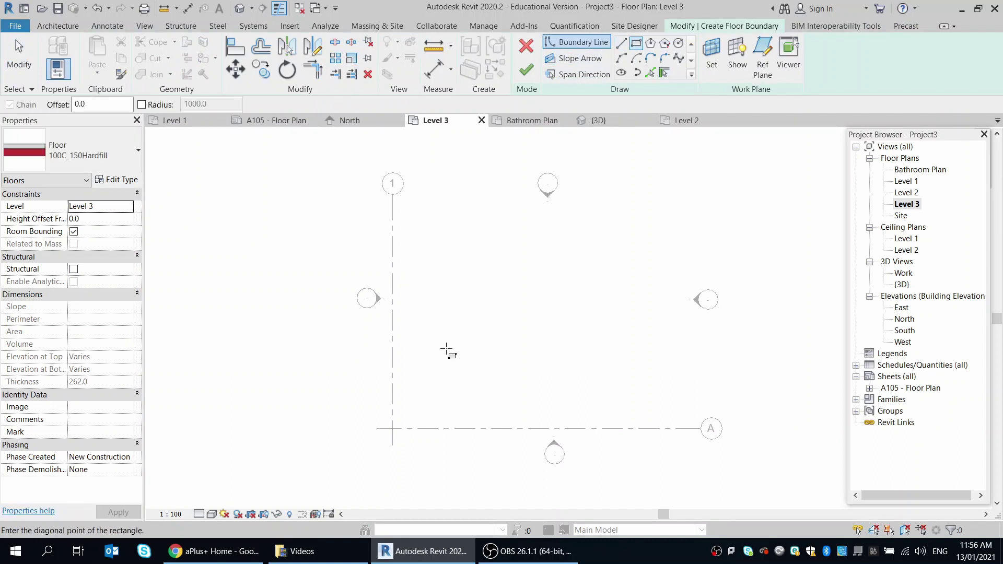
{"action": "left_click", "coordinate": [431, 179]}
{"action": "left_click", "coordinate": [496, 461]}
{"action": "left_click", "coordinate": [526, 69]}
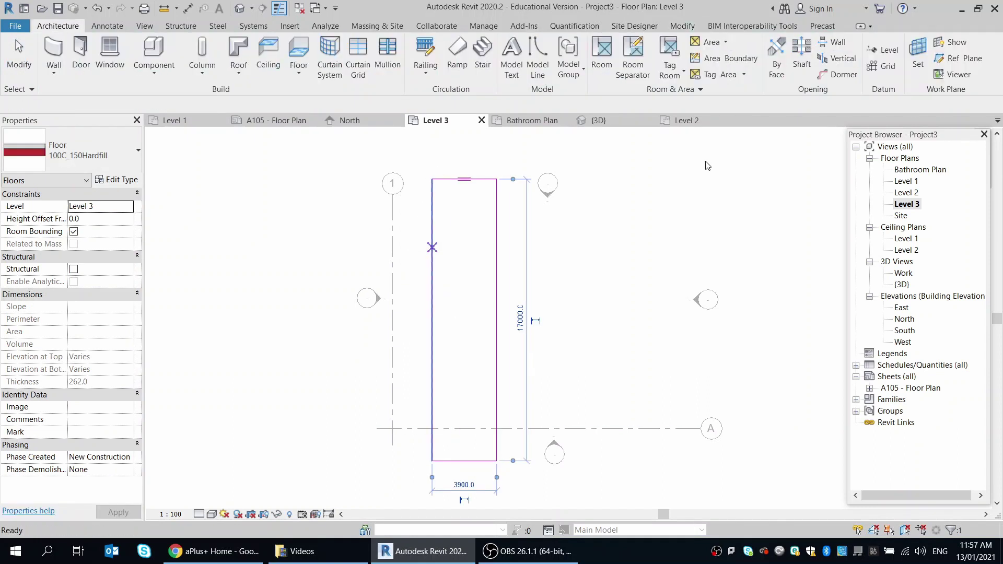
{"action": "left_click", "coordinate": [564, 239]}
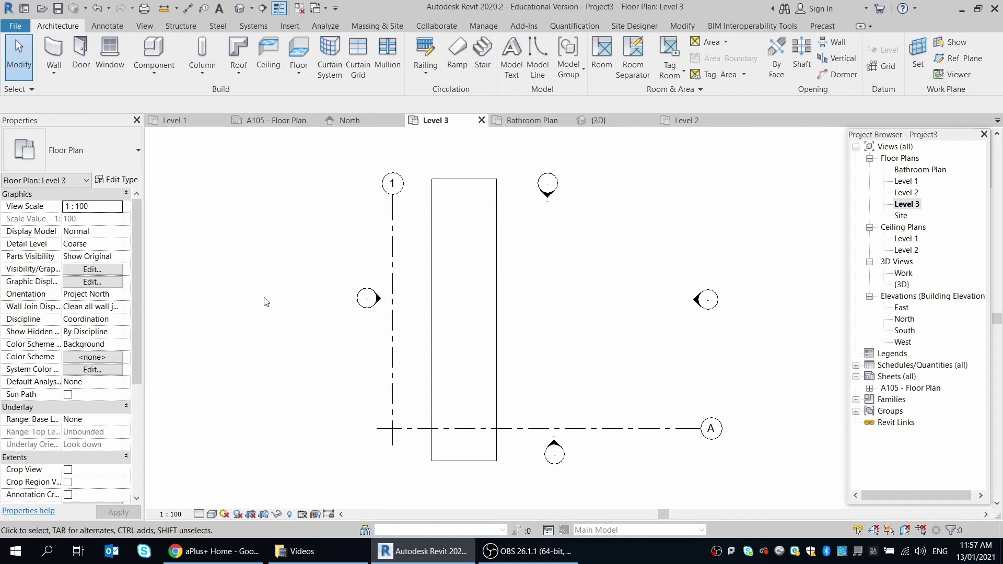
Step: Check the Level 3 plan's underlay properties and examine all the floors against their level lines in the North elevation
{"action": "scroll", "coordinate": [112, 377], "scroll_direction": "down", "scroll_amount": 5}
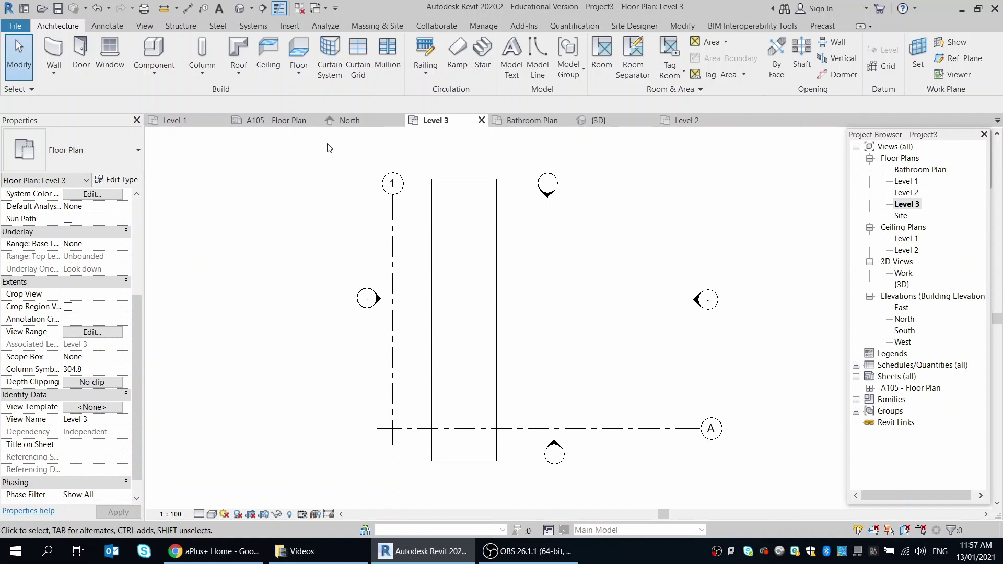
{"action": "left_click", "coordinate": [339, 120]}
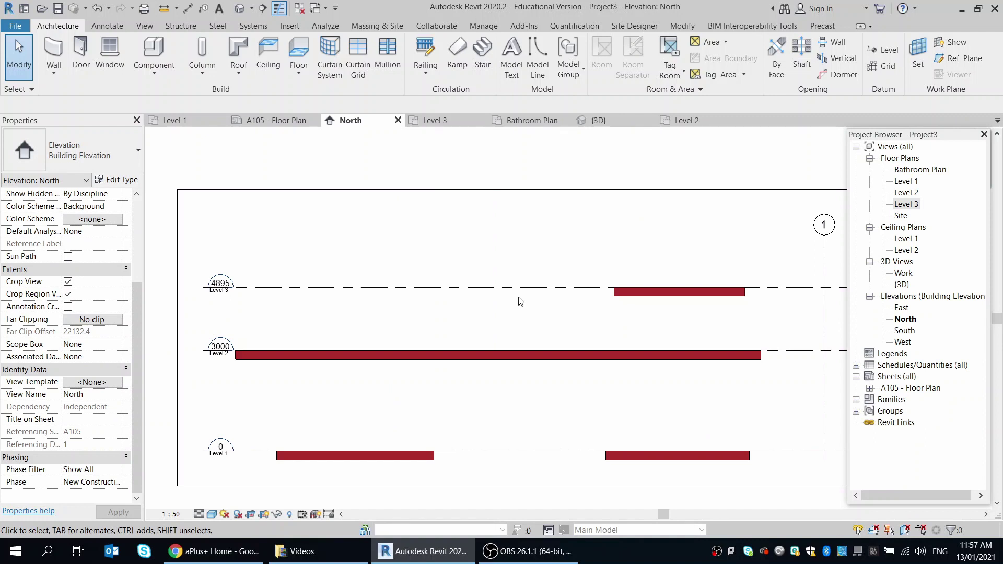
{"action": "scroll", "coordinate": [518, 248], "scroll_direction": "down", "scroll_amount": 1}
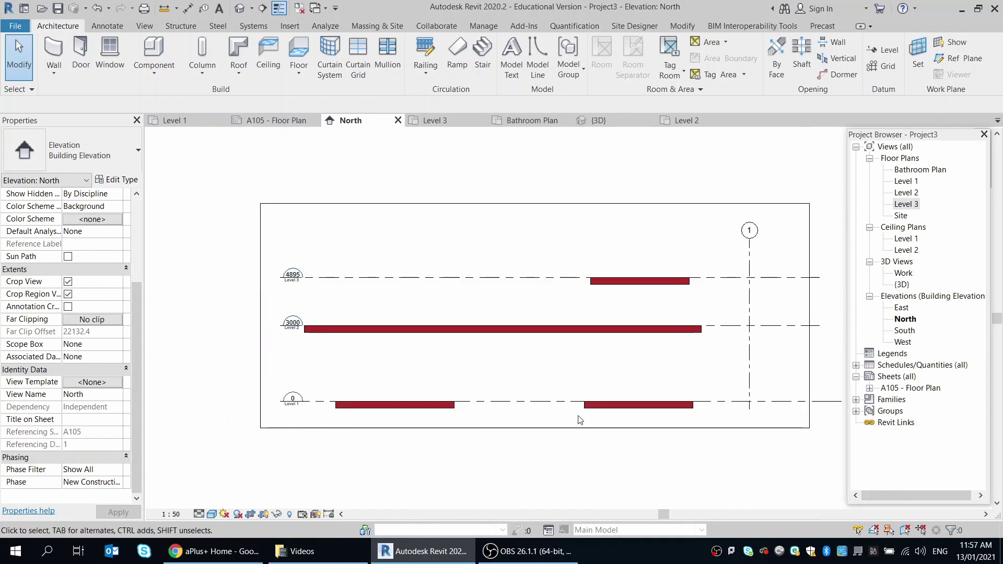
{"action": "scroll", "coordinate": [580, 419], "scroll_direction": "up", "scroll_amount": 1}
{"action": "scroll", "coordinate": [611, 425], "scroll_direction": "up", "scroll_amount": 1}
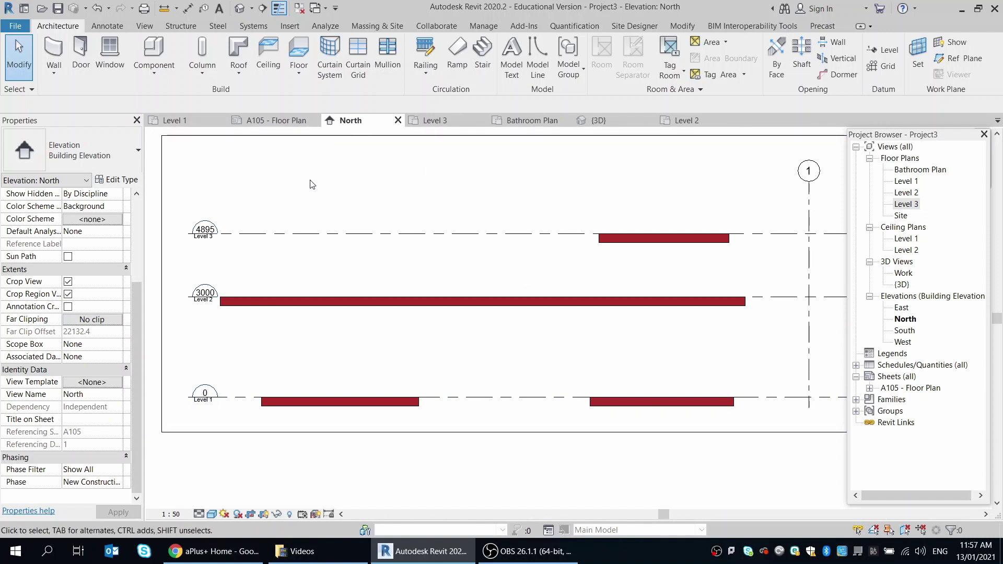
Step: Draw a diagonal 90T_25Linea_10Gb wall about 5600 mm long on the floor nearest grid line 1 in the Level 1 plan
{"action": "left_click", "coordinate": [212, 126]}
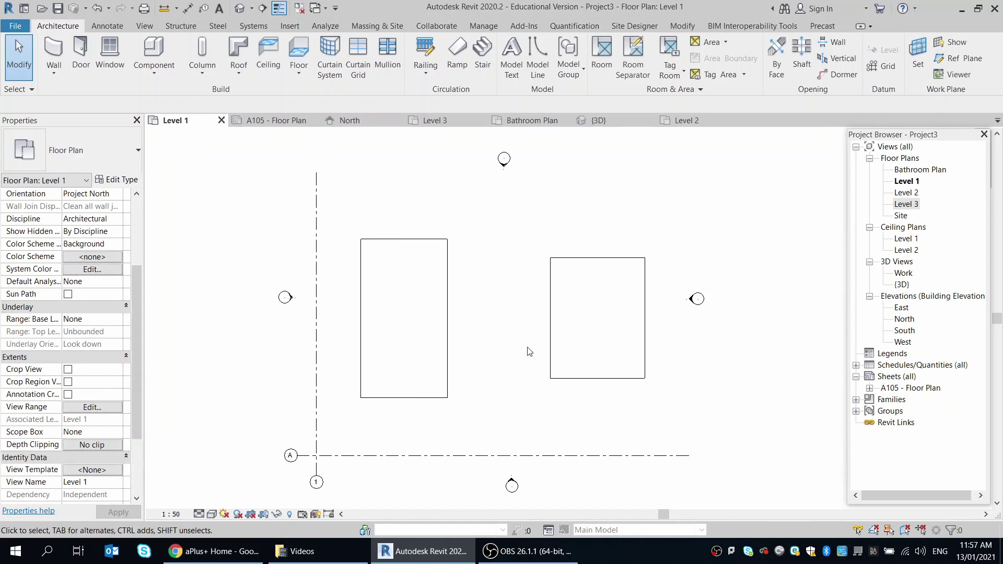
{"action": "key", "text": "w"}
{"action": "key", "text": "a"}
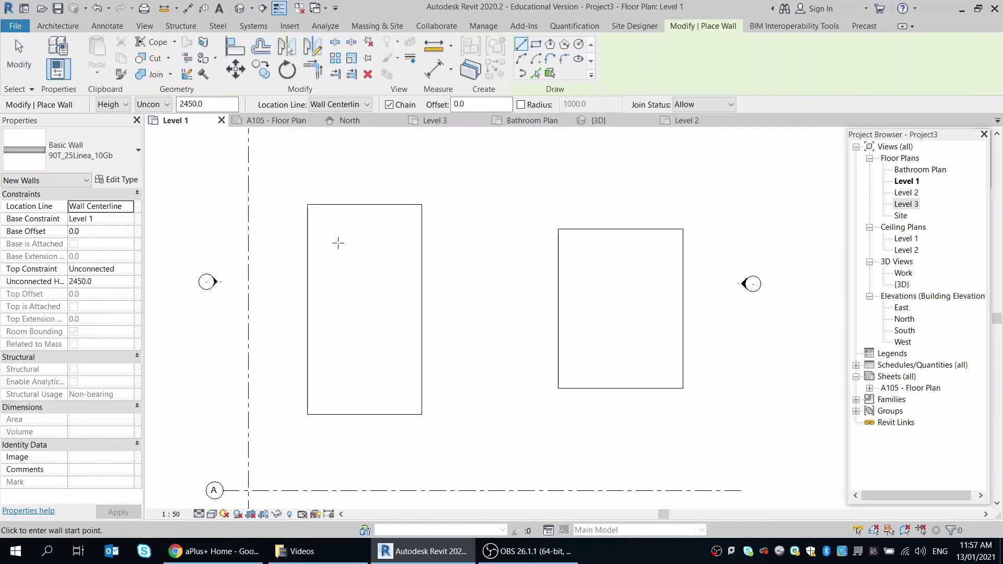
{"action": "left_click", "coordinate": [338, 243]}
{"action": "left_click", "coordinate": [404, 376]}
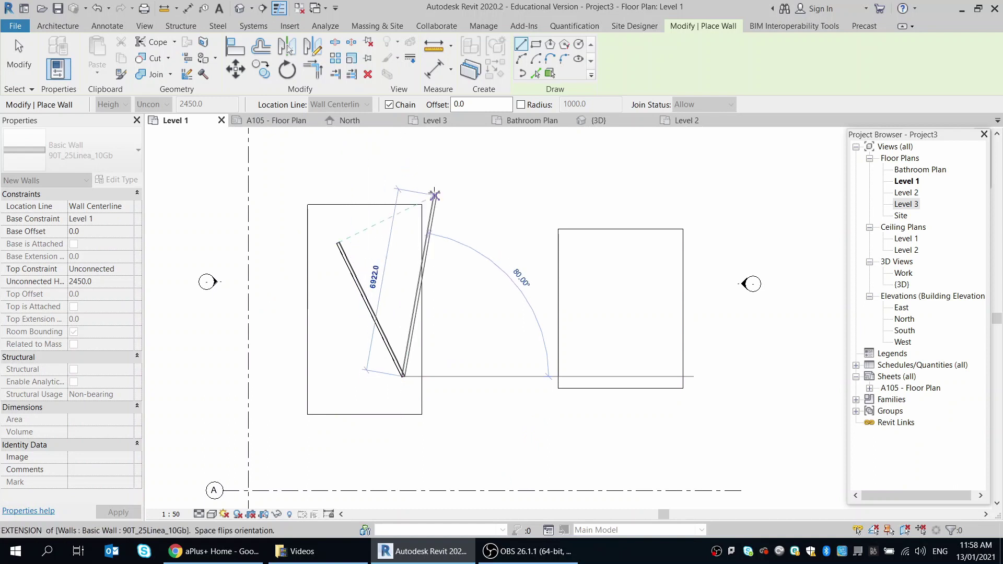
{"action": "key", "text": "Escape"}
{"action": "key", "text": "Escape"}
{"action": "key", "text": "Escape"}
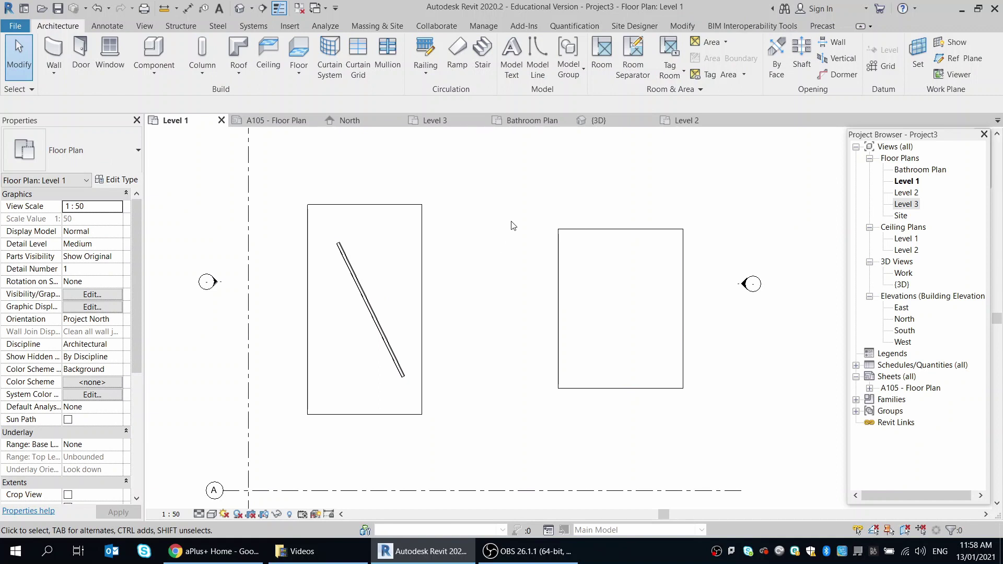
Step: Stretch the top of the diagonal wall above the Level 3 floor in the default 3D view, to a height of about 7600 mm
{"action": "left_click", "coordinate": [614, 120]}
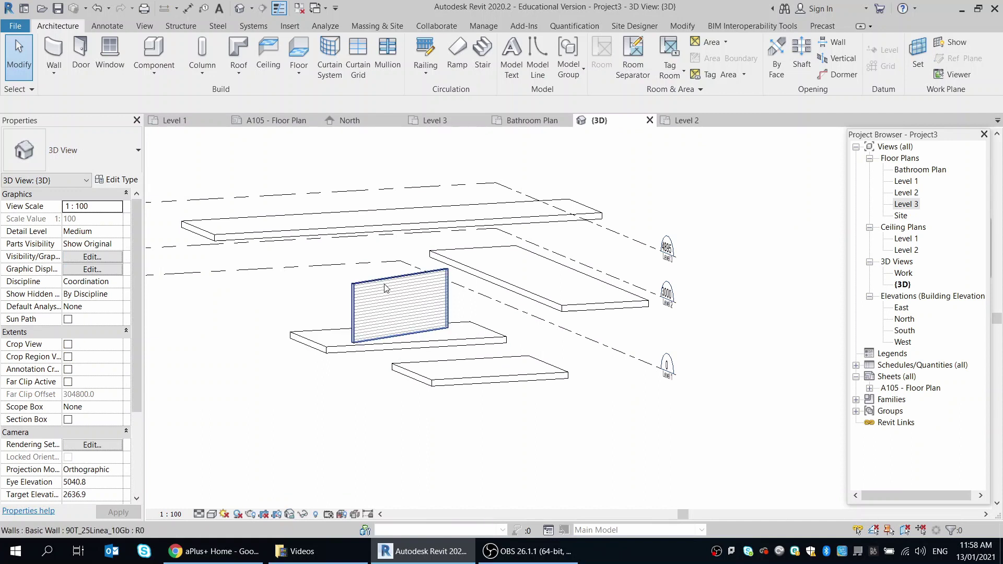
{"action": "middle_click_drag", "start_coordinate": [237, 306], "coordinate": [345, 380], "text": "shift"}
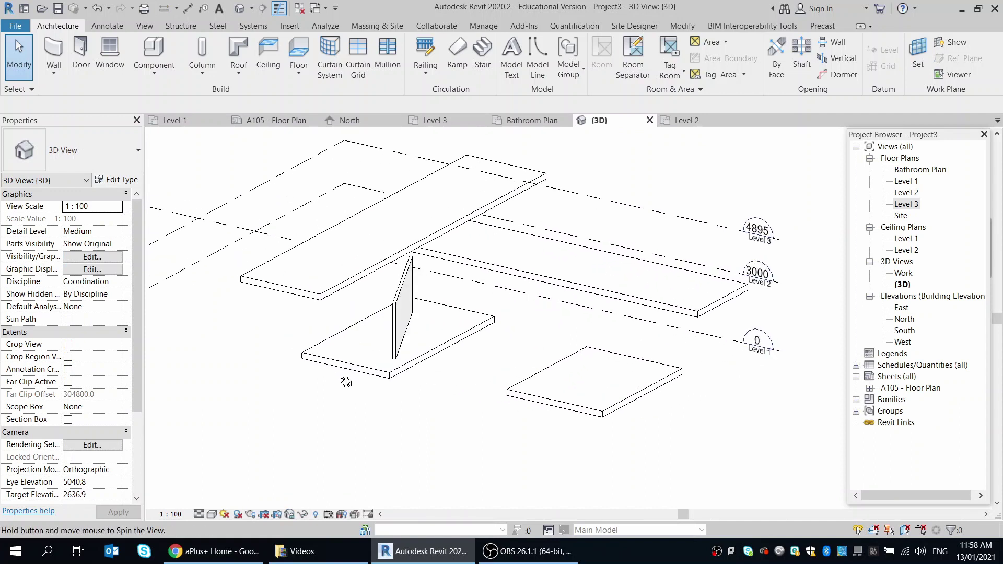
{"action": "scroll", "coordinate": [418, 324], "scroll_direction": "up", "scroll_amount": 3}
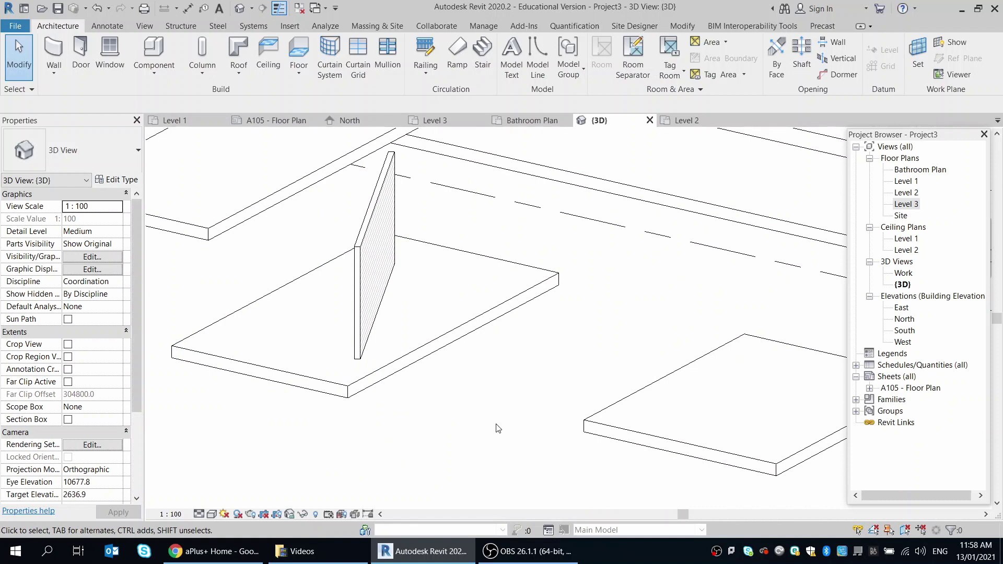
{"action": "middle_click_drag", "start_coordinate": [456, 429], "coordinate": [604, 406], "text": "shift"}
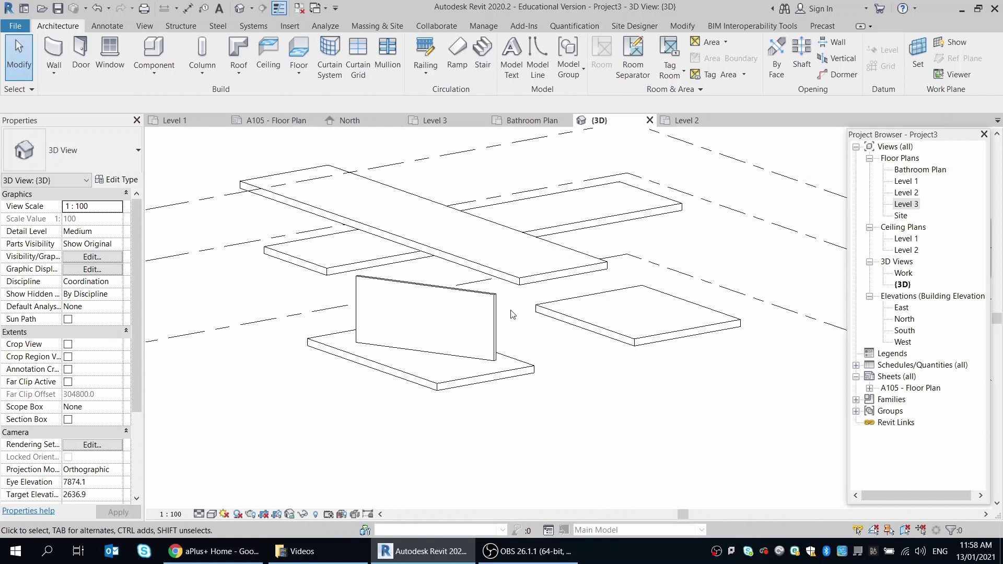
{"action": "left_click", "coordinate": [497, 309]}
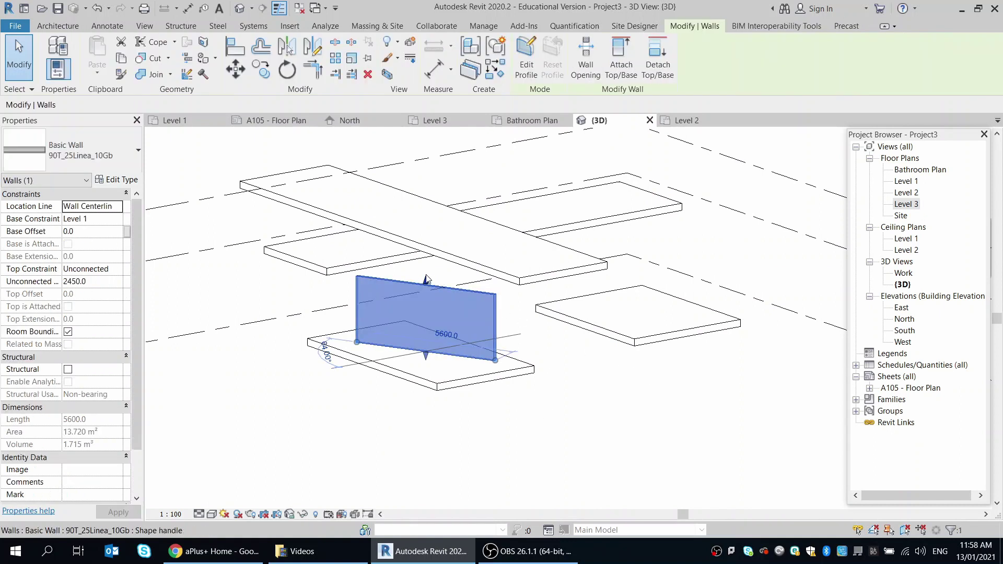
{"action": "left_click_drag", "start_coordinate": [426, 282], "coordinate": [411, 148]}
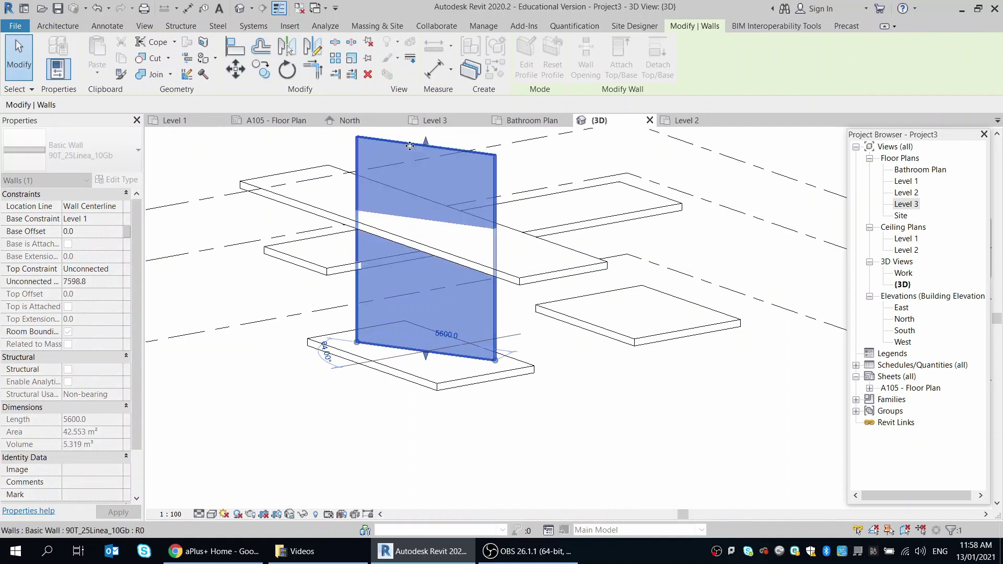
{"action": "left_click", "coordinate": [593, 398]}
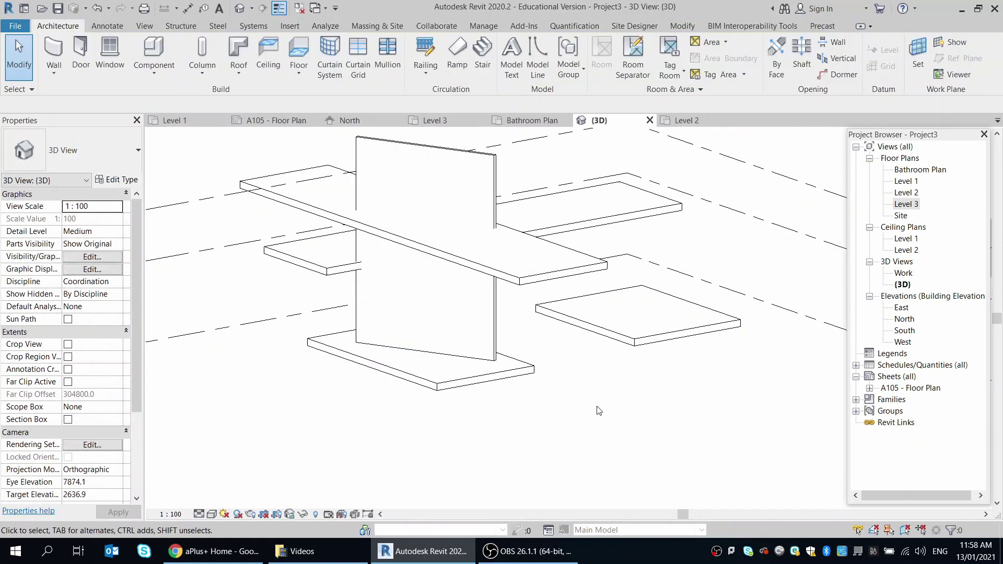
Step: Compare how the heightened wall appears in the Level 3 and Level 2 floor plans
{"action": "left_click", "coordinate": [429, 122]}
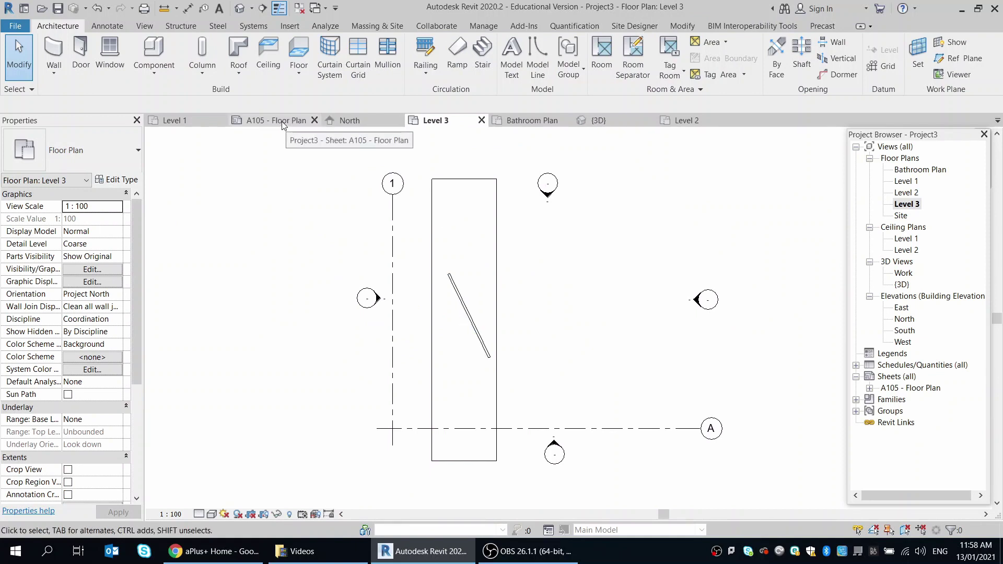
{"action": "left_click", "coordinate": [697, 120]}
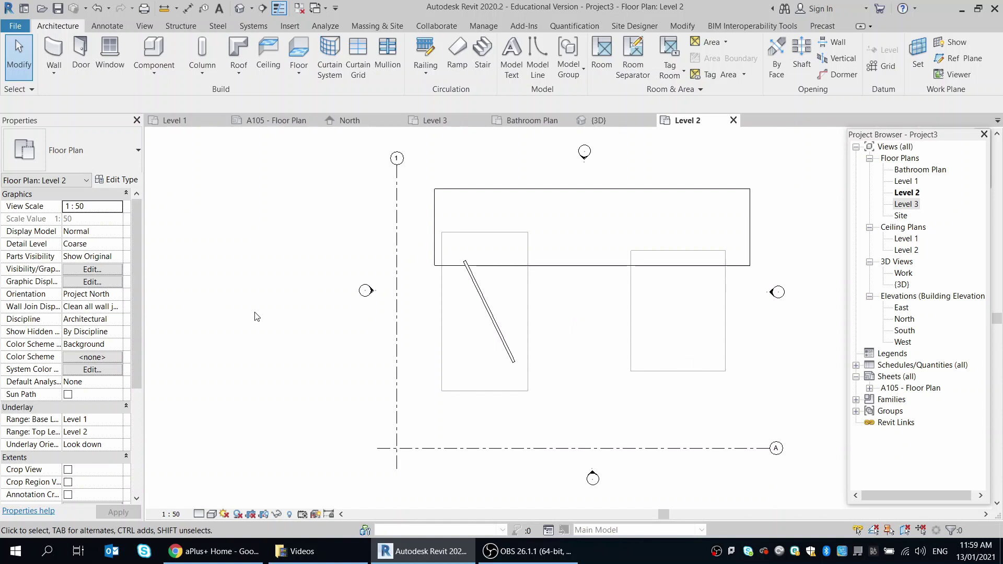
Step: Compare how the floors and diagonal wall appear in the Level 2, Bathroom Plan and Level 1 floor plans, checking the Bathroom Plan's properties
{"action": "scroll", "coordinate": [256, 318], "scroll_direction": "down", "scroll_amount": 1}
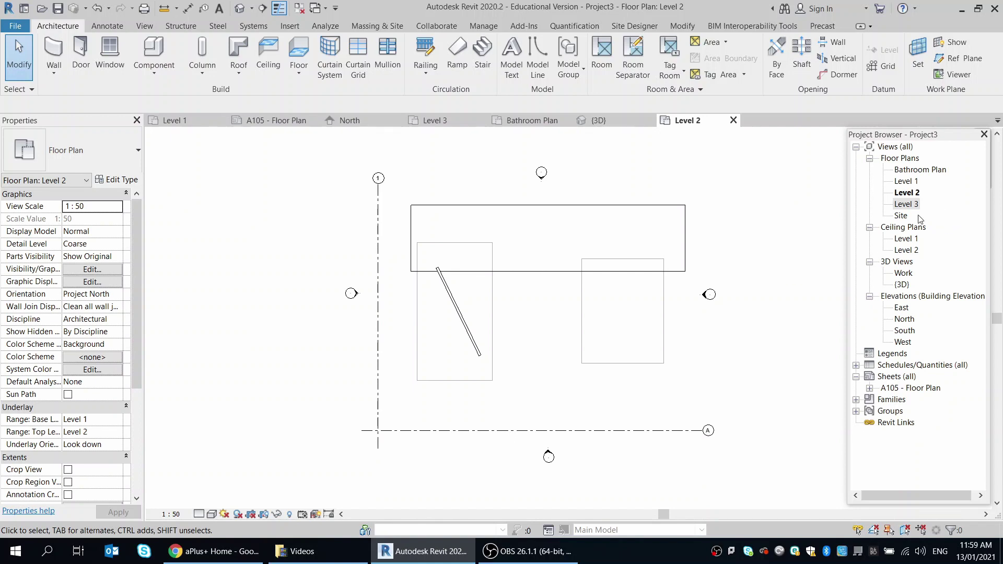
{"action": "double_click", "coordinate": [919, 173]}
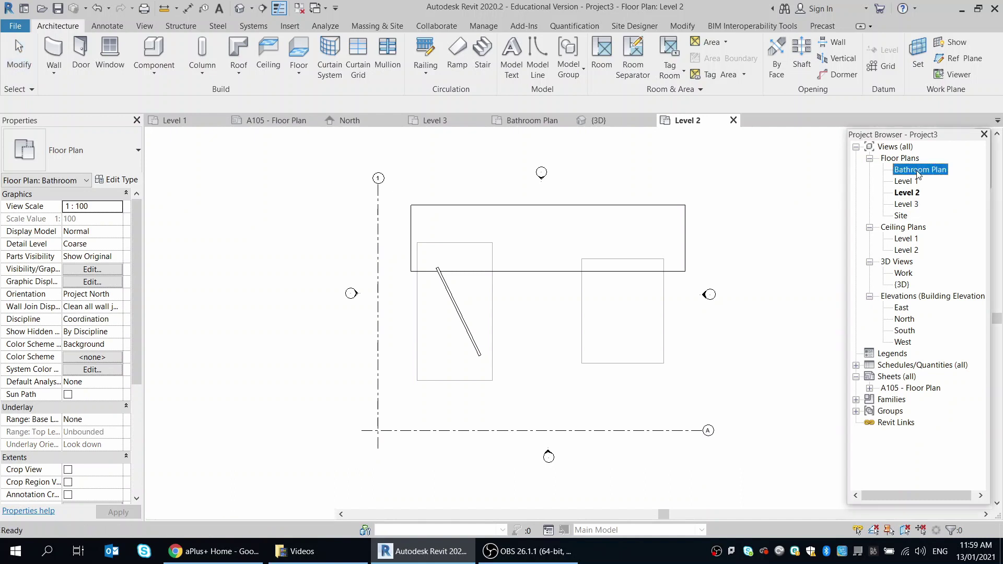
{"action": "left_click", "coordinate": [572, 325]}
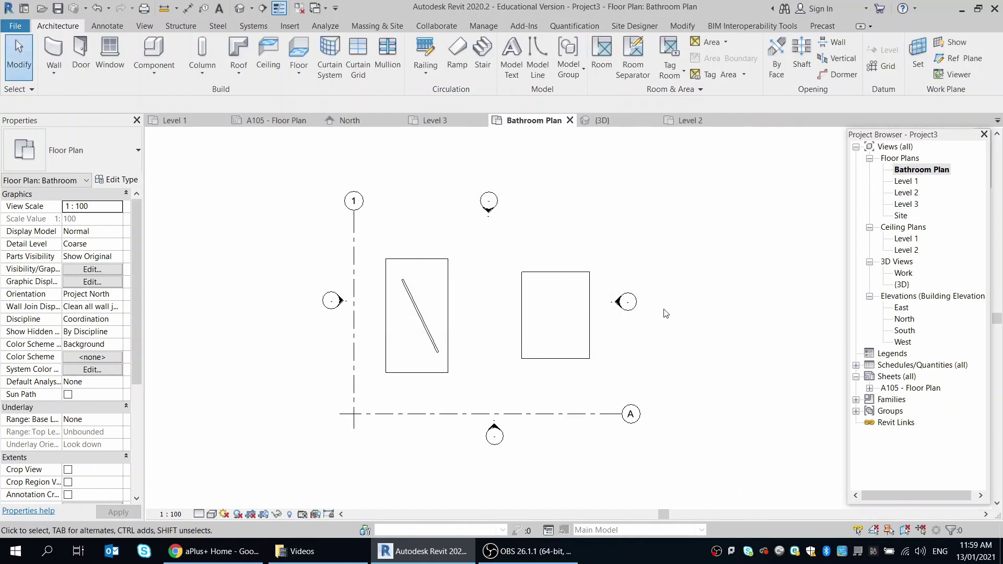
{"action": "scroll", "coordinate": [505, 355], "scroll_direction": "up", "scroll_amount": 2}
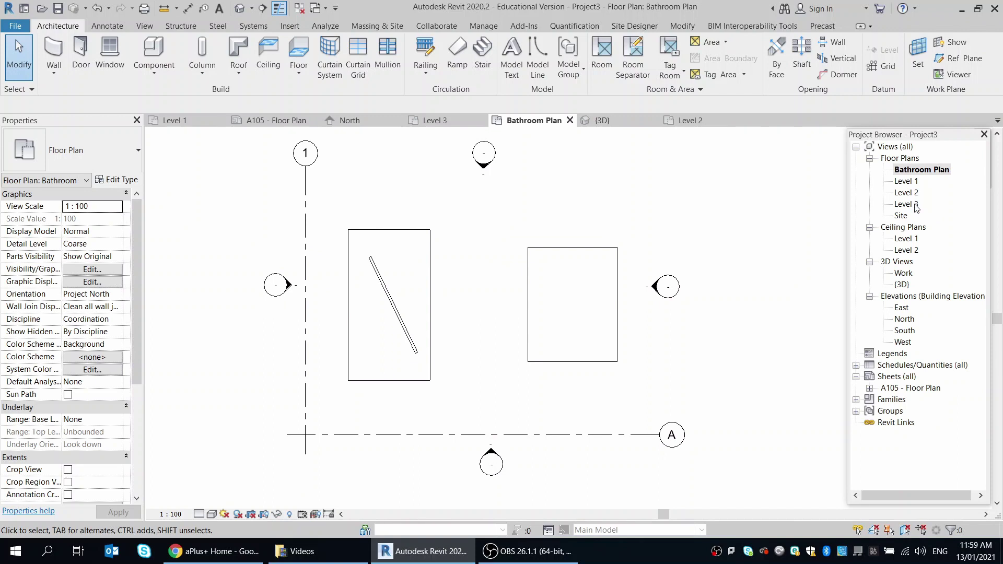
{"action": "scroll", "coordinate": [113, 328], "scroll_direction": "down", "scroll_amount": 5}
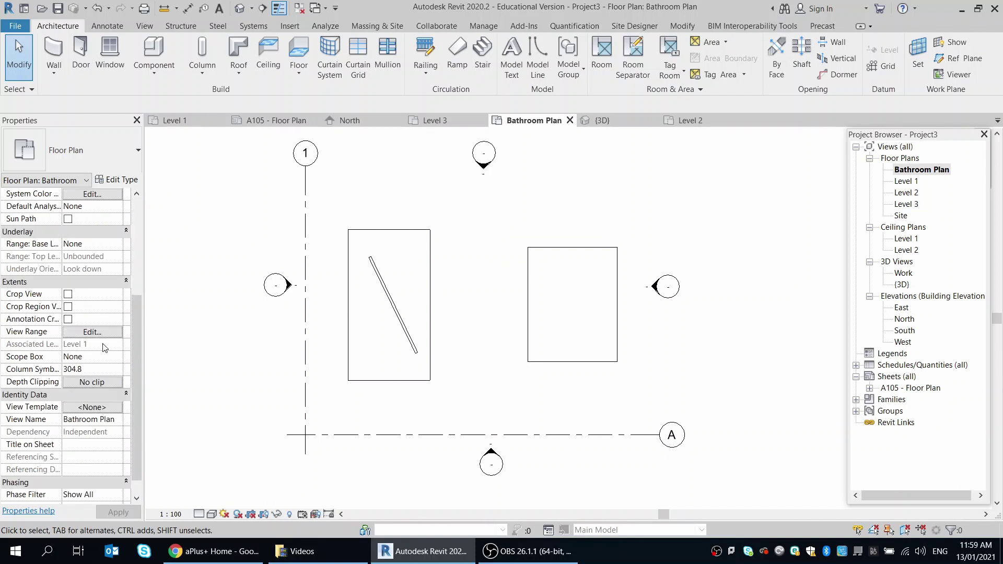
{"action": "double_click", "coordinate": [908, 181]}
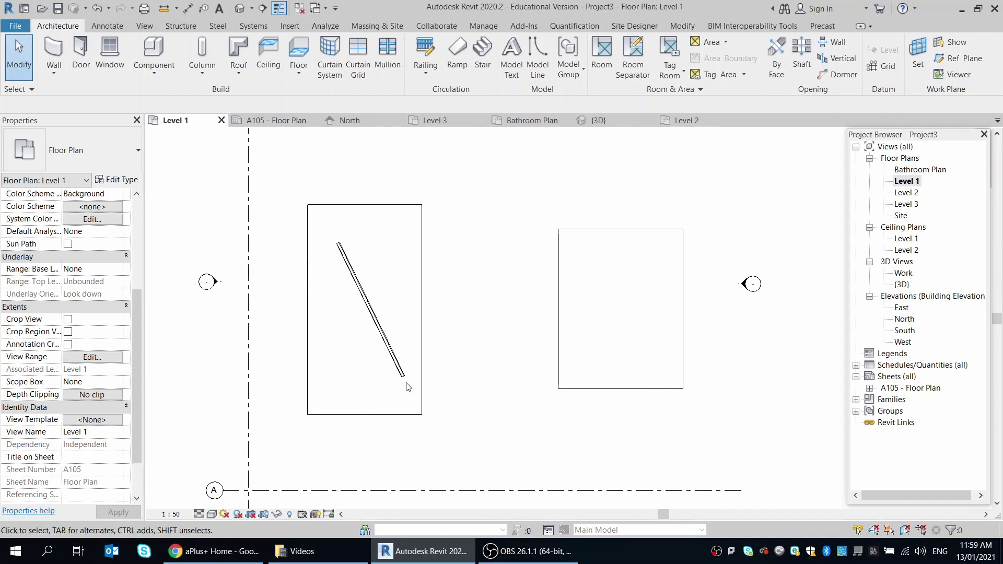
{"action": "scroll", "coordinate": [407, 375], "scroll_direction": "down", "scroll_amount": 1}
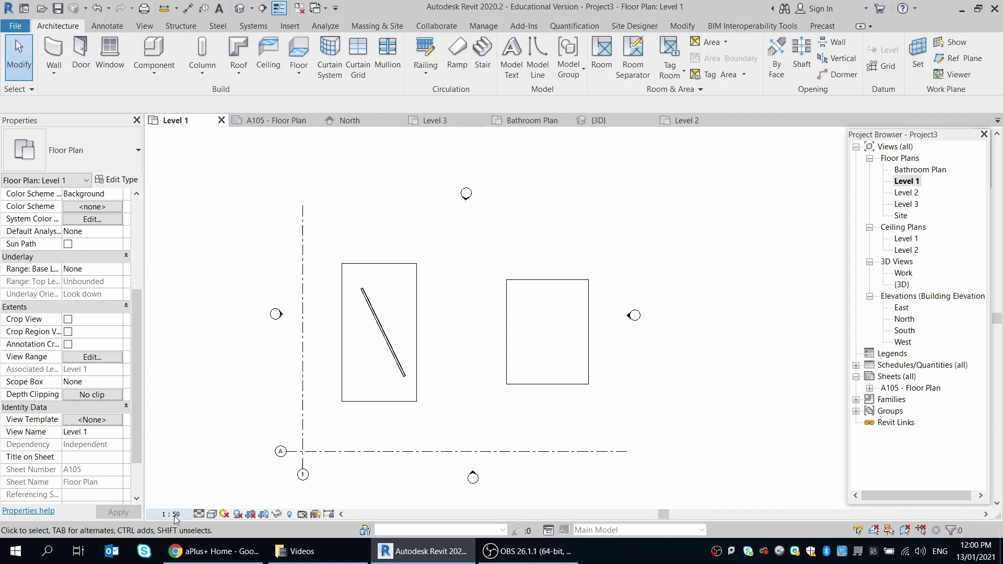
Step: Set the Bathroom Plan view's scale to 1:50
{"action": "double_click", "coordinate": [920, 169]}
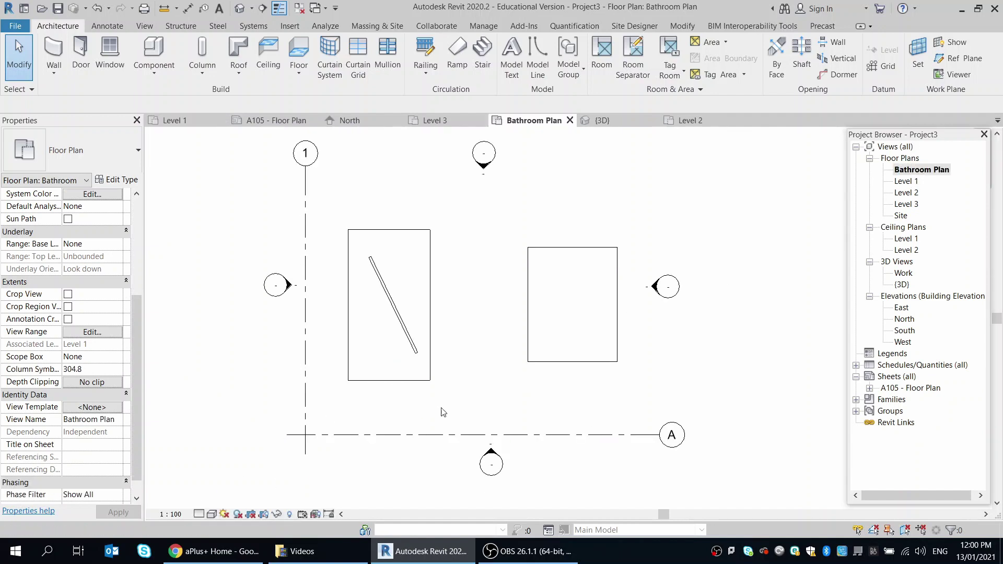
{"action": "left_click", "coordinate": [177, 515]}
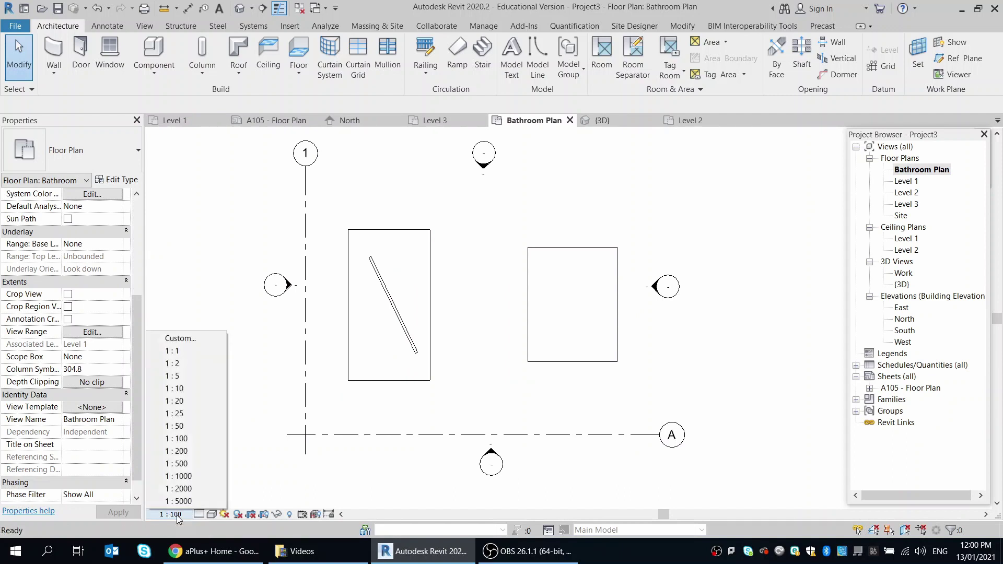
{"action": "left_click", "coordinate": [182, 426]}
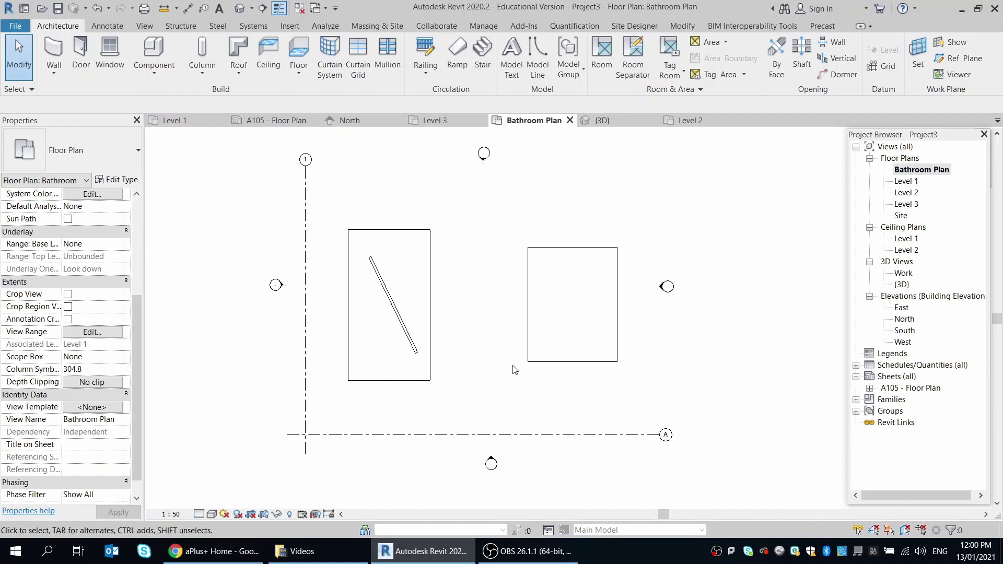
Step: Compare the Level 1 and Bathroom Plan views, and set the Bathroom Plan's detail level to Medium to match Level 1
{"action": "double_click", "coordinate": [912, 182]}
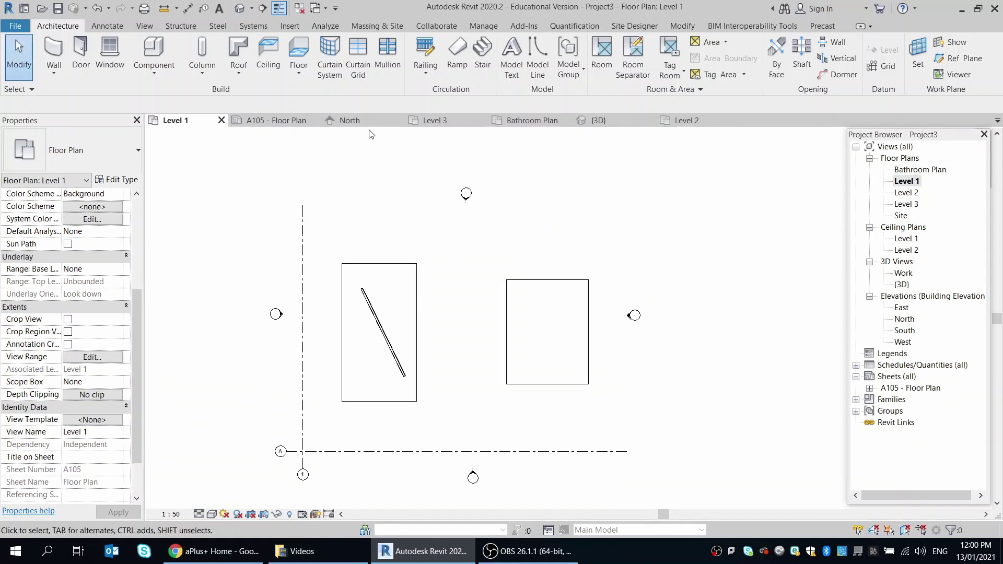
{"action": "left_click", "coordinate": [526, 122]}
{"action": "left_click", "coordinate": [193, 123]}
{"action": "left_click", "coordinate": [515, 122]}
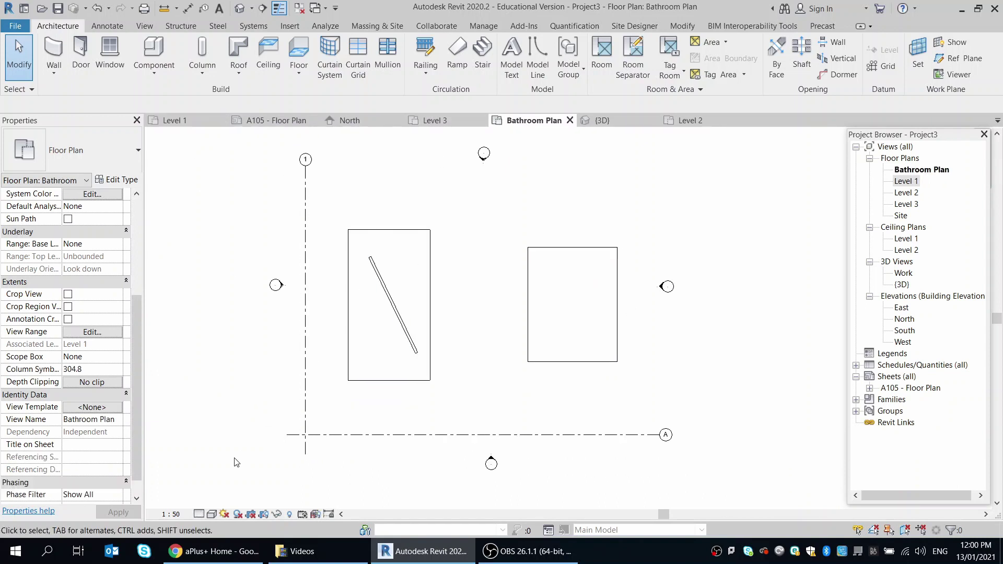
{"action": "left_click", "coordinate": [198, 514]}
{"action": "left_click", "coordinate": [216, 496]}
Step: Duplicate the Level 1 floor plan view and compare the copy with the original
{"action": "right_click", "coordinate": [912, 183]}
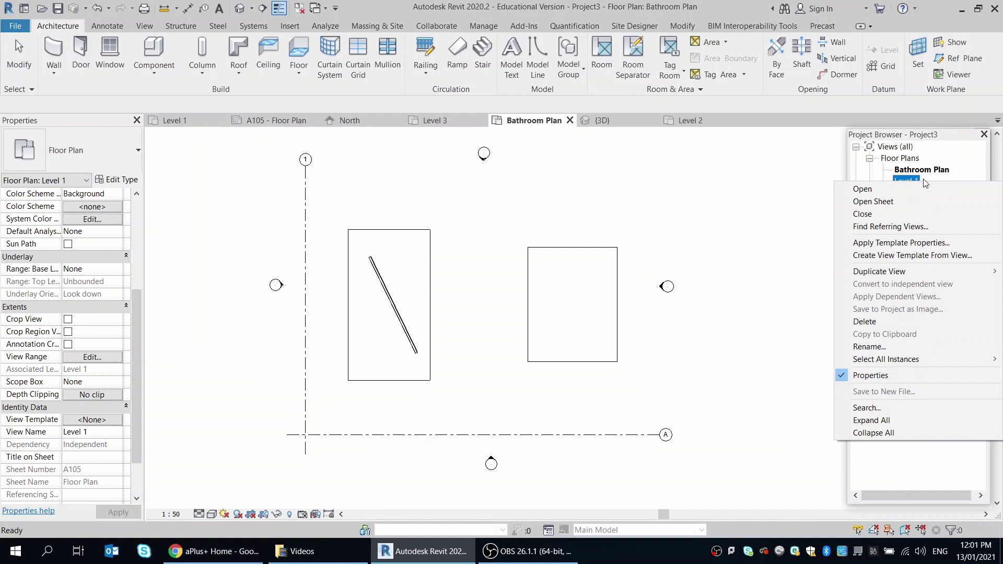
{"action": "mouse_move", "coordinate": [888, 271]}
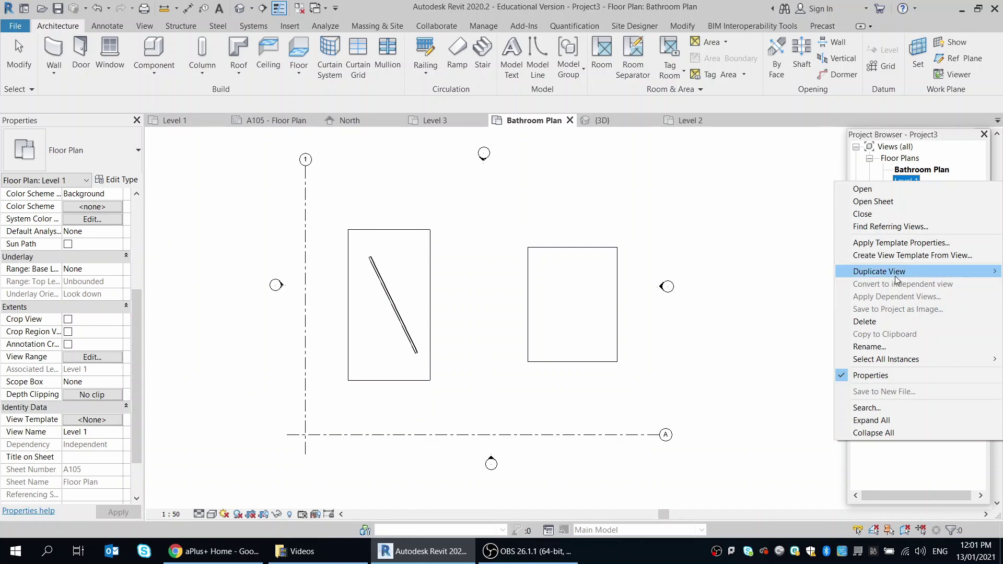
{"action": "left_click", "coordinate": [803, 270]}
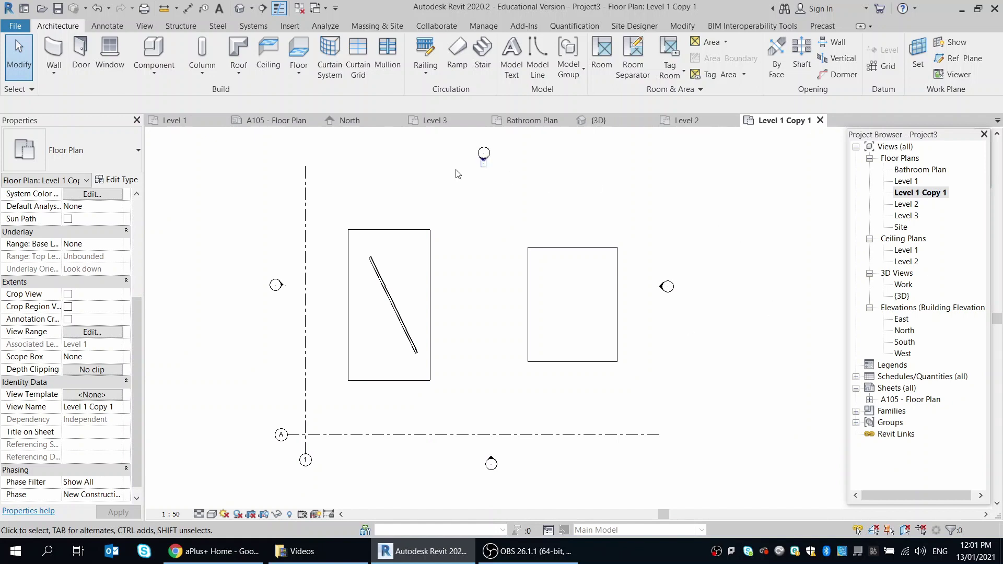
{"action": "double_click", "coordinate": [908, 182]}
{"action": "double_click", "coordinate": [909, 194]}
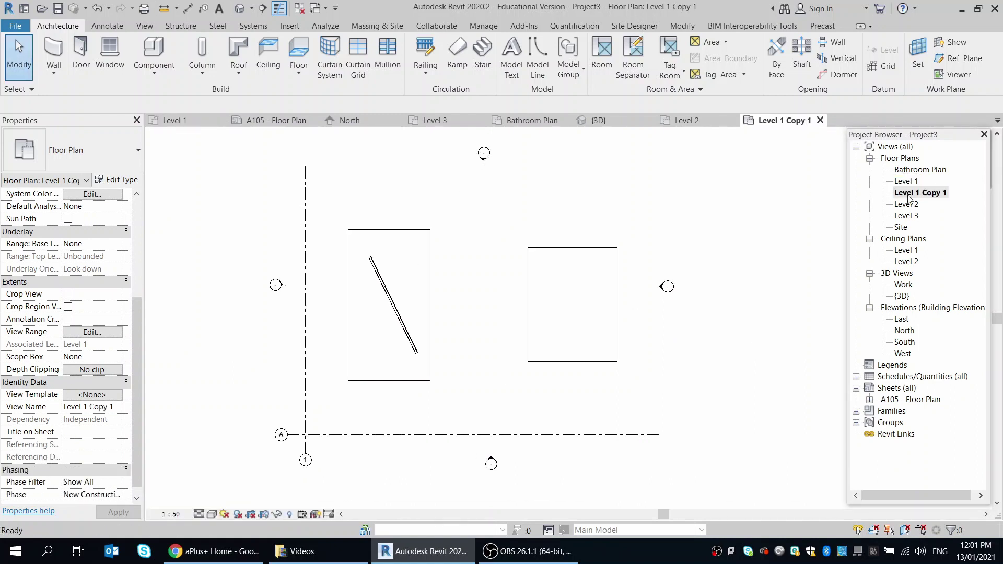
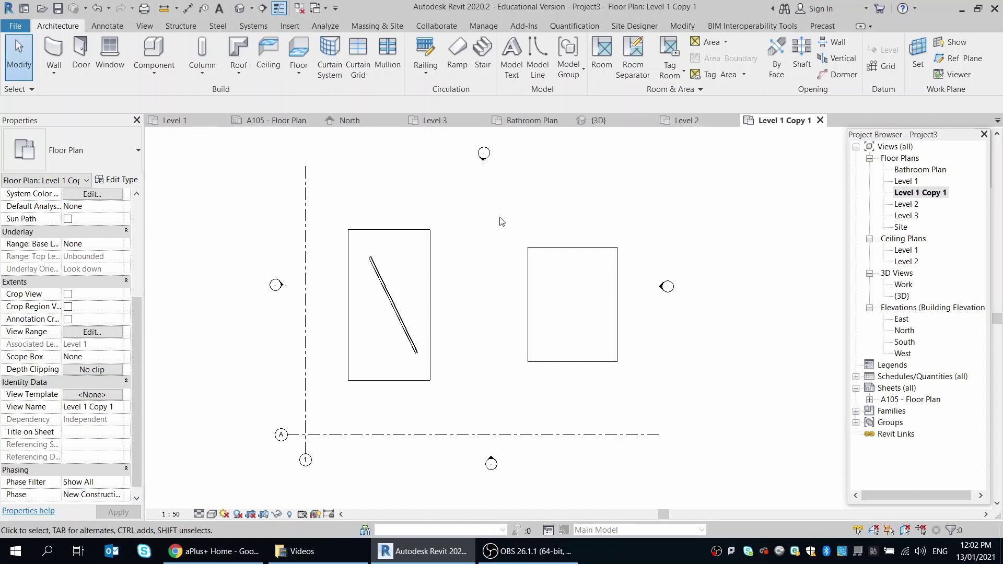
Step: Examine the East elevation marker in the Level 1 copy, including its view direction options and the extent line of its arrow
{"action": "left_click", "coordinate": [145, 26]}
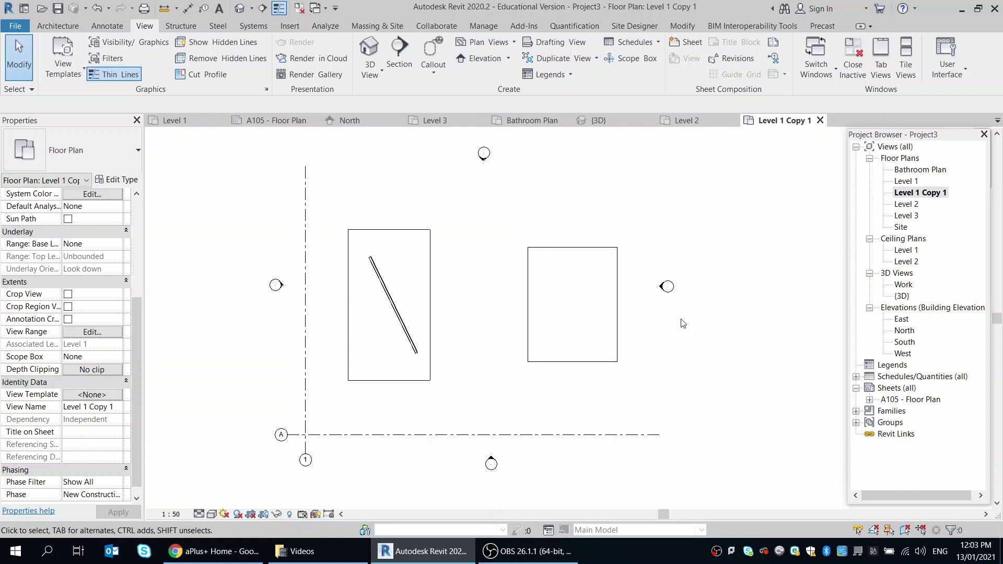
{"action": "scroll", "coordinate": [682, 323], "scroll_direction": "up", "scroll_amount": 6}
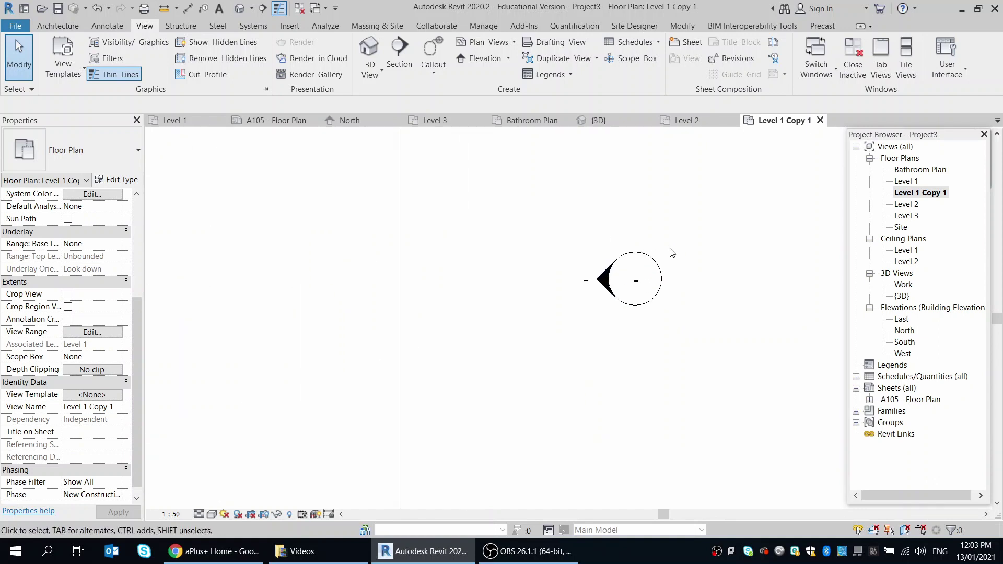
{"action": "scroll", "coordinate": [653, 256], "scroll_direction": "up", "scroll_amount": 2}
{"action": "scroll", "coordinate": [488, 262], "scroll_direction": "down", "scroll_amount": 2}
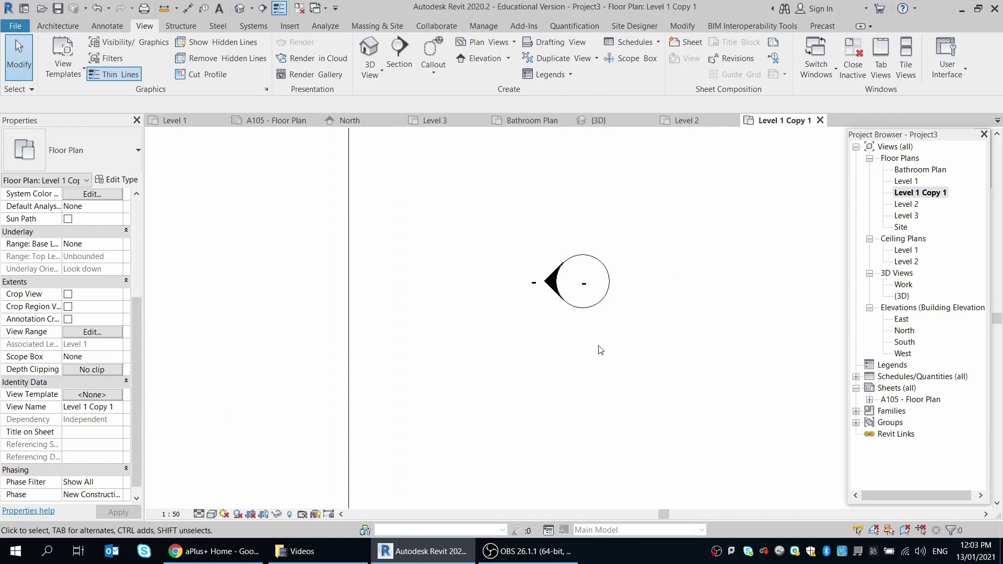
{"action": "left_click", "coordinate": [598, 308]}
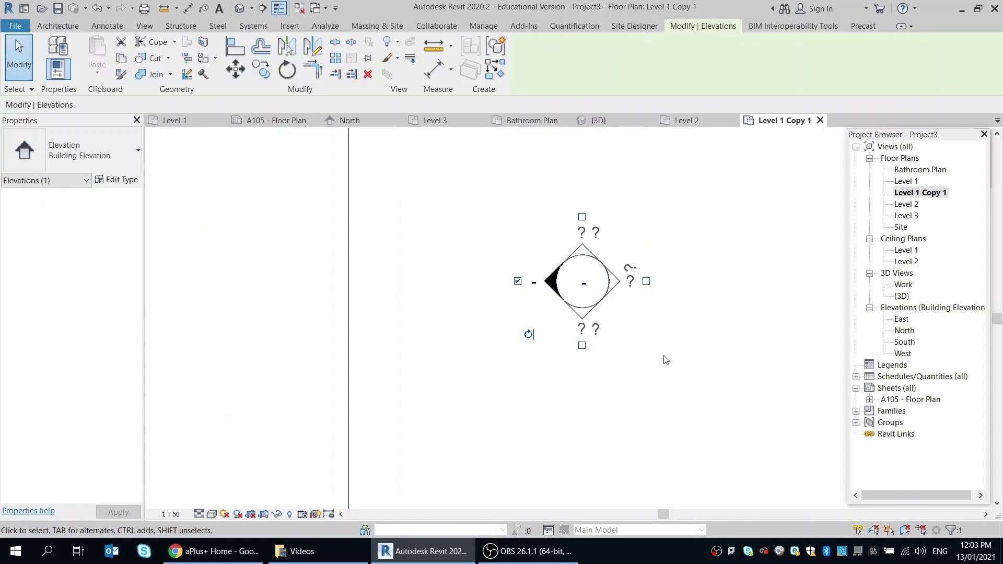
{"action": "left_click", "coordinate": [676, 370]}
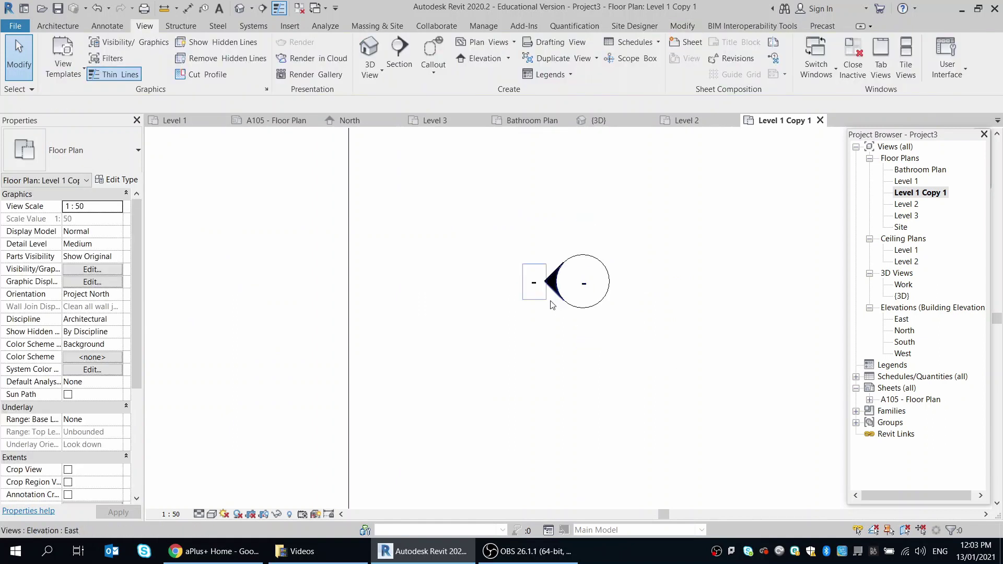
{"action": "left_click", "coordinate": [548, 287]}
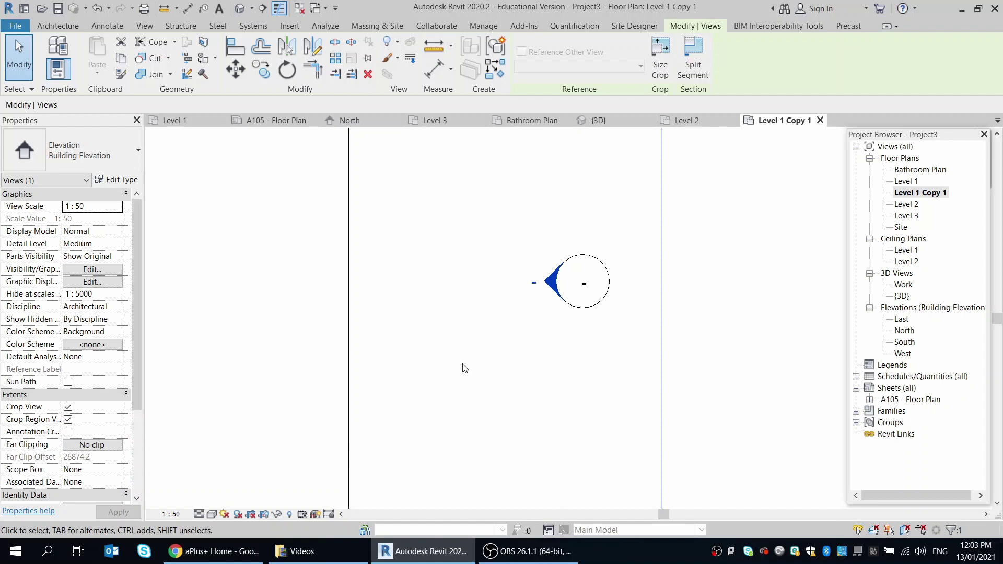
{"action": "scroll", "coordinate": [458, 335], "scroll_direction": "down", "scroll_amount": 6}
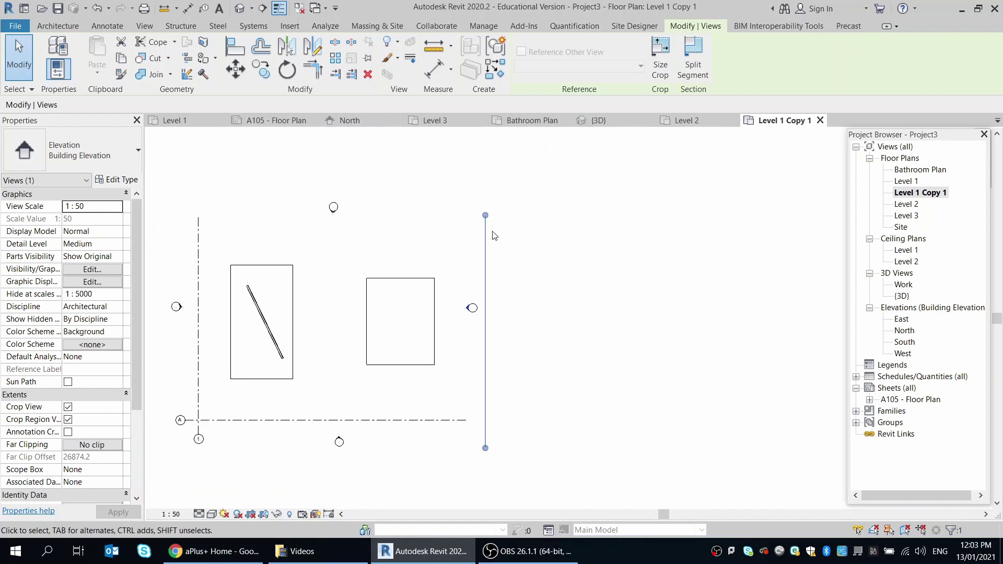
{"action": "scroll", "coordinate": [458, 350], "scroll_direction": "up", "scroll_amount": 2}
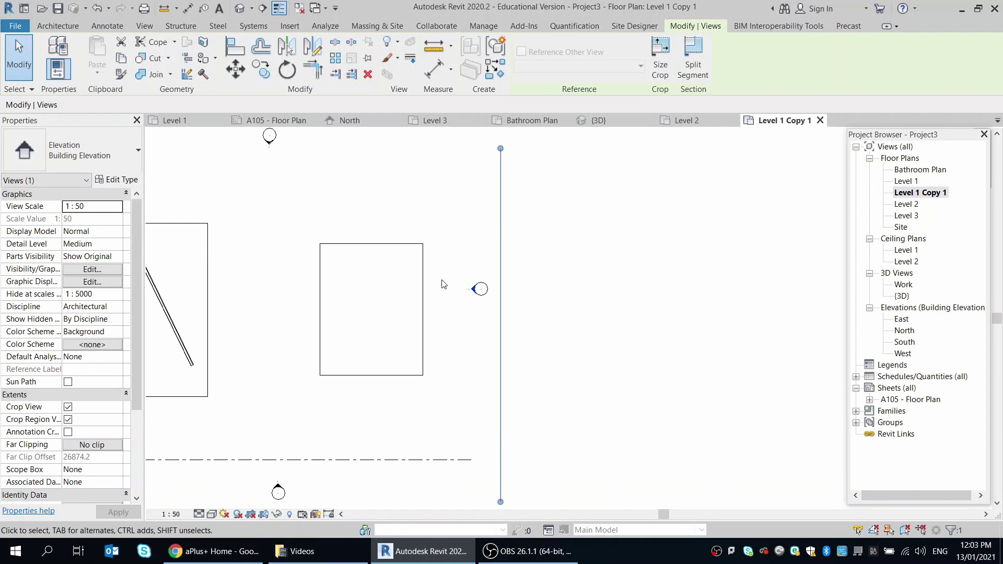
{"action": "scroll", "coordinate": [444, 285], "scroll_direction": "up", "scroll_amount": 3}
{"action": "scroll", "coordinate": [506, 342], "scroll_direction": "up", "scroll_amount": 2}
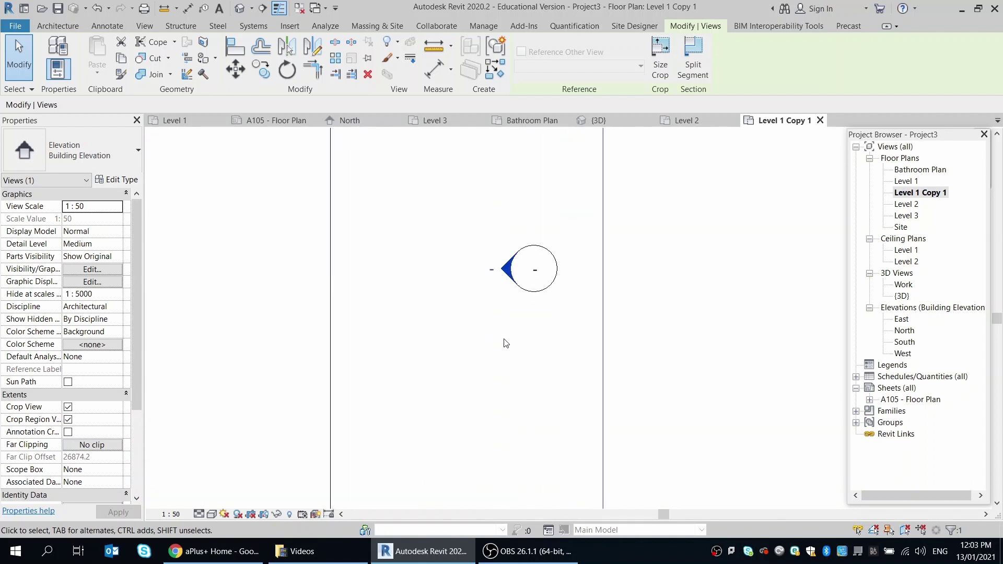
{"action": "right_click", "coordinate": [507, 275]}
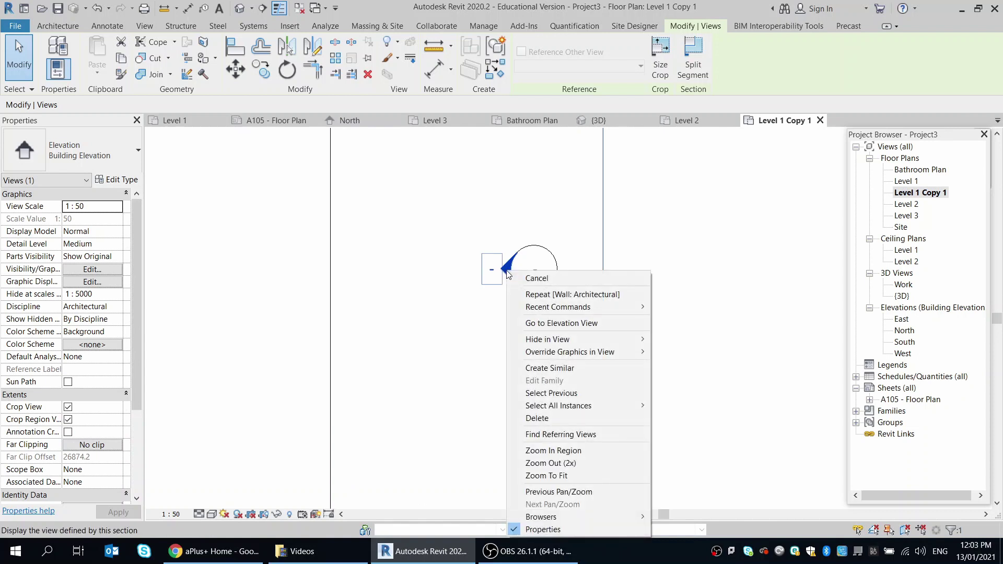
{"action": "left_click", "coordinate": [556, 418]}
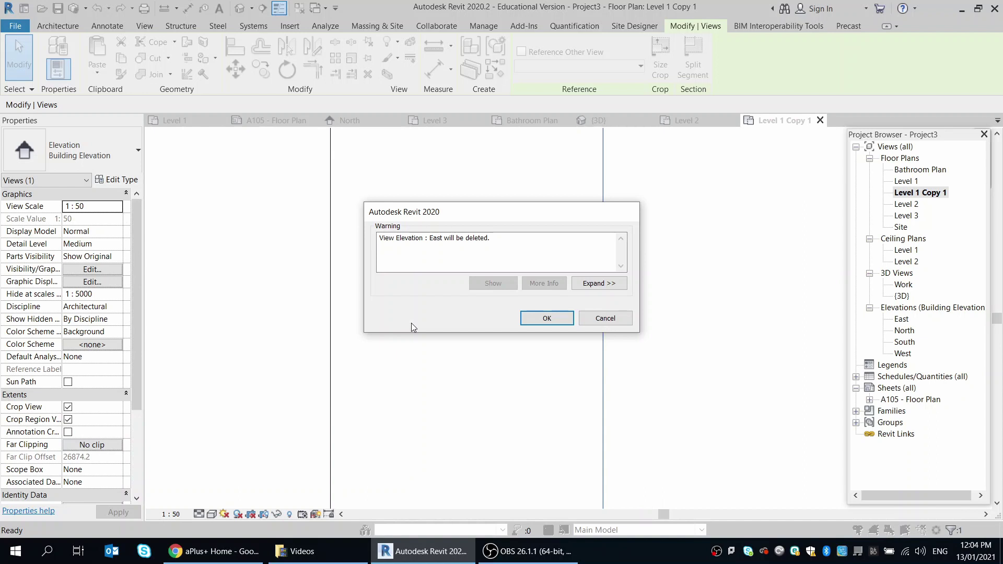
{"action": "mouse_move", "coordinate": [495, 216]}
{"action": "left_mouse_down"}
{"action": "mouse_move", "coordinate": [495, 281]}
{"action": "mouse_move", "coordinate": [472, 342]}
{"action": "left_mouse_up"}
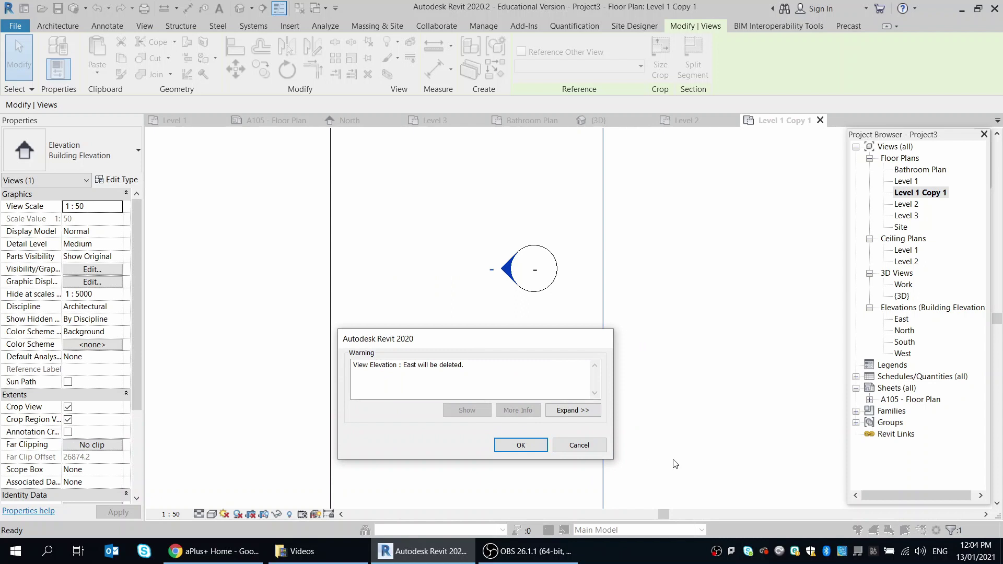
{"action": "left_click", "coordinate": [587, 446]}
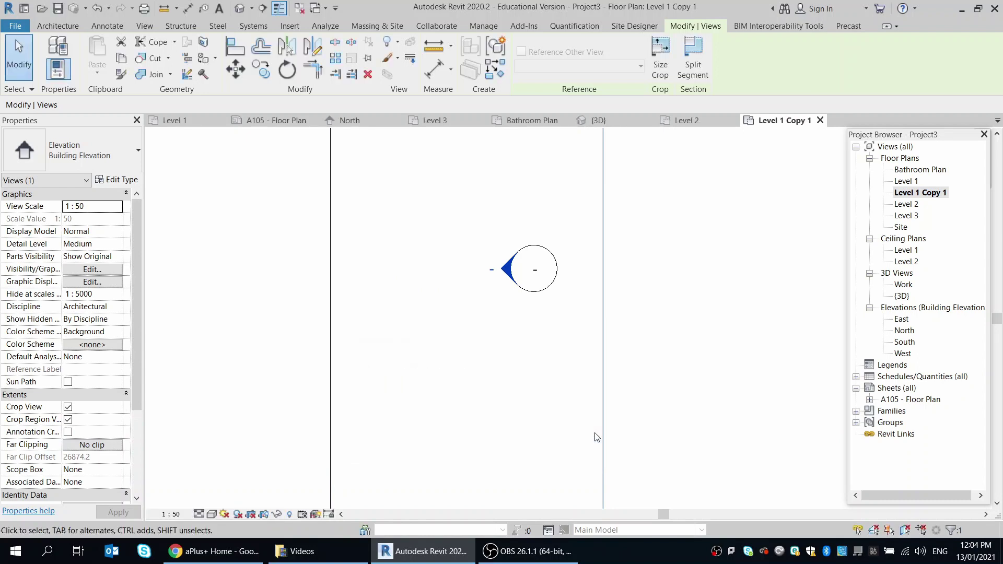
Step: Delete the East elevation view by removing its arrow from the elevation marker in the Level 1 copy
{"action": "right_click", "coordinate": [505, 273]}
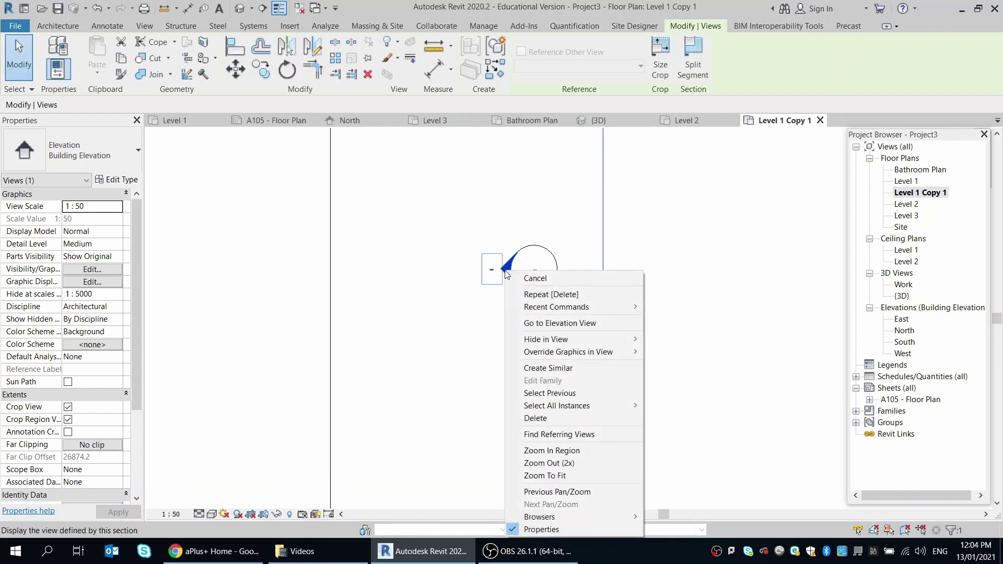
{"action": "left_click", "coordinate": [536, 418]}
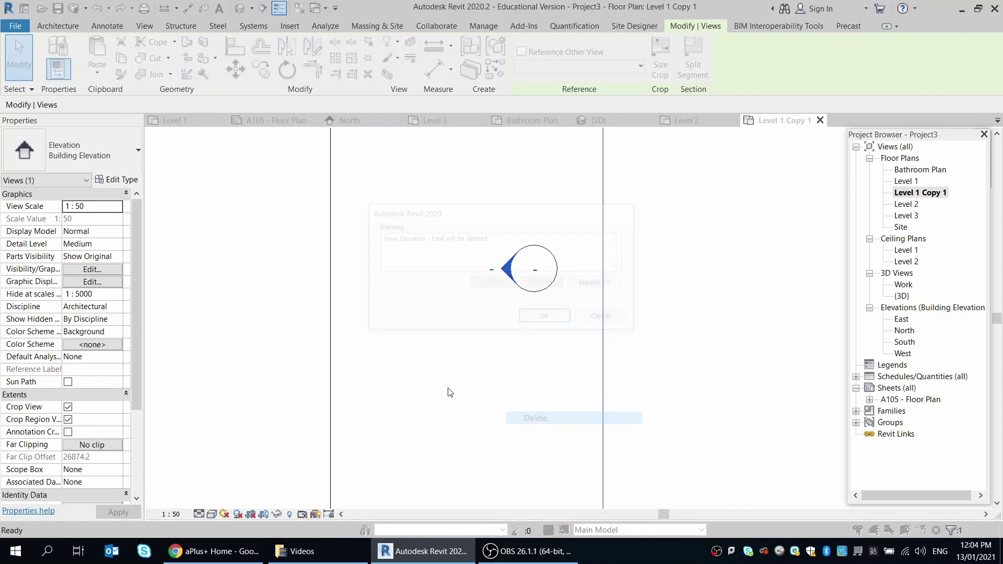
{"action": "left_click", "coordinate": [537, 318]}
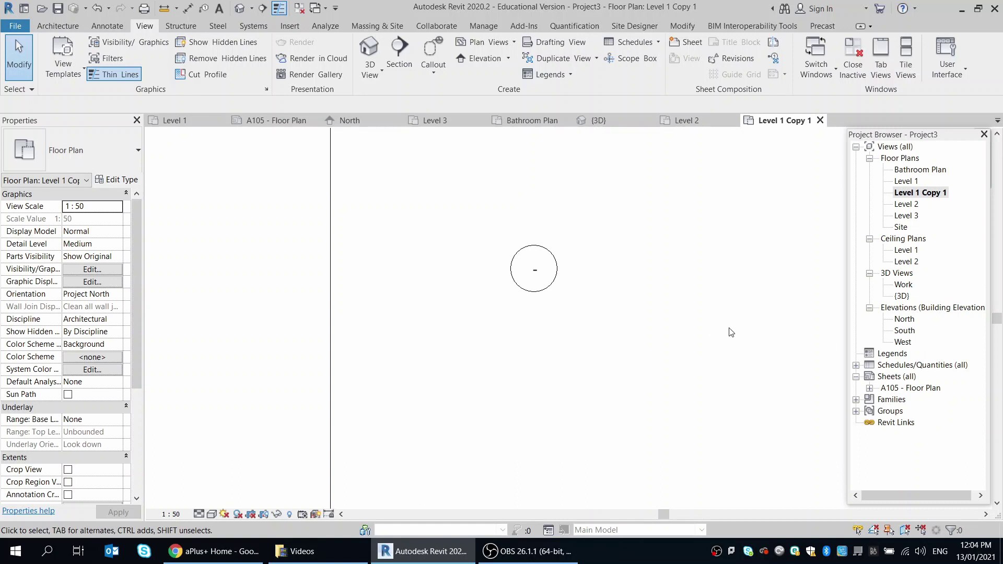
Step: Delete the North elevation view from the project and check the leftover elevation marker at the north side of the plan
{"action": "right_click", "coordinate": [906, 322]}
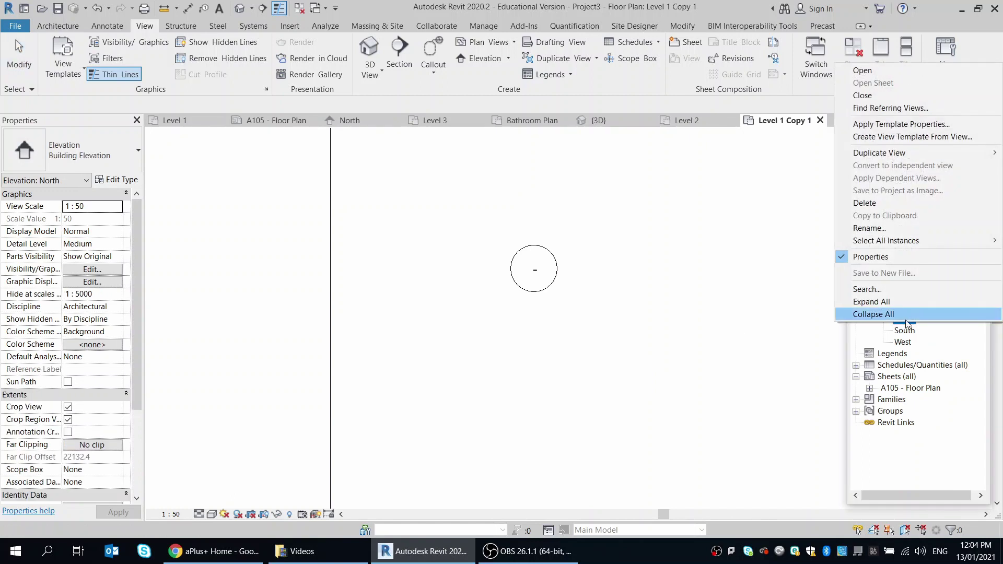
{"action": "left_click", "coordinate": [882, 208]}
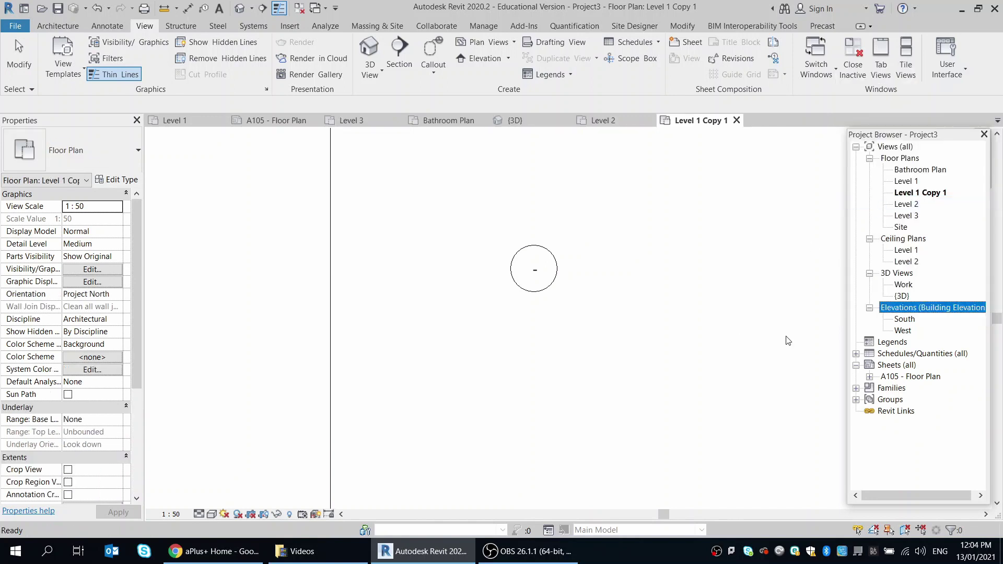
{"action": "scroll", "coordinate": [758, 284], "scroll_direction": "down", "scroll_amount": 5}
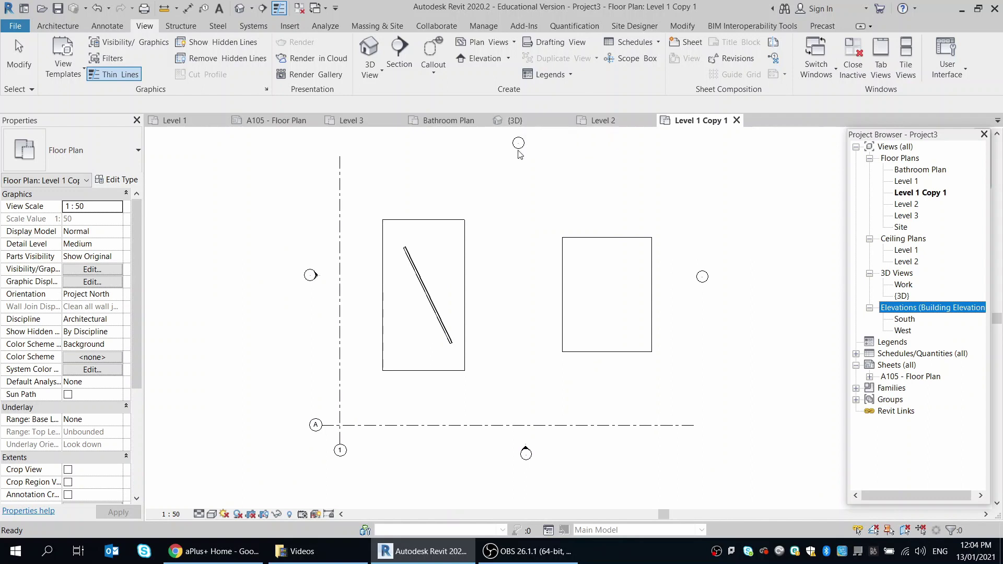
{"action": "scroll", "coordinate": [520, 143], "scroll_direction": "up", "scroll_amount": 5}
{"action": "scroll", "coordinate": [538, 150], "scroll_direction": "up", "scroll_amount": 1}
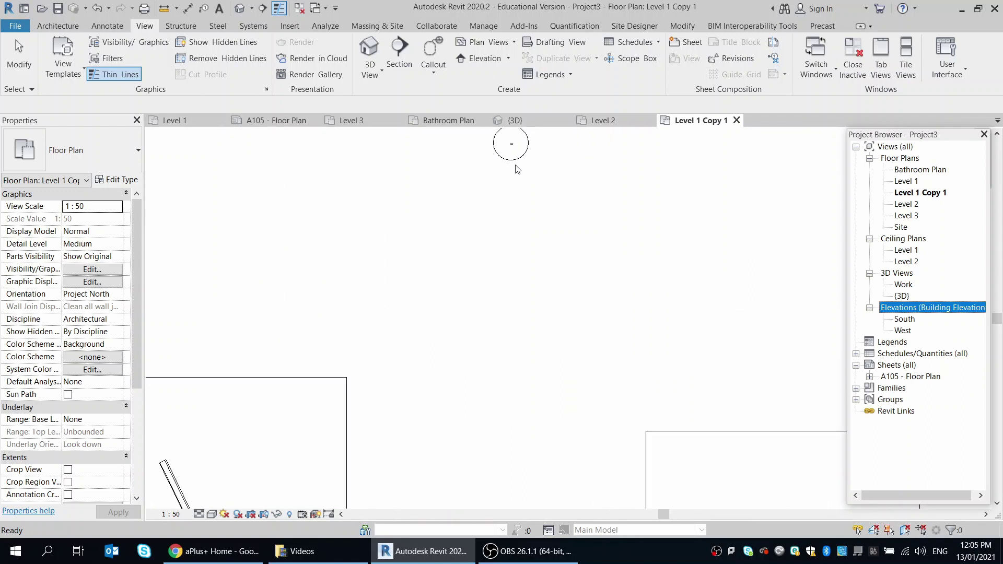
{"action": "scroll", "coordinate": [524, 181], "scroll_direction": "down", "scroll_amount": 2}
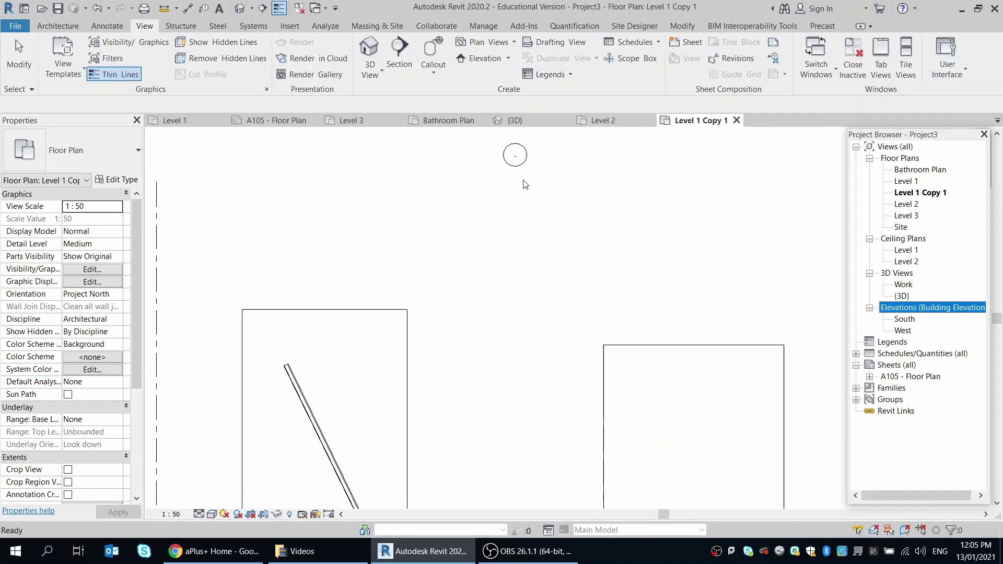
{"action": "scroll", "coordinate": [525, 184], "scroll_direction": "down", "scroll_amount": 3}
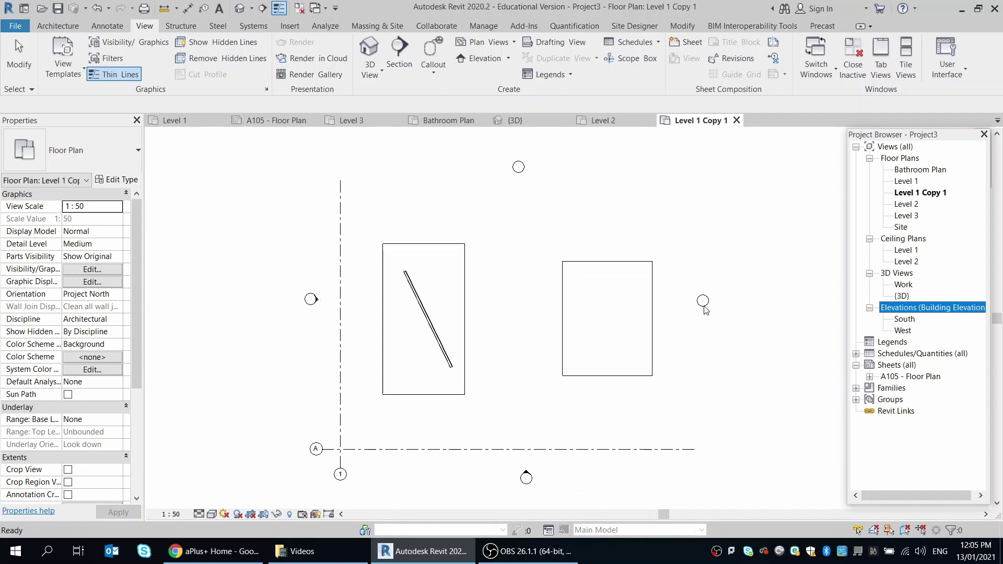
Step: Delete the empty elevation marker east of the two rectangular outlines in the Level 1 Copy 1 plan
{"action": "scroll", "coordinate": [711, 320], "scroll_direction": "up", "scroll_amount": 4}
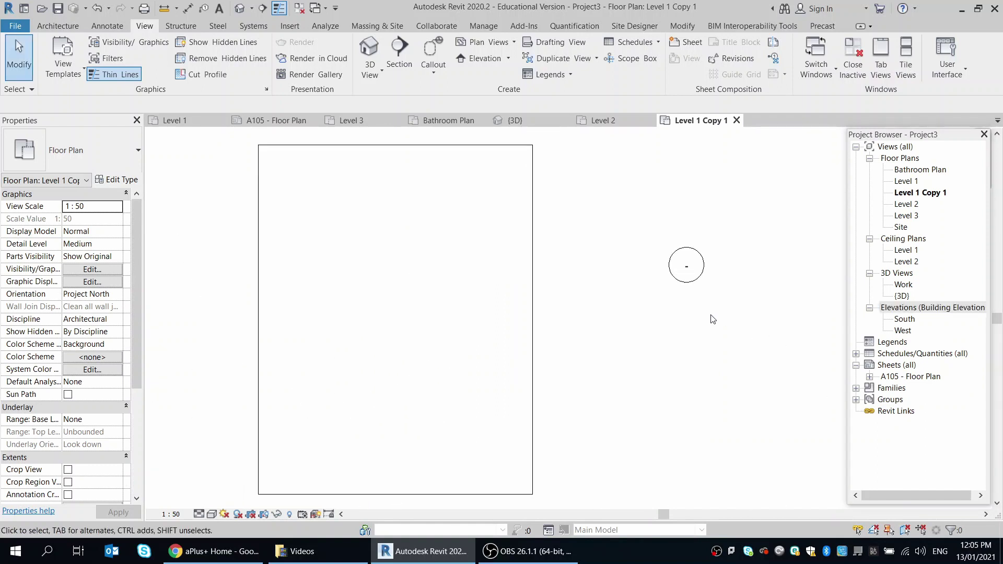
{"action": "left_click", "coordinate": [701, 279]}
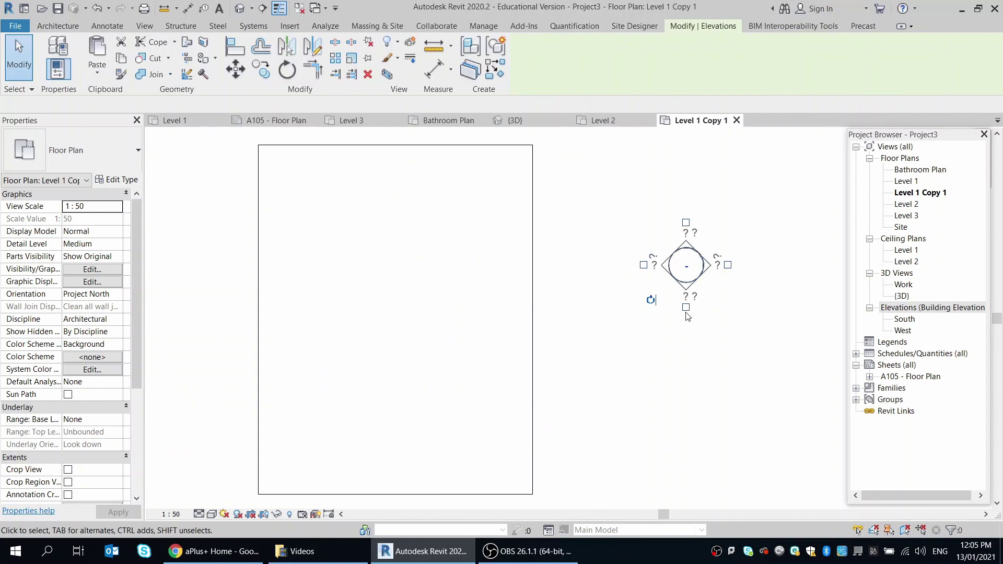
{"action": "right_click", "coordinate": [701, 275]}
{"action": "left_click", "coordinate": [737, 402]}
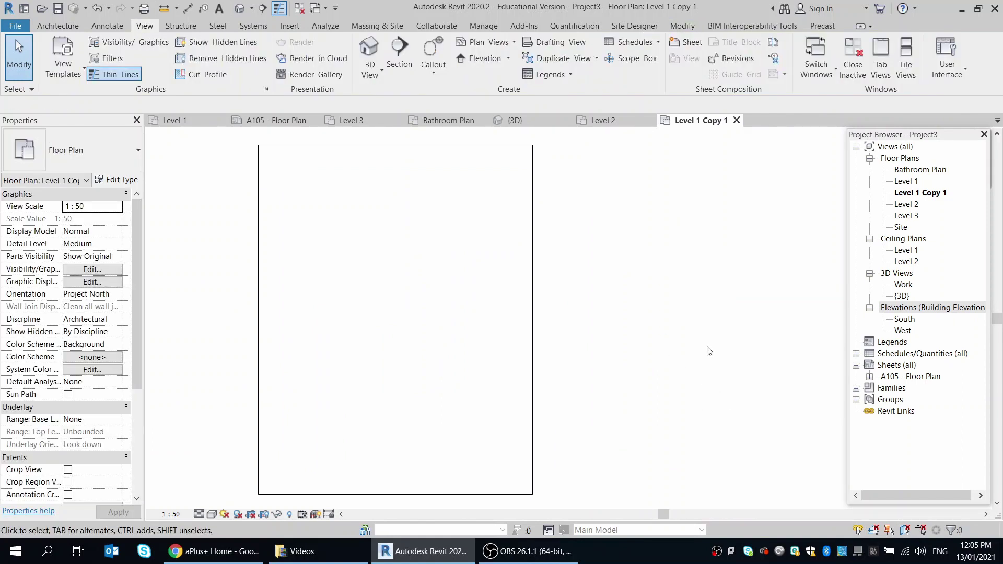
Step: Delete the South and West elevation views together from the project's building elevations
{"action": "scroll", "coordinate": [804, 282], "scroll_direction": "down", "scroll_amount": 3}
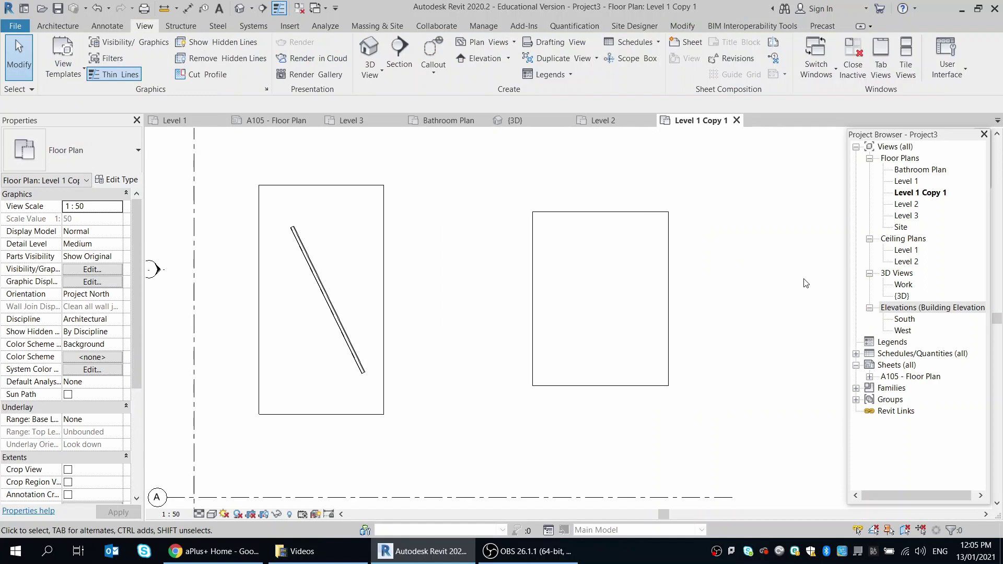
{"action": "scroll", "coordinate": [806, 295], "scroll_direction": "down", "scroll_amount": 2}
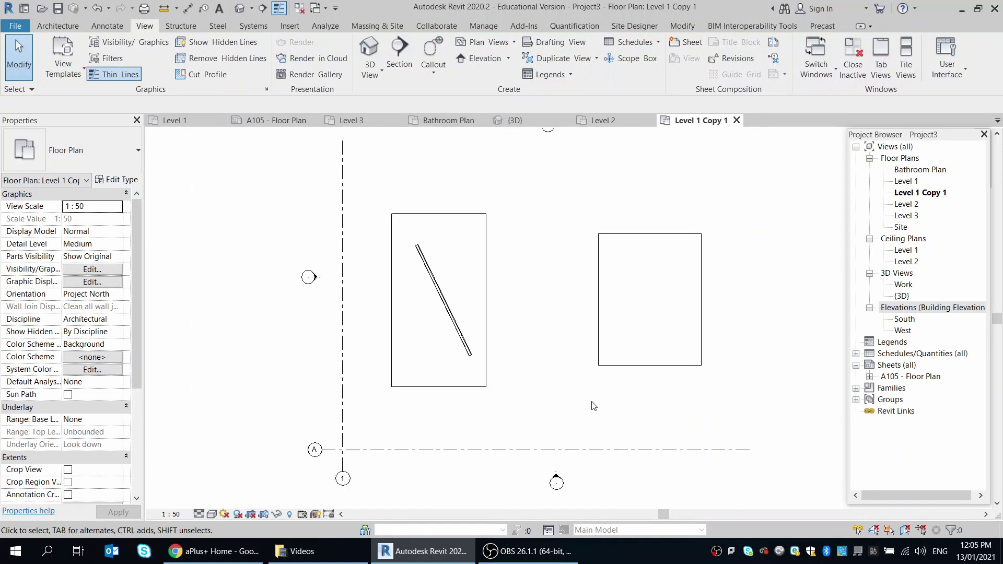
{"action": "scroll", "coordinate": [582, 441], "scroll_direction": "down", "scroll_amount": 1}
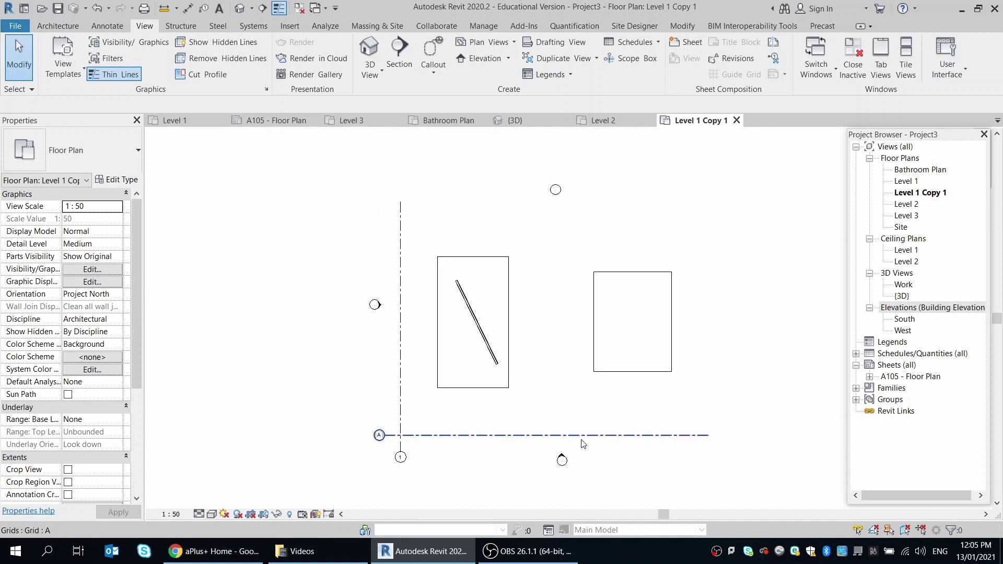
{"action": "scroll", "coordinate": [582, 441], "scroll_direction": "up", "scroll_amount": 1}
{"action": "left_click", "coordinate": [903, 320]}
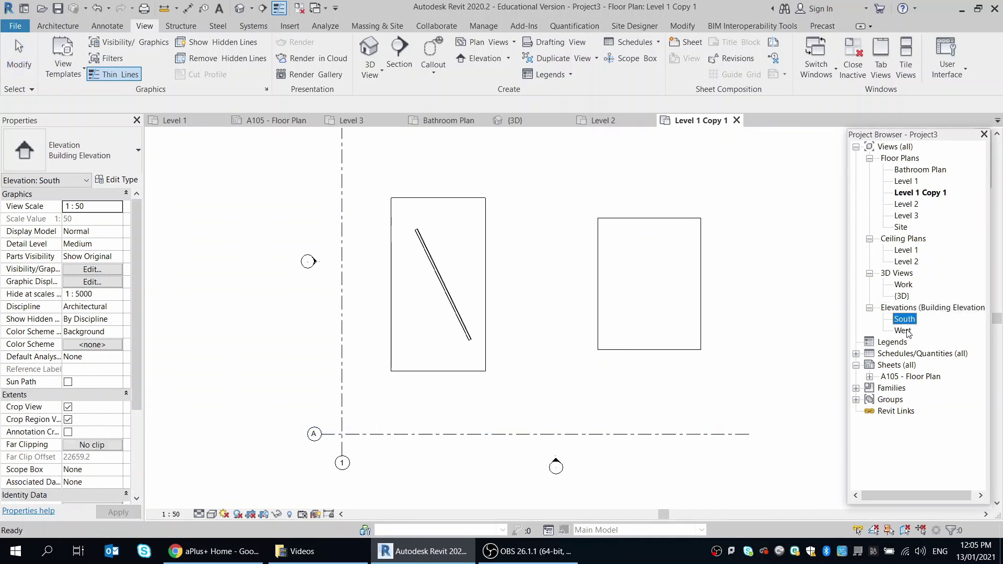
{"action": "left_click", "coordinate": [907, 331], "text": "ctrl"}
{"action": "right_click", "coordinate": [904, 332]}
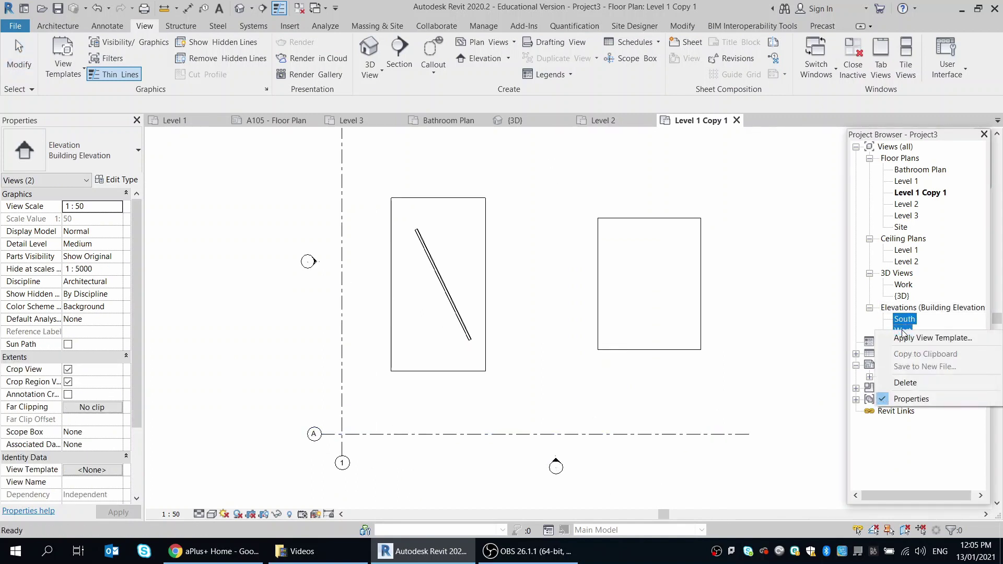
{"action": "left_click", "coordinate": [913, 323]}
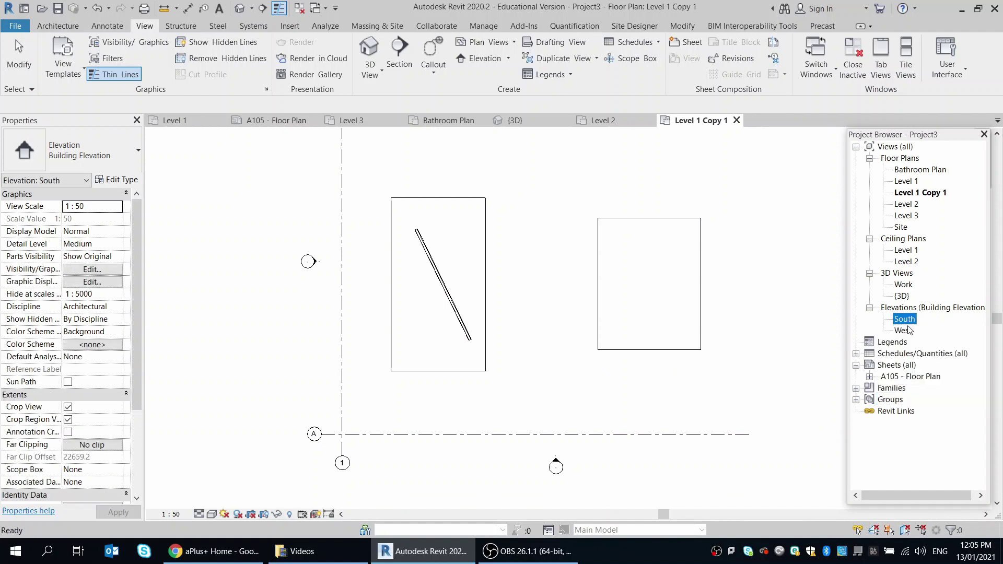
{"action": "left_click", "coordinate": [907, 330], "text": "ctrl"}
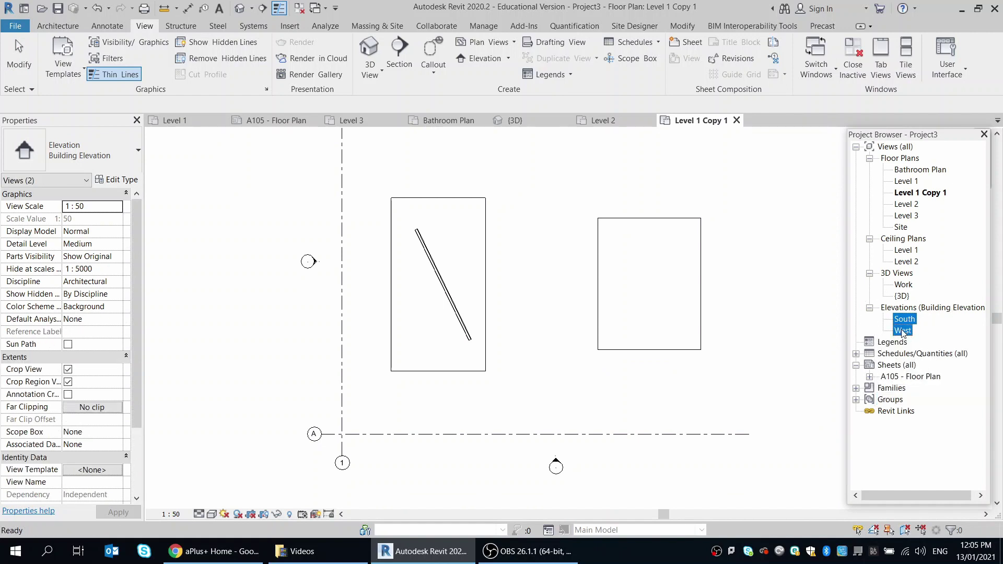
{"action": "right_click", "coordinate": [903, 333]}
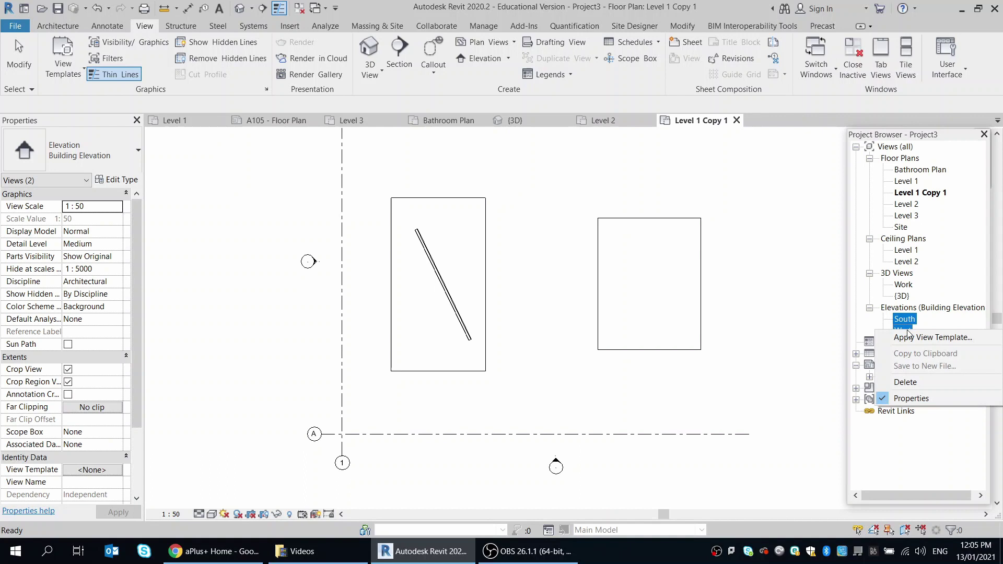
{"action": "left_click", "coordinate": [930, 384]}
Step: Delete the remaining empty elevation markers on the south, west and north sides of the plan
{"action": "left_click", "coordinate": [560, 473]}
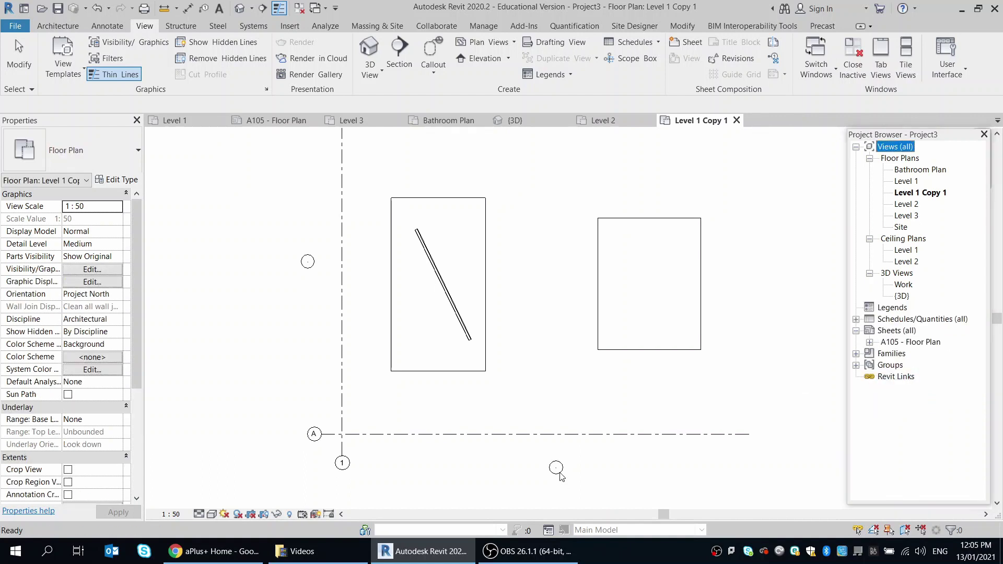
{"action": "left_click", "coordinate": [567, 424]}
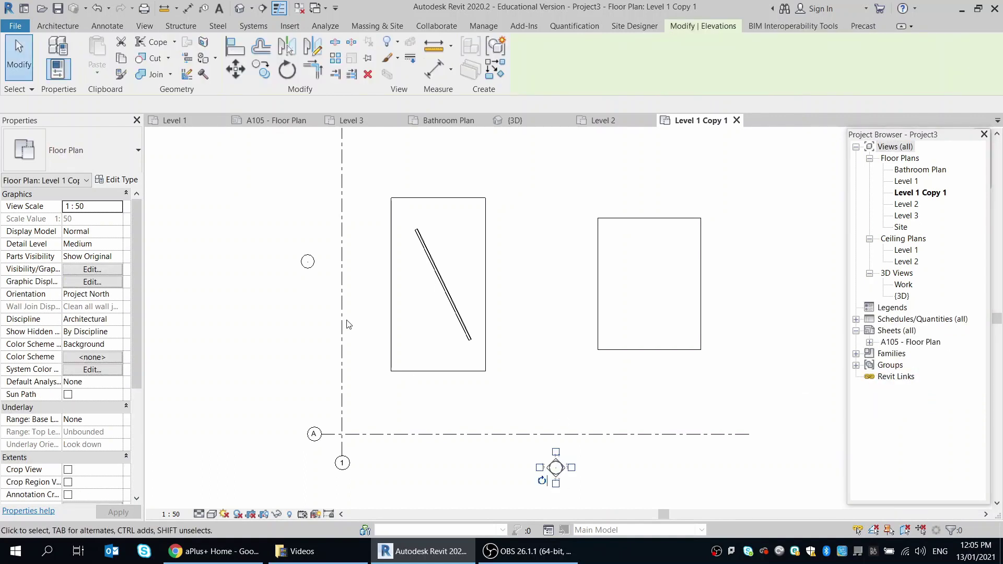
{"action": "left_click", "coordinate": [309, 262], "text": "ctrl"}
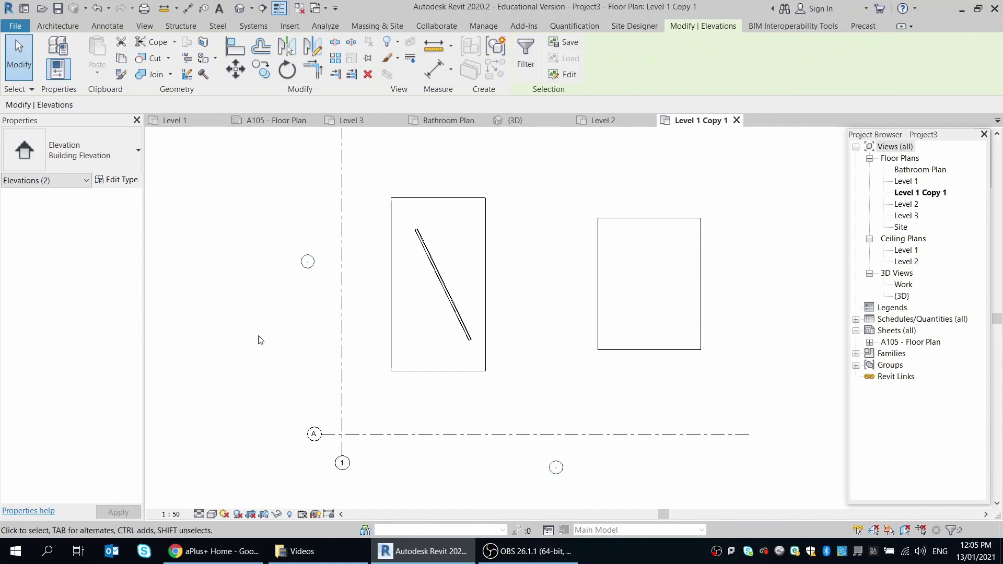
{"action": "left_click", "coordinate": [260, 340]}
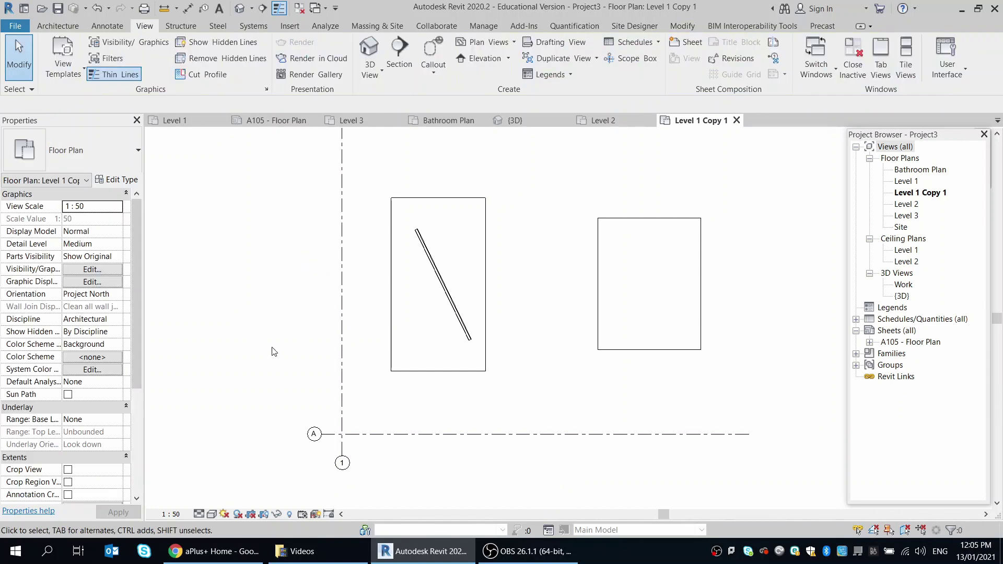
{"action": "scroll", "coordinate": [270, 405], "scroll_direction": "down", "scroll_amount": 1}
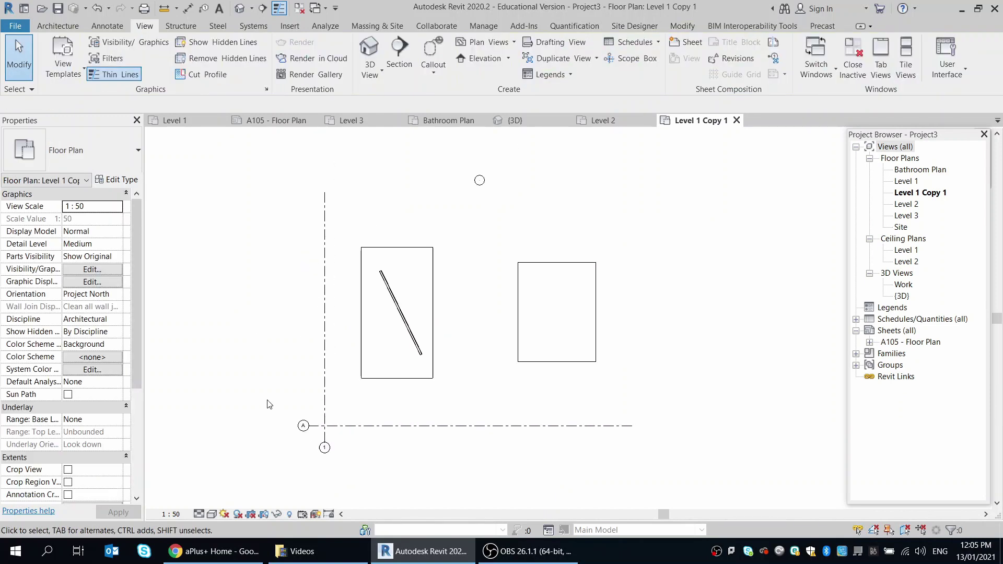
{"action": "right_click", "coordinate": [485, 183]}
{"action": "left_click", "coordinate": [532, 312]}
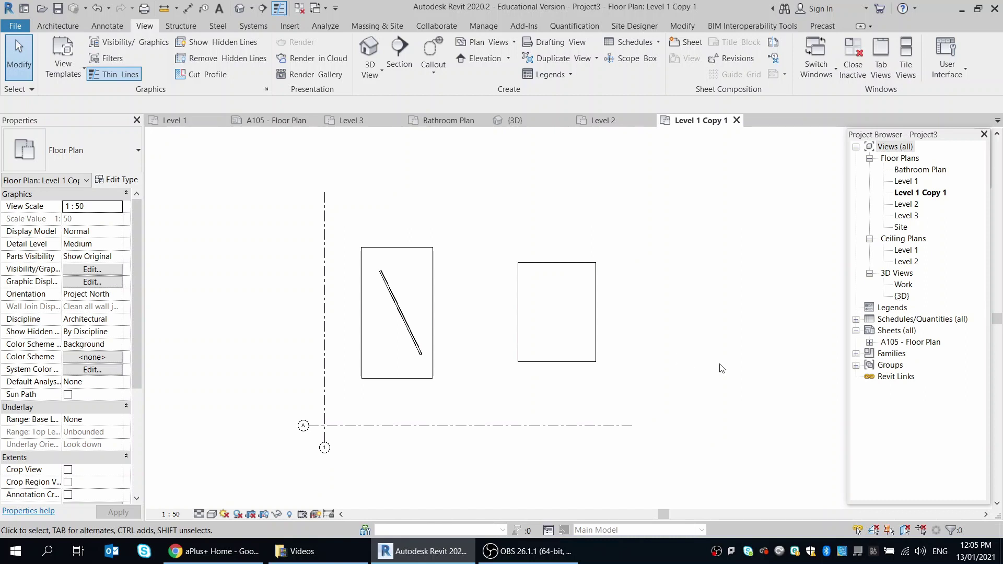
Step: Place four new Building Elevation markers around the two outlines, one each on the west, east, north and south sides
{"action": "left_click", "coordinate": [473, 58]}
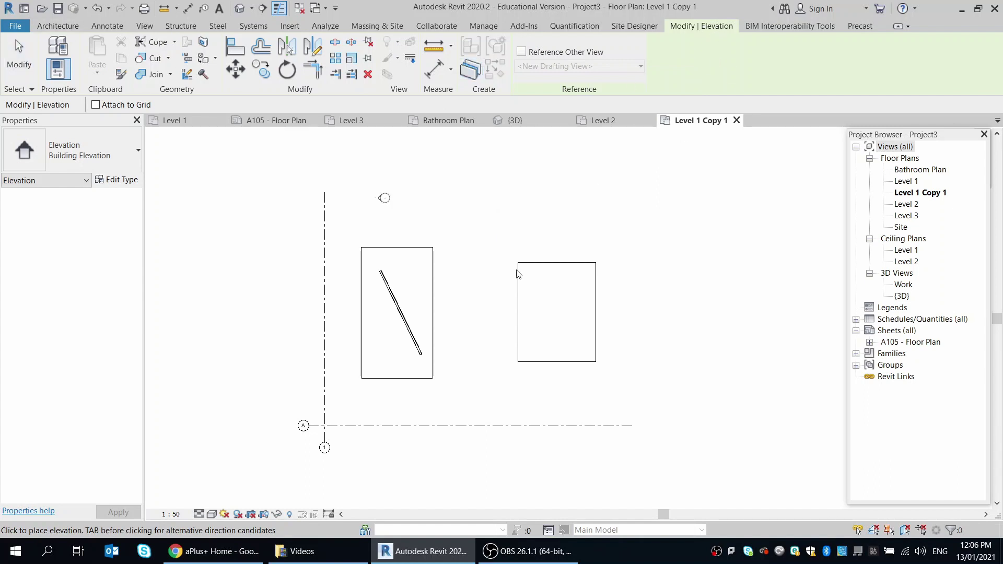
{"action": "scroll", "coordinate": [505, 336], "scroll_direction": "up", "scroll_amount": 2}
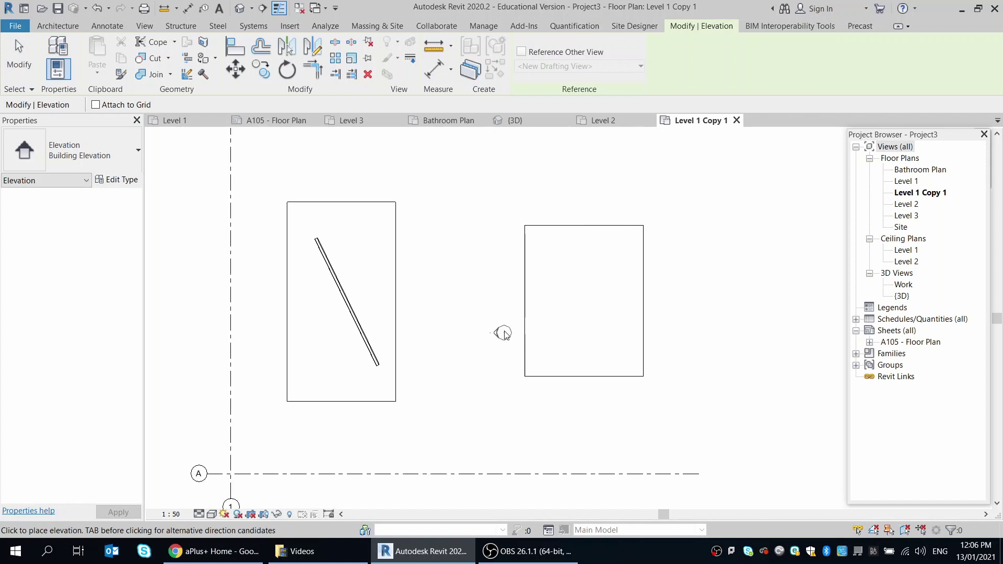
{"action": "scroll", "coordinate": [471, 255], "scroll_direction": "up", "scroll_amount": 1}
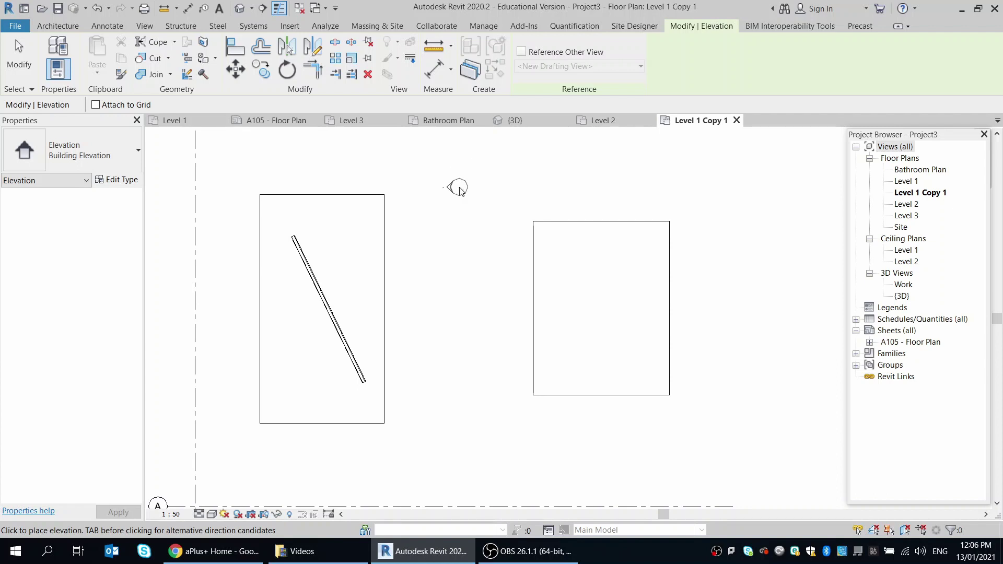
{"action": "scroll", "coordinate": [473, 217], "scroll_direction": "down", "scroll_amount": 1}
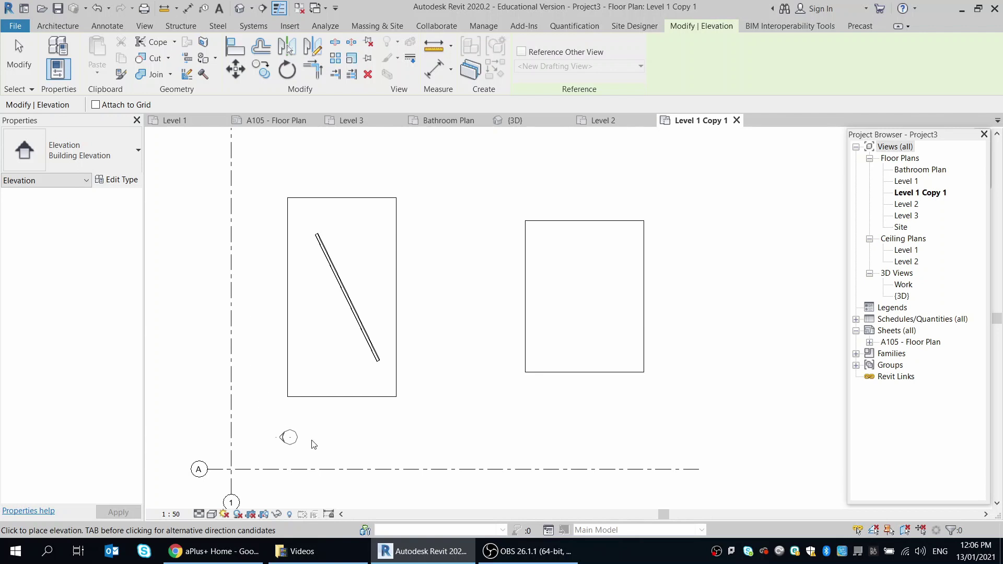
{"action": "scroll", "coordinate": [558, 405], "scroll_direction": "down", "scroll_amount": 1}
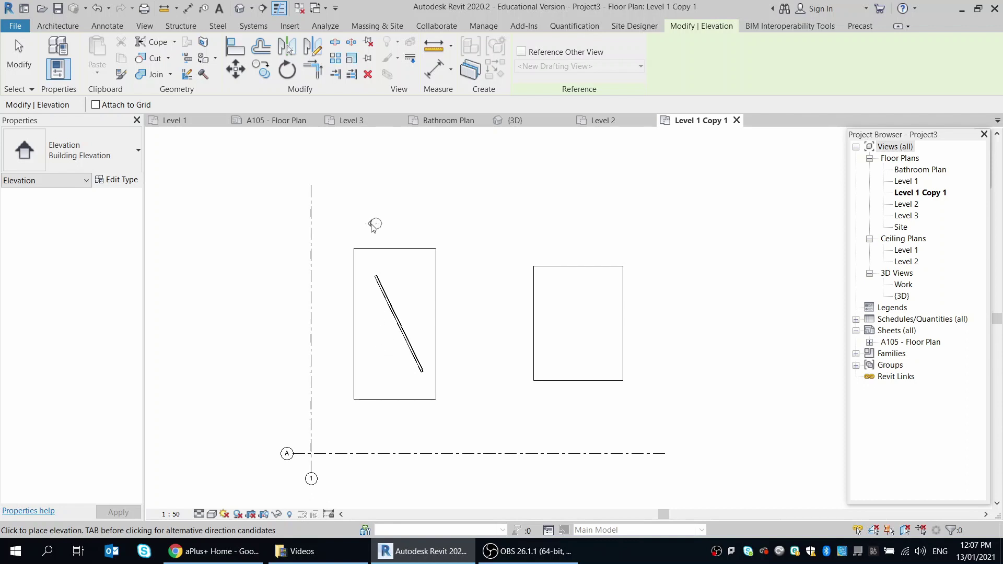
{"action": "left_click", "coordinate": [266, 324]}
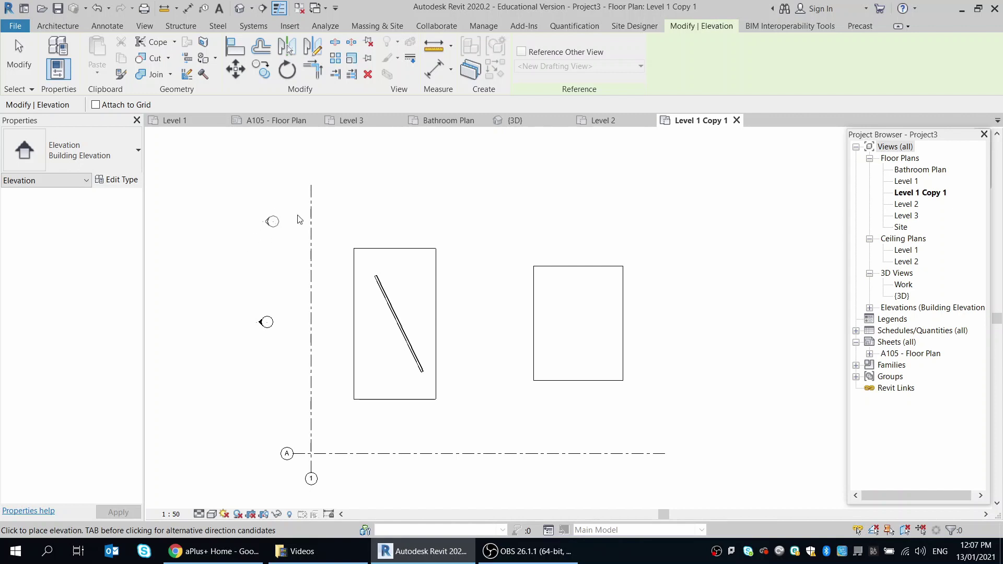
{"action": "left_click", "coordinate": [736, 320]}
{"action": "left_click", "coordinate": [518, 179]}
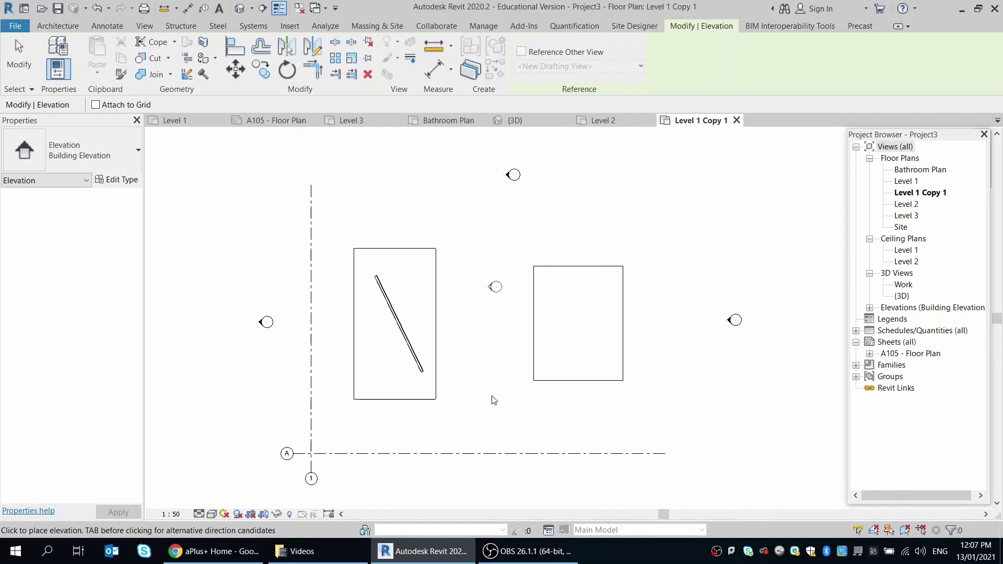
{"action": "left_click", "coordinate": [514, 473]}
{"action": "key", "text": "Escape"}
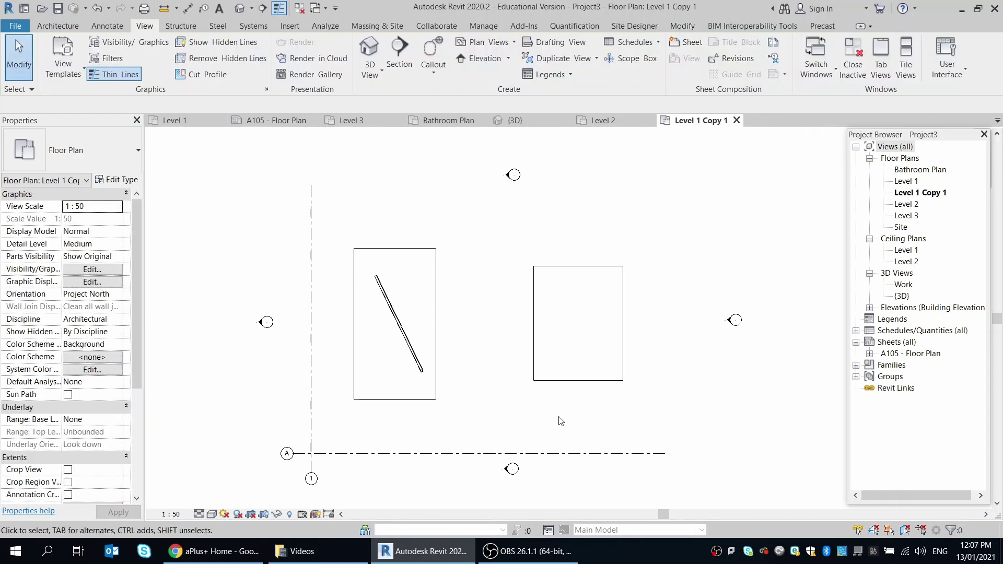
Step: List the new building elevation views and examine the view extent of the elevation on the east side of the plan
{"action": "left_click", "coordinate": [870, 308]}
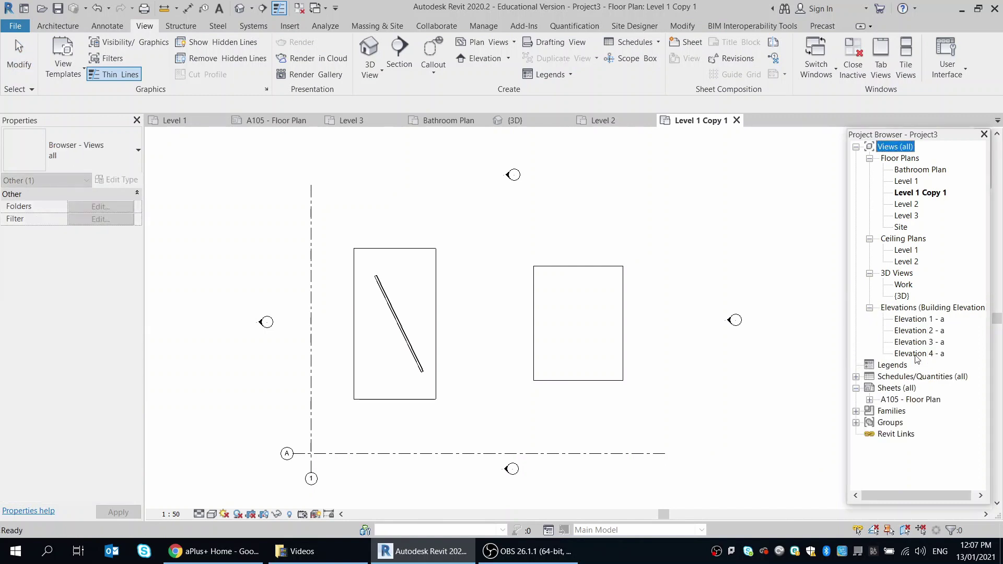
{"action": "scroll", "coordinate": [739, 324], "scroll_direction": "up", "scroll_amount": 2}
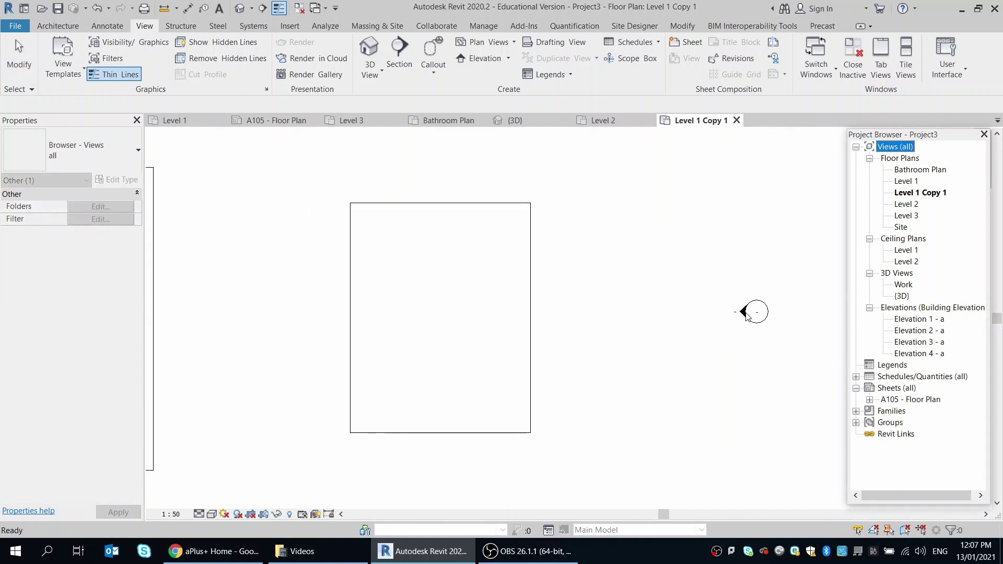
{"action": "left_click", "coordinate": [749, 343]}
{"action": "left_click", "coordinate": [743, 314]}
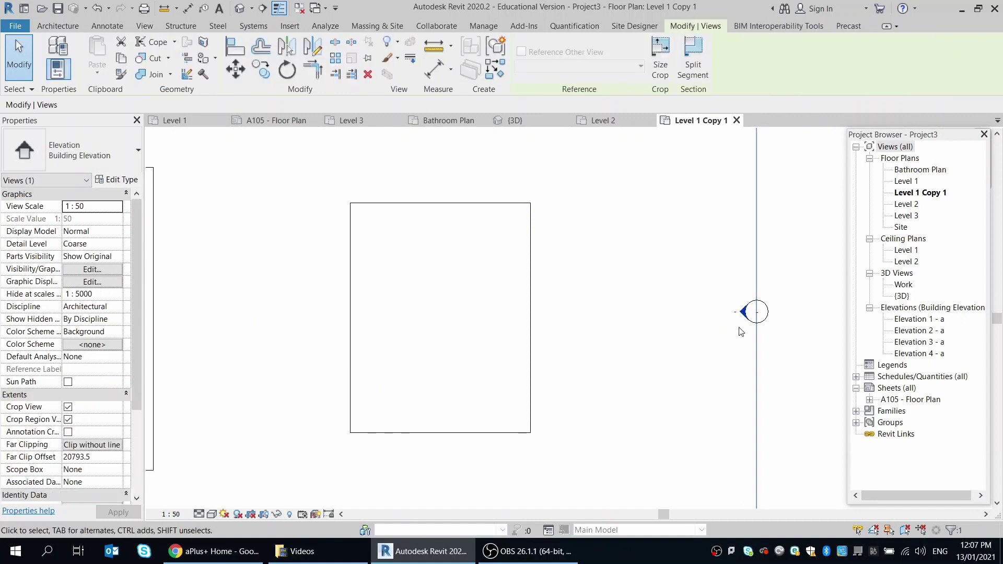
{"action": "scroll", "coordinate": [711, 341], "scroll_direction": "down", "scroll_amount": 2}
{"action": "scroll", "coordinate": [709, 341], "scroll_direction": "down", "scroll_amount": 1}
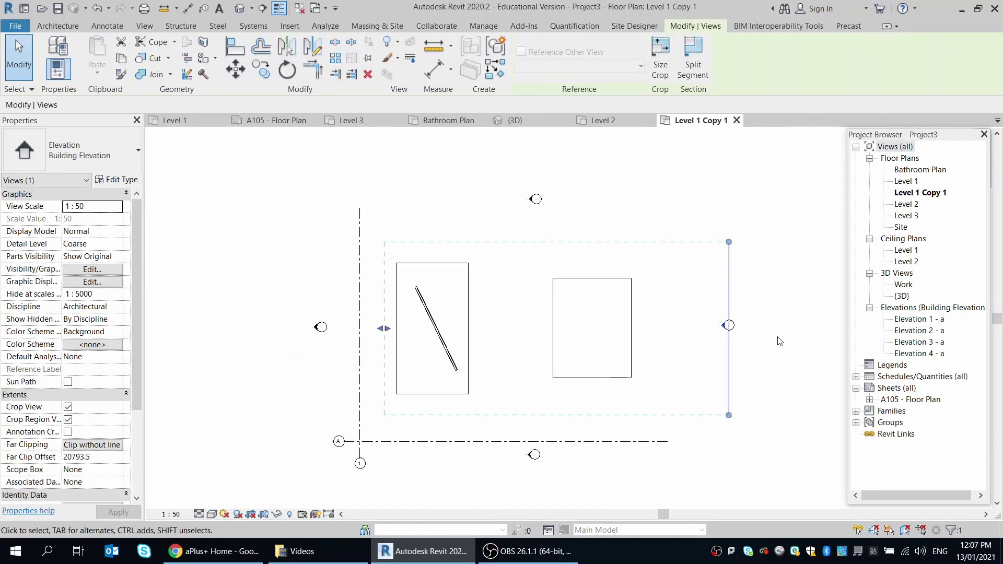
Step: Delete the Elevation 2 - a, Elevation 3 - a and Elevation 4 - a views together from the project's building elevations
{"action": "scroll", "coordinate": [747, 350], "scroll_direction": "up", "scroll_amount": 2}
{"action": "scroll", "coordinate": [750, 353], "scroll_direction": "down", "scroll_amount": 3}
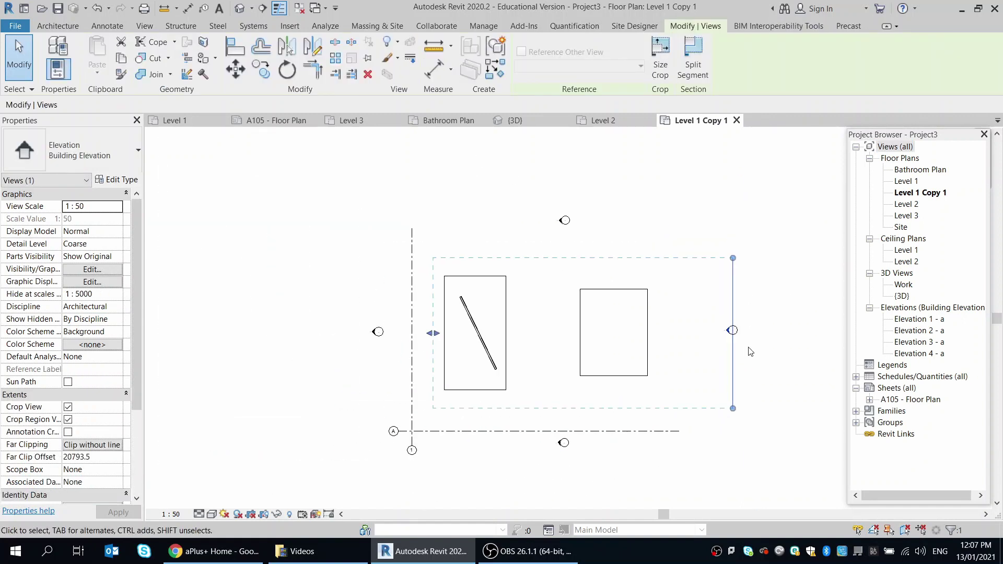
{"action": "left_click", "coordinate": [926, 320]}
{"action": "left_click", "coordinate": [920, 332]}
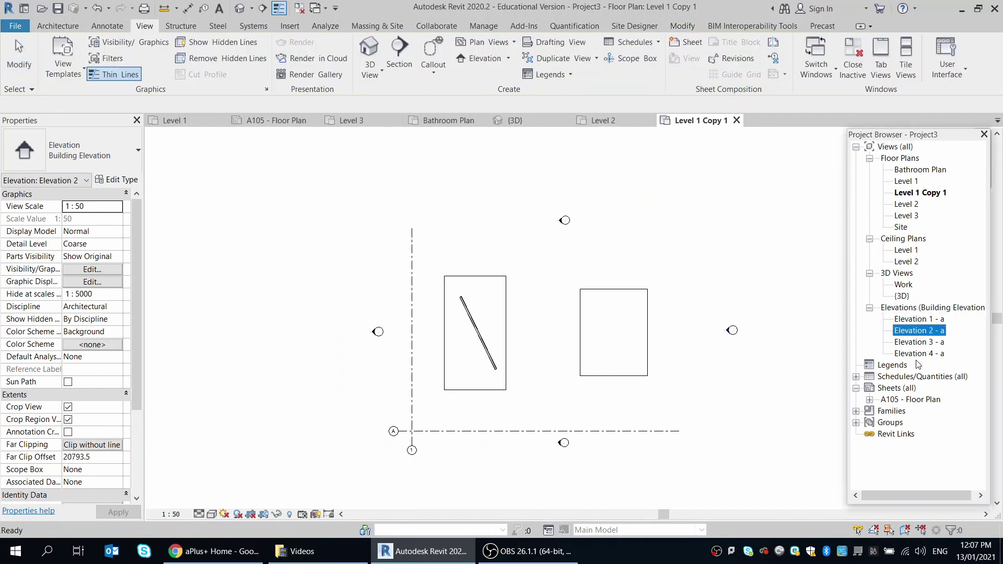
{"action": "left_click", "coordinate": [915, 357], "text": "shift"}
{"action": "right_click", "coordinate": [915, 358]}
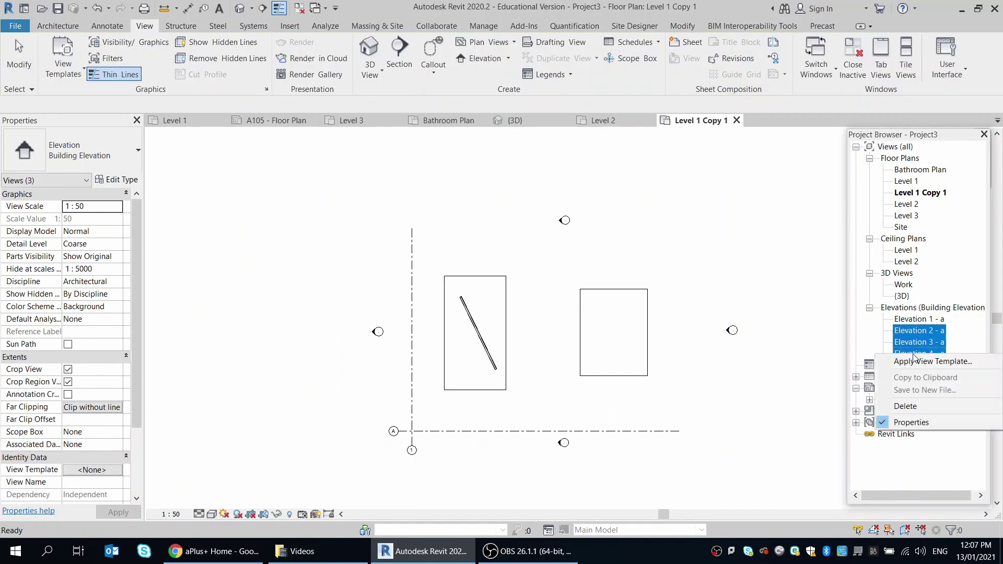
{"action": "left_click", "coordinate": [914, 406]}
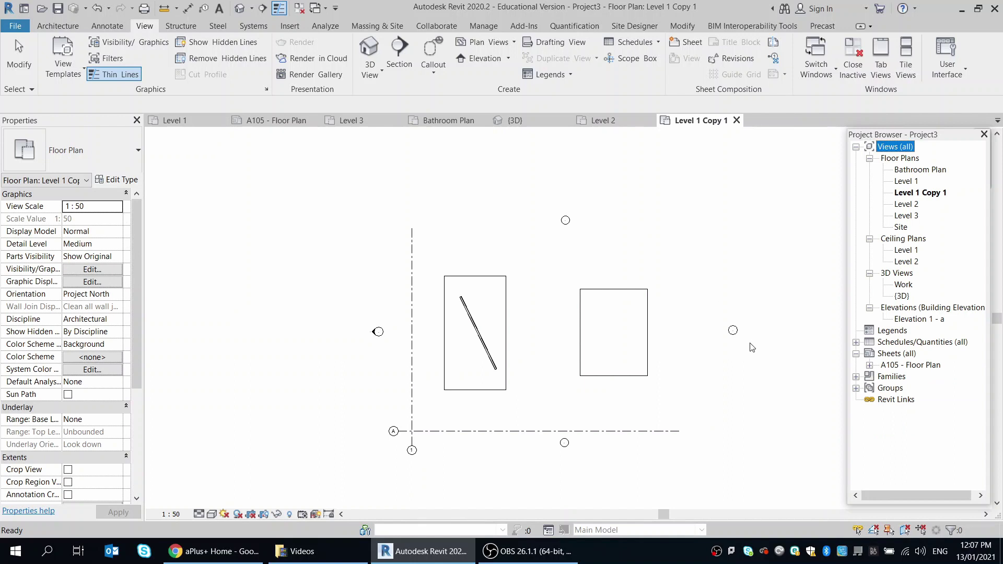
Step: Delete the empty elevation markers on the east, north and south sides of the plan
{"action": "left_click", "coordinate": [732, 330]}
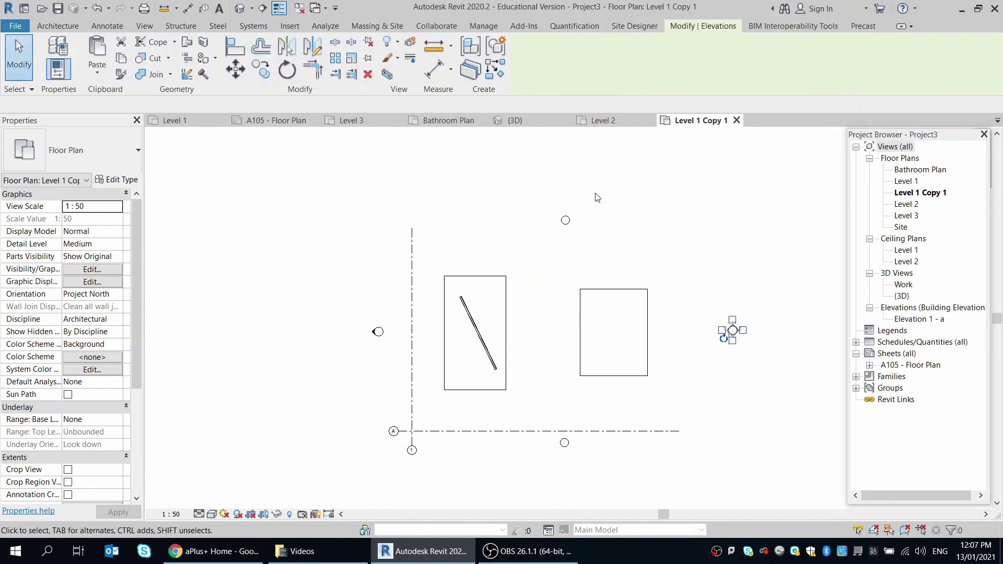
{"action": "left_click", "coordinate": [565, 220], "text": "ctrl"}
{"action": "left_click", "coordinate": [564, 443], "text": "ctrl"}
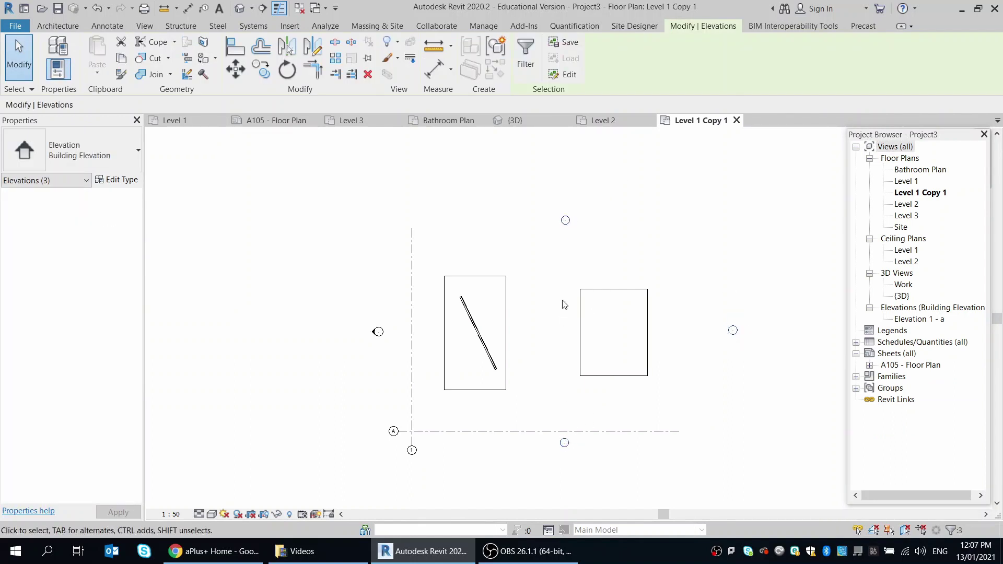
{"action": "left_click", "coordinate": [564, 302]}
Step: Move the west elevation marker into the gap between the two rectangular outlines
{"action": "scroll", "coordinate": [377, 343], "scroll_direction": "up", "scroll_amount": 5}
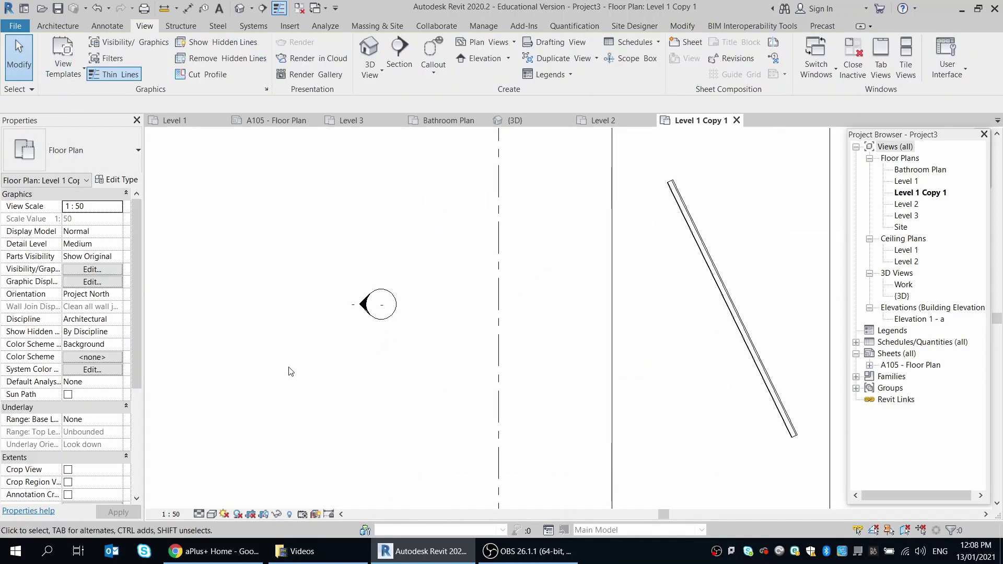
{"action": "scroll", "coordinate": [291, 371], "scroll_direction": "down", "scroll_amount": 3}
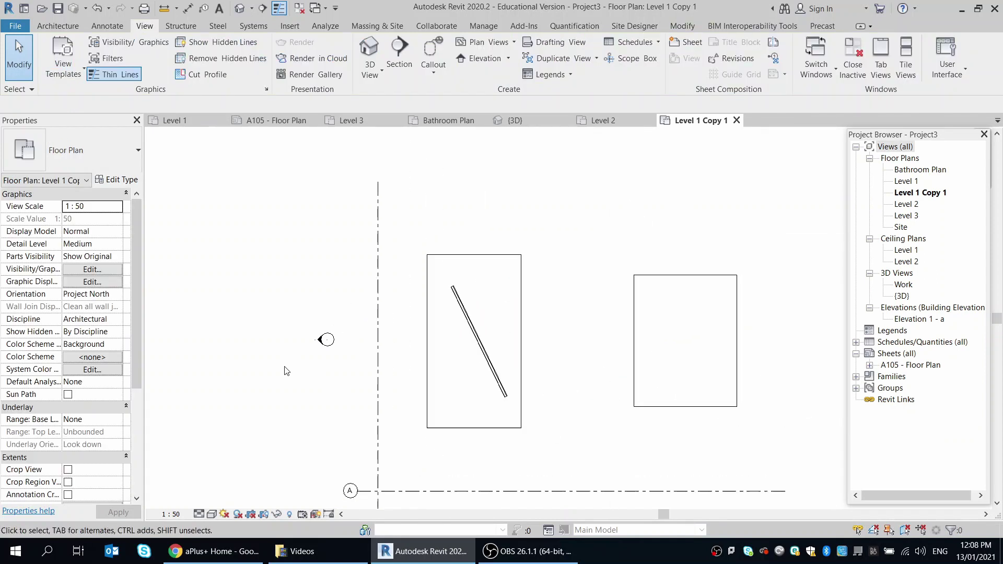
{"action": "left_click", "coordinate": [333, 344]}
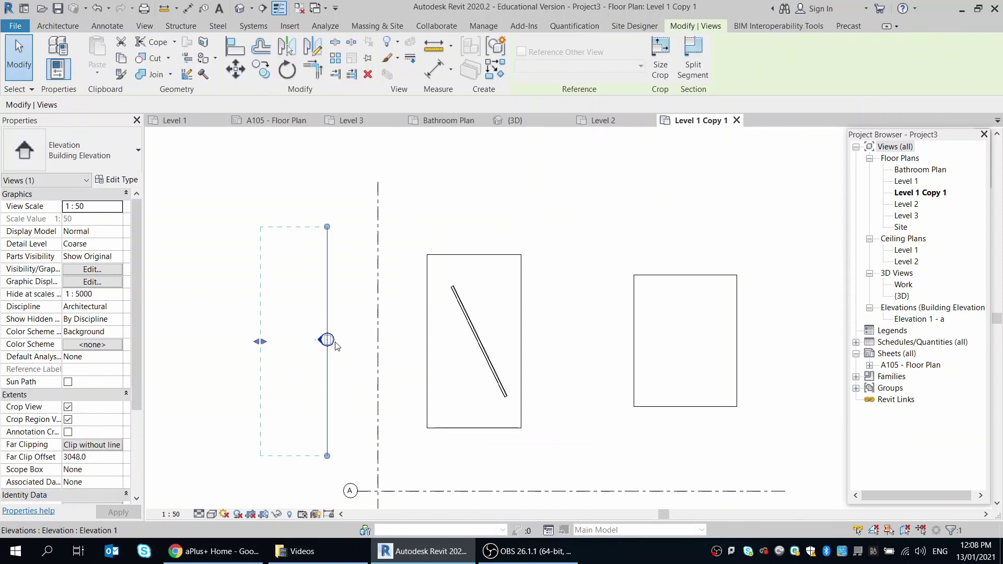
{"action": "left_click", "coordinate": [335, 345]}
{"action": "mouse_move", "coordinate": [334, 345]}
{"action": "left_mouse_down"}
{"action": "mouse_move", "coordinate": [559, 354]}
{"action": "mouse_move", "coordinate": [595, 335]}
{"action": "left_mouse_up"}
{"action": "left_click", "coordinate": [612, 399]}
Step: Move the Elevation 1 - a view extent line next to its relocated marker between the two outlines
{"action": "scroll", "coordinate": [644, 349], "scroll_direction": "up", "scroll_amount": 2}
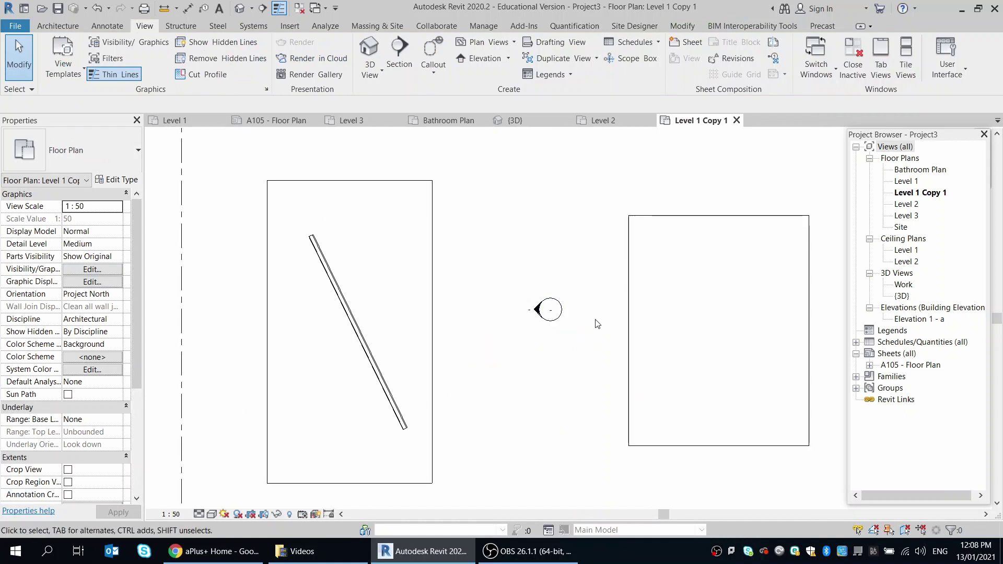
{"action": "left_click", "coordinate": [558, 324]}
{"action": "scroll", "coordinate": [531, 394], "scroll_direction": "up", "scroll_amount": 2}
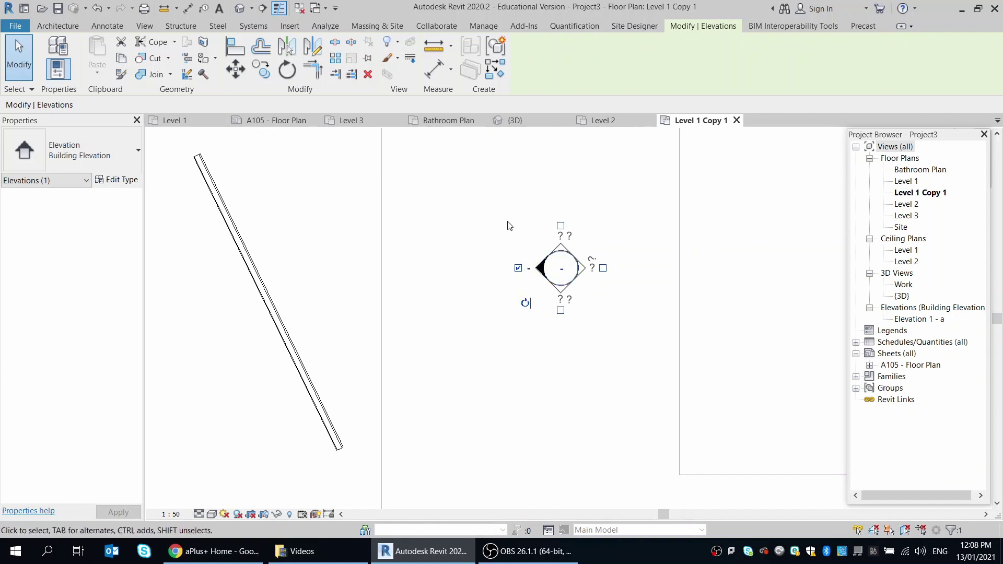
{"action": "left_click", "coordinate": [483, 206]}
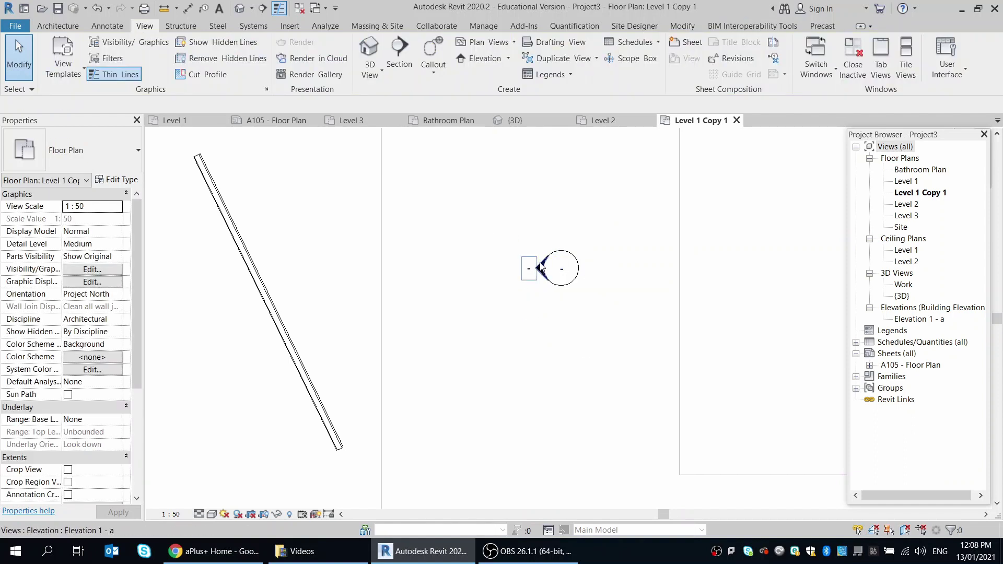
{"action": "left_click", "coordinate": [540, 267]}
{"action": "scroll", "coordinate": [489, 354], "scroll_direction": "down", "scroll_amount": 4}
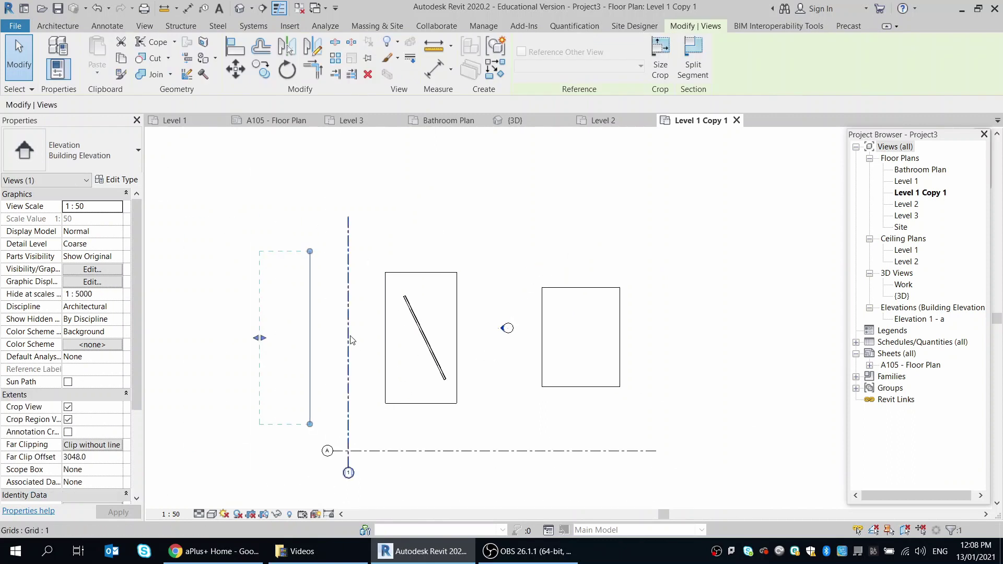
{"action": "left_click_drag", "start_coordinate": [312, 317], "coordinate": [511, 327]}
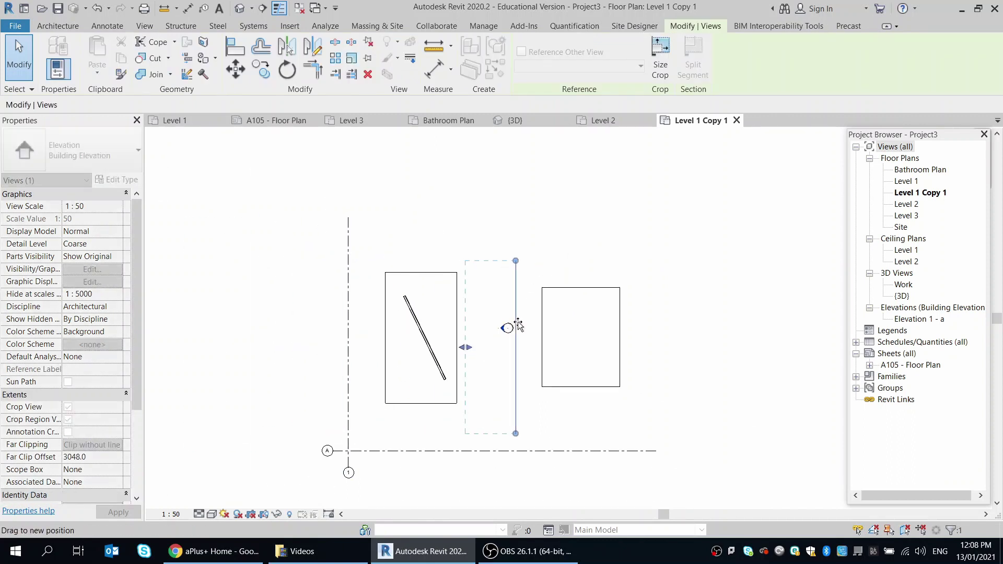
{"action": "left_click", "coordinate": [515, 343]}
Step: Add north-, east- and south-facing elevation views to the marker between the outlines
{"action": "scroll", "coordinate": [516, 343], "scroll_direction": "up", "scroll_amount": 5}
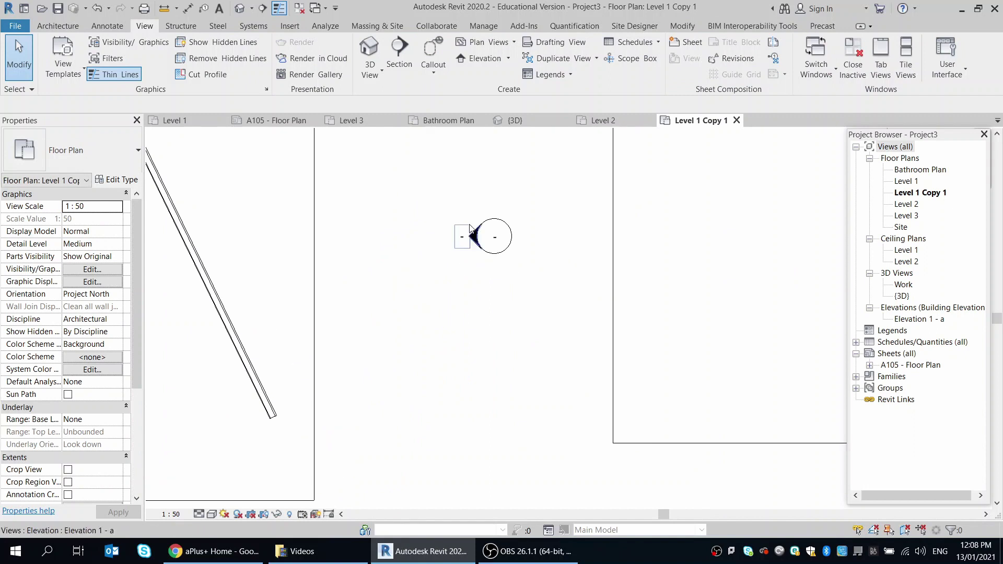
{"action": "scroll", "coordinate": [491, 370], "scroll_direction": "down", "scroll_amount": 2}
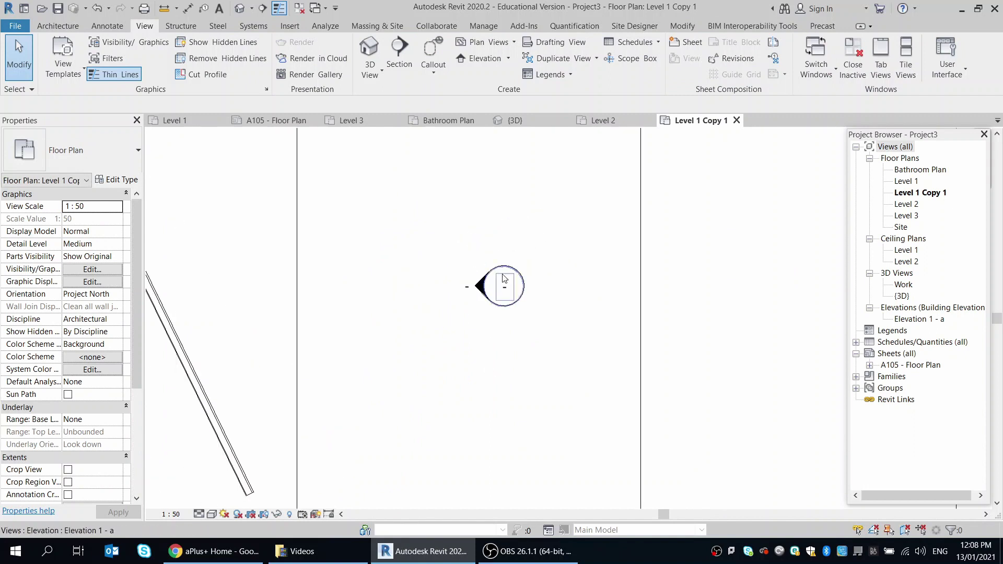
{"action": "left_click", "coordinate": [512, 271]}
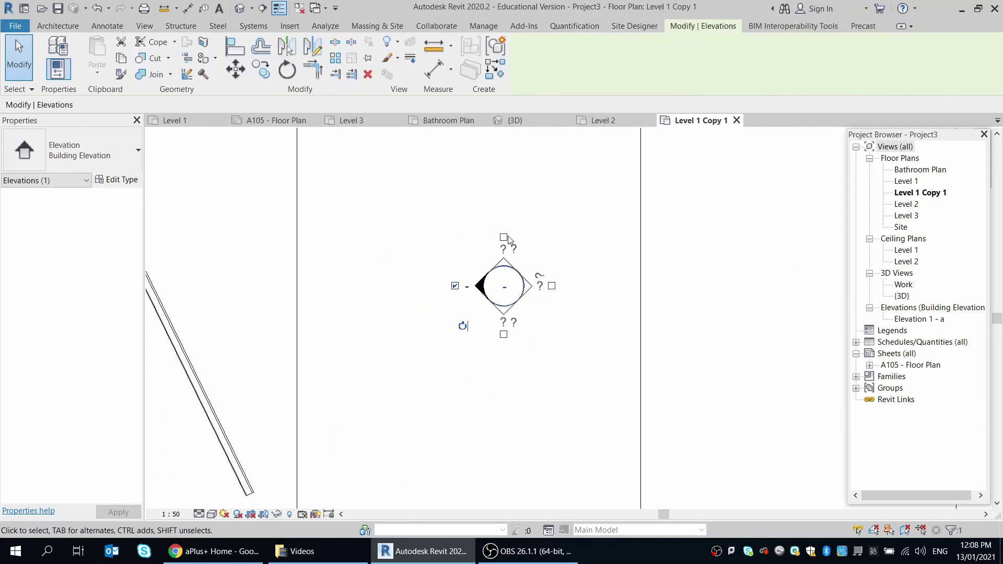
{"action": "left_click", "coordinate": [504, 238]}
{"action": "left_click", "coordinate": [552, 286]}
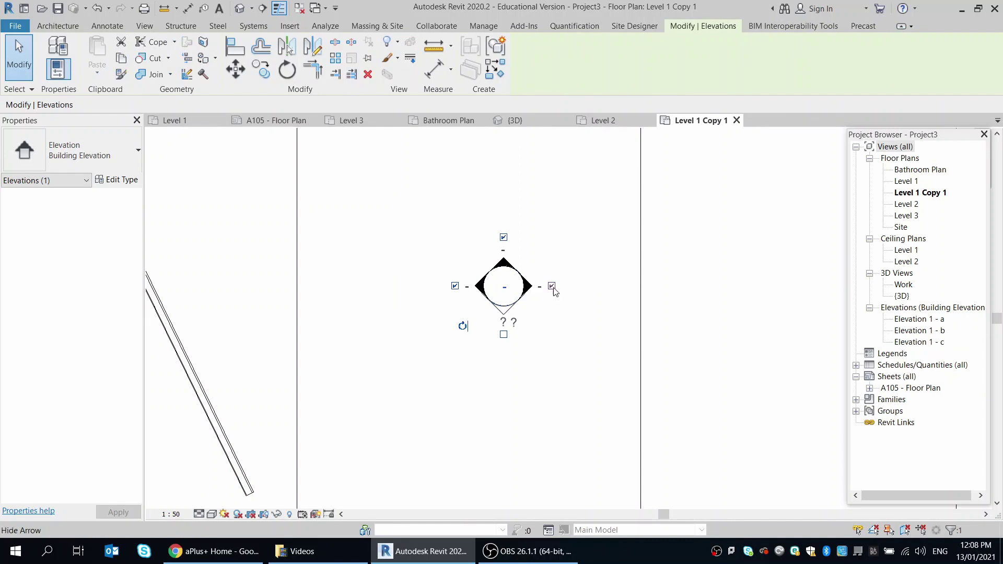
{"action": "left_click", "coordinate": [504, 334]}
{"action": "left_click", "coordinate": [567, 391]}
{"action": "scroll", "coordinate": [511, 363], "scroll_direction": "down", "scroll_amount": 2}
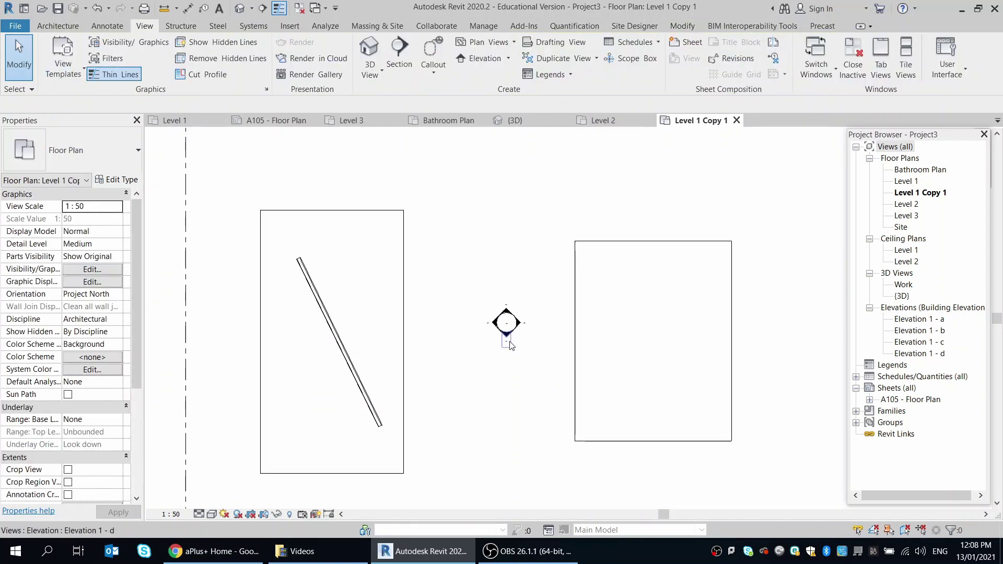
Step: Examine the view extents of the east- and south-facing elevations on the central marker
{"action": "left_click", "coordinate": [522, 325]}
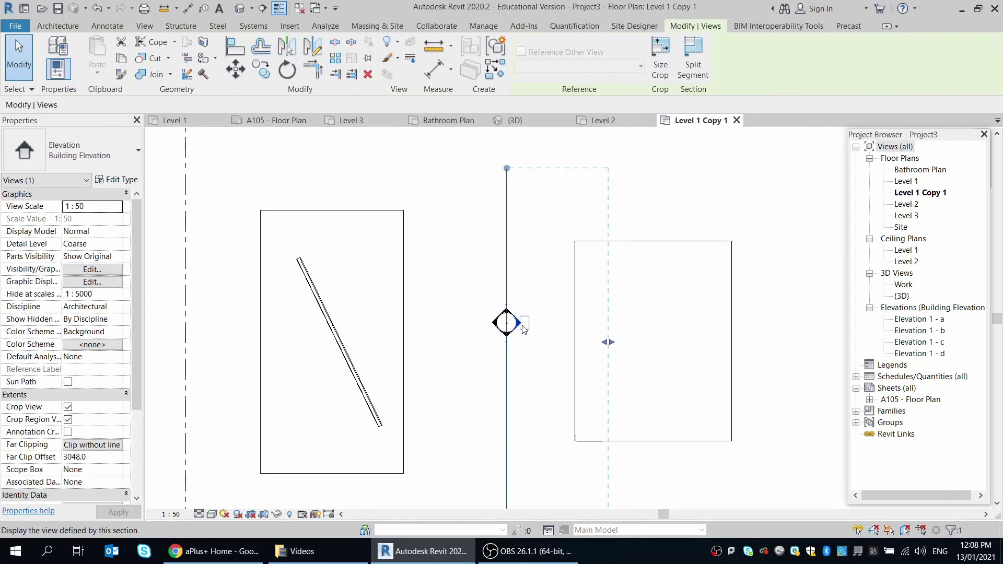
{"action": "scroll", "coordinate": [511, 354], "scroll_direction": "up", "scroll_amount": 4}
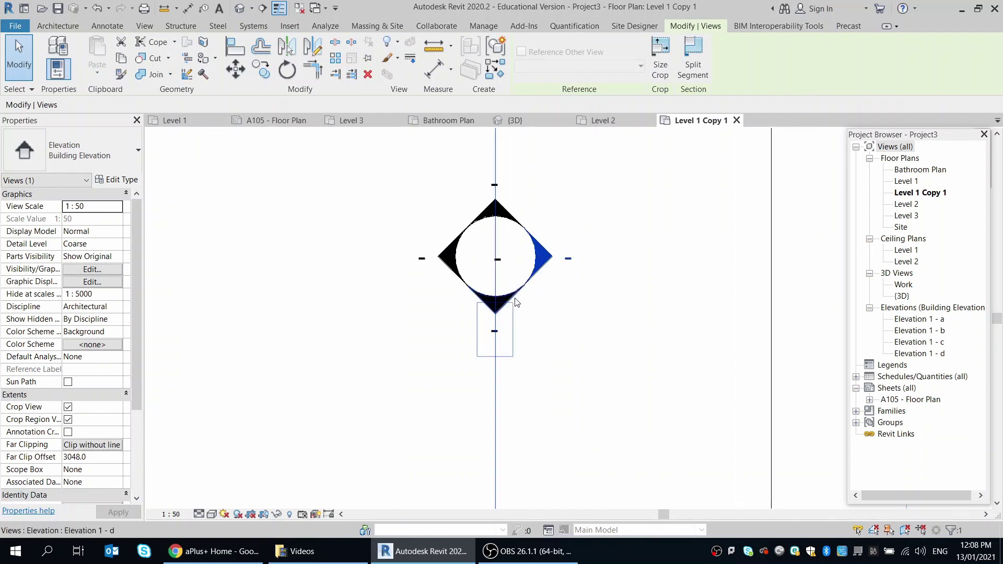
{"action": "left_click", "coordinate": [511, 306]}
{"action": "scroll", "coordinate": [598, 336], "scroll_direction": "down", "scroll_amount": 7}
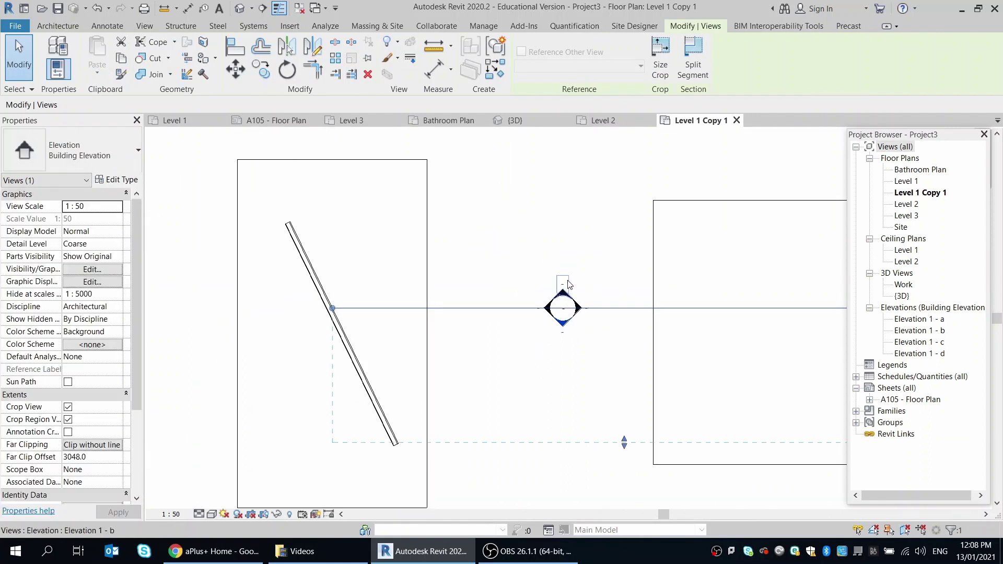
{"action": "scroll", "coordinate": [567, 283], "scroll_direction": "up", "scroll_amount": 4}
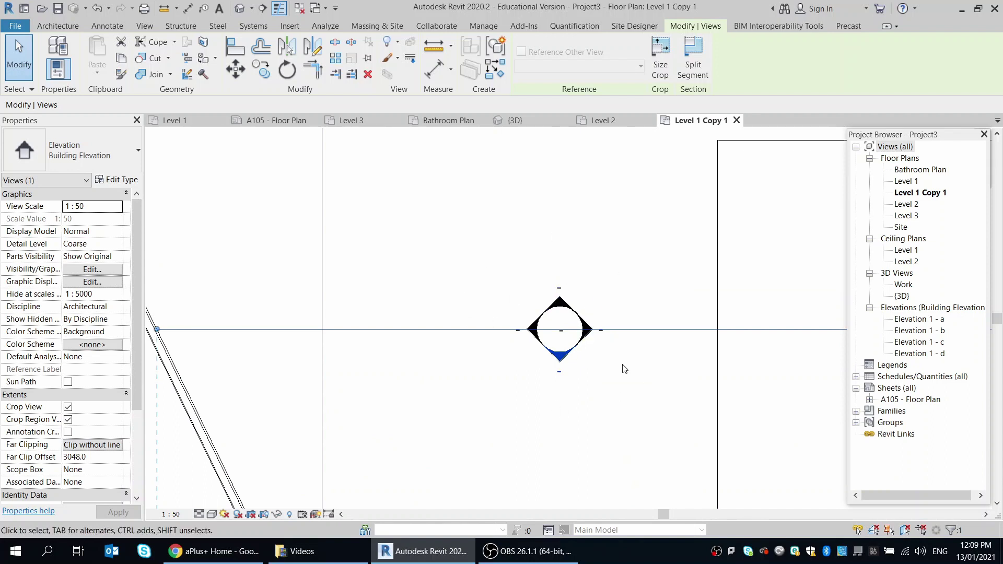
Step: Remove the added elevation views from the central marker, including the north-facing Elevation 1 - b, keeping only the west-facing one
{"action": "left_click", "coordinate": [628, 383]}
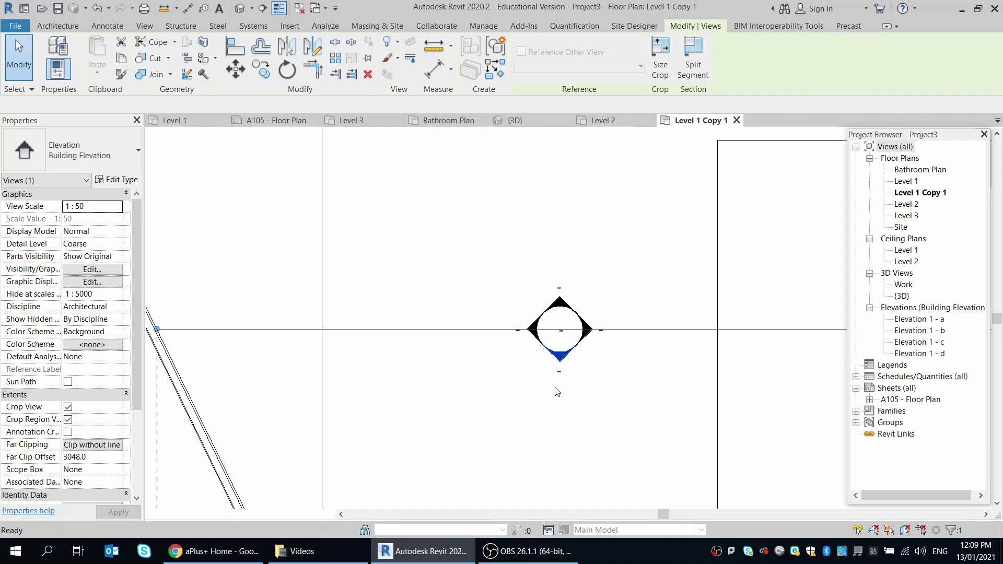
{"action": "scroll", "coordinate": [518, 281], "scroll_direction": "up", "scroll_amount": 4}
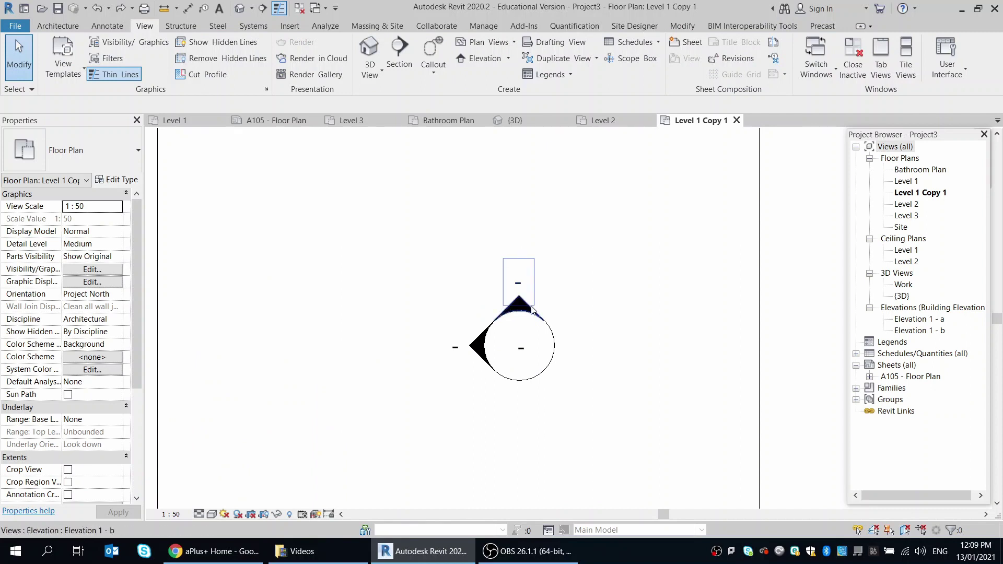
{"action": "left_click", "coordinate": [562, 352]}
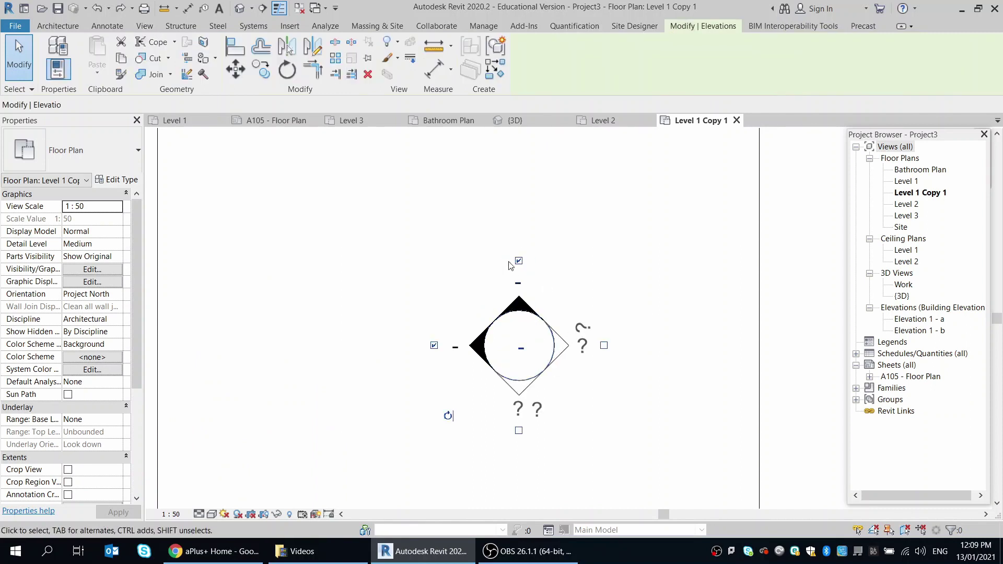
{"action": "key", "text": "Delete"}
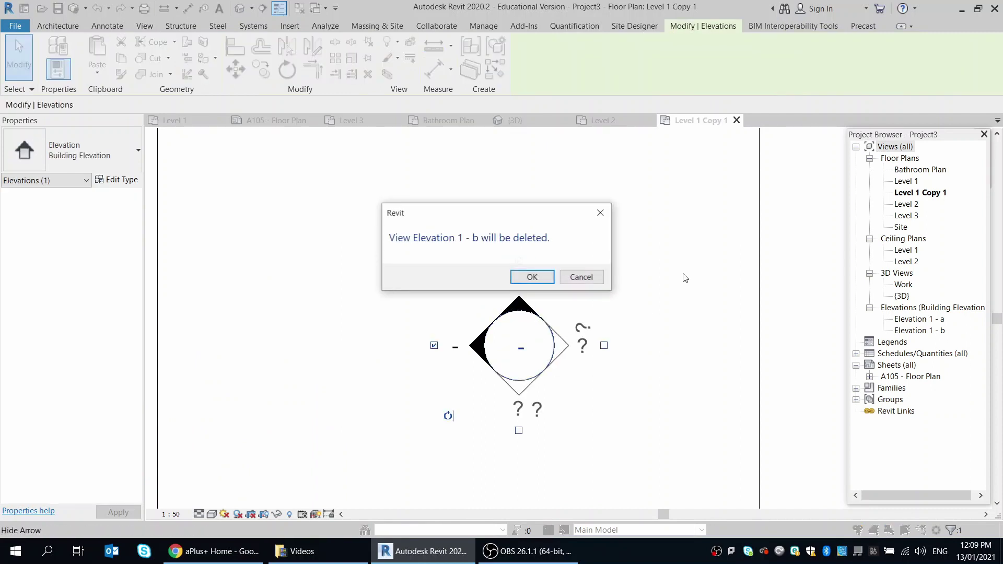
{"action": "left_click", "coordinate": [533, 277]}
Step: Examine the view extent of the west-facing Elevation 1 - a between the two outlines
{"action": "scroll", "coordinate": [695, 297], "scroll_direction": "down", "scroll_amount": 2}
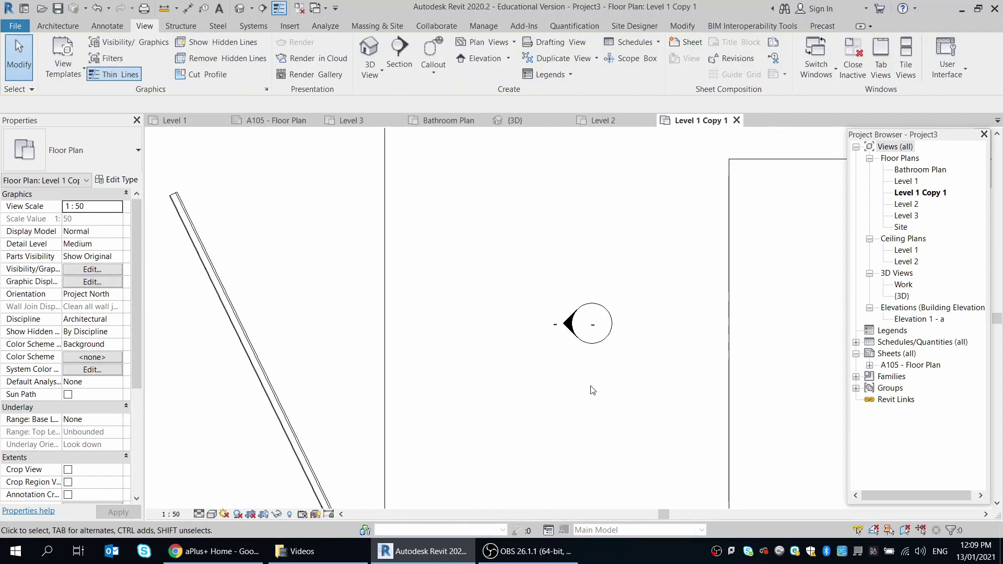
{"action": "left_click", "coordinate": [571, 324]}
{"action": "scroll", "coordinate": [628, 407], "scroll_direction": "down", "scroll_amount": 2}
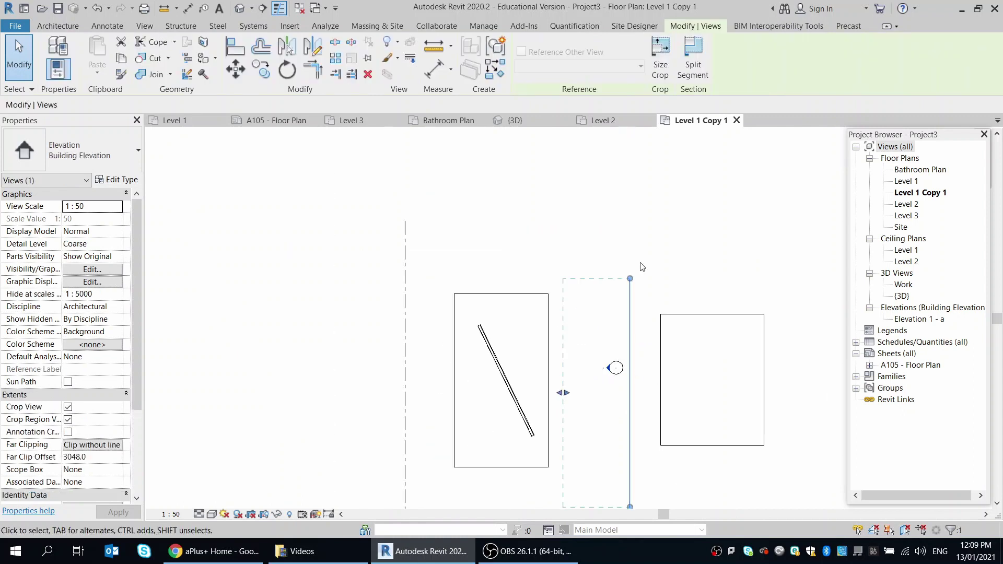
{"action": "scroll", "coordinate": [659, 250], "scroll_direction": "down", "scroll_amount": 1}
{"action": "scroll", "coordinate": [649, 421], "scroll_direction": "up", "scroll_amount": 1}
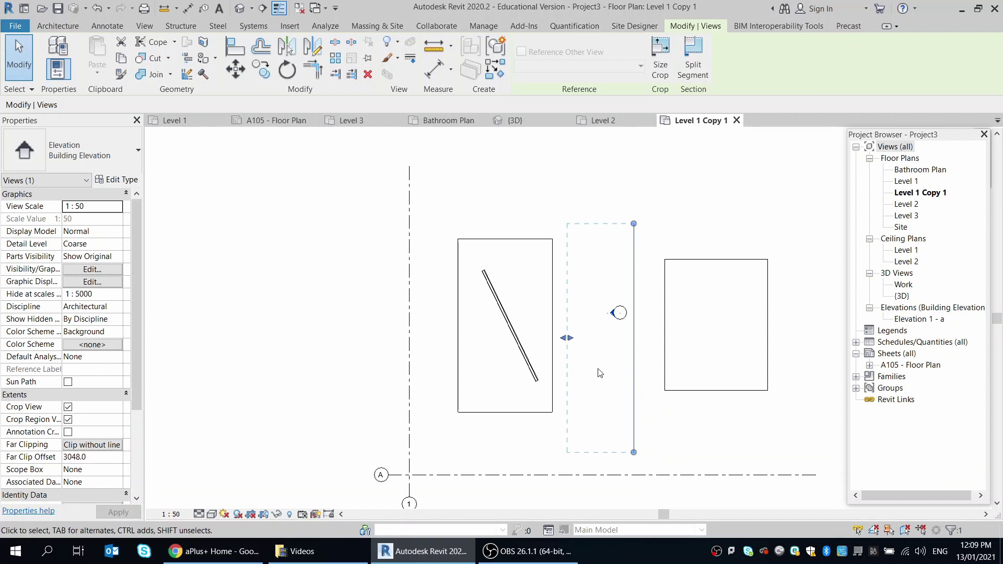
{"action": "left_click", "coordinate": [654, 407]}
Step: Open the Elevation 1 - a view to examine it, and return to Level 1 Copy 1 to compare its view extent
{"action": "scroll", "coordinate": [647, 340], "scroll_direction": "up", "scroll_amount": 4}
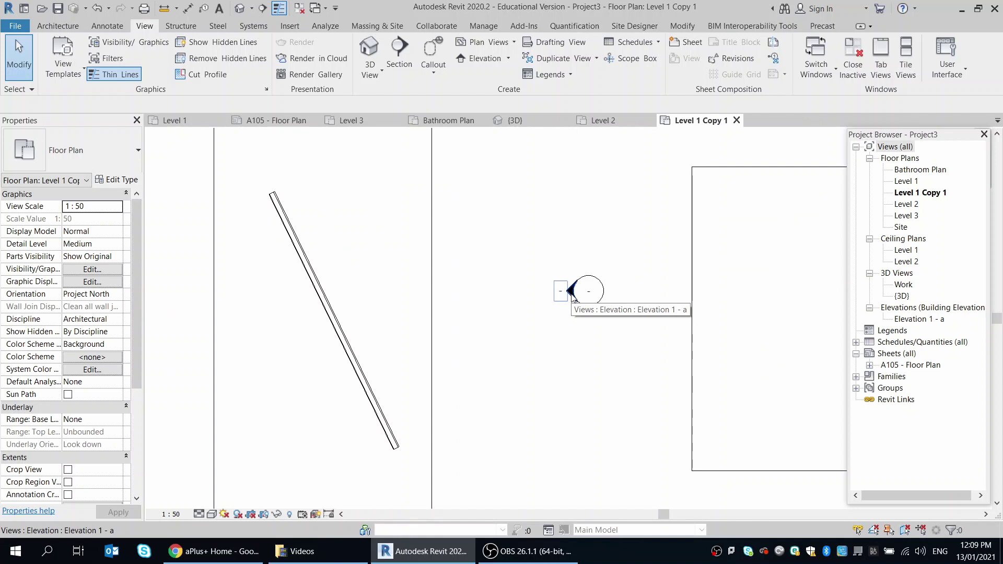
{"action": "double_click", "coordinate": [572, 295]}
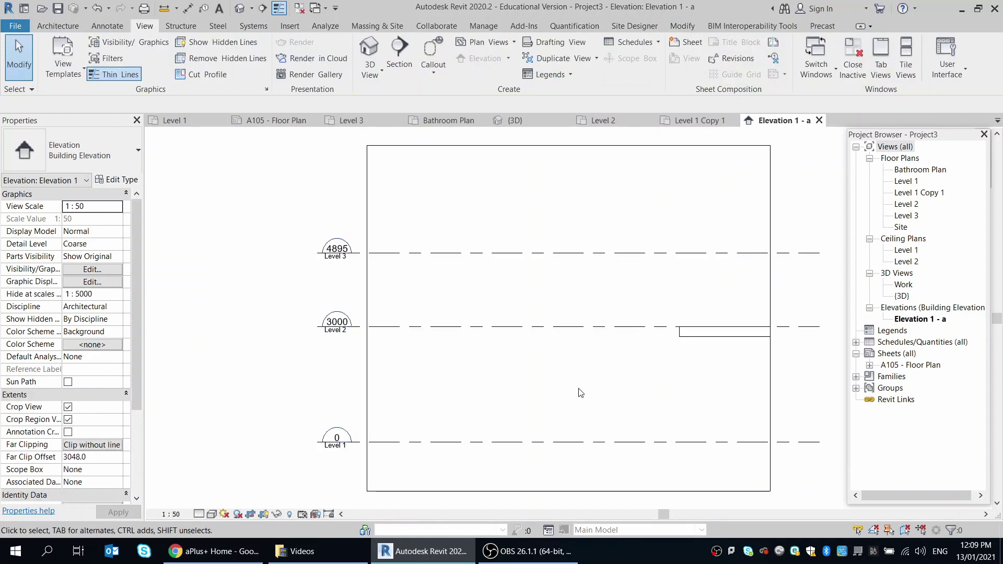
{"action": "scroll", "coordinate": [581, 393], "scroll_direction": "down", "scroll_amount": 1}
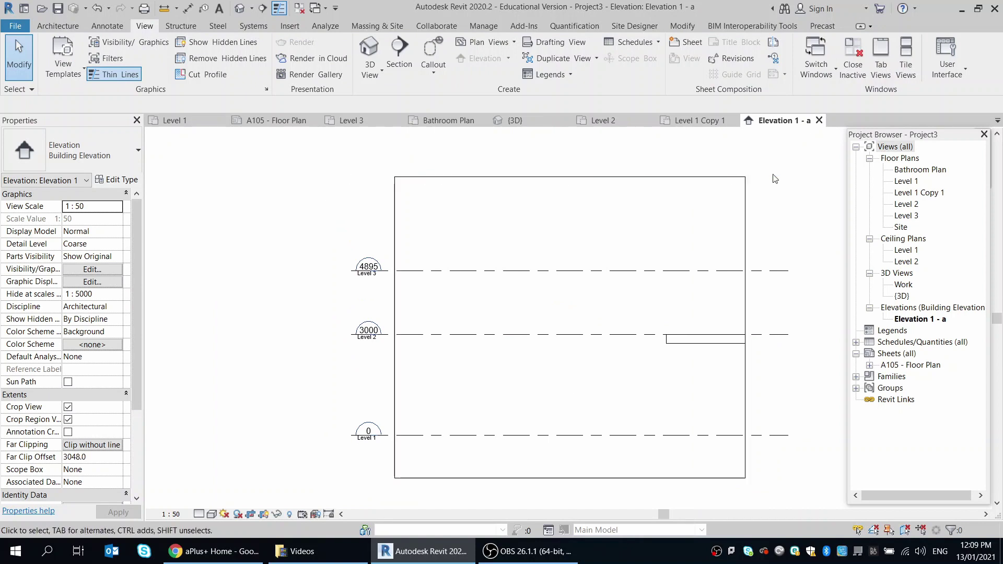
{"action": "left_click", "coordinate": [701, 221]}
{"action": "left_click", "coordinate": [696, 121]}
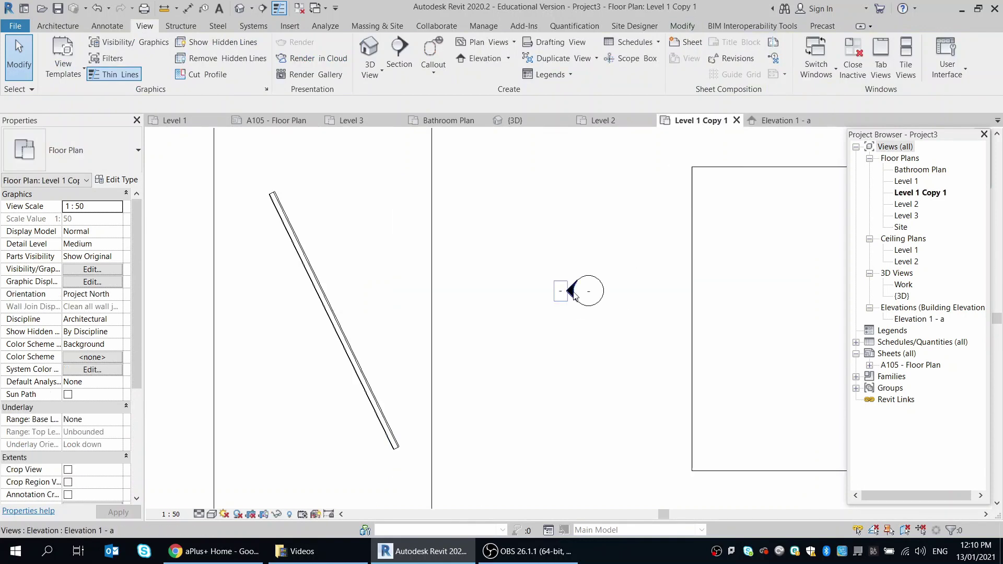
{"action": "left_click", "coordinate": [571, 291]}
{"action": "scroll", "coordinate": [593, 250], "scroll_direction": "down", "scroll_amount": 2}
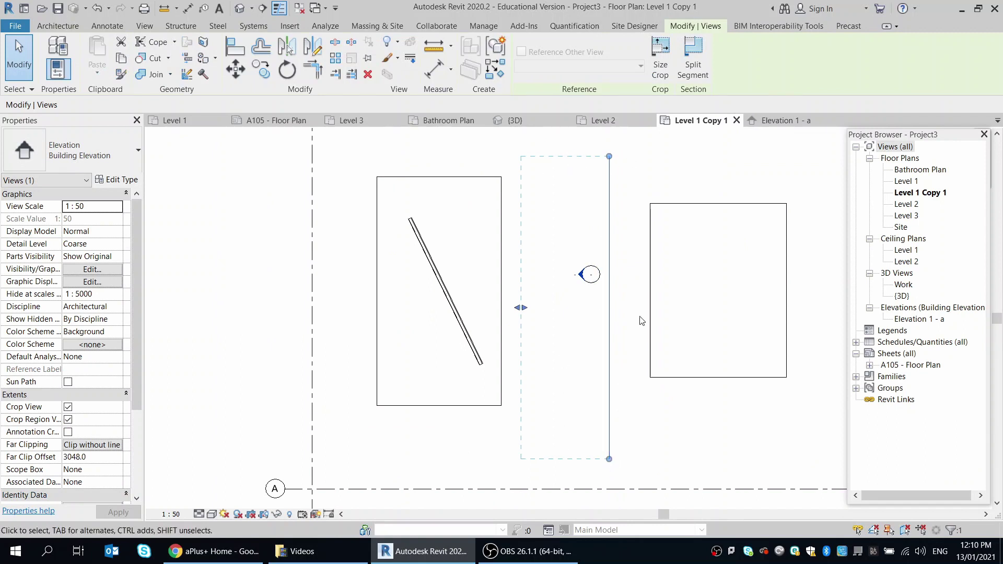
Step: Widen the crop region of Elevation 1 - a on its right side so it takes in the full slab below Level 2
{"action": "left_click", "coordinate": [786, 121]}
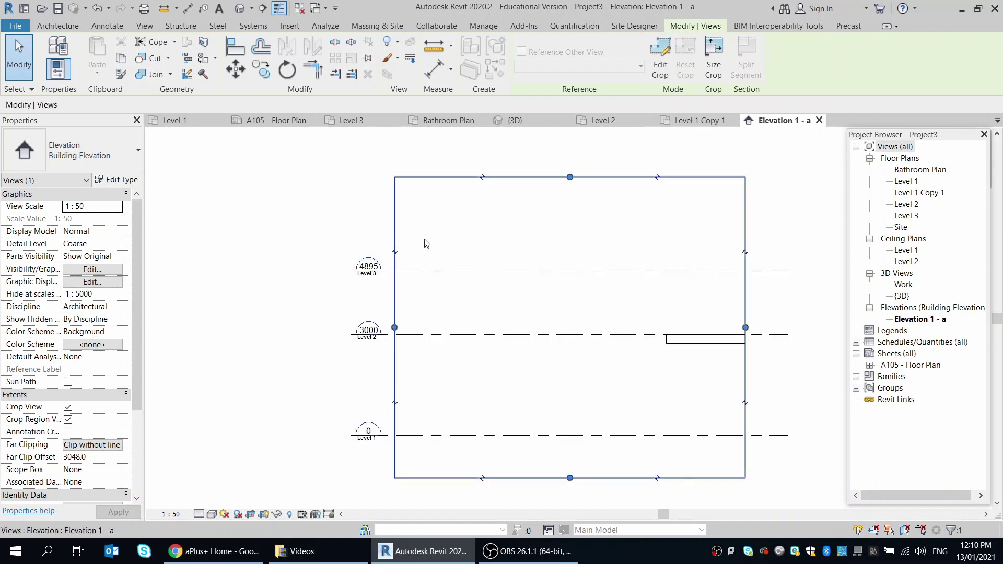
{"action": "left_click", "coordinate": [630, 224]}
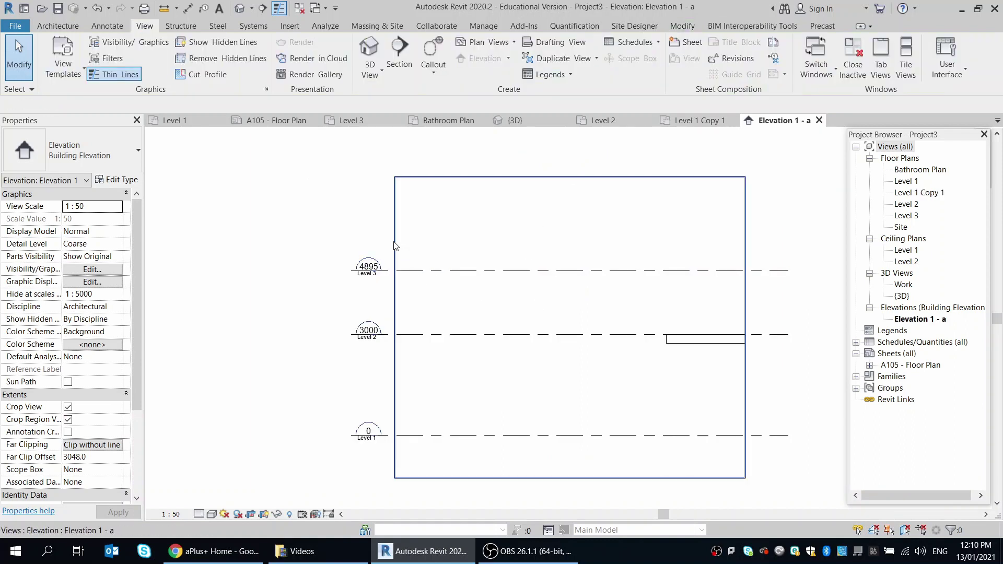
{"action": "left_click", "coordinate": [395, 246]}
{"action": "left_click_drag", "start_coordinate": [746, 328], "coordinate": [818, 328]}
{"action": "left_click", "coordinate": [700, 149]}
Step: Compare the west-facing elevation's view extent in Level 1 Copy 1 with the content of Elevation 1 - a
{"action": "left_click", "coordinate": [700, 120]}
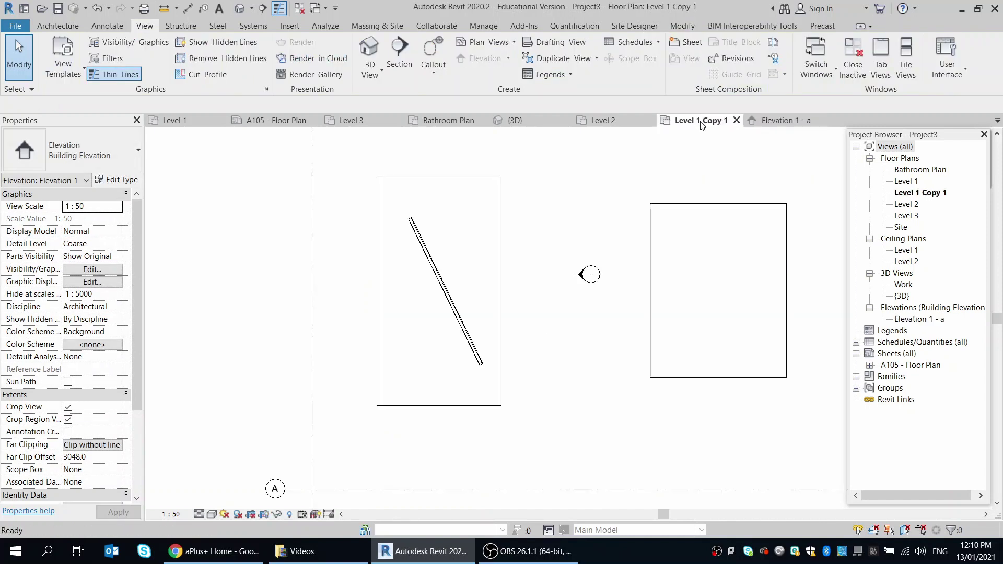
{"action": "left_click", "coordinate": [583, 278]}
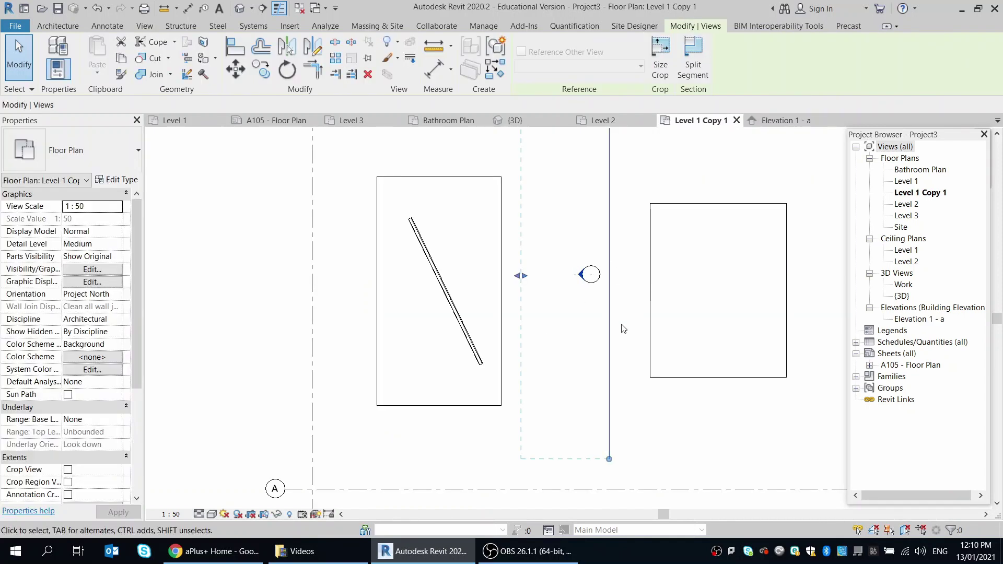
{"action": "scroll", "coordinate": [621, 328], "scroll_direction": "down", "scroll_amount": 2}
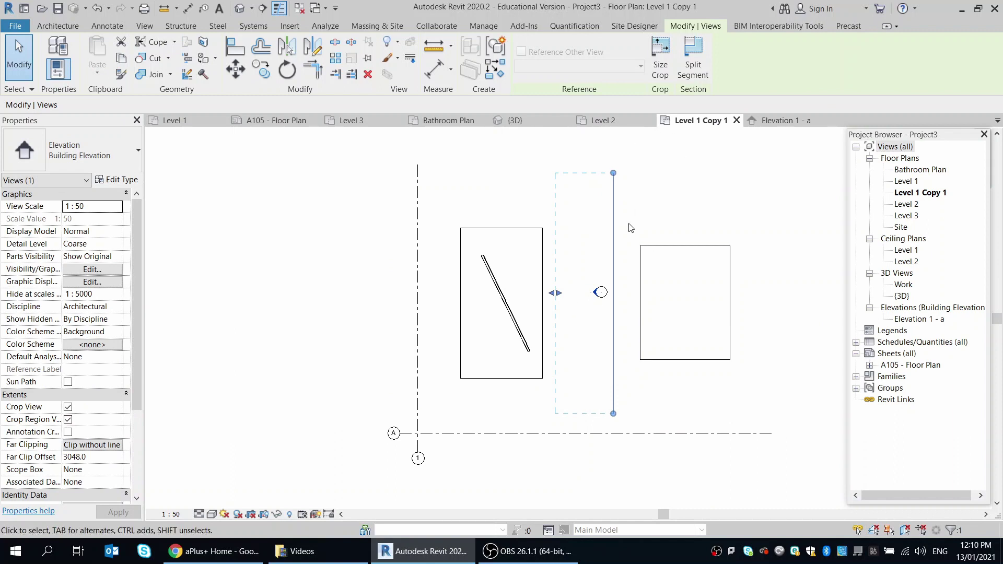
{"action": "scroll", "coordinate": [594, 343], "scroll_direction": "up", "scroll_amount": 2}
{"action": "scroll", "coordinate": [594, 346], "scroll_direction": "down", "scroll_amount": 1}
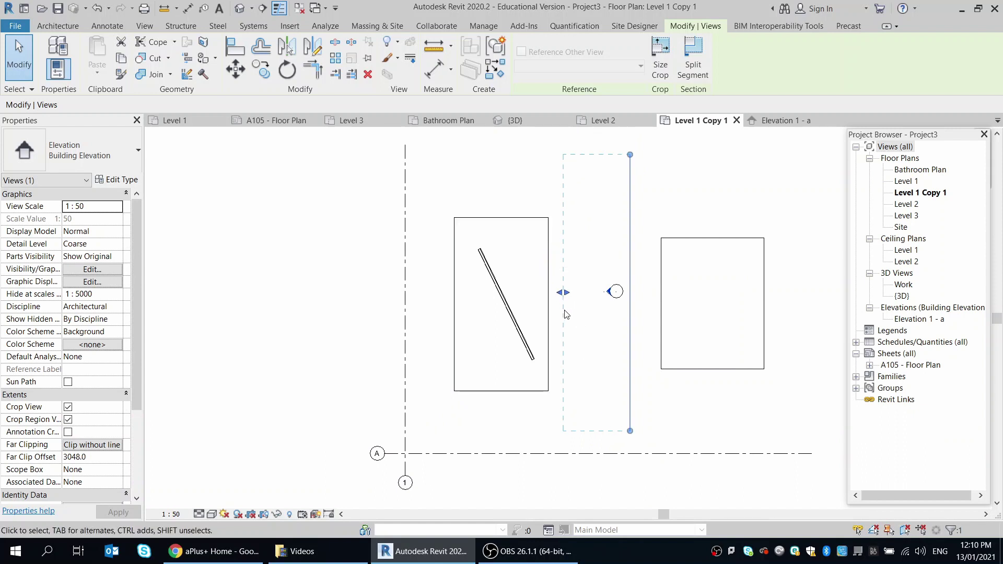
{"action": "left_click", "coordinate": [788, 124]}
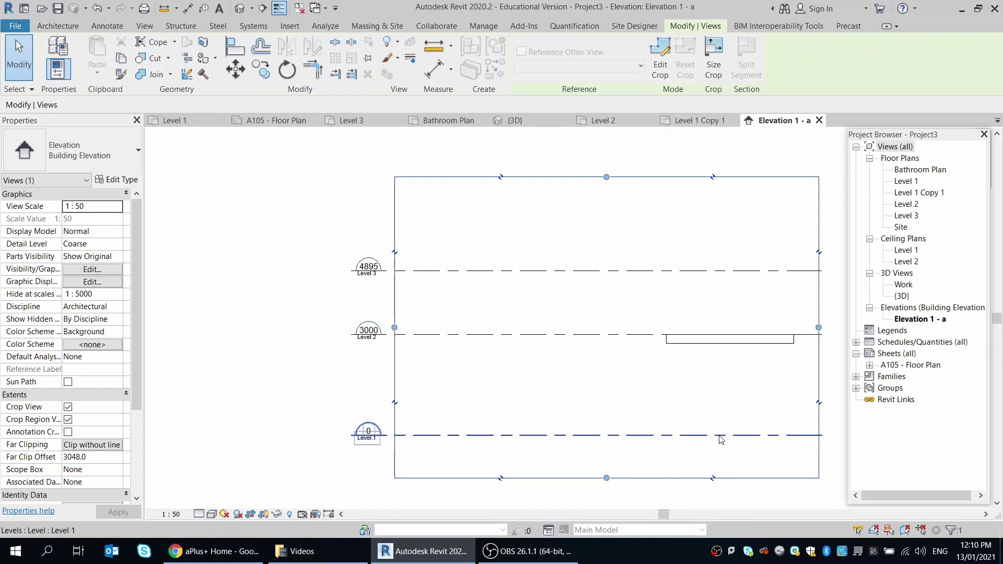
{"action": "left_click", "coordinate": [687, 122]}
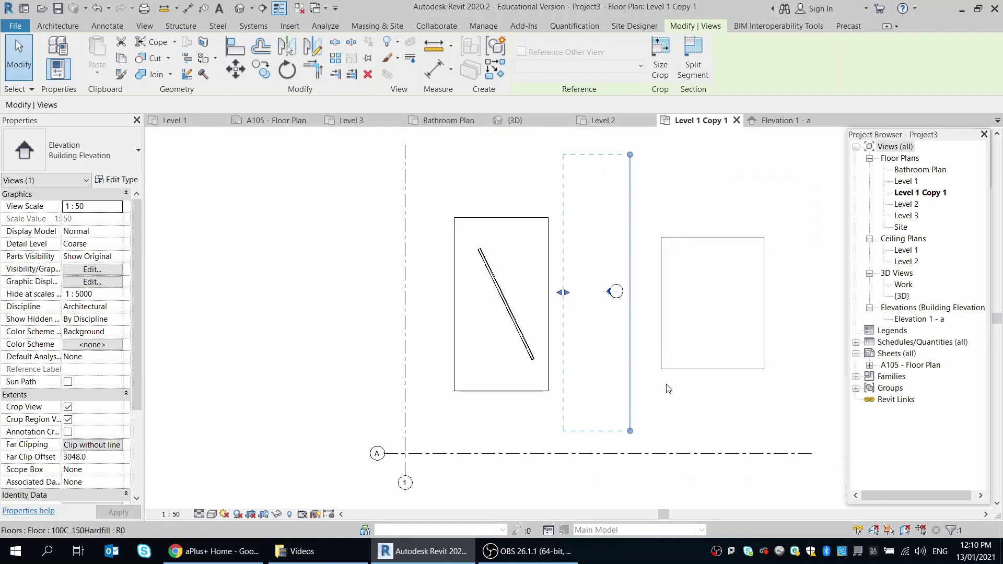
Step: Extend the far clip of Elevation 1 - a west past the outline with the slanted wall, about 8504 deep, and check the elevation
{"action": "left_click_drag", "start_coordinate": [565, 293], "coordinate": [443, 292]}
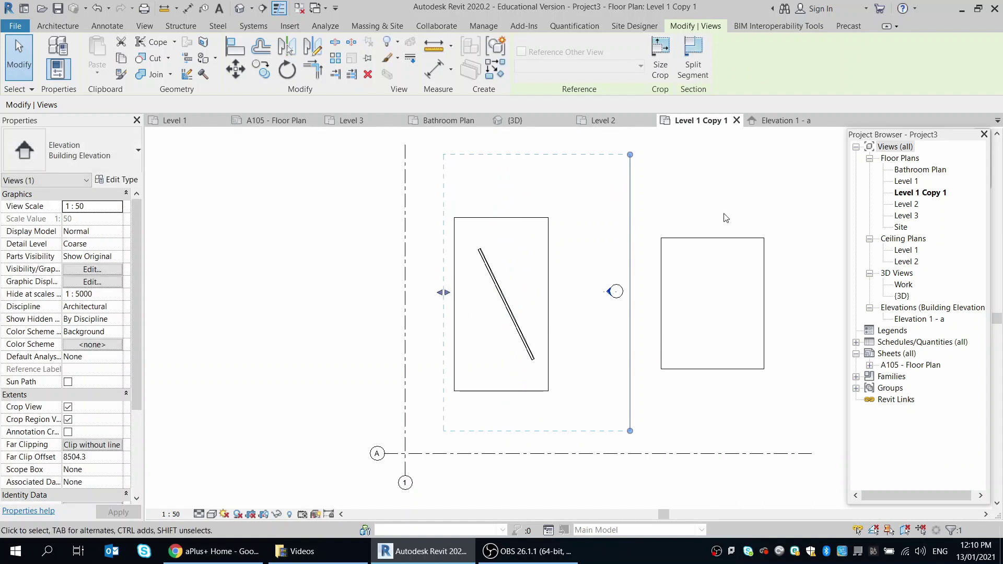
{"action": "left_click", "coordinate": [792, 120]}
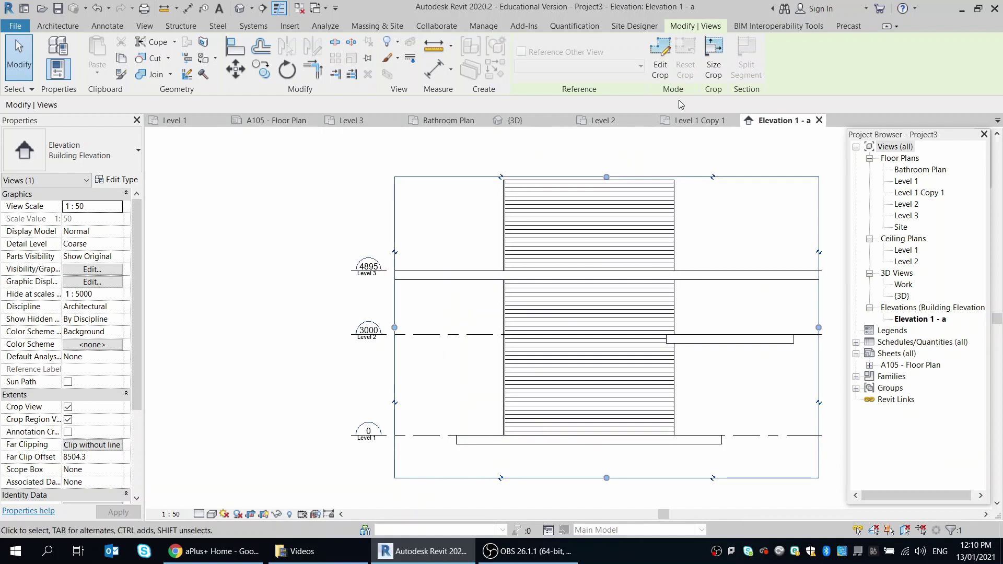
{"action": "left_click", "coordinate": [703, 120]}
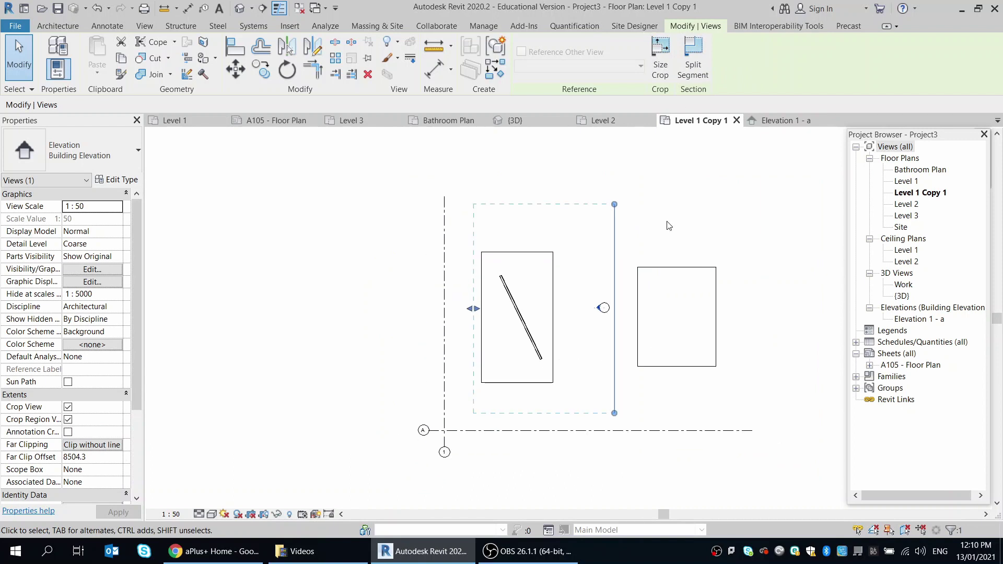
{"action": "scroll", "coordinate": [669, 225], "scroll_direction": "up", "scroll_amount": 1}
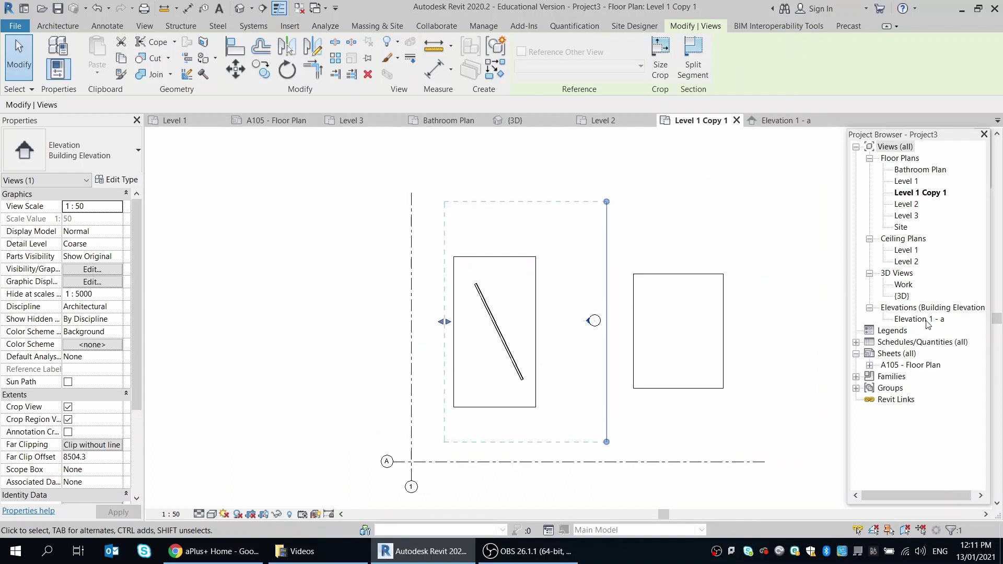
{"action": "left_click", "coordinate": [703, 198]}
Step: Draw two walls in an L shape inside the eastern outline, one horizontal and one running down about 3300 mm from its right end
{"action": "scroll", "coordinate": [580, 308], "scroll_direction": "up", "scroll_amount": 1}
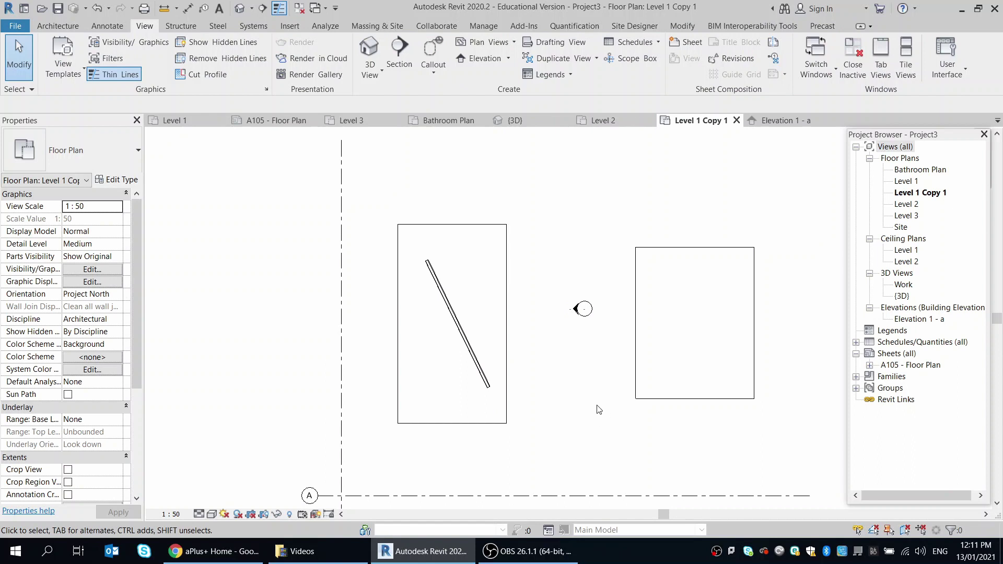
{"action": "scroll", "coordinate": [580, 367], "scroll_direction": "up", "scroll_amount": 1}
{"action": "scroll", "coordinate": [570, 346], "scroll_direction": "down", "scroll_amount": 2}
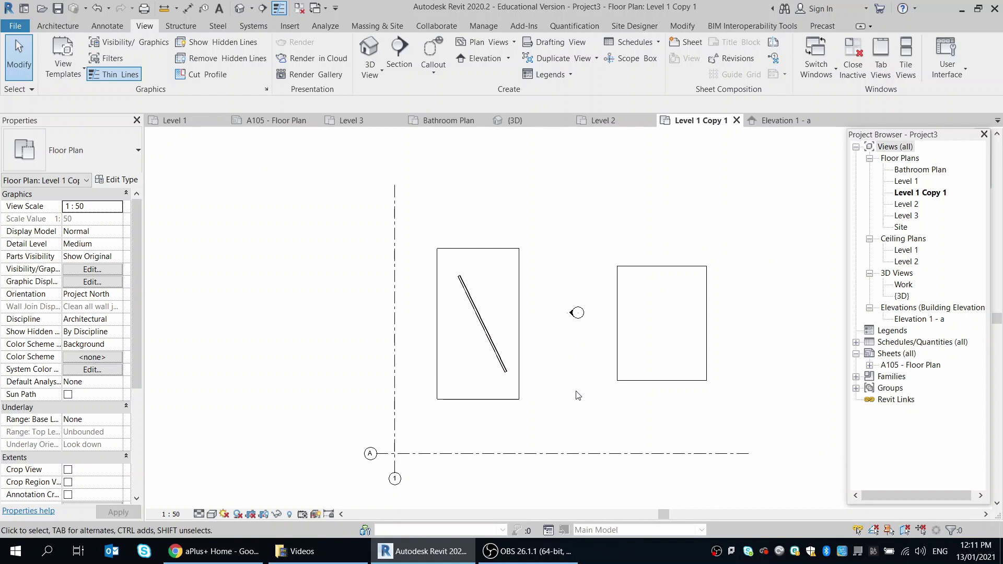
{"action": "scroll", "coordinate": [505, 413], "scroll_direction": "right", "scroll_amount": 2, "text": "shift"}
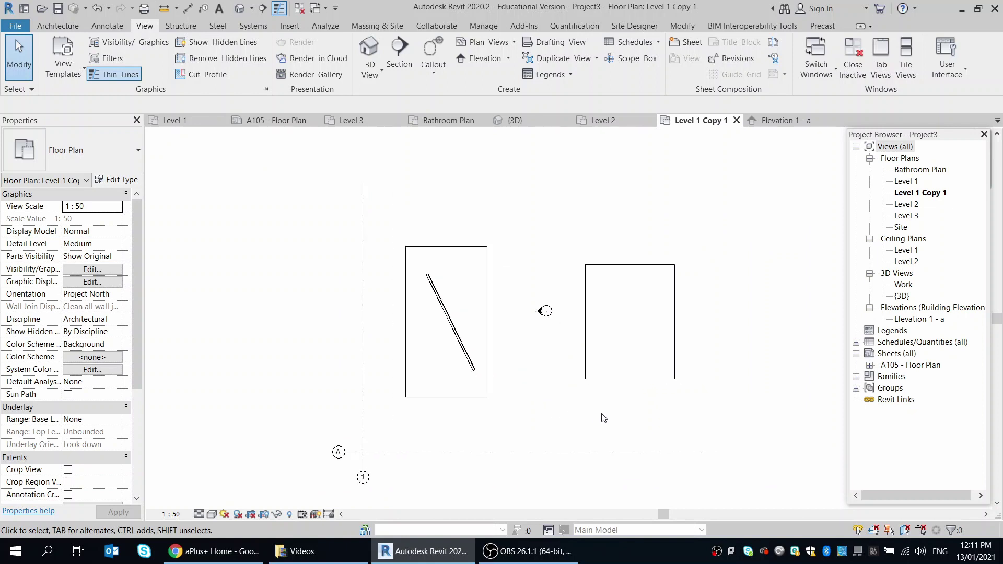
{"action": "scroll", "coordinate": [633, 300], "scroll_direction": "up", "scroll_amount": 4}
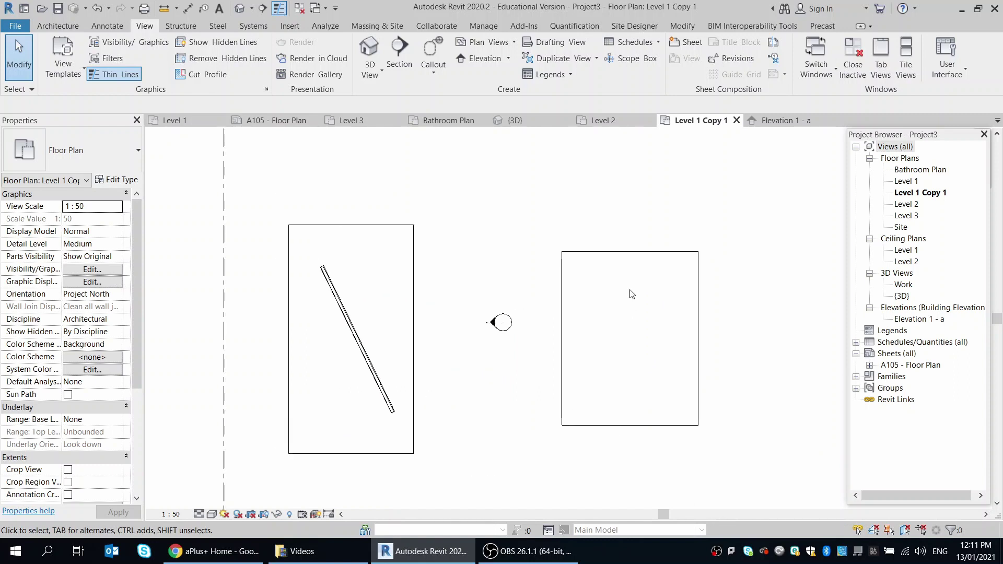
{"action": "key", "text": "w"}
{"action": "key", "text": "a"}
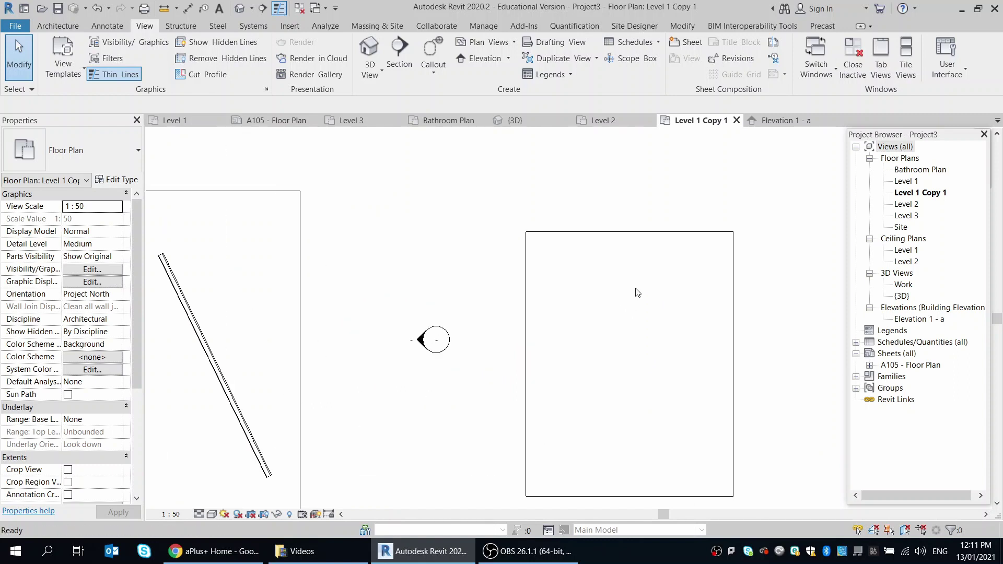
{"action": "left_click", "coordinate": [577, 273]}
{"action": "left_click", "coordinate": [665, 273]}
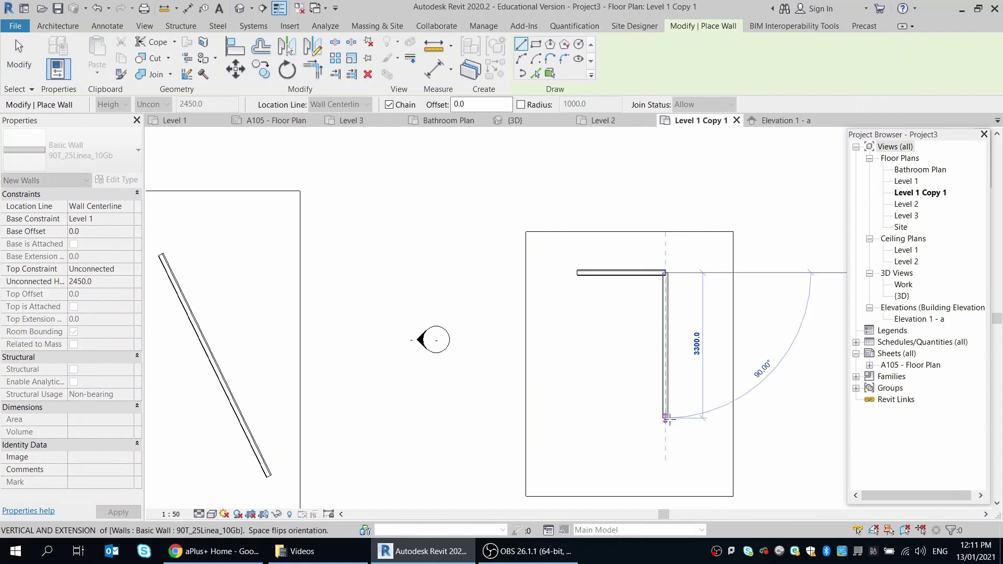
{"action": "left_click", "coordinate": [665, 418]}
{"action": "key", "text": "Escape"}
{"action": "key", "text": "Escape"}
{"action": "scroll", "coordinate": [587, 401], "scroll_direction": "down", "scroll_amount": 2}
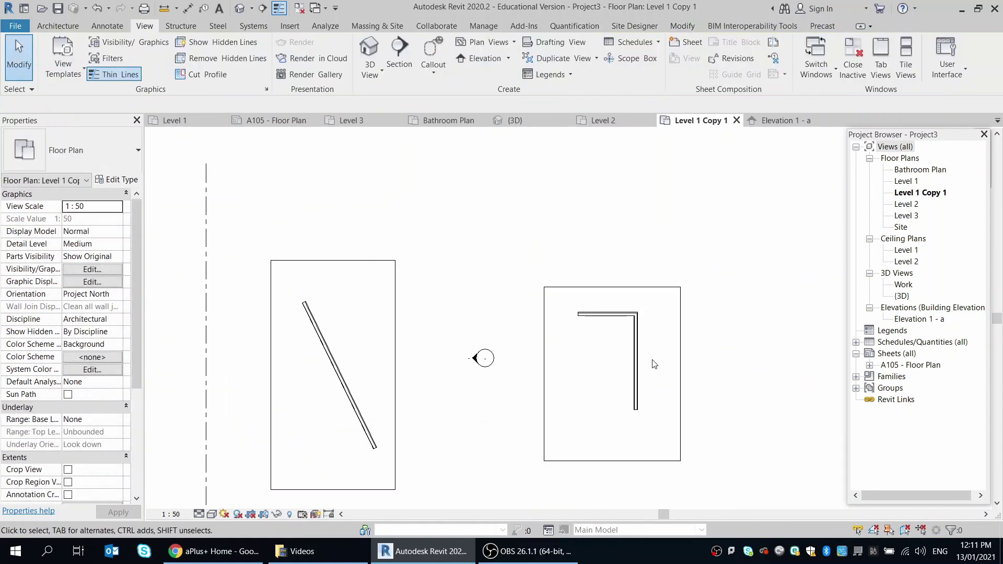
Step: Preview how a new elevation marker orients itself beside the L-shaped walls and the slanted wall, without placing it
{"action": "left_click", "coordinate": [485, 58]}
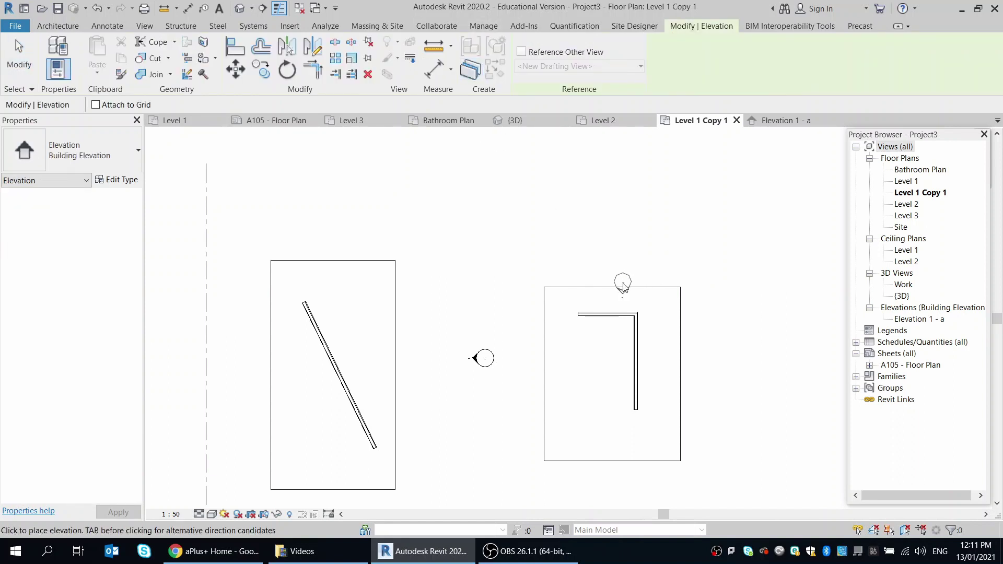
{"action": "scroll", "coordinate": [623, 285], "scroll_direction": "up", "scroll_amount": 3}
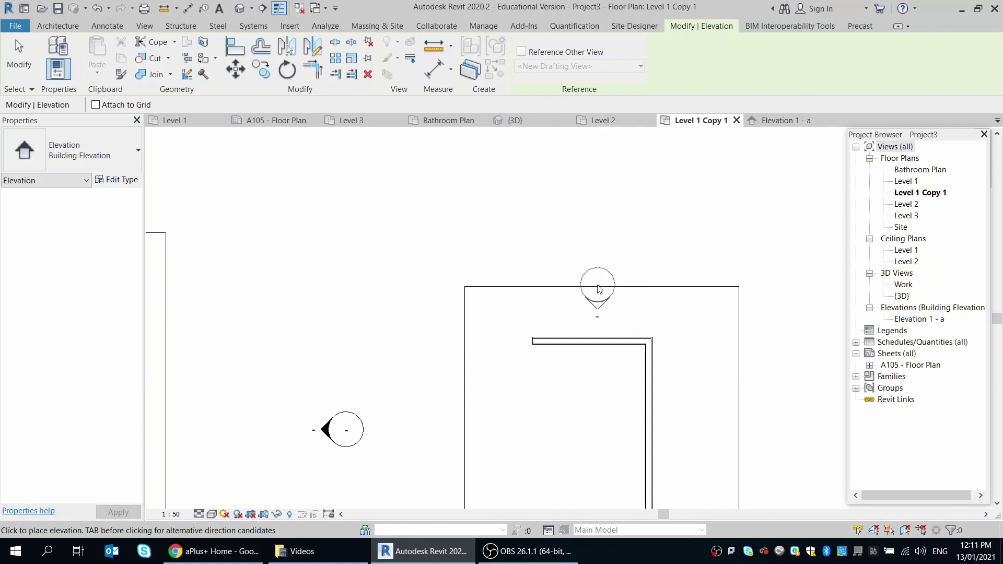
{"action": "scroll", "coordinate": [606, 296], "scroll_direction": "down", "scroll_amount": 2}
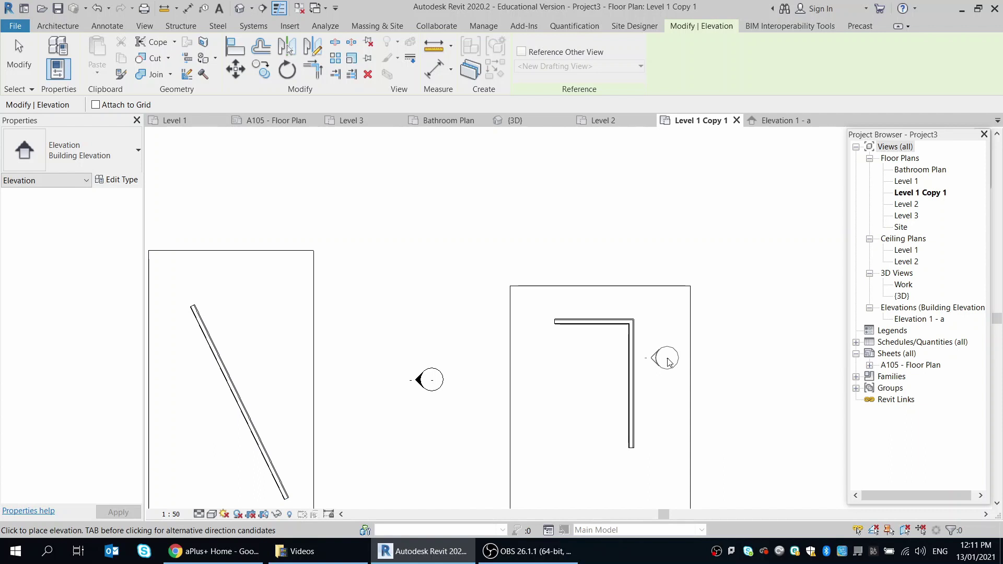
{"action": "scroll", "coordinate": [690, 332], "scroll_direction": "down", "scroll_amount": 2}
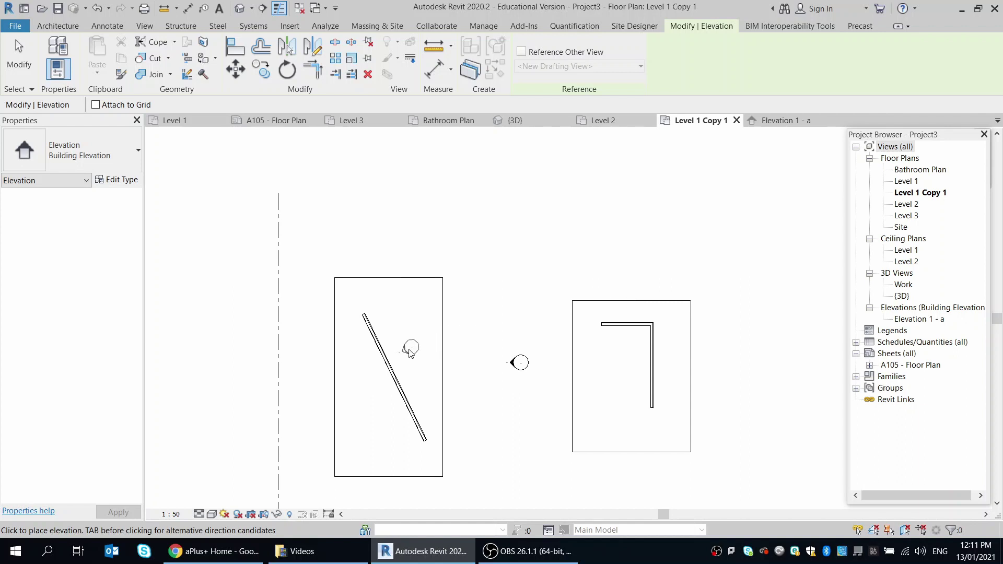
{"action": "scroll", "coordinate": [411, 352], "scroll_direction": "up", "scroll_amount": 2}
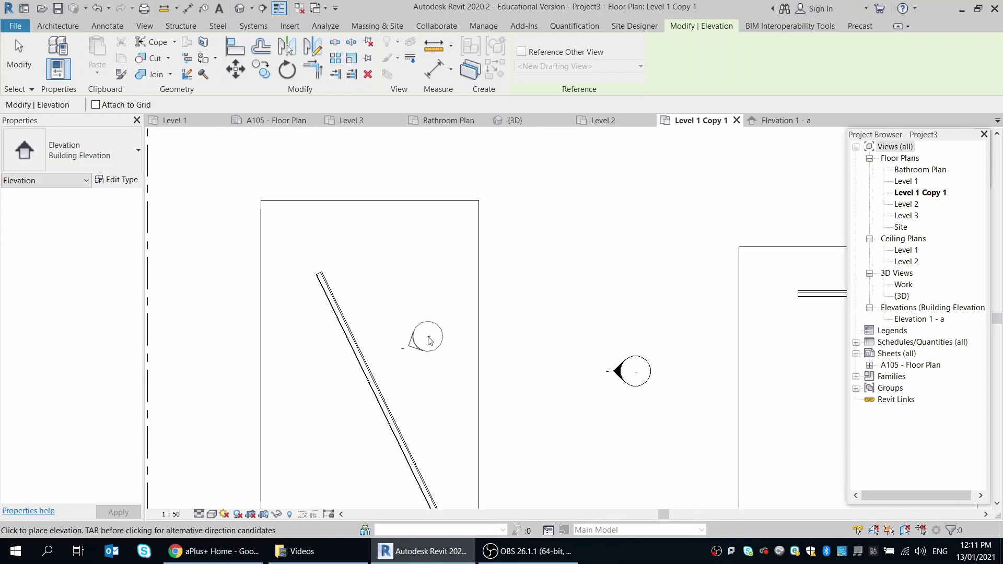
{"action": "scroll", "coordinate": [429, 341], "scroll_direction": "down", "scroll_amount": 2}
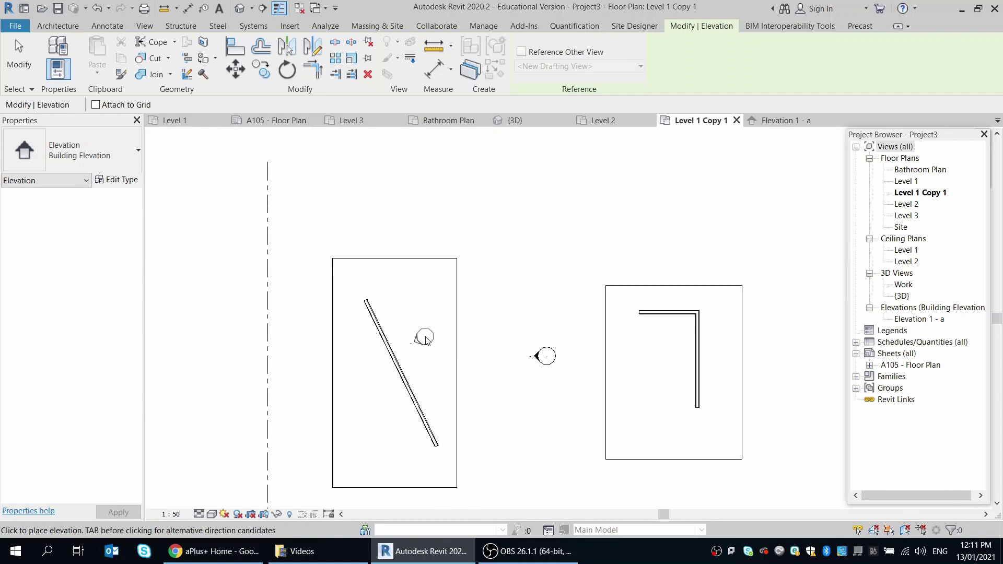
{"action": "key", "text": "Escape"}
Step: Move the whole elevation marker from between the two outlines to the east side of the outline with the L-shaped walls
{"action": "scroll", "coordinate": [544, 371], "scroll_direction": "up", "scroll_amount": 2}
{"action": "scroll", "coordinate": [553, 402], "scroll_direction": "up", "scroll_amount": 2}
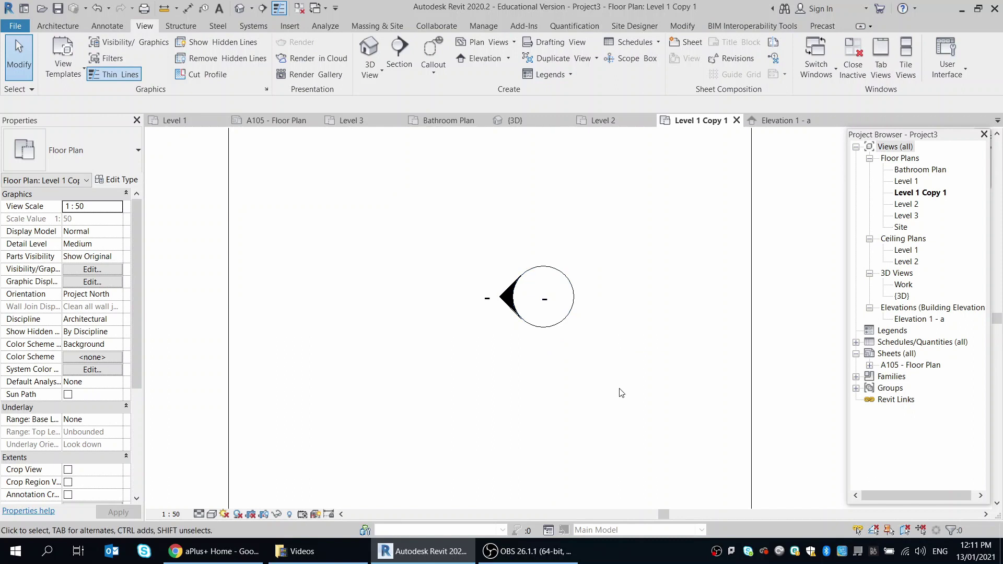
{"action": "scroll", "coordinate": [621, 393], "scroll_direction": "down", "scroll_amount": 2}
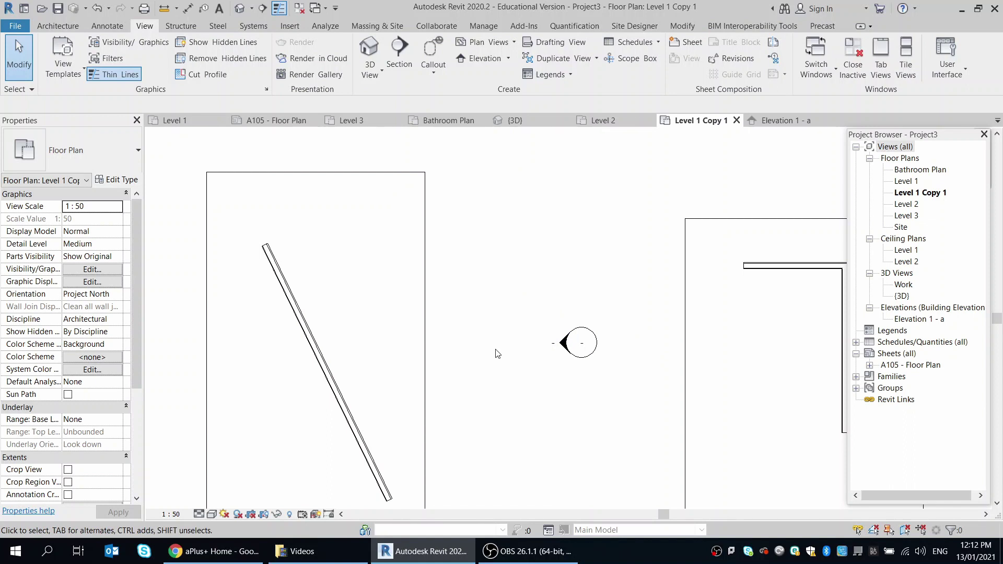
{"action": "scroll", "coordinate": [477, 325], "scroll_direction": "down", "scroll_amount": 1}
{"action": "scroll", "coordinate": [477, 325], "scroll_direction": "down", "scroll_amount": 2}
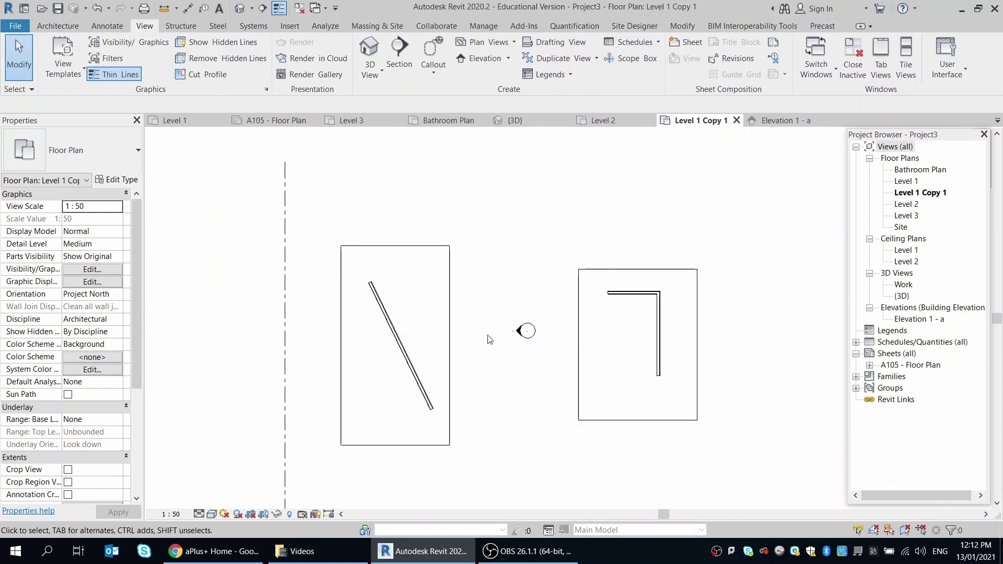
{"action": "left_click", "coordinate": [527, 331]}
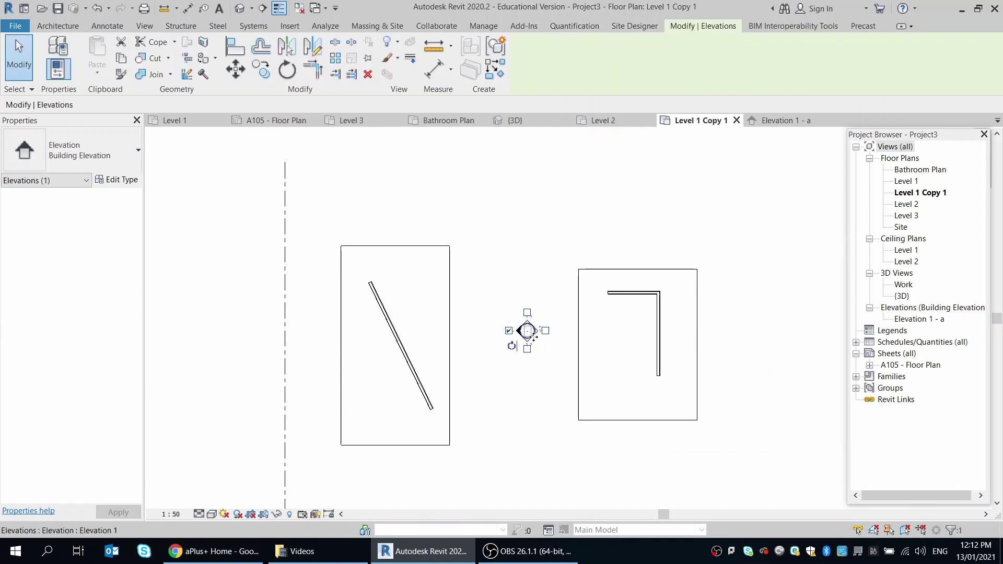
{"action": "scroll", "coordinate": [523, 322], "scroll_direction": "up", "scroll_amount": 3}
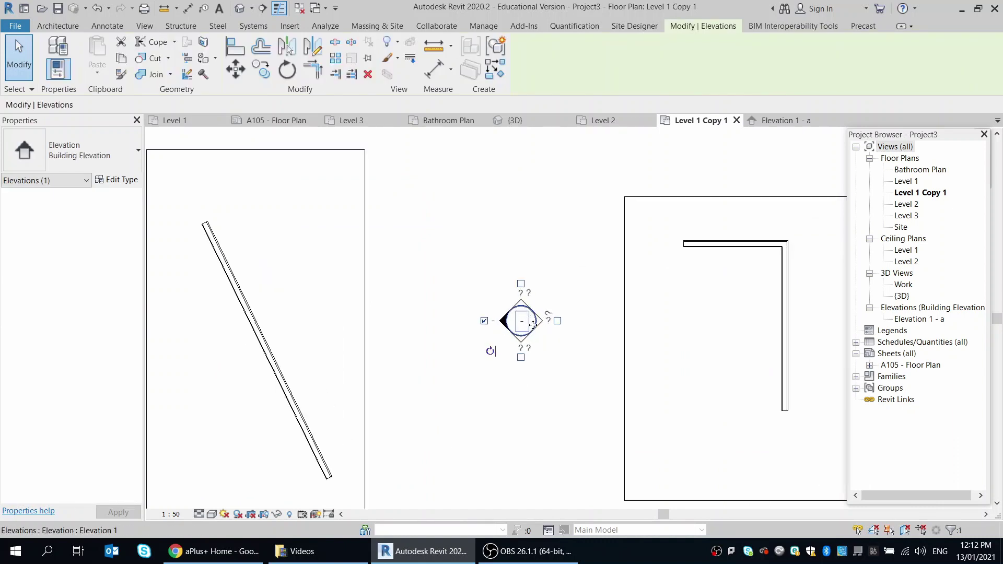
{"action": "scroll", "coordinate": [533, 324], "scroll_direction": "down", "scroll_amount": 3}
{"action": "mouse_move", "coordinate": [523, 324]}
{"action": "left_mouse_down"}
{"action": "mouse_move", "coordinate": [521, 336]}
{"action": "mouse_move", "coordinate": [573, 341]}
{"action": "left_mouse_up"}
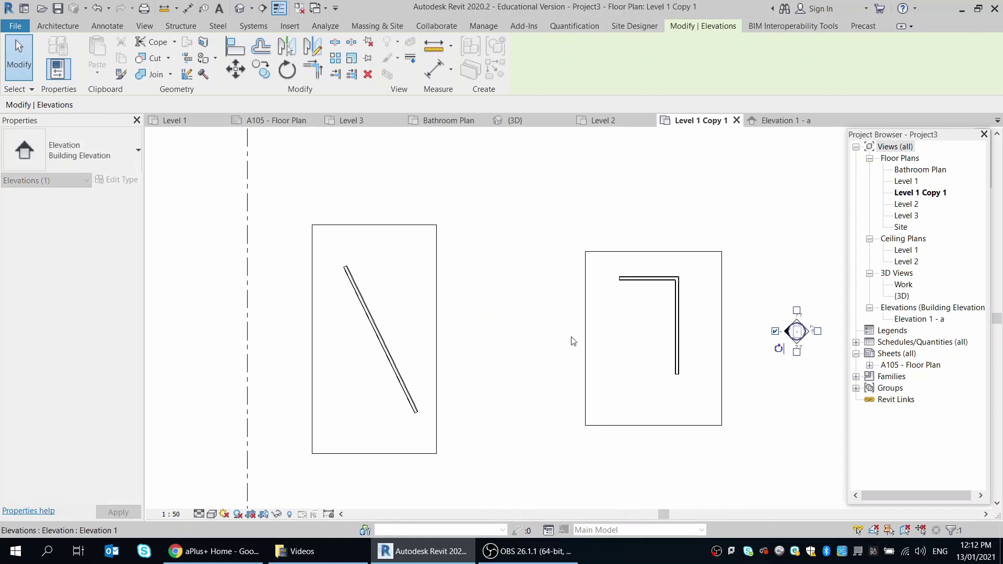
{"action": "scroll", "coordinate": [475, 340], "scroll_direction": "down", "scroll_amount": 3}
{"action": "left_click", "coordinate": [683, 352]}
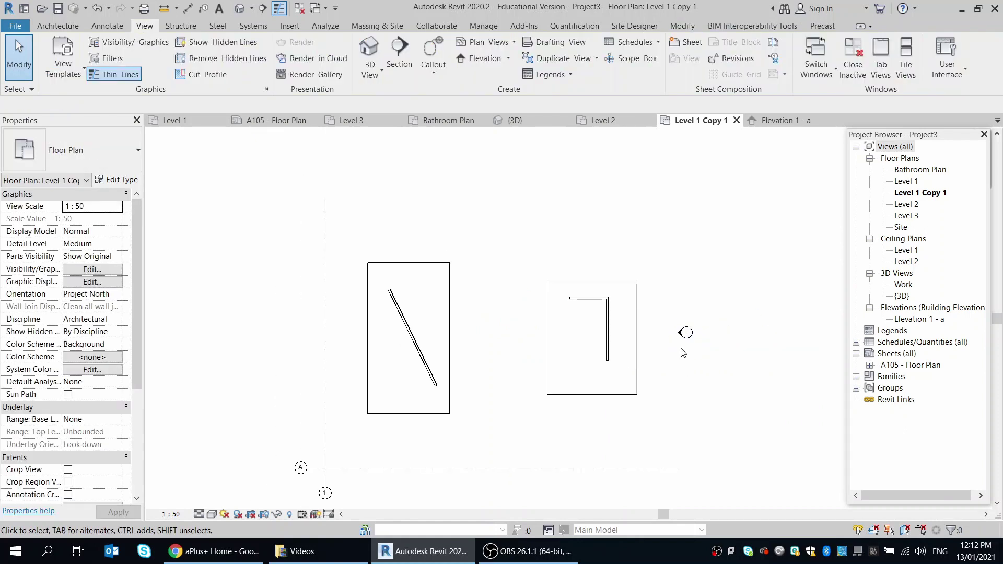
Step: Examine where the view extent of Elevation 1 - a lies relative to its moved marker
{"action": "scroll", "coordinate": [683, 352], "scroll_direction": "up", "scroll_amount": 3}
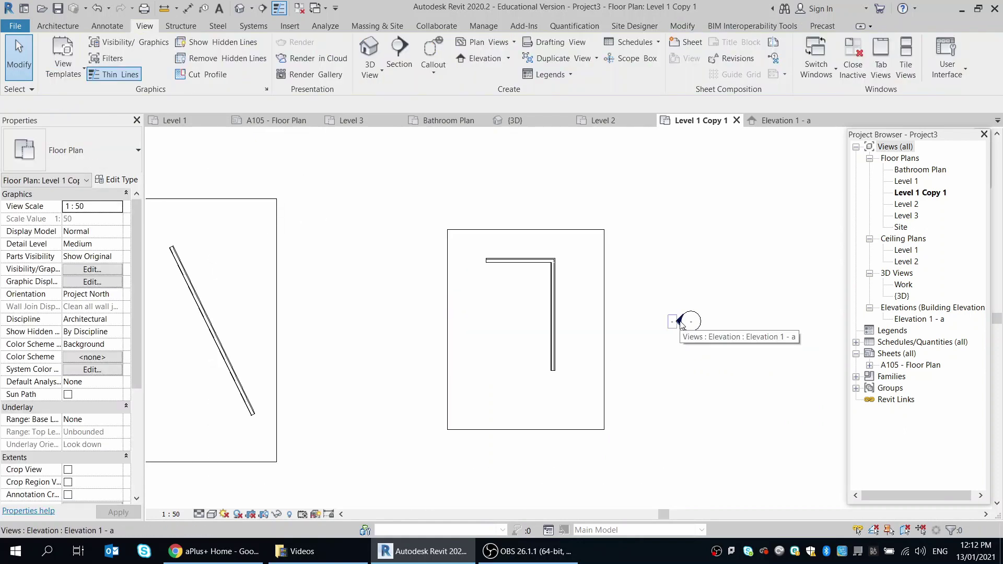
{"action": "left_click", "coordinate": [681, 323]}
{"action": "scroll", "coordinate": [699, 379], "scroll_direction": "down", "scroll_amount": 2}
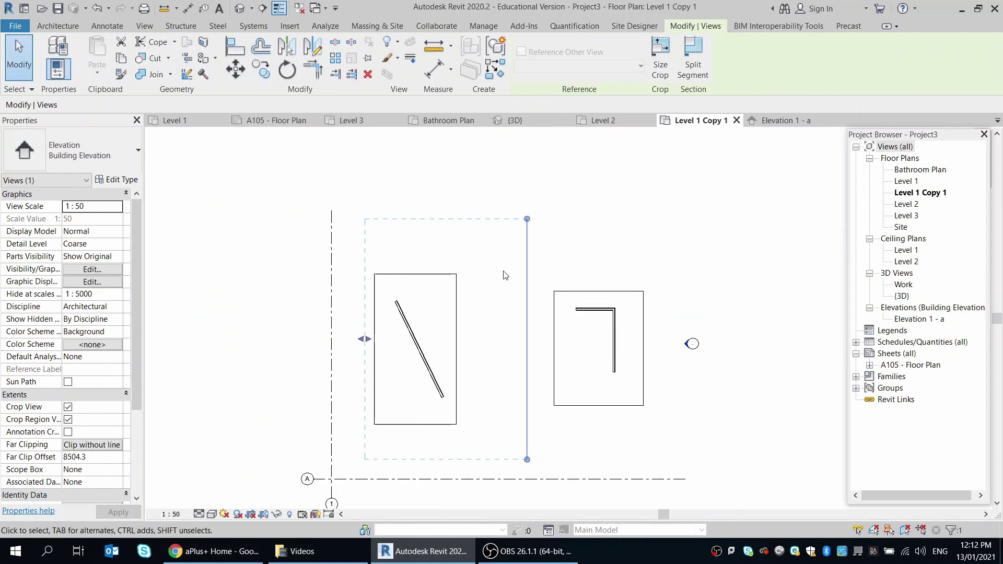
{"action": "scroll", "coordinate": [694, 343], "scroll_direction": "up", "scroll_amount": 1}
{"action": "key", "text": "Escape"}
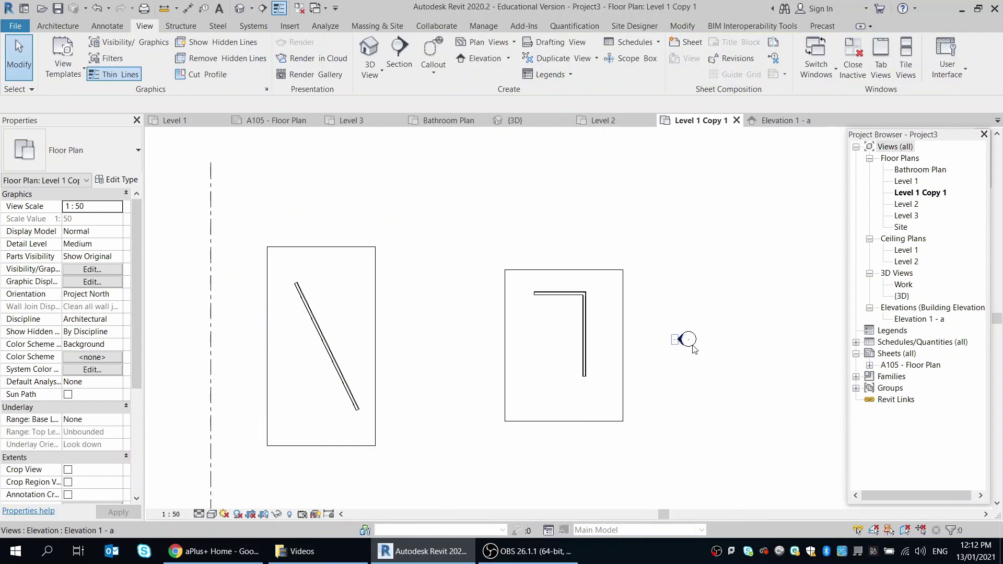
Step: Move the whole elevation marker back between the two outlines and display the view extent of Elevation 1 - a
{"action": "left_click", "coordinate": [689, 340]}
{"action": "left_click", "coordinate": [694, 341]}
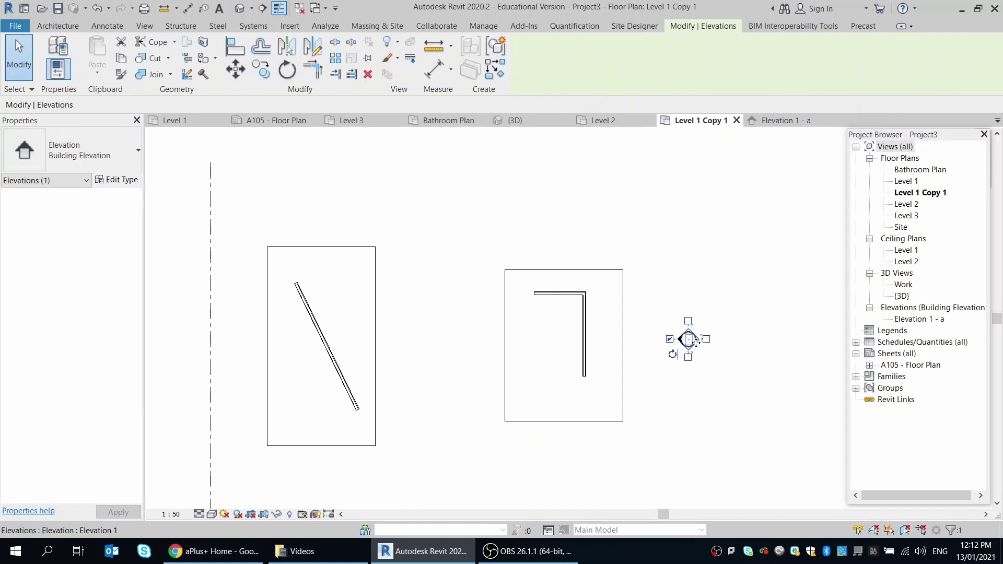
{"action": "mouse_move", "coordinate": [696, 342]}
{"action": "left_mouse_down"}
{"action": "mouse_move", "coordinate": [696, 396]}
{"action": "mouse_move", "coordinate": [473, 356]}
{"action": "left_mouse_up"}
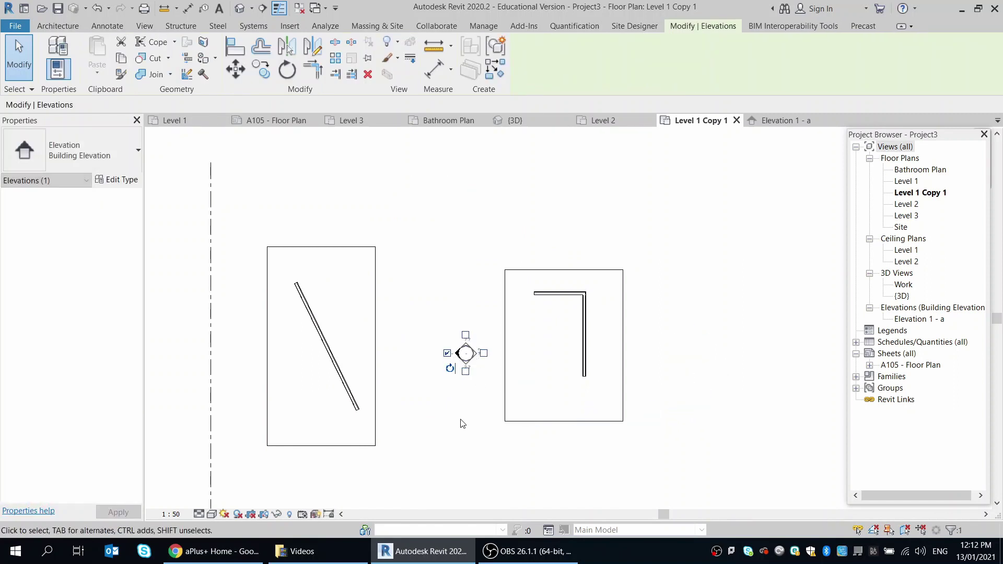
{"action": "key", "text": "Escape"}
{"action": "left_click", "coordinate": [458, 356]}
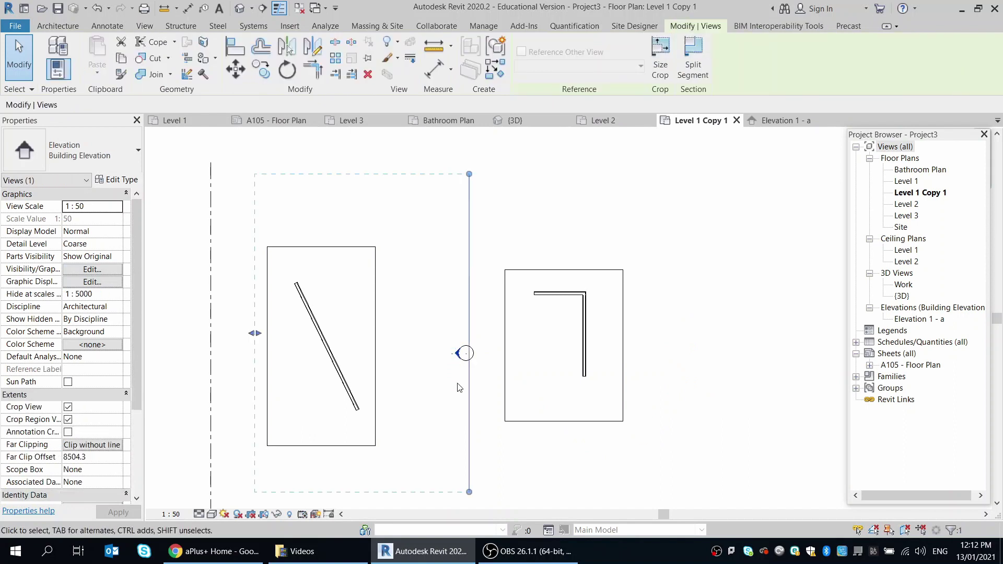
Step: Move the whole elevation marker to the east side of the outline with the L-shaped walls
{"action": "left_click", "coordinate": [467, 355]}
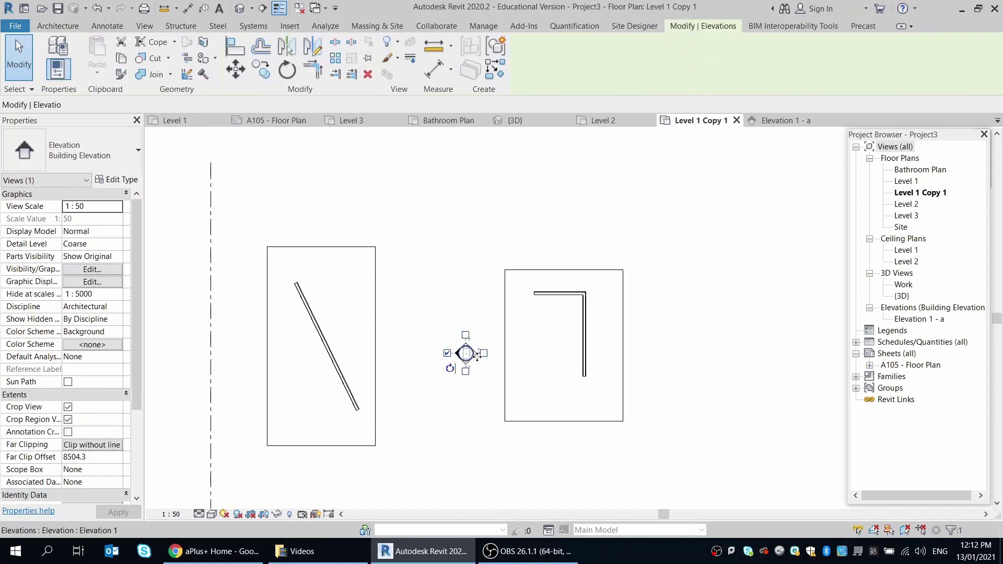
{"action": "mouse_move", "coordinate": [470, 355]}
{"action": "left_mouse_down"}
{"action": "mouse_move", "coordinate": [712, 400]}
{"action": "mouse_move", "coordinate": [716, 320]}
{"action": "left_mouse_up"}
{"action": "left_click", "coordinate": [767, 384]}
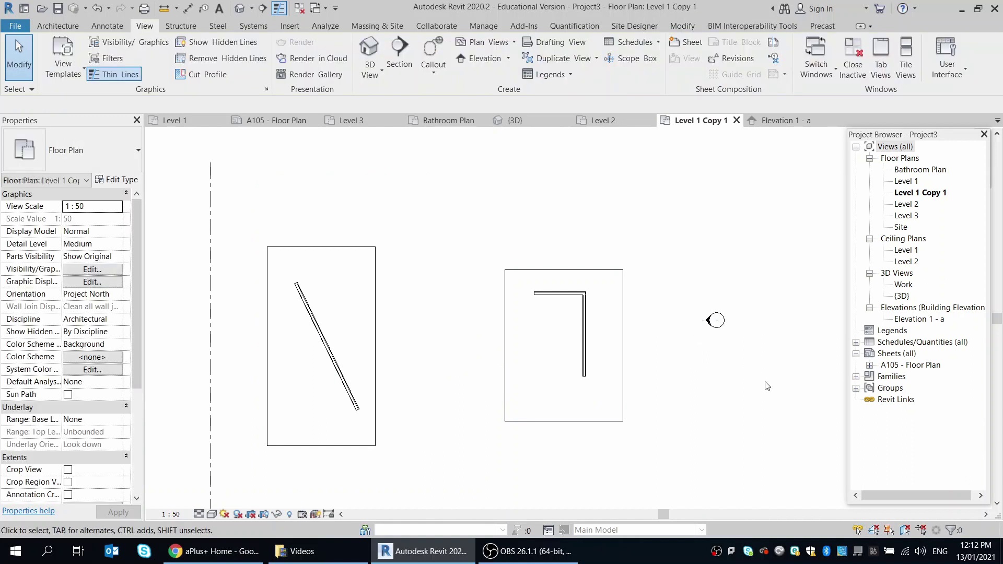
Step: Examine which of the two outlines the view extent of Elevation 1 - a covers with its marker on the east side
{"action": "left_click", "coordinate": [710, 320]}
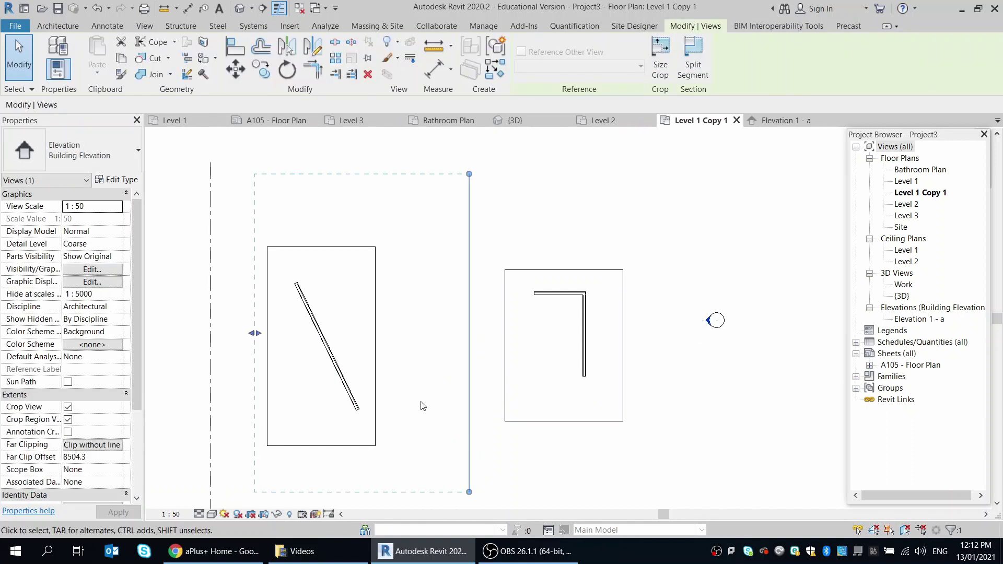
{"action": "left_click", "coordinate": [753, 374]}
{"action": "scroll", "coordinate": [753, 374], "scroll_direction": "down", "scroll_amount": 2}
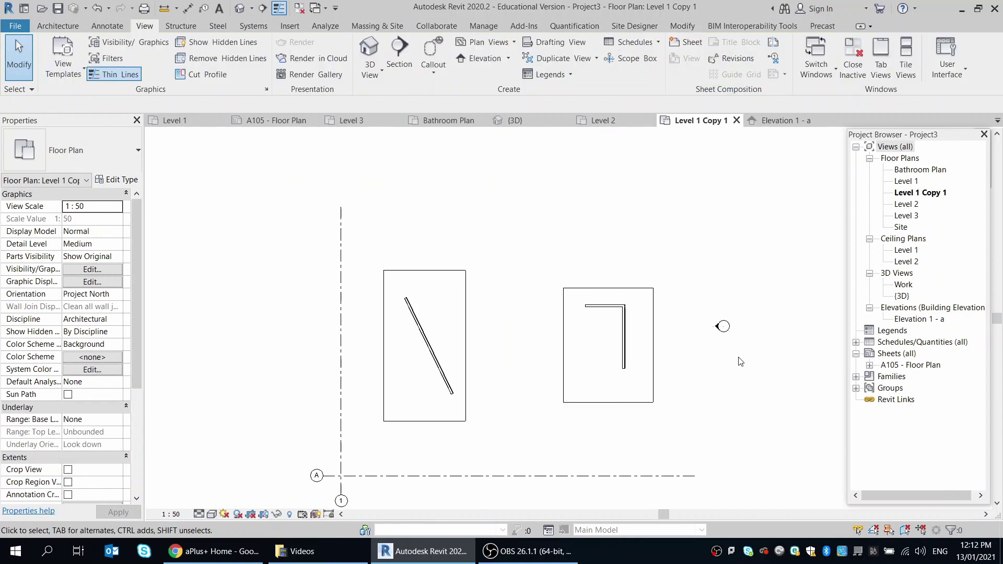
{"action": "scroll", "coordinate": [713, 235], "scroll_direction": "down", "scroll_amount": 1}
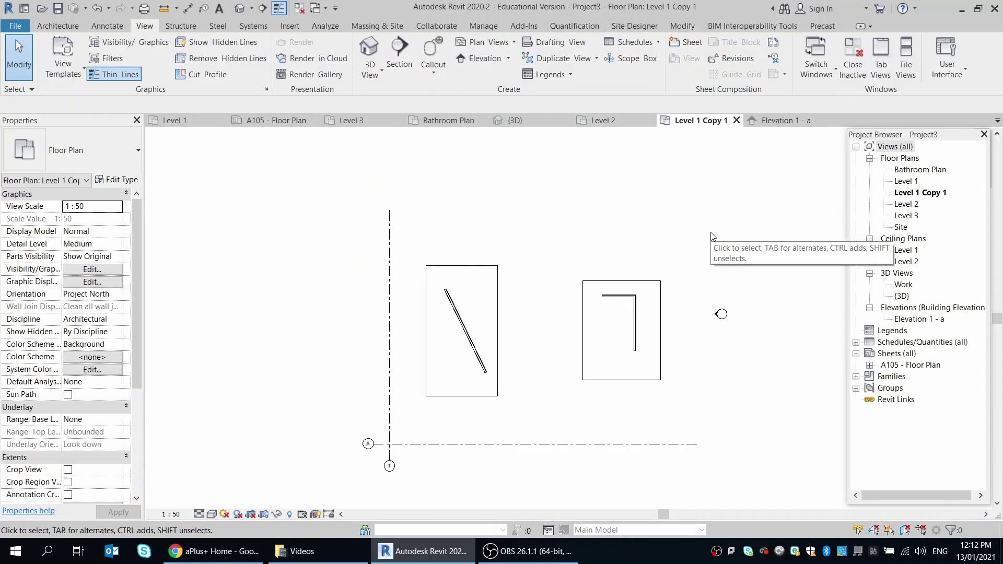
{"action": "scroll", "coordinate": [703, 395], "scroll_direction": "up", "scroll_amount": 1}
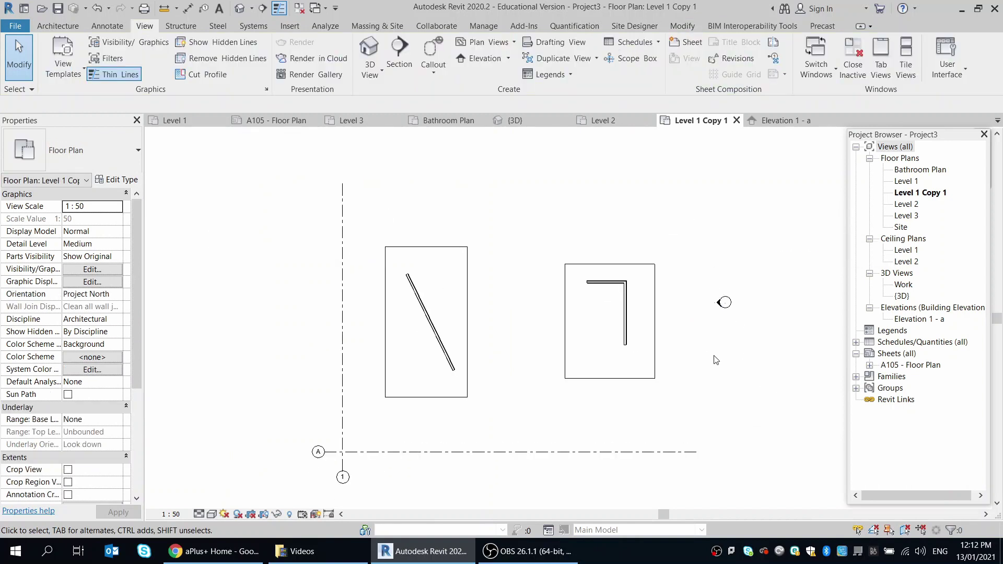
{"action": "left_click", "coordinate": [717, 307]}
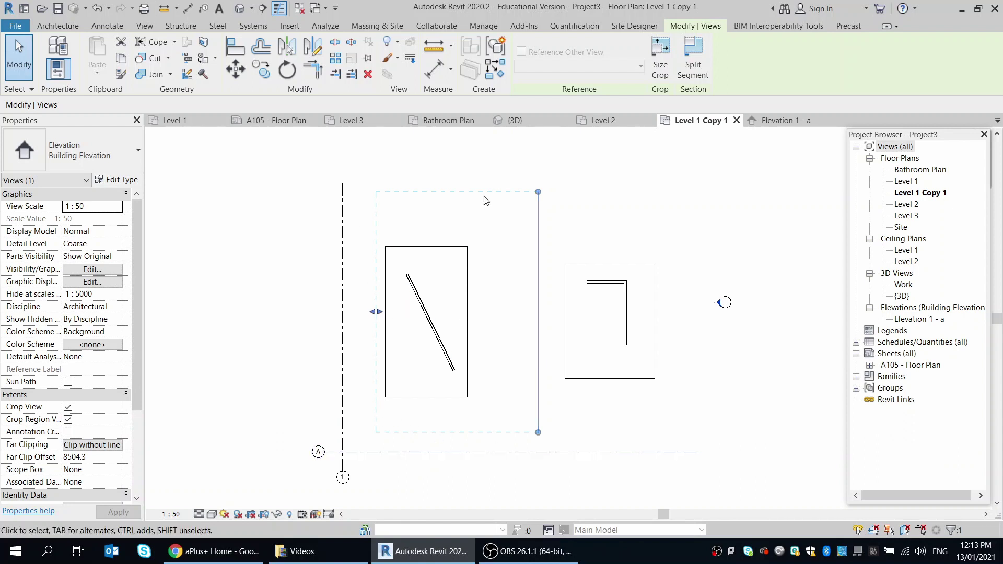
{"action": "left_click", "coordinate": [786, 230]}
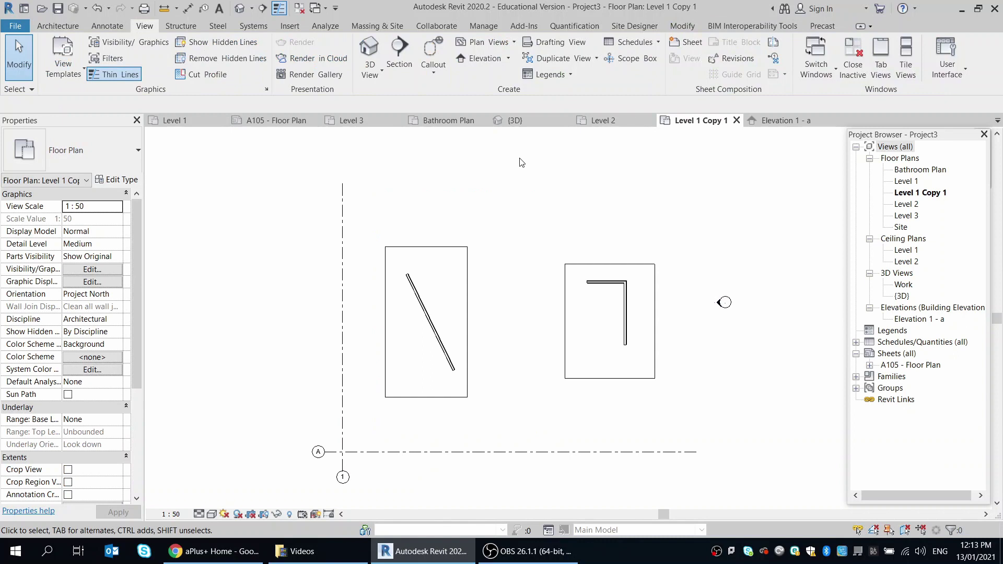
Step: Draw a vertical building section through the outline with the L-shaped walls, from above its north edge to below its south edge, looking east
{"action": "left_click", "coordinate": [399, 50]}
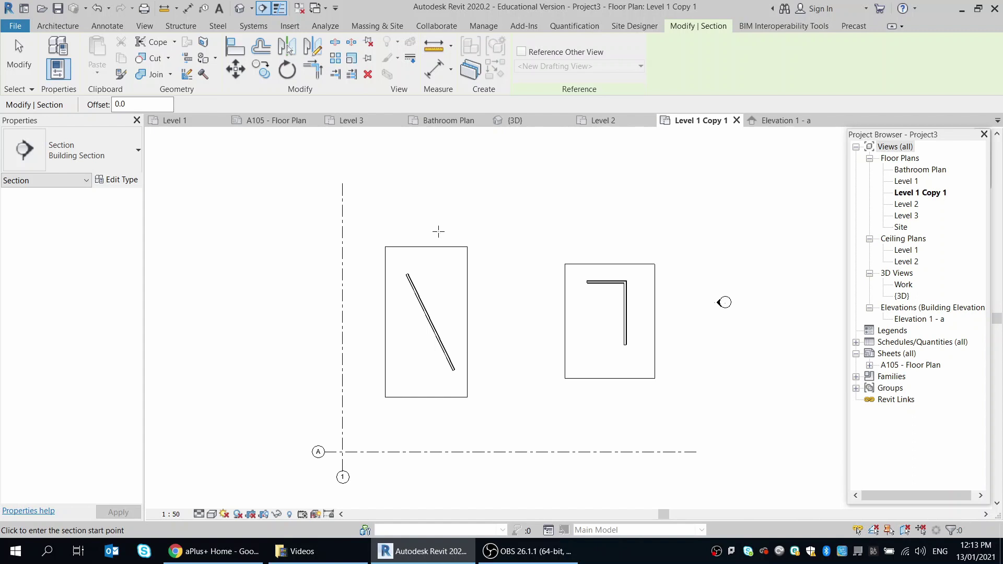
{"action": "left_click", "coordinate": [611, 217]}
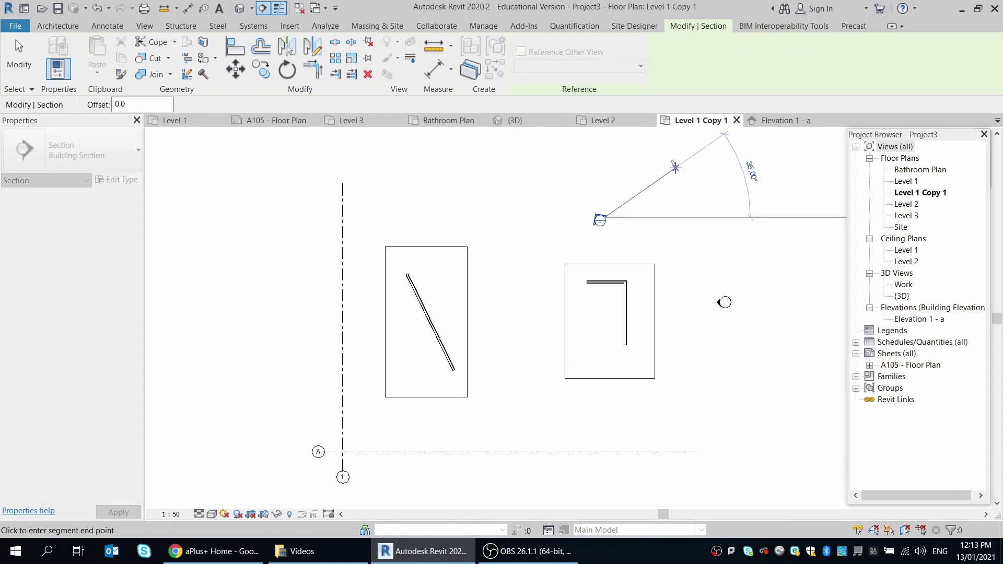
{"action": "key", "text": "Escape"}
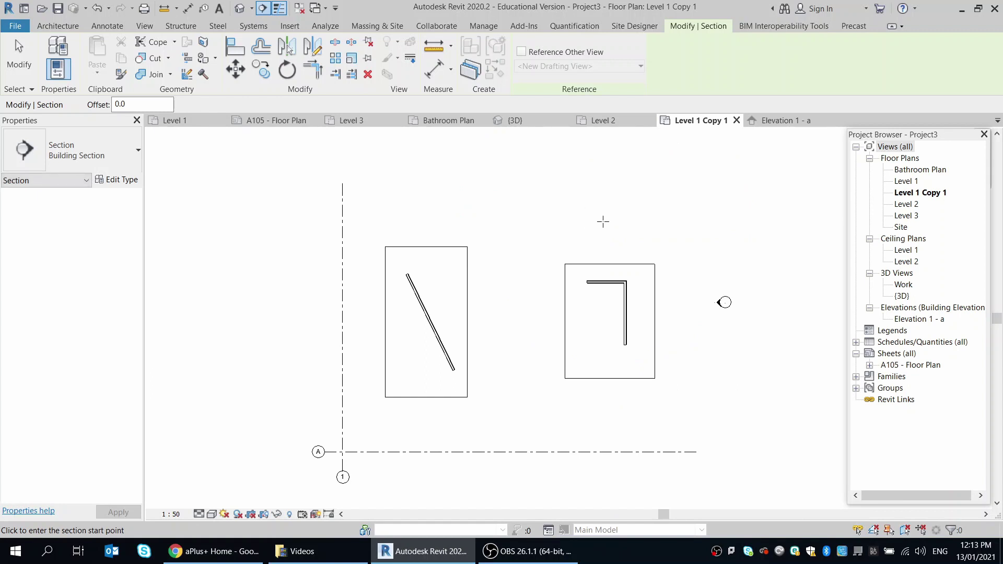
{"action": "left_click", "coordinate": [605, 219]}
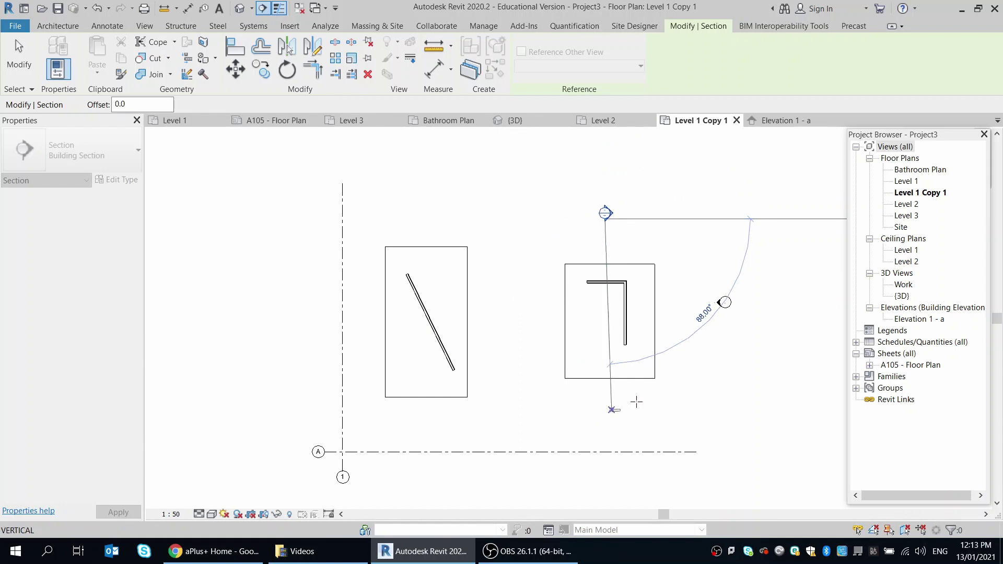
{"action": "left_click", "coordinate": [607, 426]}
{"action": "key", "text": "Escape"}
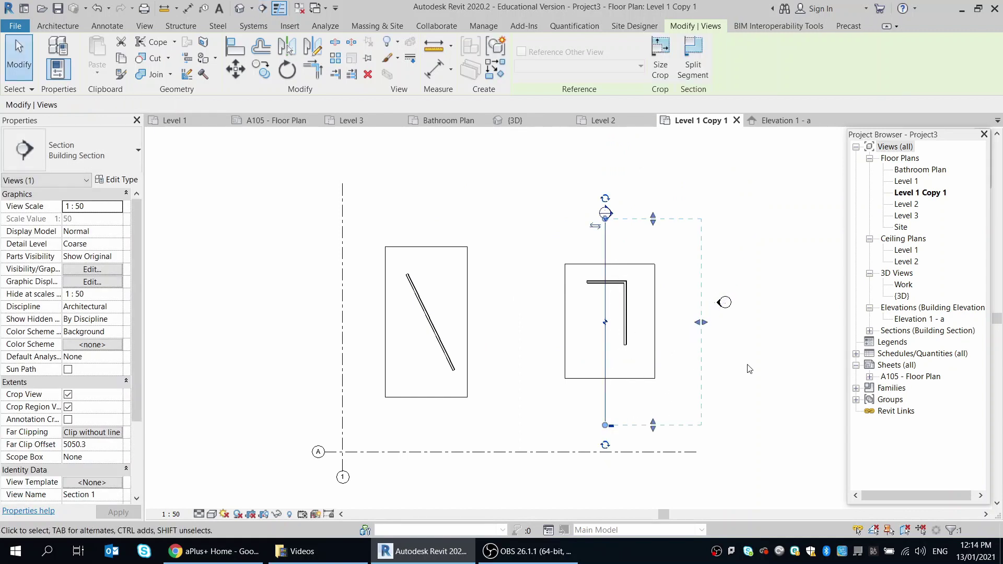
Step: Set the section's far clip offset to about 4907 mm and pull its north and south crop extents in close to the outline
{"action": "scroll", "coordinate": [775, 307], "scroll_direction": "up", "scroll_amount": 1}
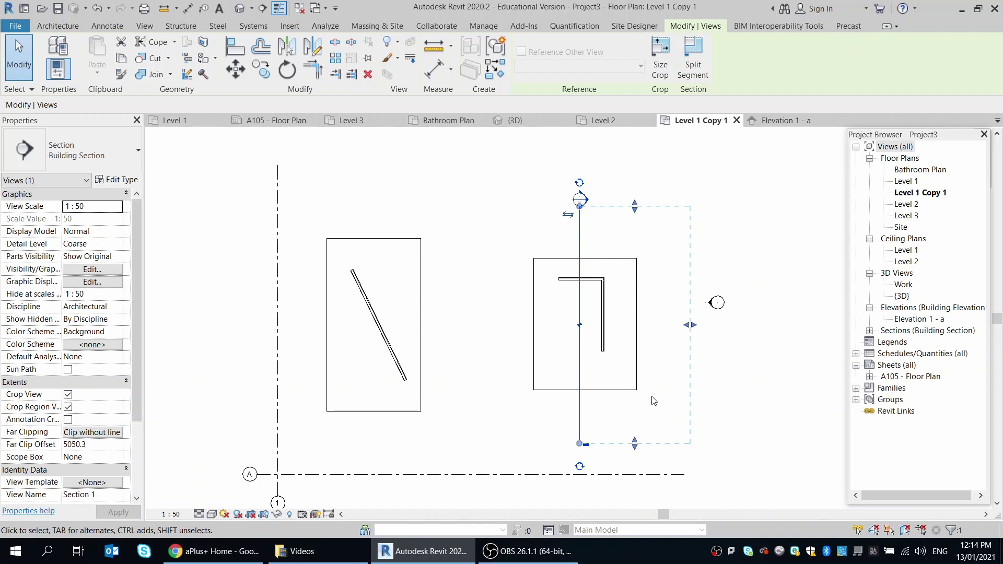
{"action": "mouse_move", "coordinate": [690, 326]}
{"action": "left_mouse_down"}
{"action": "mouse_move", "coordinate": [670, 329]}
{"action": "mouse_move", "coordinate": [688, 329]}
{"action": "left_mouse_up"}
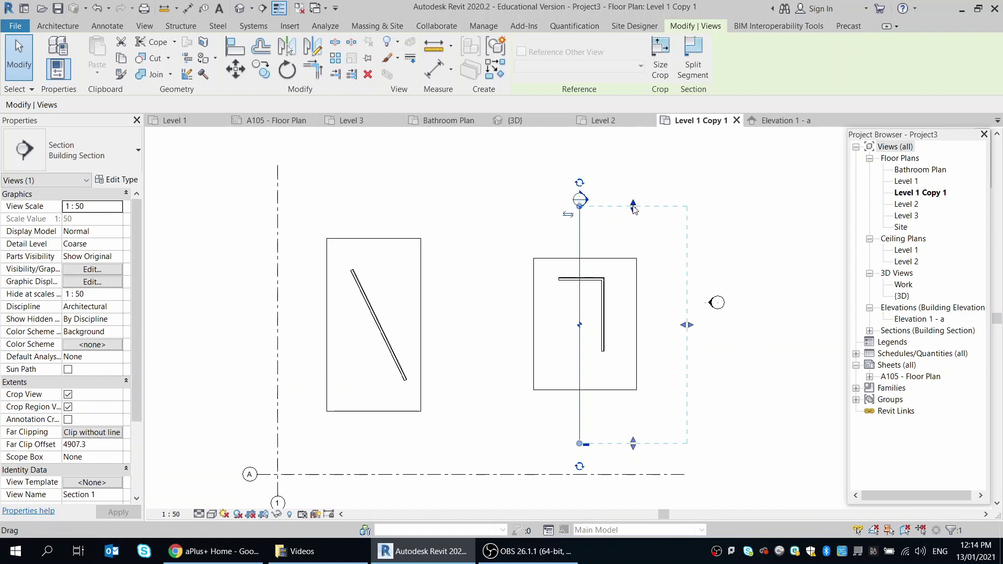
{"action": "left_click_drag", "start_coordinate": [633, 206], "coordinate": [638, 247]}
{"action": "left_click_drag", "start_coordinate": [633, 445], "coordinate": [634, 409]}
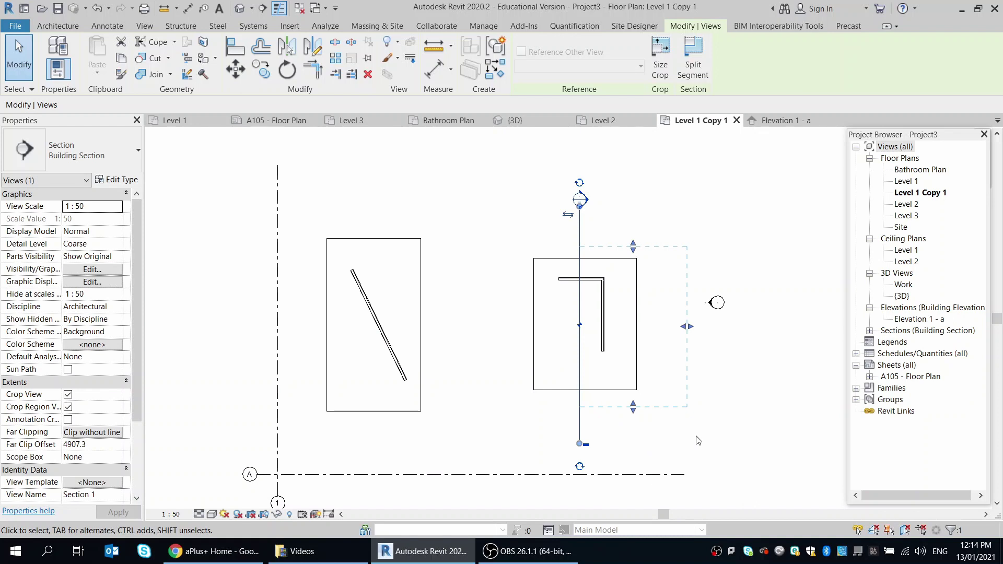
{"action": "left_click", "coordinate": [715, 436]}
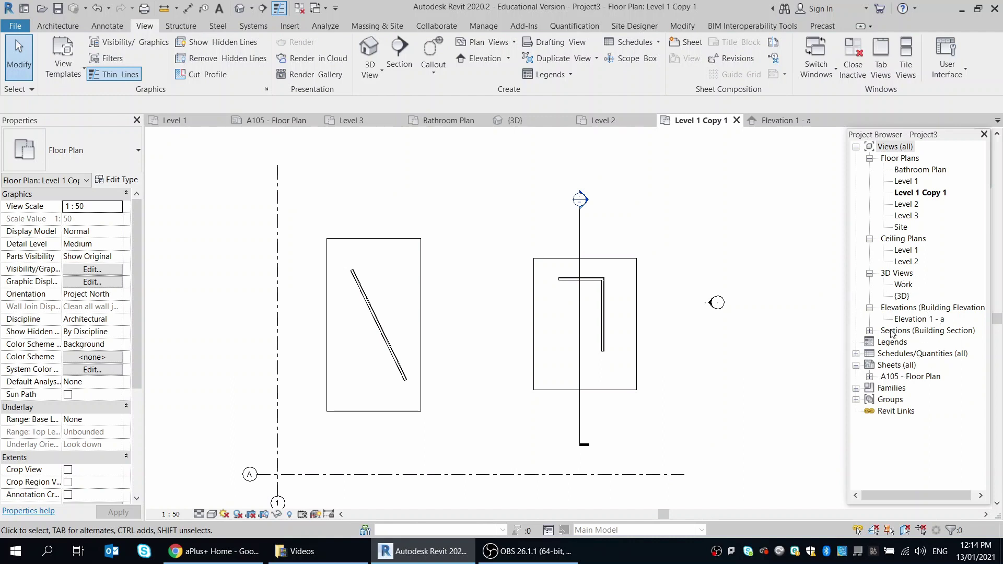
Step: List the building sections in the project browser, dismiss the save reminder without saving, and review the new section's properties
{"action": "left_click", "coordinate": [870, 331]}
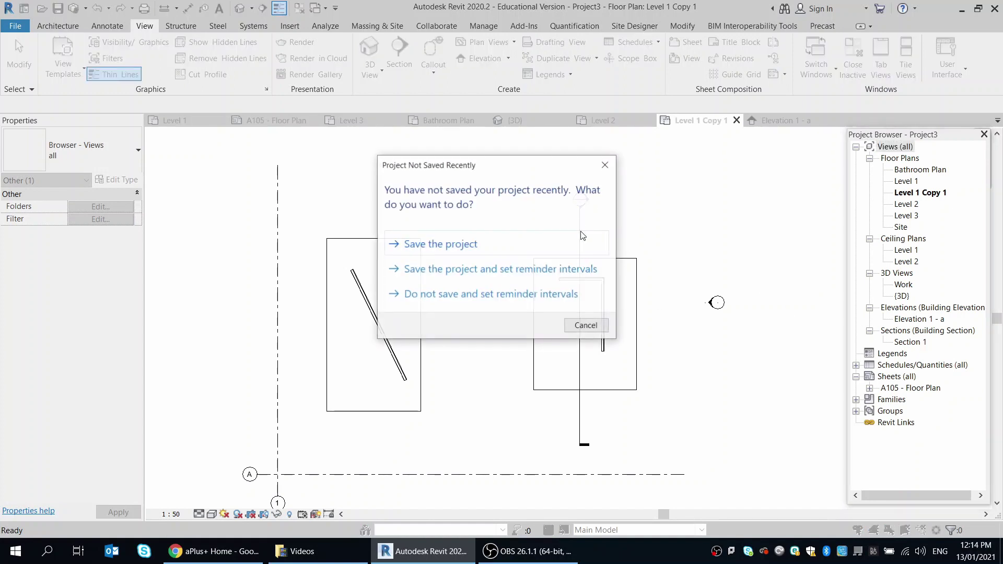
{"action": "left_click", "coordinate": [585, 325]}
{"action": "left_click", "coordinate": [582, 233]}
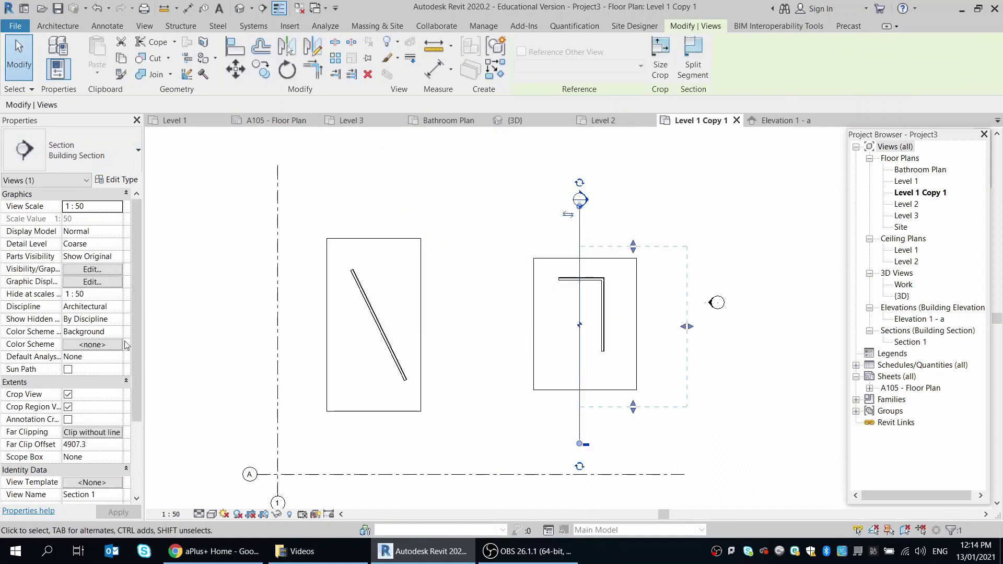
{"action": "left_click_drag", "start_coordinate": [137, 366], "coordinate": [133, 430]}
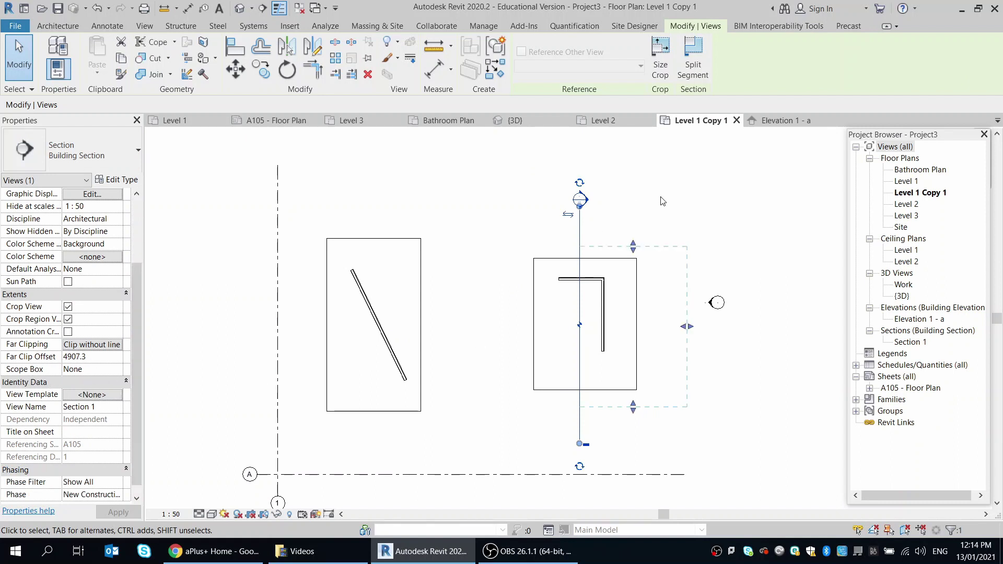
{"action": "scroll", "coordinate": [662, 202], "scroll_direction": "up", "scroll_amount": 1}
{"action": "scroll", "coordinate": [604, 181], "scroll_direction": "down", "scroll_amount": 1}
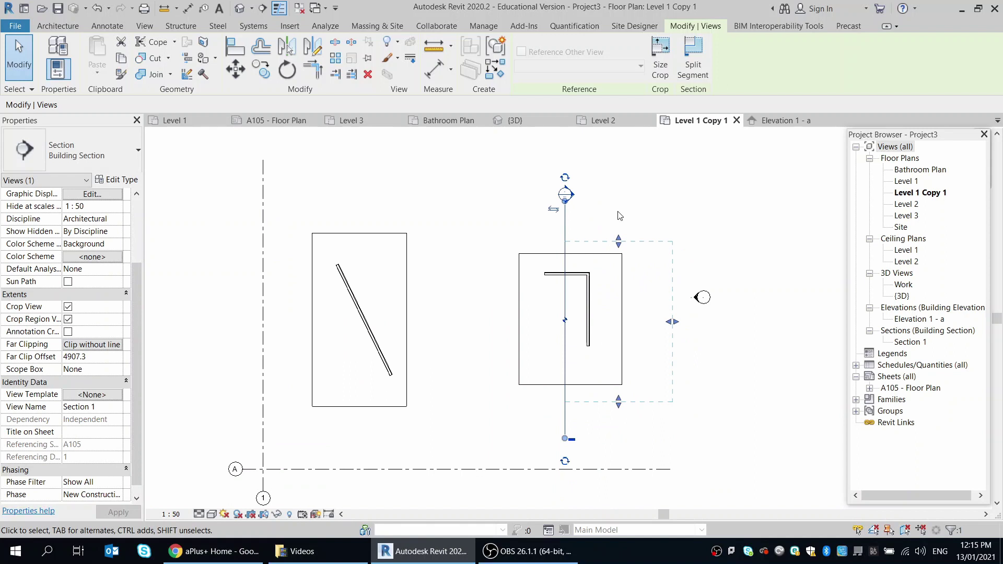
Step: Examine the symbols at the head and tail ends of the section line
{"action": "left_click", "coordinate": [588, 230]}
{"action": "scroll", "coordinate": [582, 190], "scroll_direction": "up", "scroll_amount": 3}
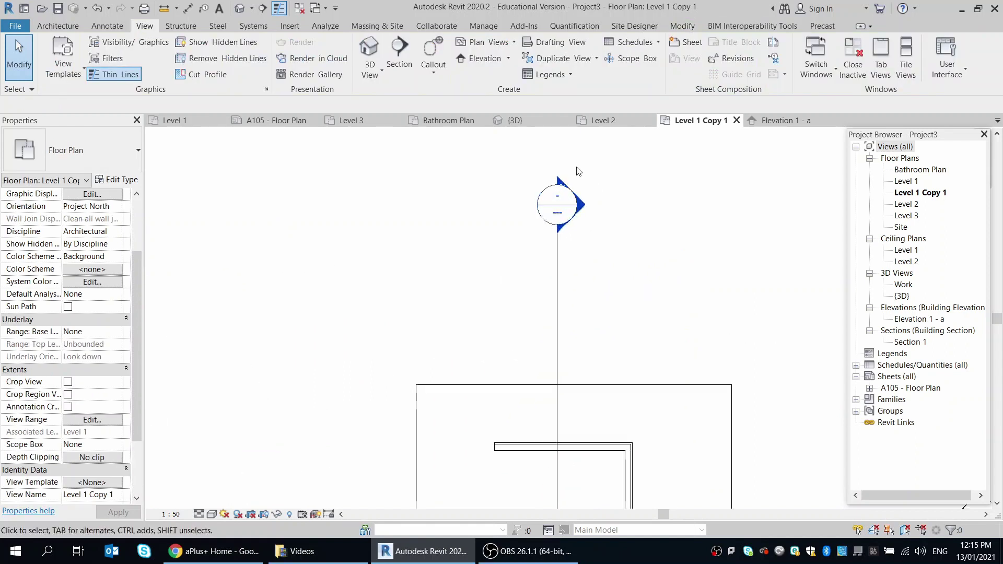
{"action": "scroll", "coordinate": [581, 177], "scroll_direction": "down", "scroll_amount": 3}
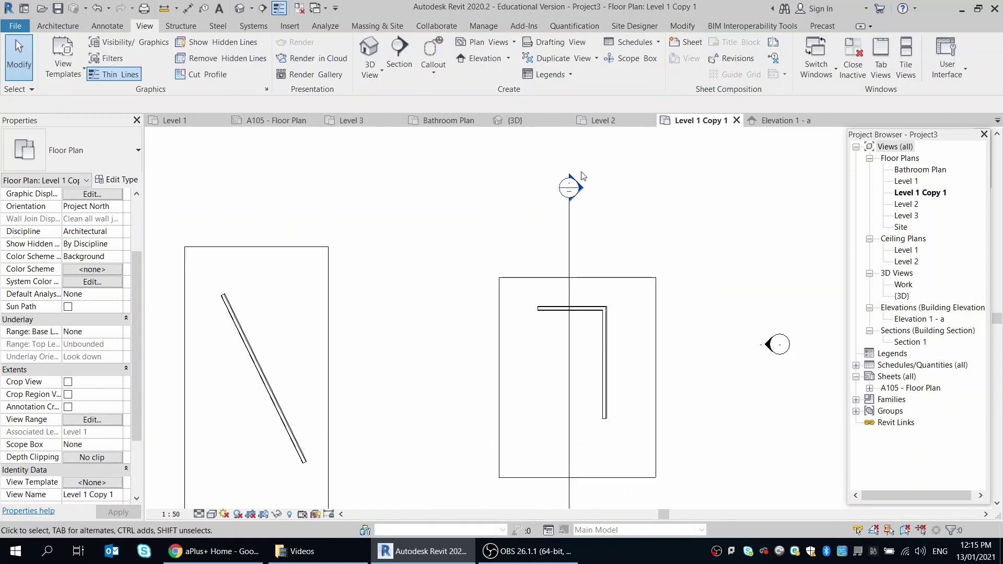
{"action": "scroll", "coordinate": [591, 432], "scroll_direction": "up", "scroll_amount": 3}
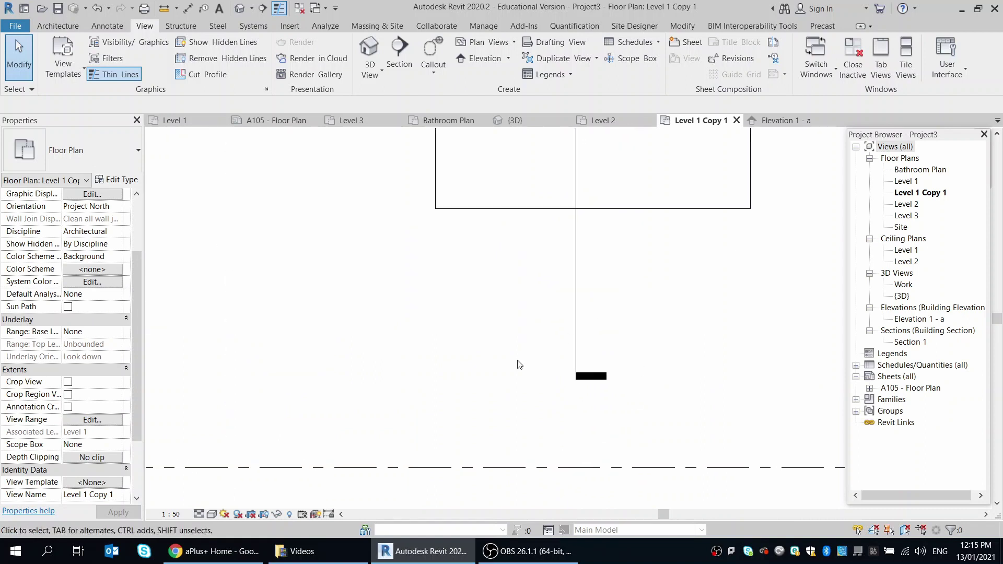
{"action": "scroll", "coordinate": [524, 420], "scroll_direction": "down", "scroll_amount": 4}
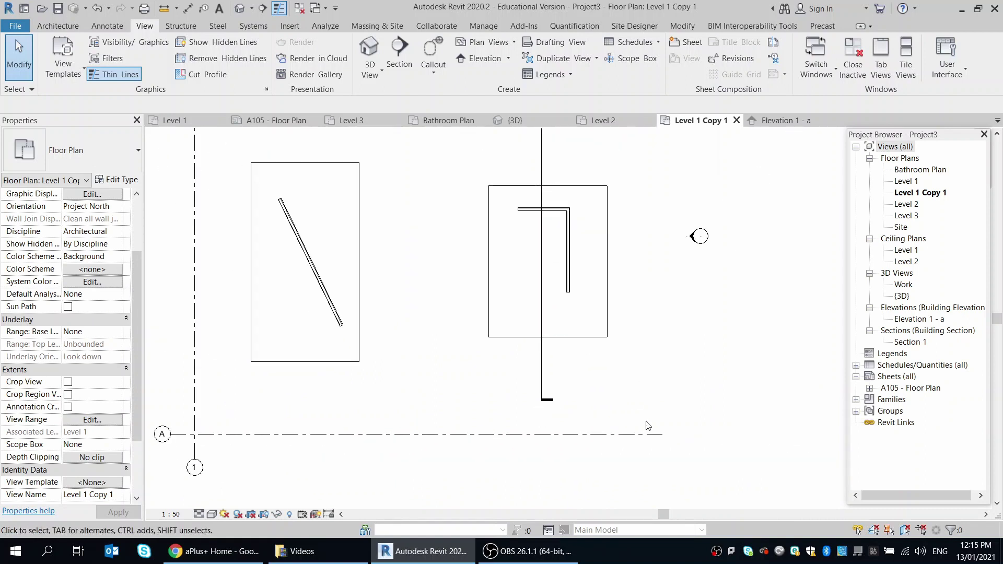
{"action": "scroll", "coordinate": [649, 422], "scroll_direction": "down", "scroll_amount": 2}
{"action": "scroll", "coordinate": [653, 239], "scroll_direction": "up", "scroll_amount": 2}
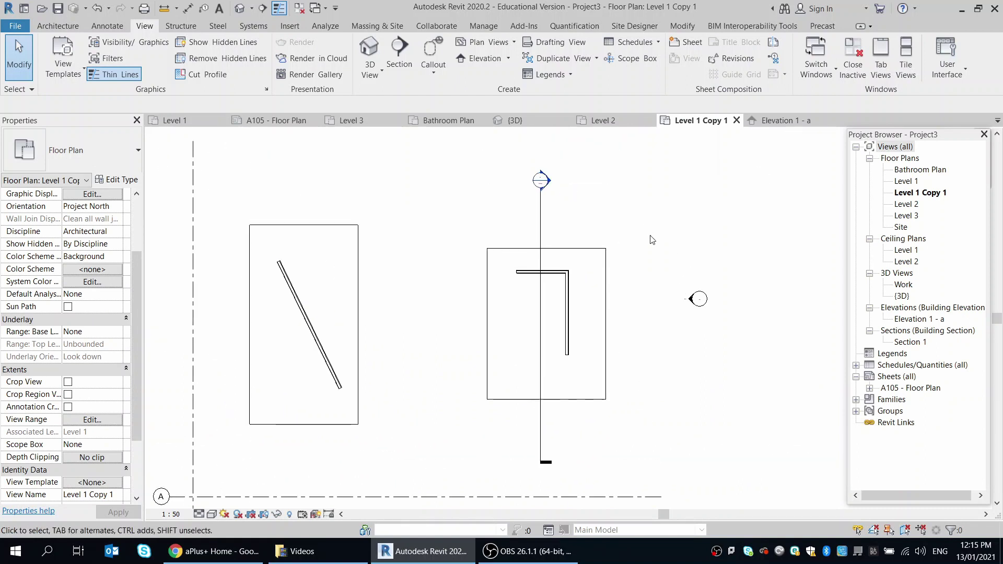
Step: Cycle the symbol at the section's head end through its options back to the original head symbol
{"action": "left_click", "coordinate": [540, 226]}
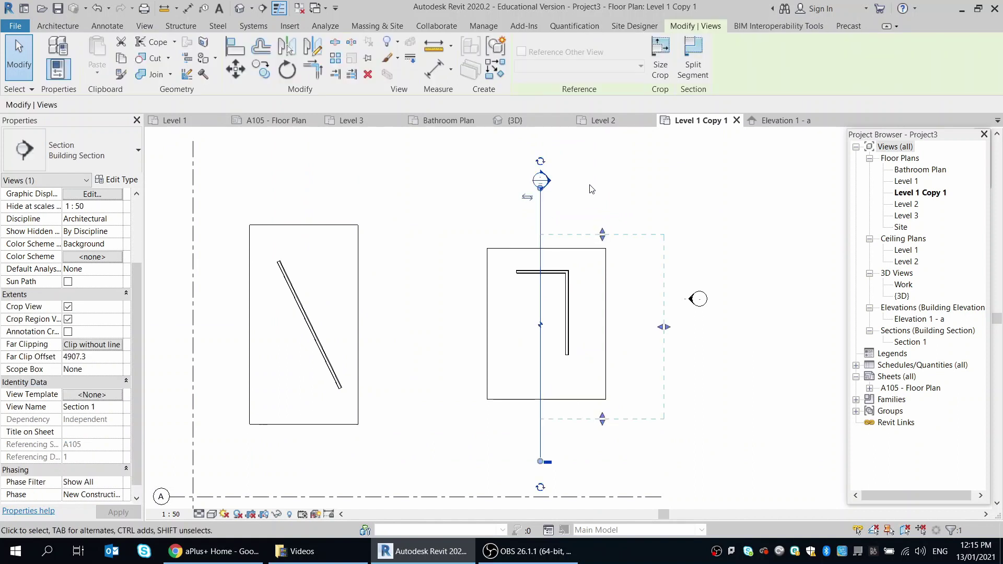
{"action": "left_click", "coordinate": [541, 162]}
{"action": "left_click", "coordinate": [541, 160]}
{"action": "left_click", "coordinate": [541, 161]}
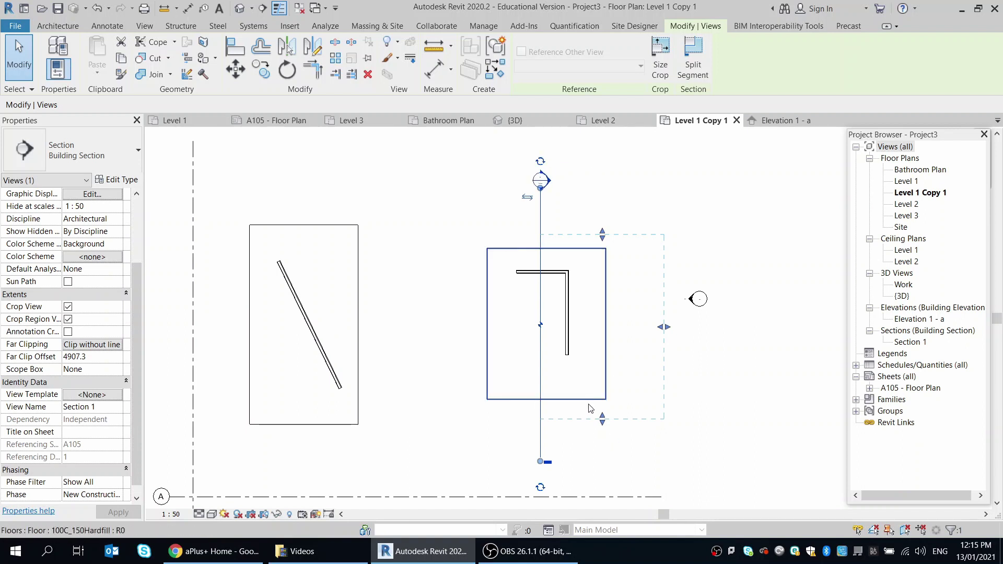
Step: Switch the section's tail symbol to the same circular head with arrow as the opposite end and inspect it
{"action": "left_click", "coordinate": [543, 489]}
{"action": "left_click", "coordinate": [617, 472]}
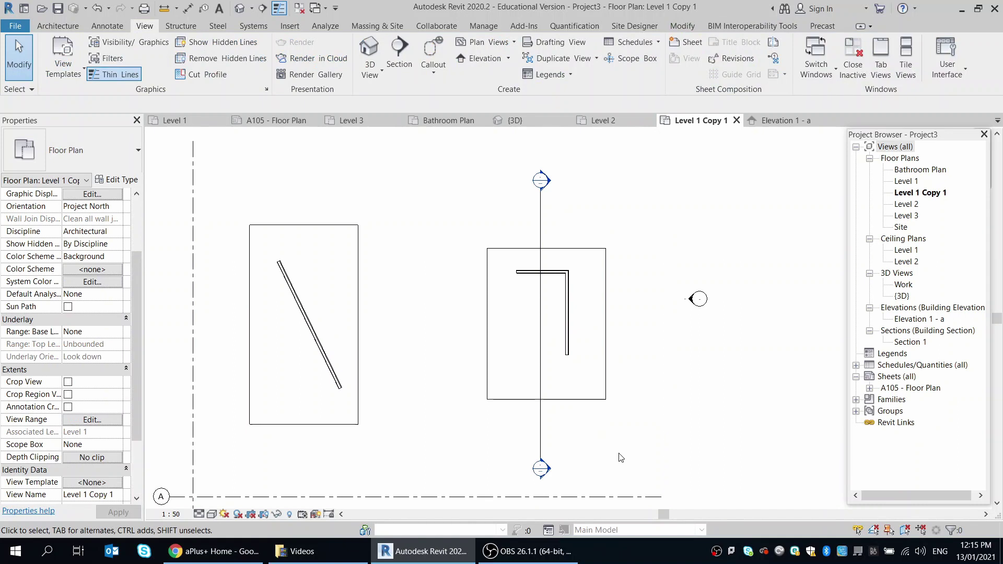
{"action": "left_click", "coordinate": [578, 462]}
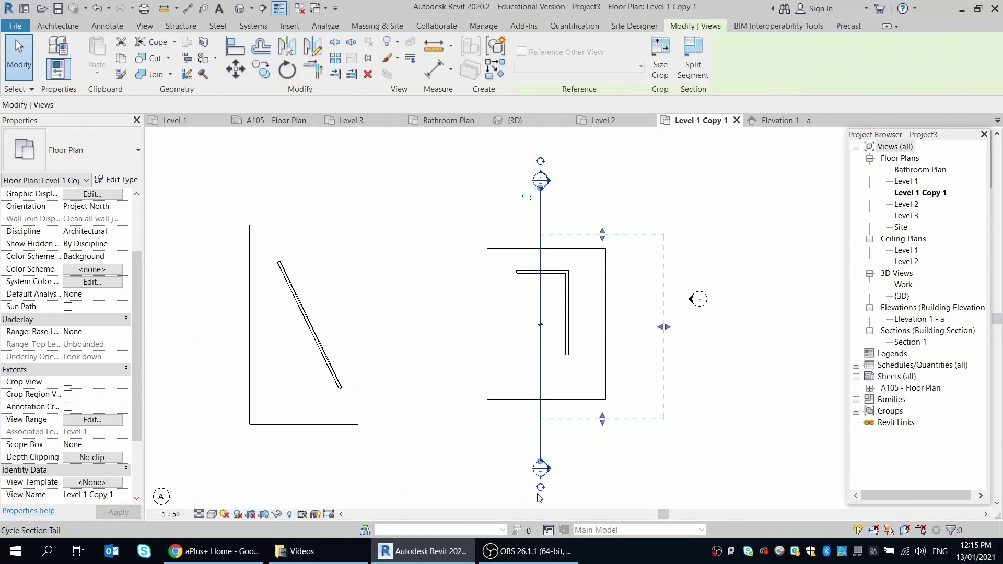
{"action": "scroll", "coordinate": [575, 477], "scroll_direction": "up", "scroll_amount": 5}
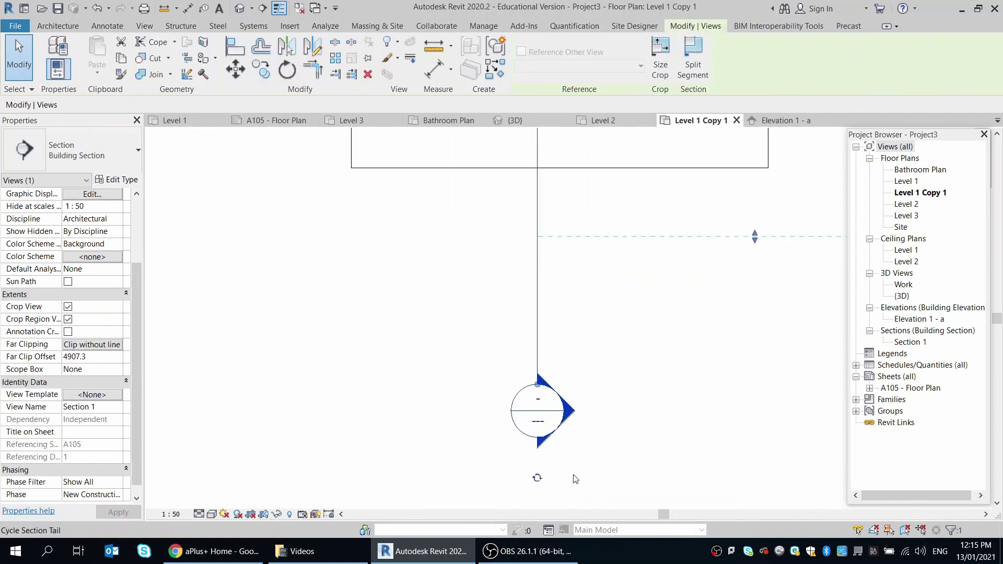
{"action": "left_click", "coordinate": [587, 437]}
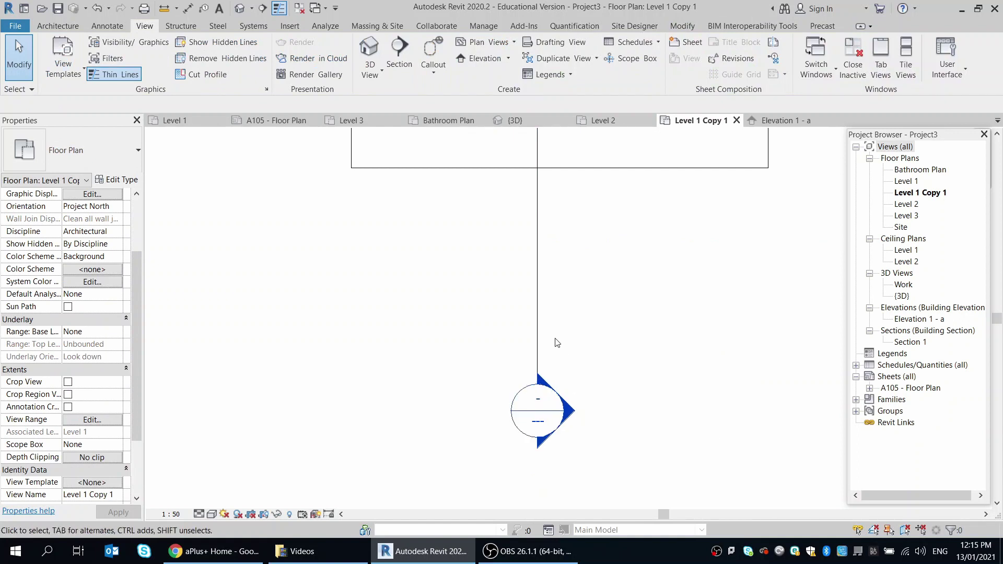
Step: Open the Section 1 view from its tail marker, inspect it, and return to the Level 1 Copy 1 floor plan
{"action": "double_click", "coordinate": [569, 416]}
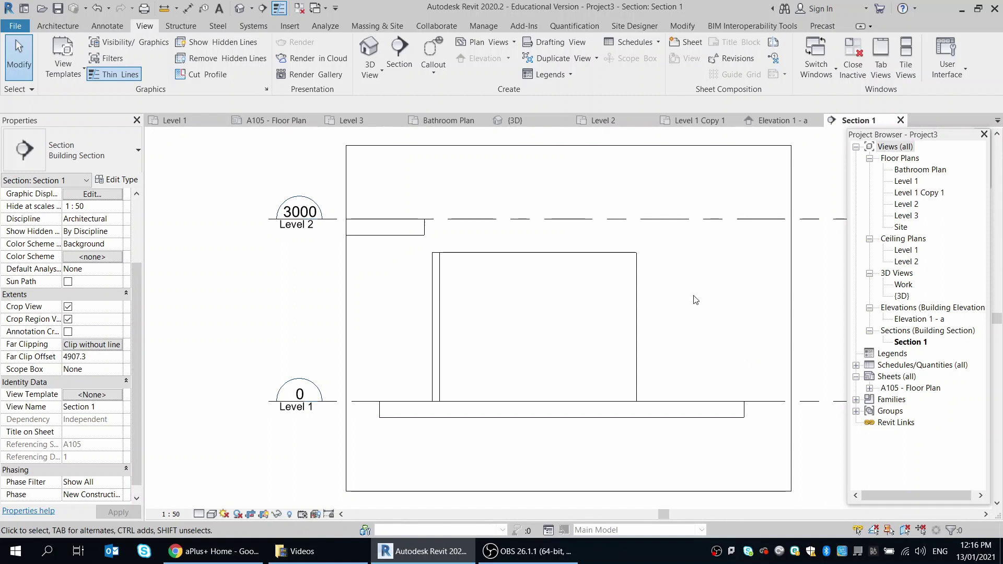
{"action": "double_click", "coordinate": [919, 193]}
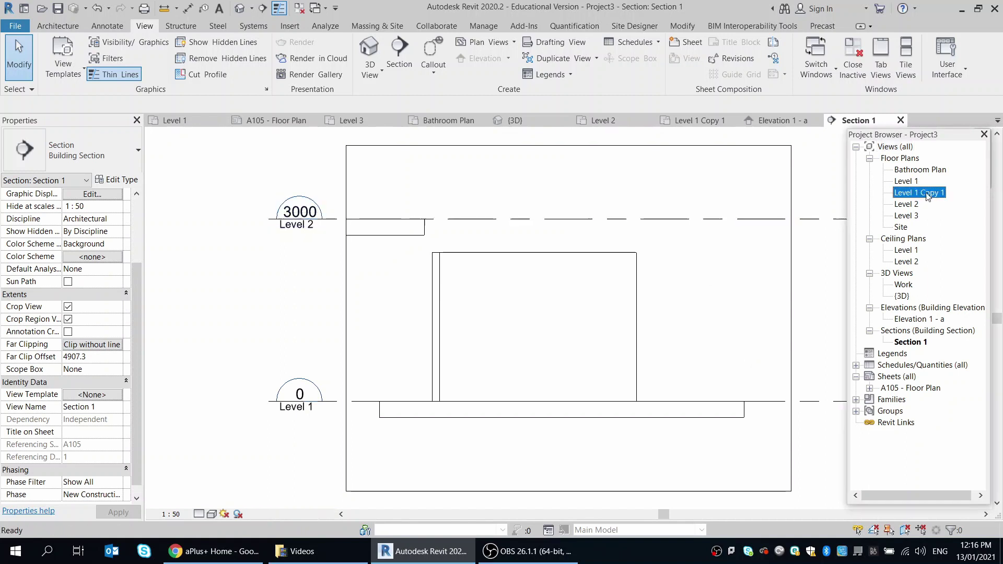
{"action": "scroll", "coordinate": [544, 411], "scroll_direction": "down", "scroll_amount": 4}
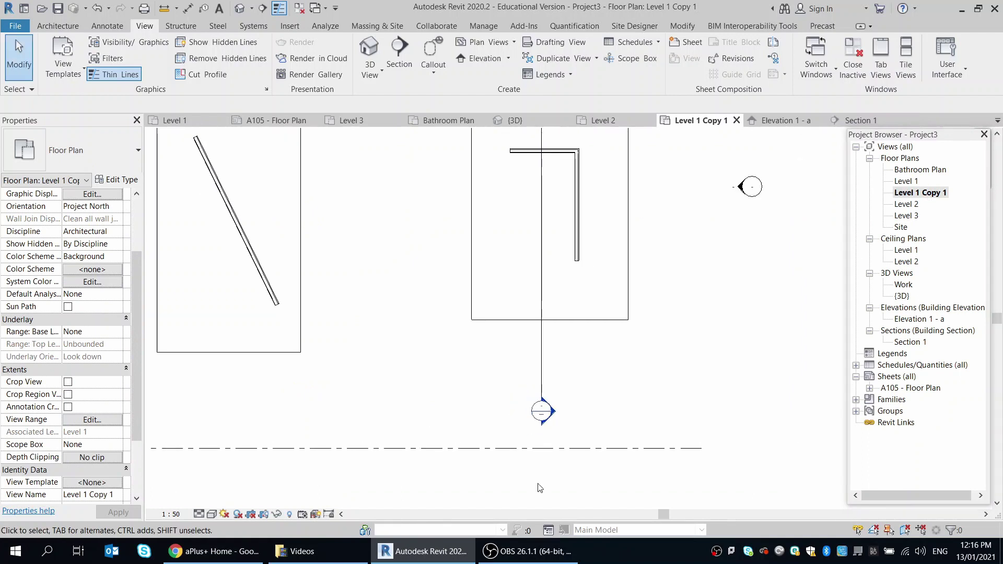
{"action": "scroll", "coordinate": [578, 421], "scroll_direction": "down", "scroll_amount": 2}
Step: Break the section line with a gap and stretch the gap ends beyond both edges of the rectangular outline around the L-shaped wall
{"action": "left_click", "coordinate": [554, 183]}
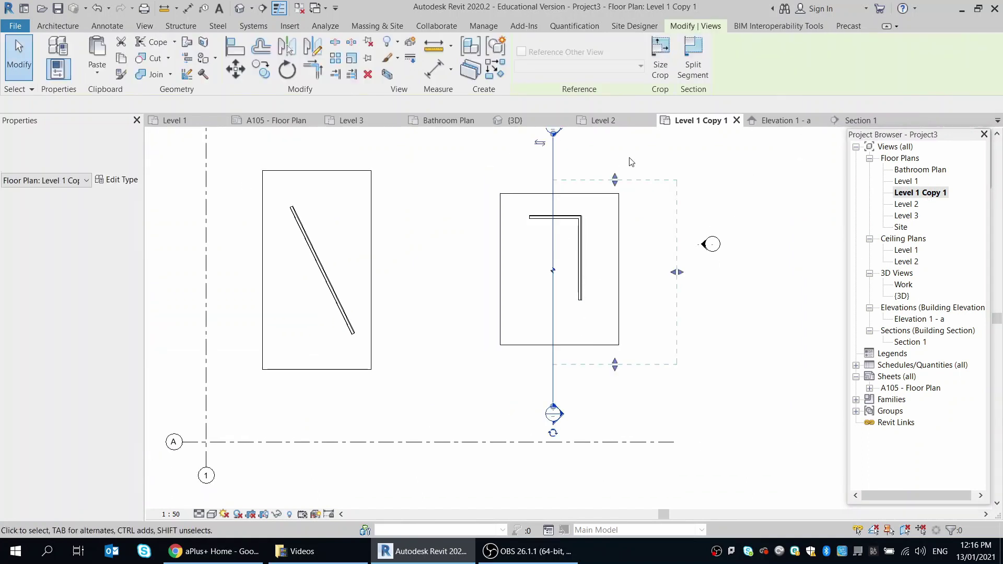
{"action": "scroll", "coordinate": [618, 395], "scroll_direction": "down", "scroll_amount": 1}
{"action": "scroll", "coordinate": [640, 159], "scroll_direction": "up", "scroll_amount": 2}
{"action": "scroll", "coordinate": [640, 160], "scroll_direction": "down", "scroll_amount": 1}
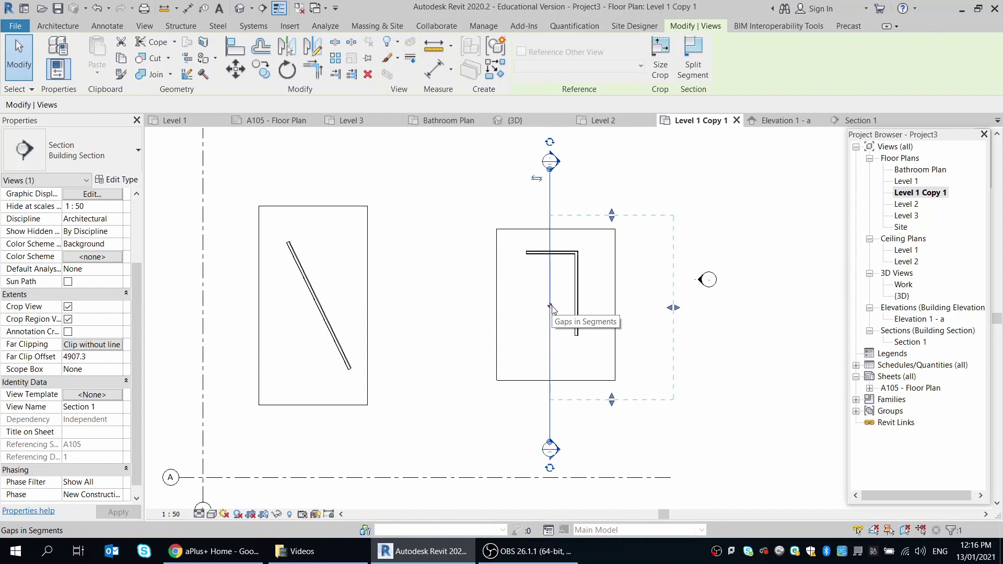
{"action": "left_click", "coordinate": [612, 168]}
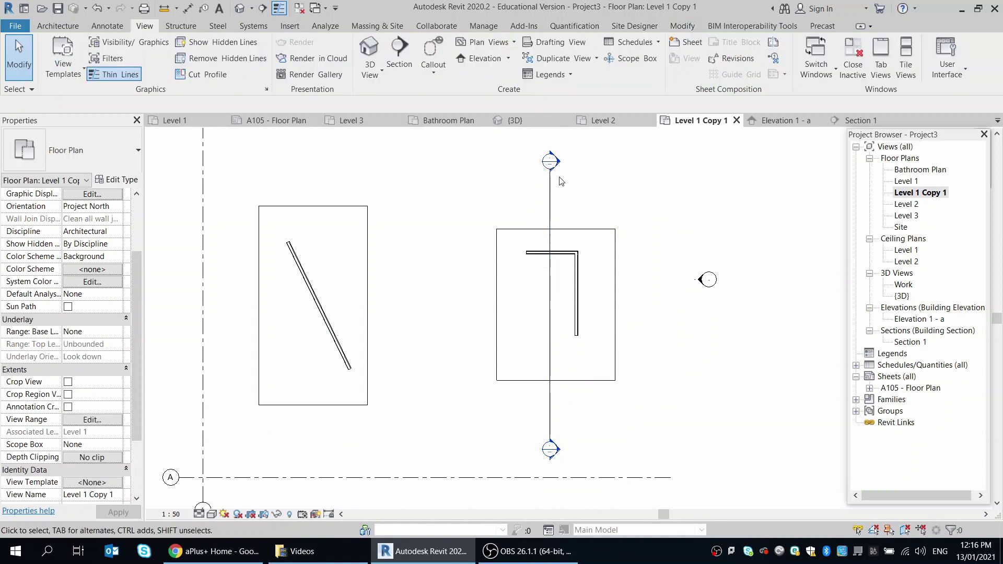
{"action": "left_click", "coordinate": [554, 338]}
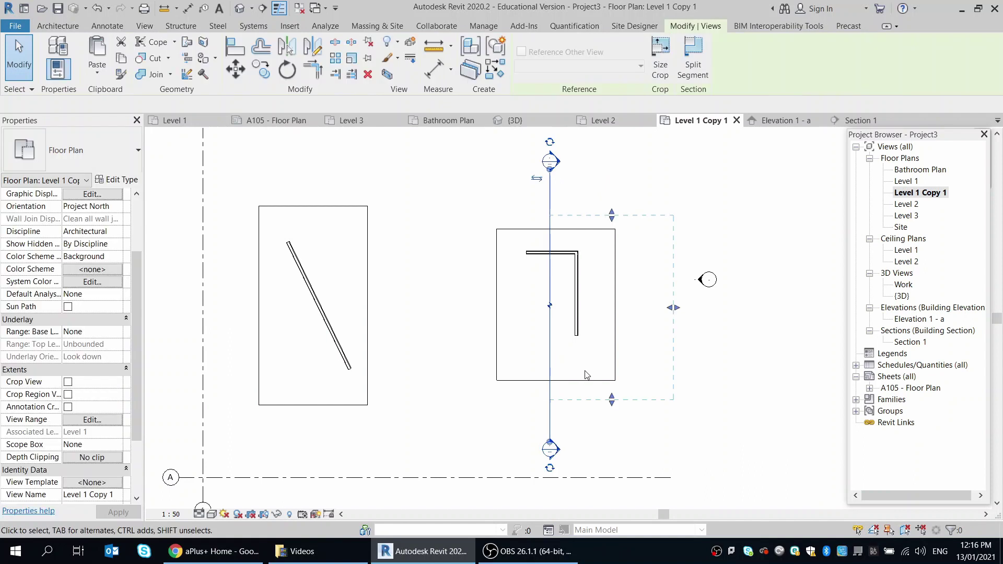
{"action": "left_click", "coordinate": [551, 308]}
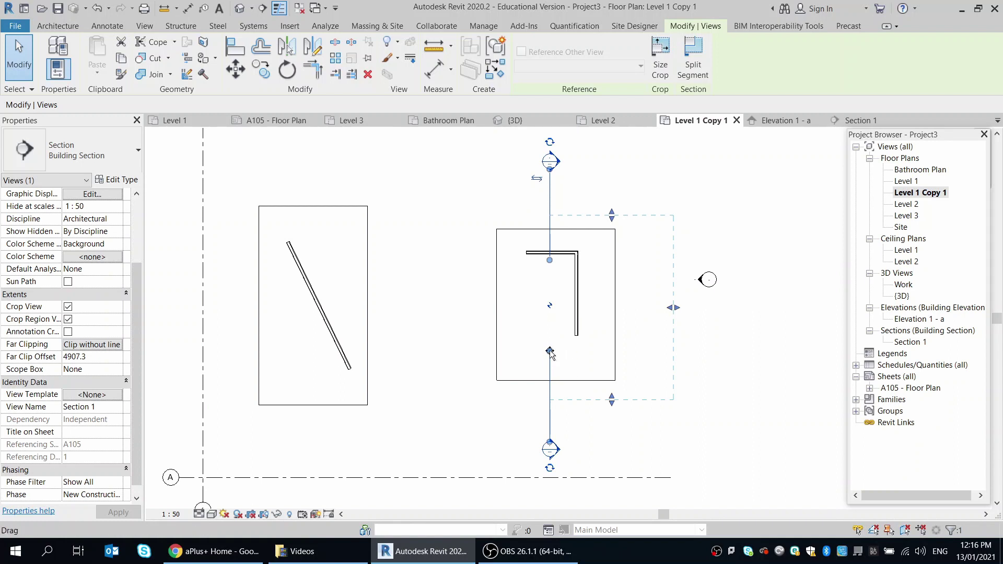
{"action": "left_click_drag", "start_coordinate": [550, 351], "coordinate": [550, 418]}
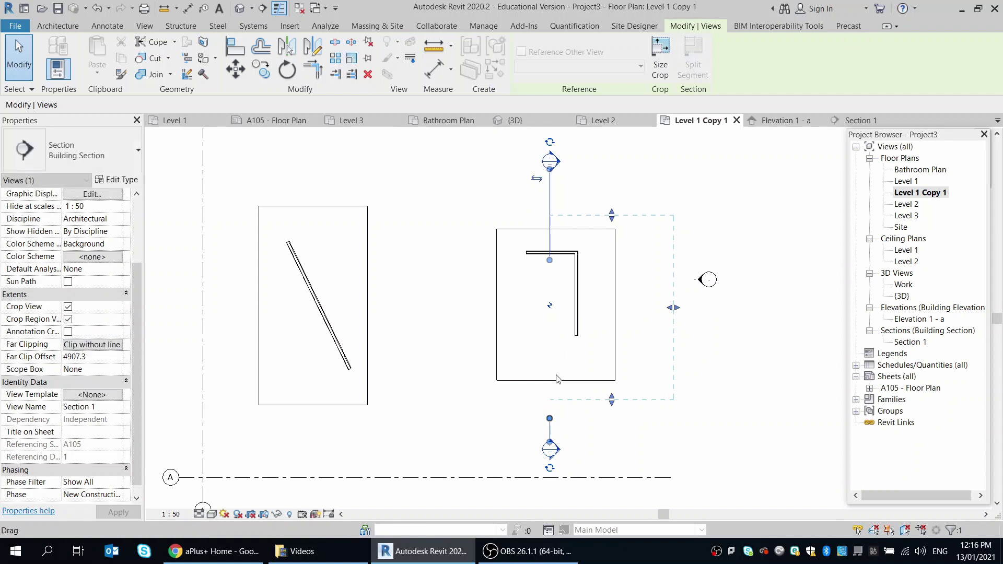
{"action": "left_click_drag", "start_coordinate": [550, 261], "coordinate": [549, 197]}
{"action": "left_click", "coordinate": [439, 276]}
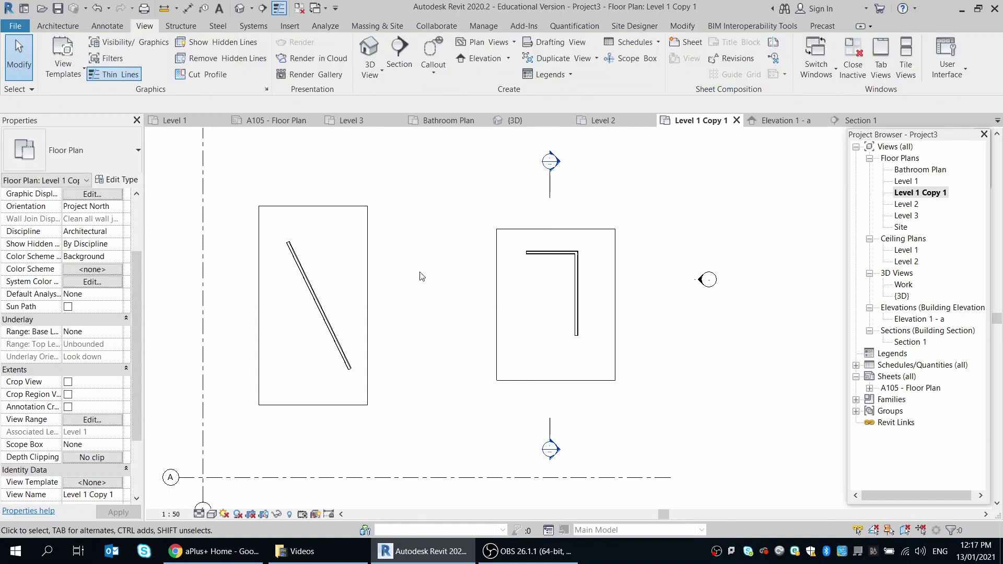
Step: Review the Duplicate View options for Section 1 and dismiss them without duplicating
{"action": "right_click", "coordinate": [910, 343]}
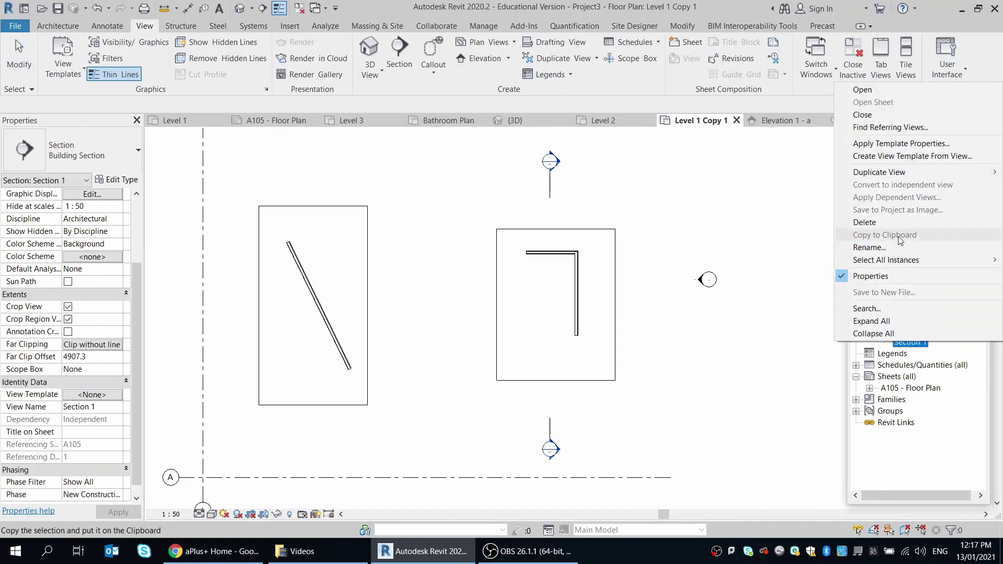
{"action": "mouse_move", "coordinate": [888, 174]}
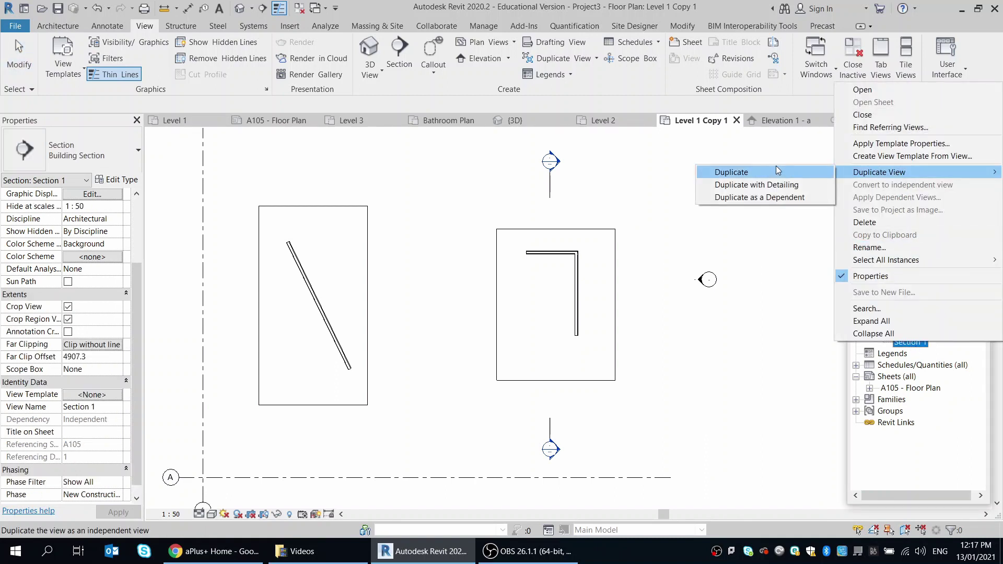
{"action": "left_click", "coordinate": [726, 148]}
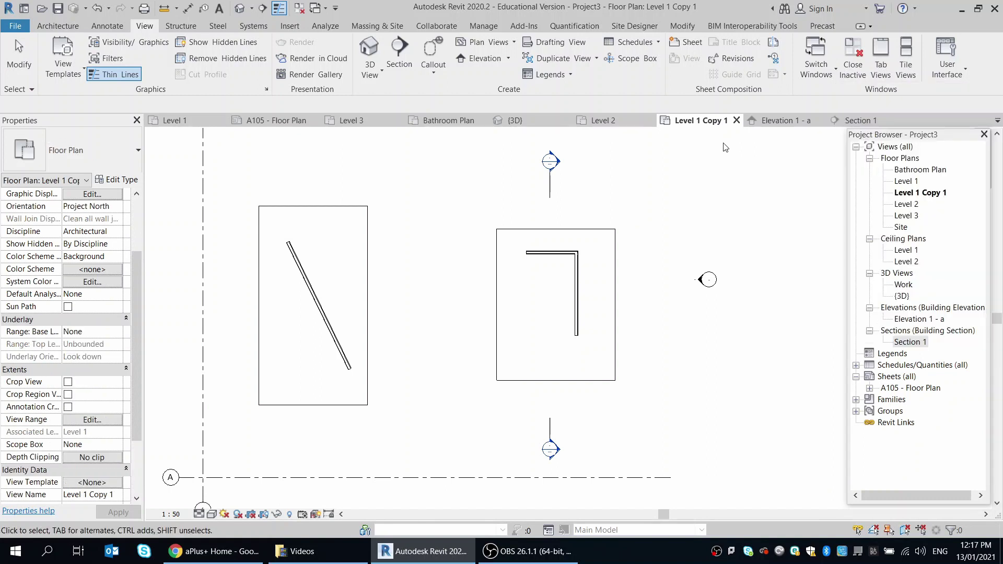
Step: Open the Section 1 view from its plan marker and review the available section types without changing the current one
{"action": "double_click", "coordinate": [558, 166]}
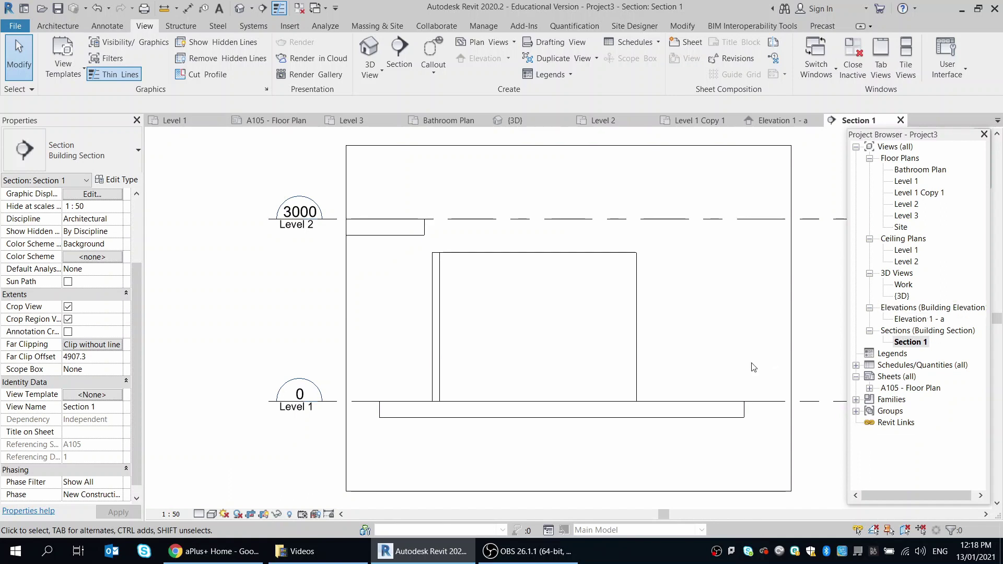
{"action": "scroll", "coordinate": [276, 326], "scroll_direction": "down", "scroll_amount": 1}
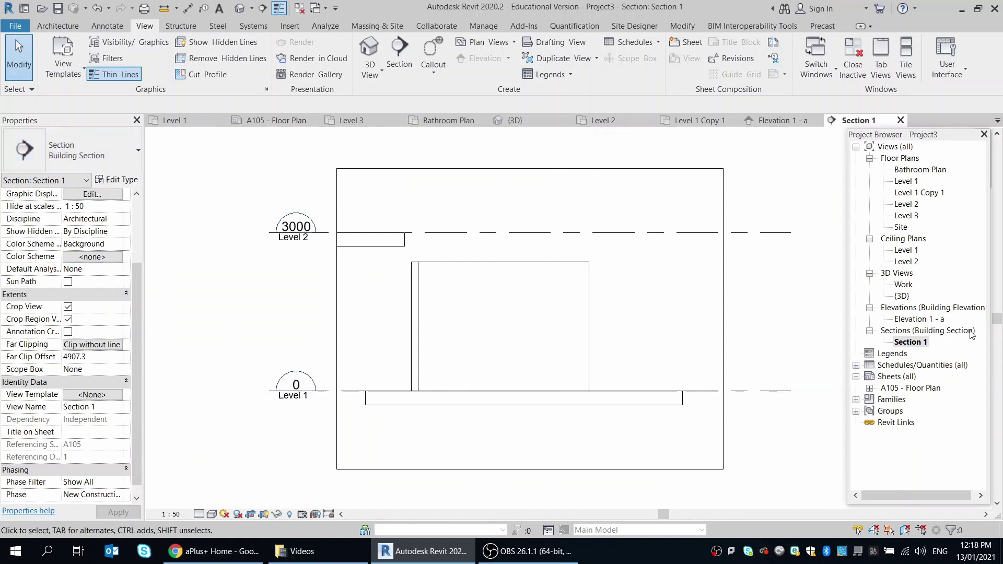
{"action": "left_click", "coordinate": [138, 154]}
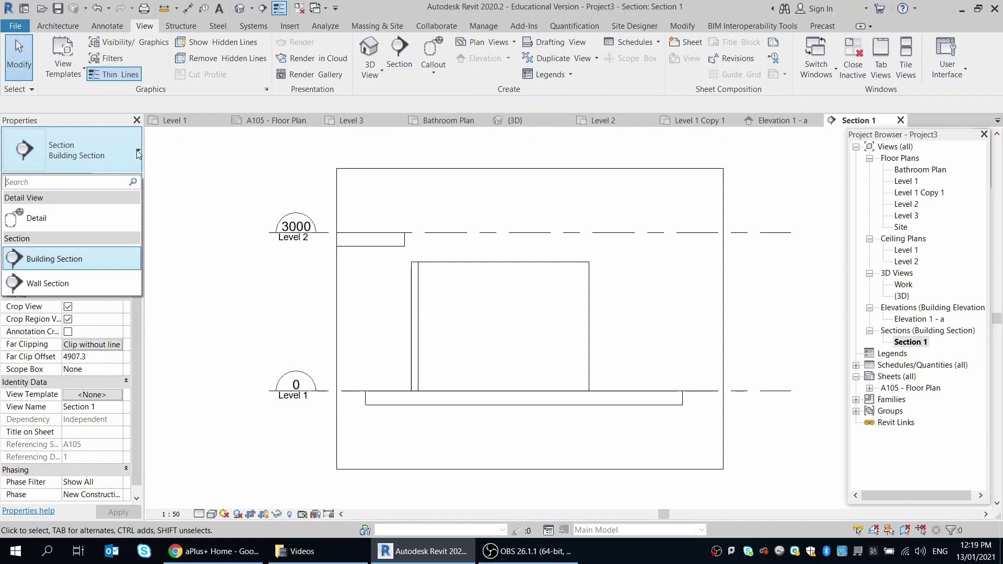
{"action": "left_click", "coordinate": [248, 180]}
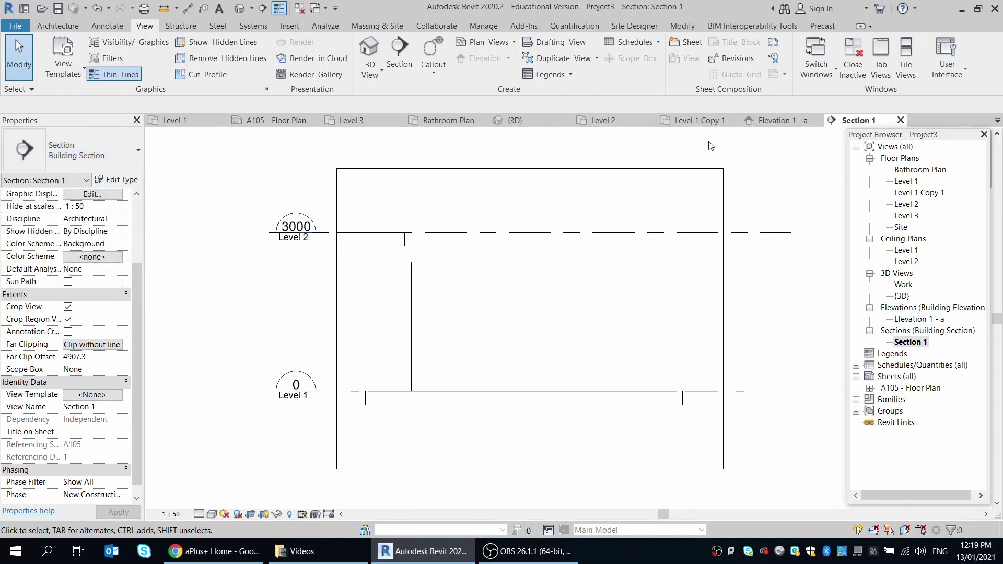
Step: Copy the Section 1 marker in the Level 1 Copy 1 plan to a parallel position just left of the original
{"action": "left_click", "coordinate": [695, 120]}
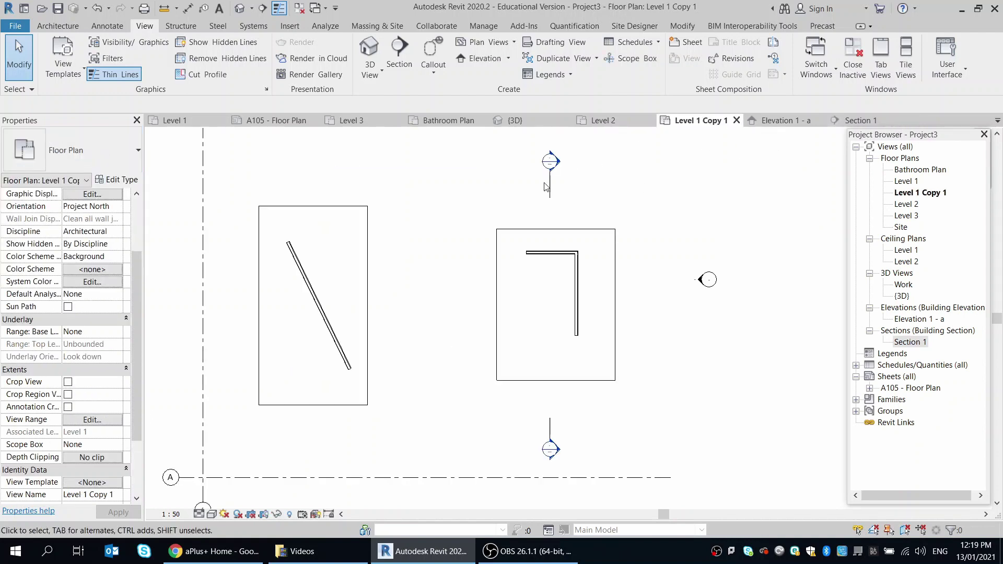
{"action": "left_click", "coordinate": [550, 185]}
{"action": "scroll", "coordinate": [583, 191], "scroll_direction": "up", "scroll_amount": 1}
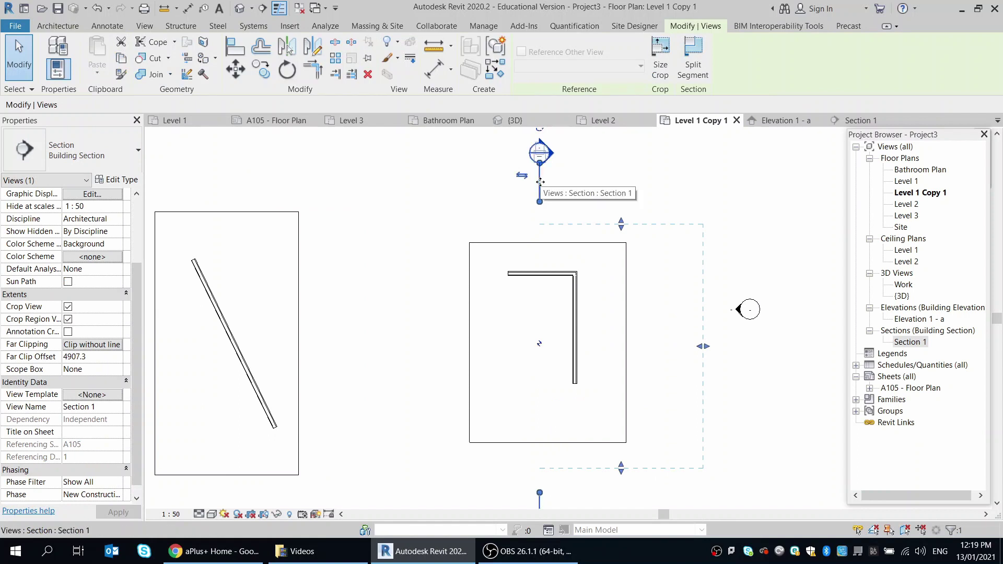
{"action": "left_click_drag", "start_coordinate": [540, 182], "coordinate": [488, 183], "text": "ctrl"}
{"action": "left_click", "coordinate": [612, 171]}
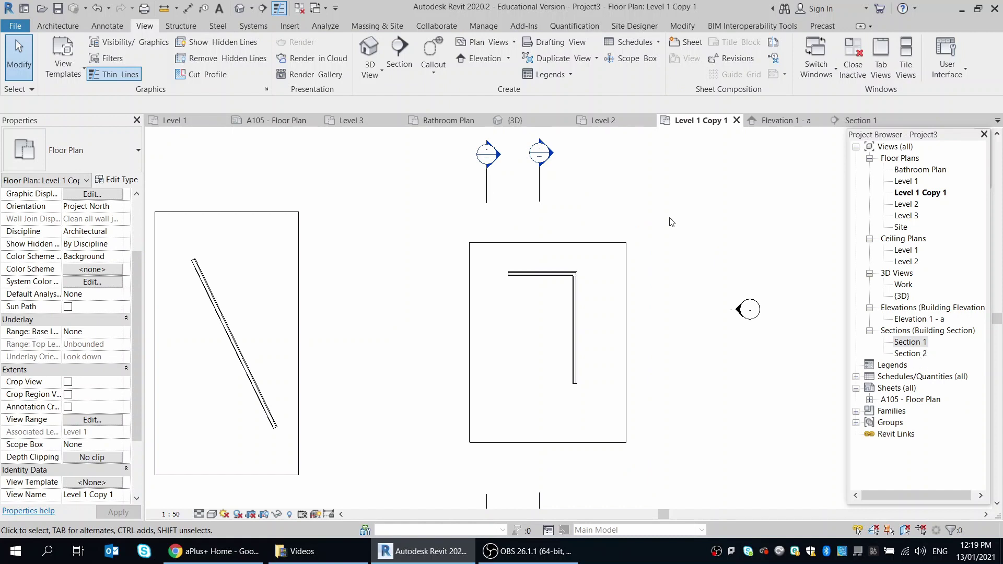
{"action": "scroll", "coordinate": [690, 280], "scroll_direction": "down", "scroll_amount": 2}
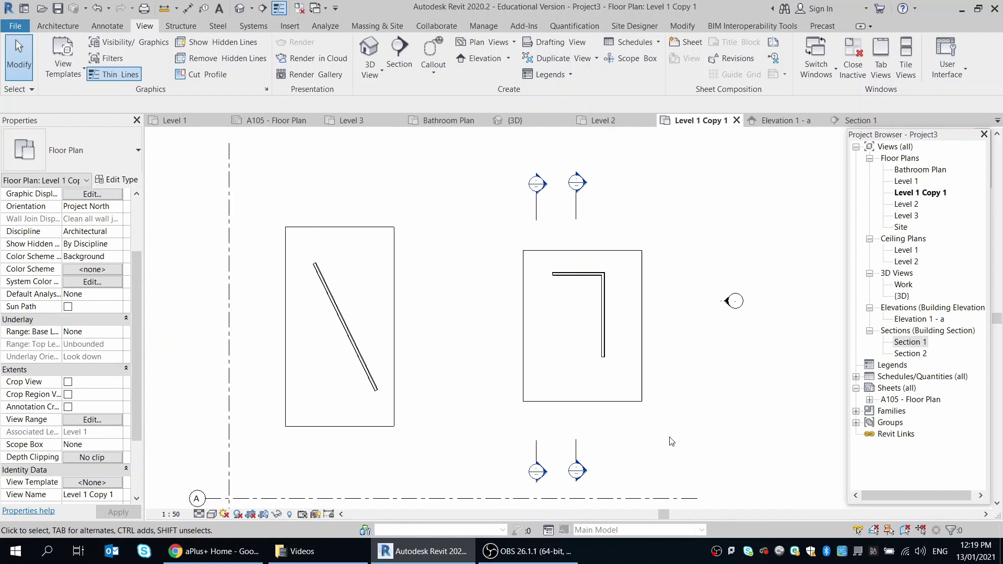
{"action": "scroll", "coordinate": [671, 444], "scroll_direction": "up", "scroll_amount": 1}
{"action": "scroll", "coordinate": [669, 453], "scroll_direction": "down", "scroll_amount": 1}
Step: Change the original Section 1 to the Wall Section type and compare its head symbol with the copied building section's
{"action": "left_click", "coordinate": [576, 206]}
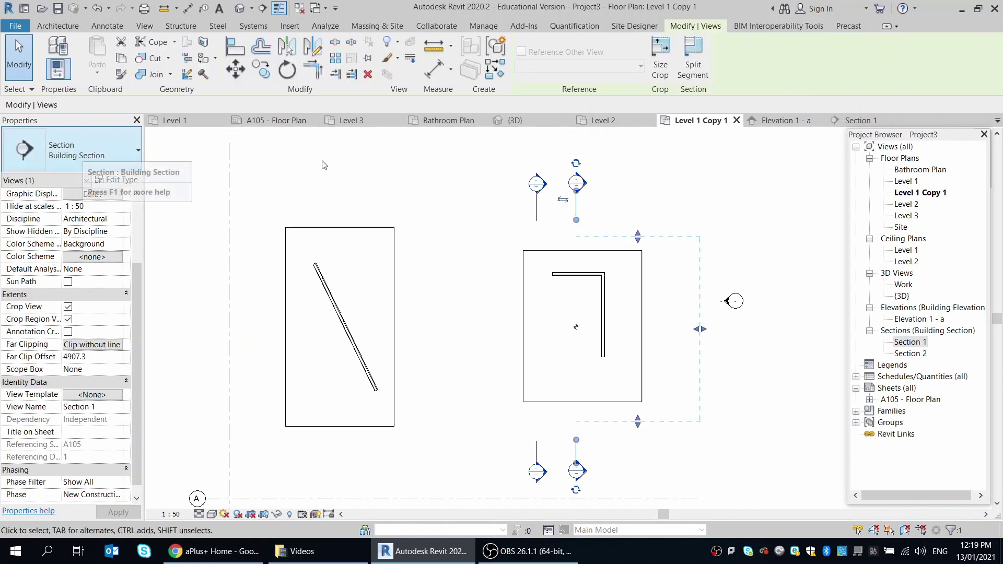
{"action": "left_click", "coordinate": [115, 147]}
{"action": "left_click", "coordinate": [49, 283]}
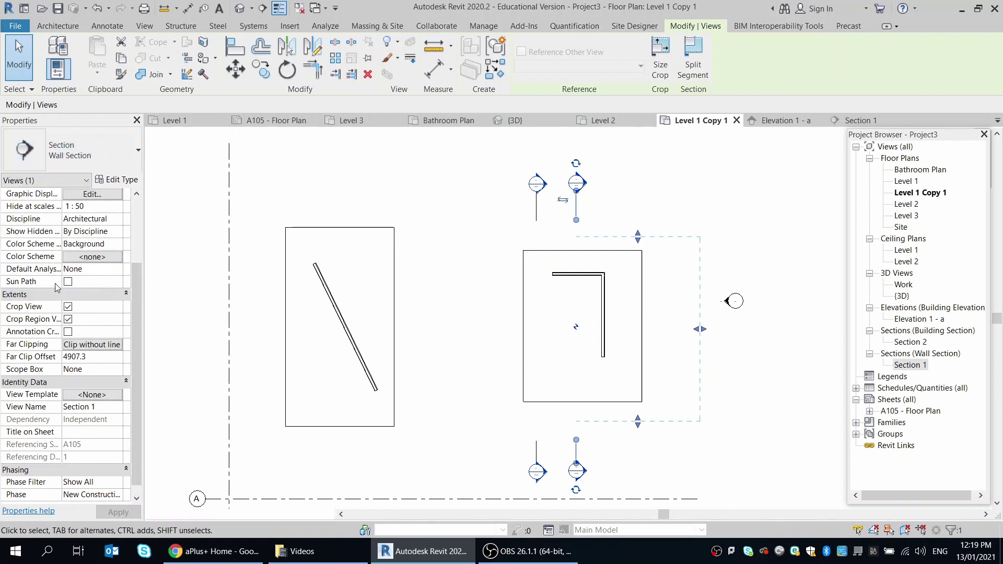
{"action": "left_click", "coordinate": [494, 254]}
{"action": "scroll", "coordinate": [599, 203], "scroll_direction": "up", "scroll_amount": 1}
{"action": "scroll", "coordinate": [569, 177], "scroll_direction": "up", "scroll_amount": 2}
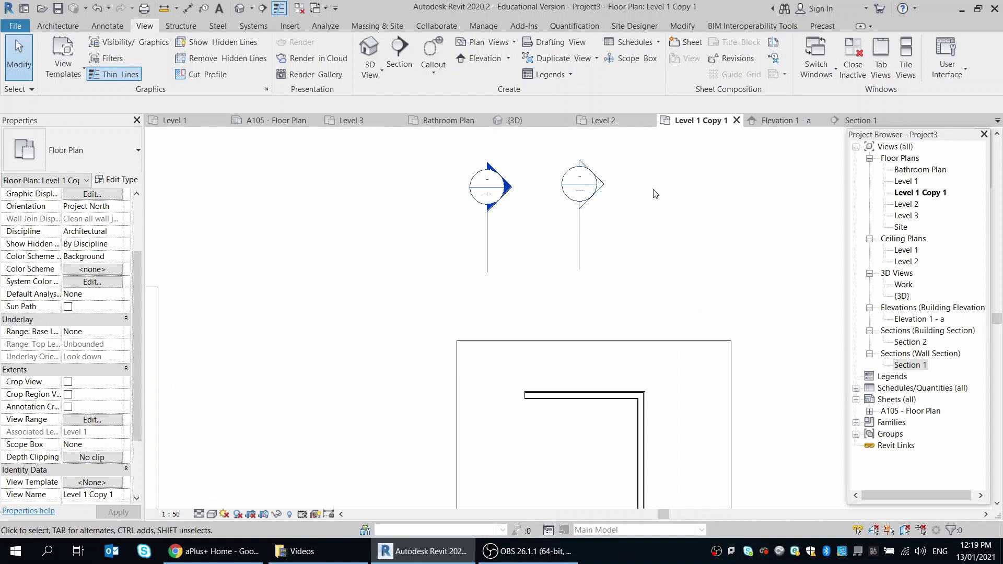
{"action": "scroll", "coordinate": [401, 229], "scroll_direction": "down", "scroll_amount": 2}
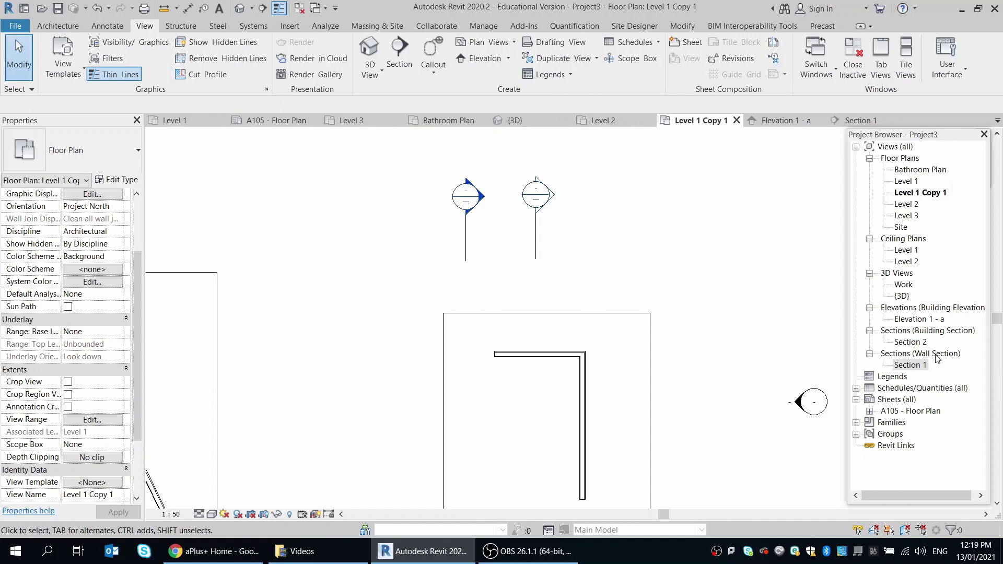
Step: Compare the wall section and building section markers in plan with their separate groups in the project browser
{"action": "left_click", "coordinate": [536, 238]}
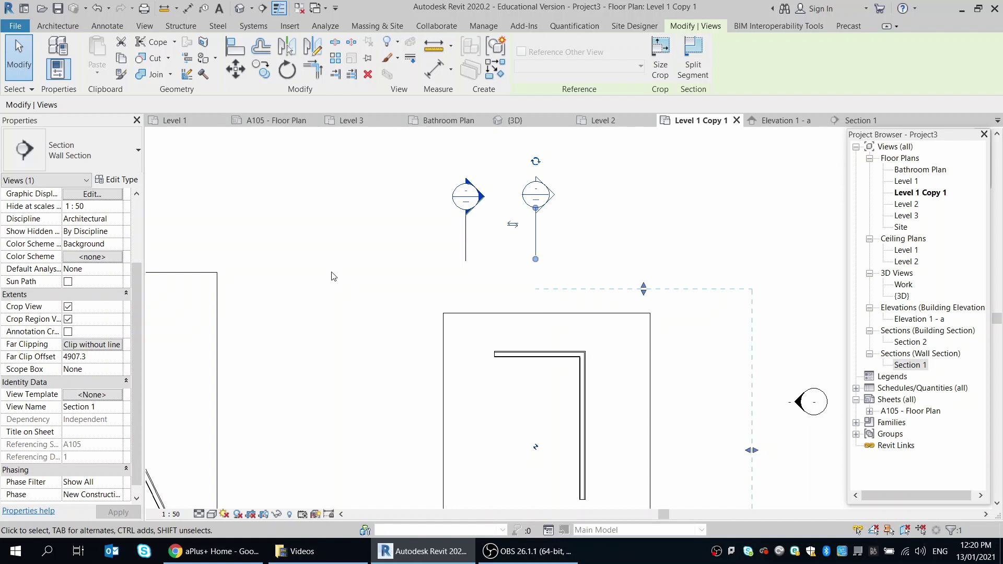
{"action": "scroll", "coordinate": [330, 203], "scroll_direction": "down", "scroll_amount": 2}
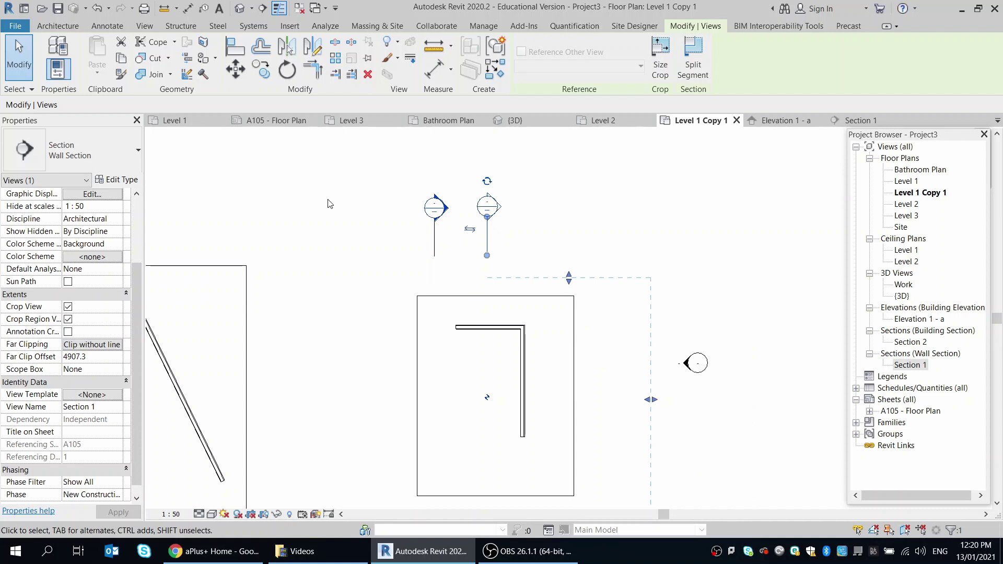
{"action": "left_click", "coordinate": [350, 221]}
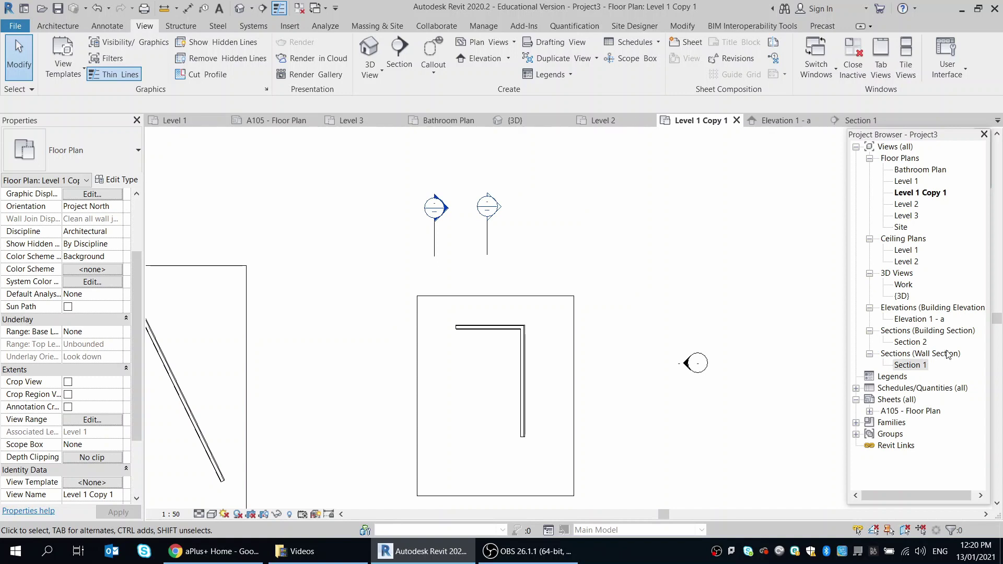
{"action": "left_click", "coordinate": [488, 234]}
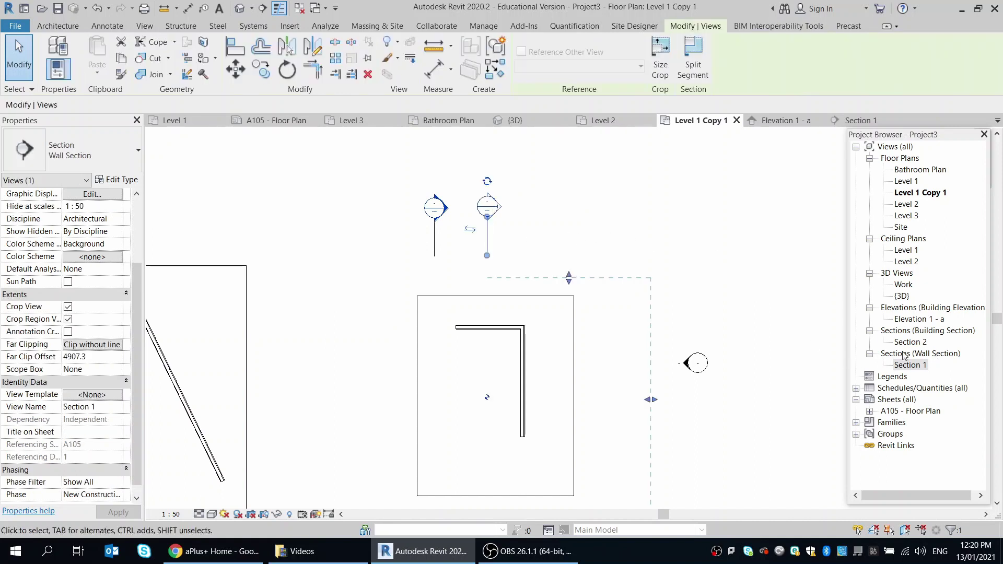
{"action": "left_click", "coordinate": [434, 235]}
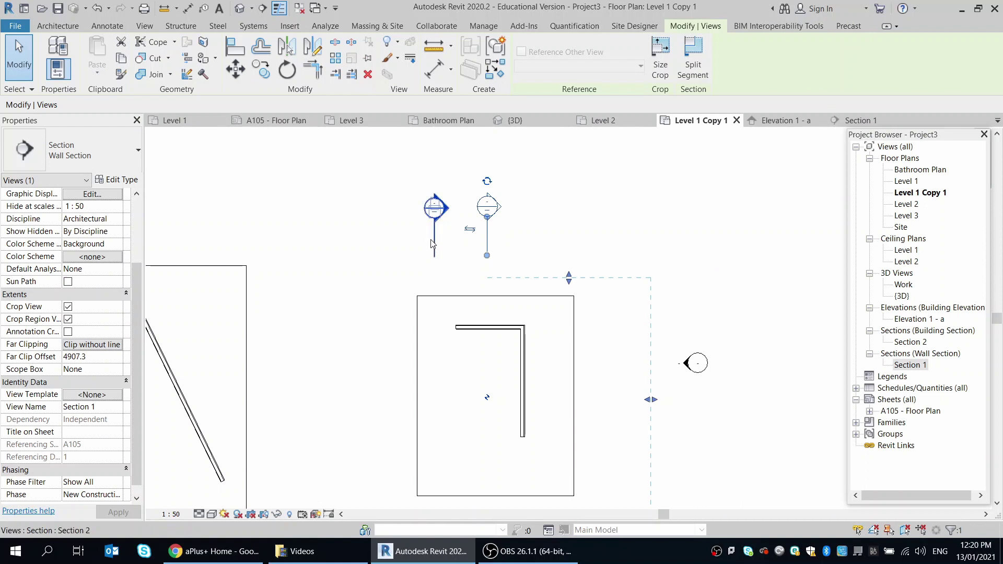
{"action": "left_click", "coordinate": [825, 298]}
{"action": "scroll", "coordinate": [825, 298], "scroll_direction": "down", "scroll_amount": 3}
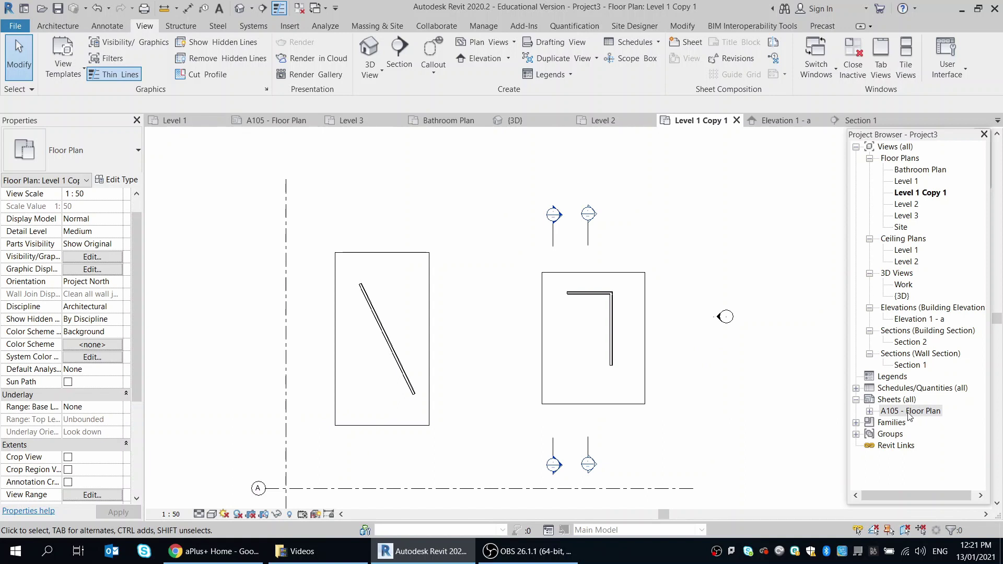
Step: Check the Duplicate View options for sheet A105 - Floor Plan and dismiss them
{"action": "right_click", "coordinate": [906, 413]}
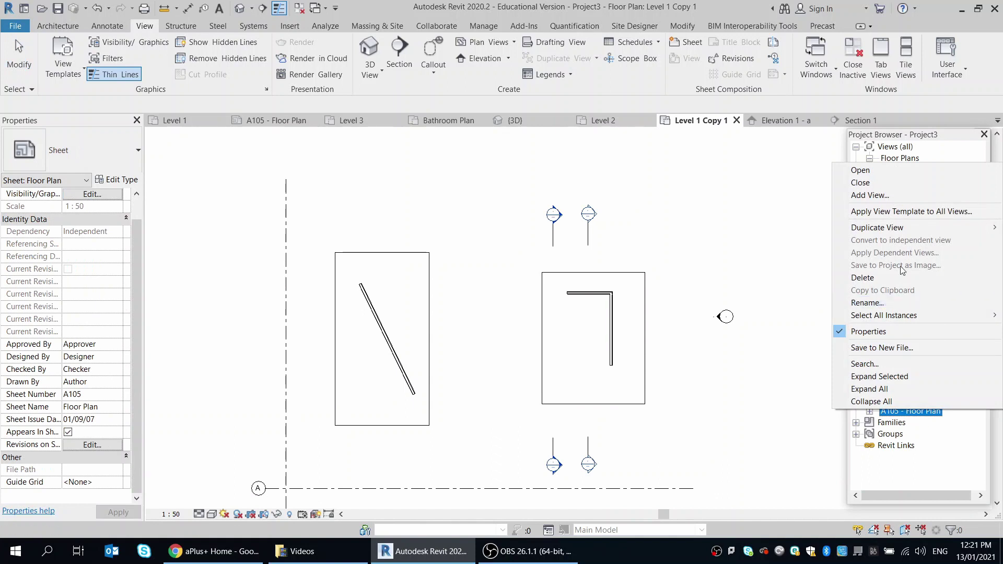
{"action": "mouse_move", "coordinate": [895, 234]}
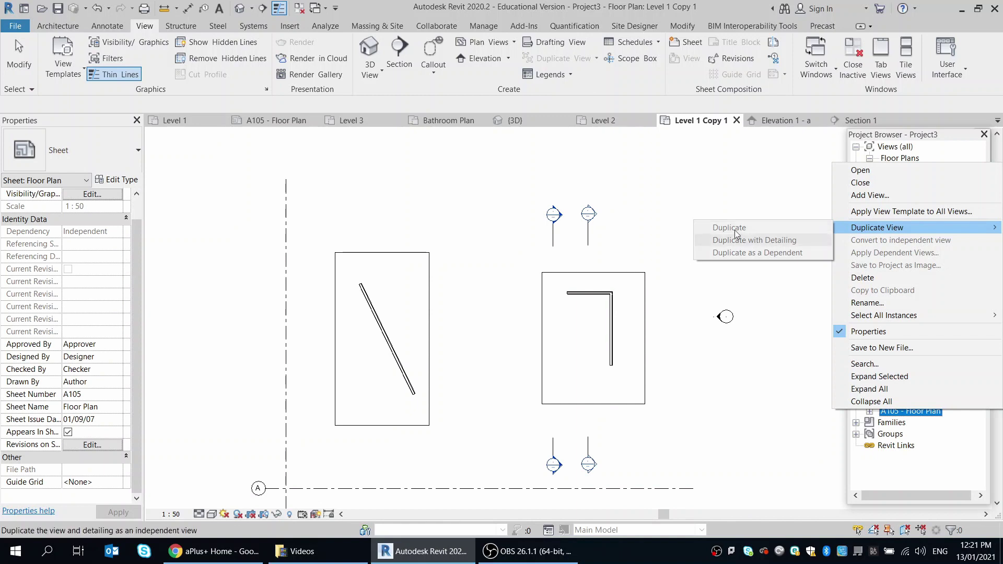
{"action": "left_click", "coordinate": [773, 357]}
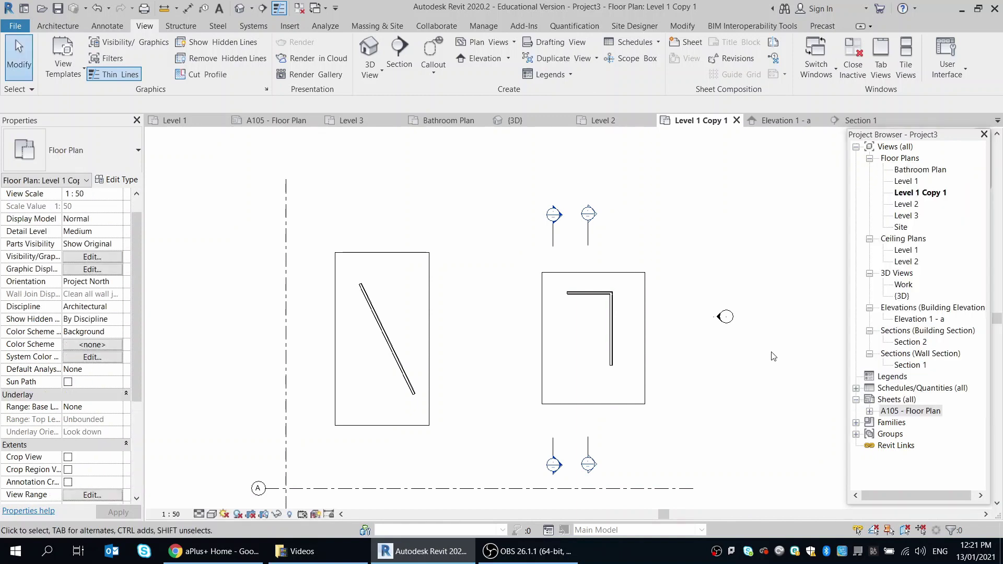
Step: Create two new sheets with the Titleblock A2 Metric (NZ) : Type 1 title block and reopen sheet A105 - Floor Plan
{"action": "right_click", "coordinate": [892, 401]}
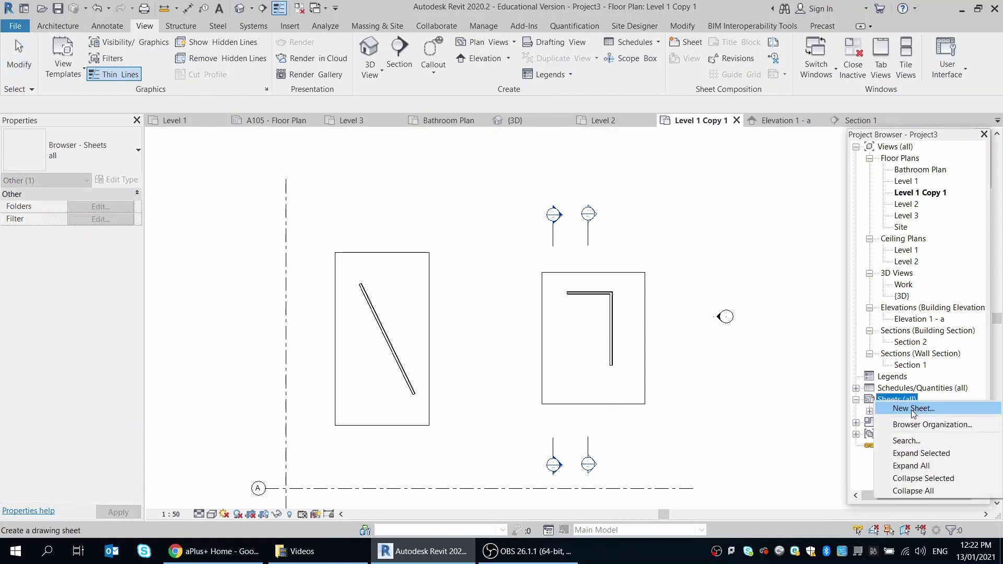
{"action": "left_click", "coordinate": [913, 410]}
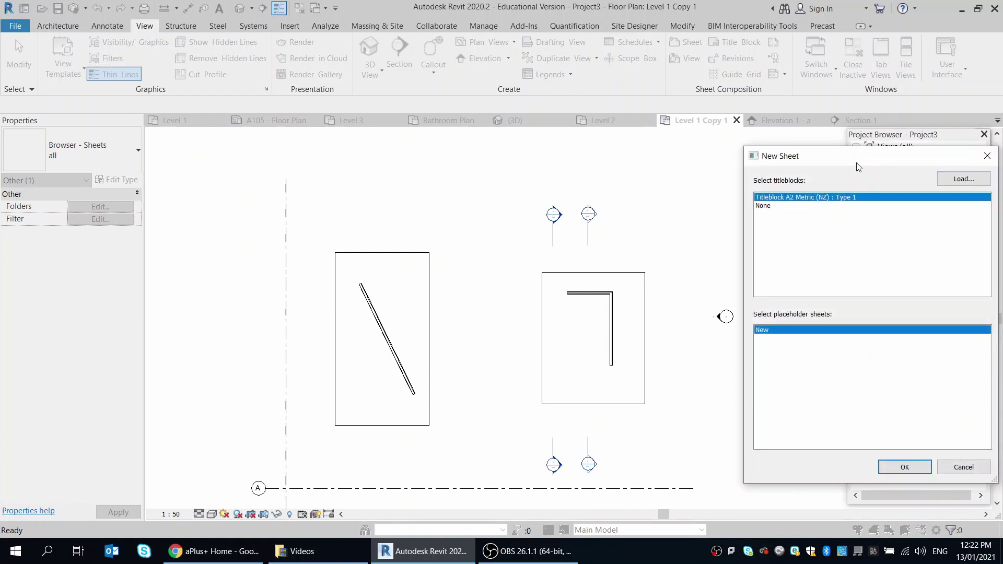
{"action": "left_click_drag", "start_coordinate": [860, 167], "coordinate": [700, 133]}
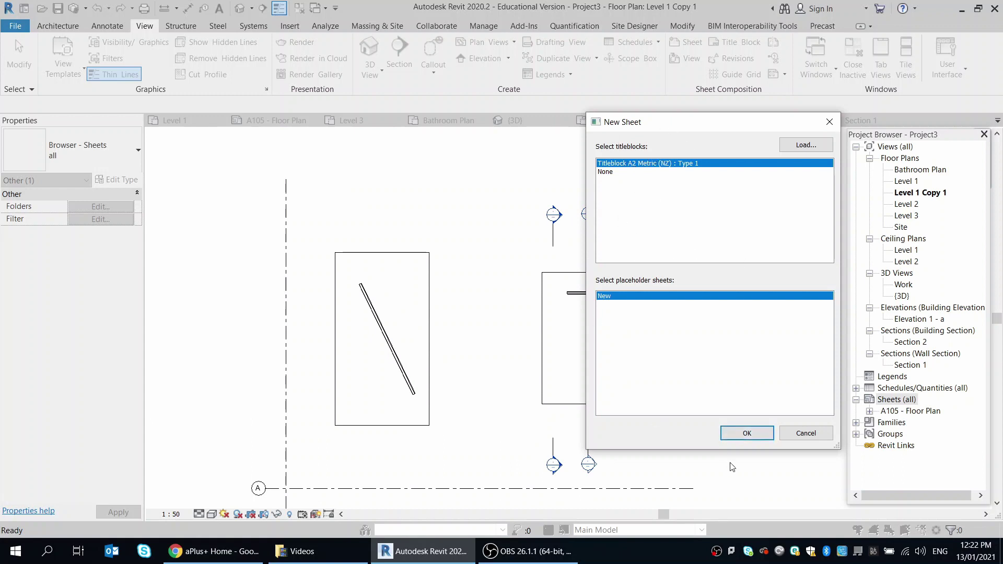
{"action": "left_click", "coordinate": [748, 435]}
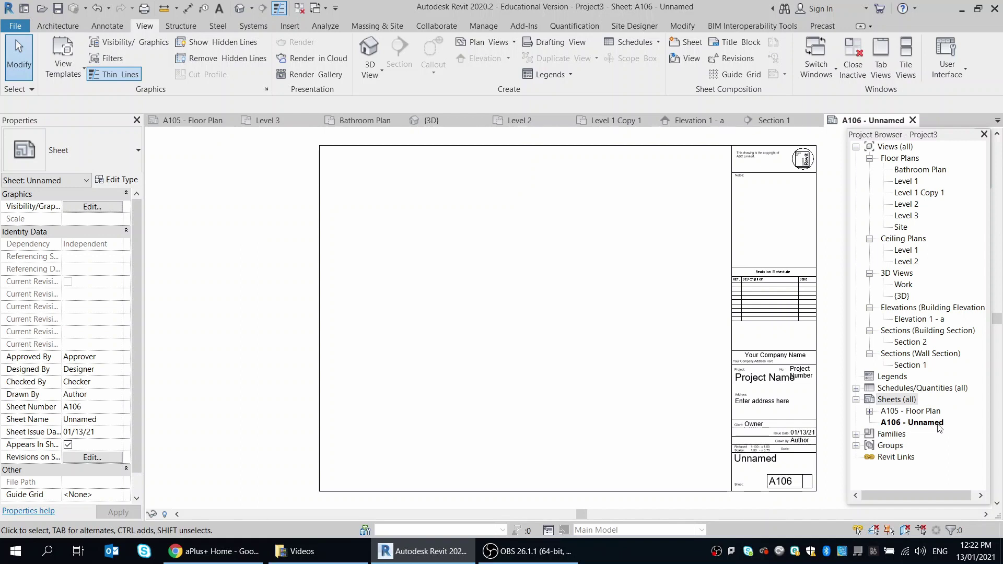
{"action": "right_click", "coordinate": [892, 399]}
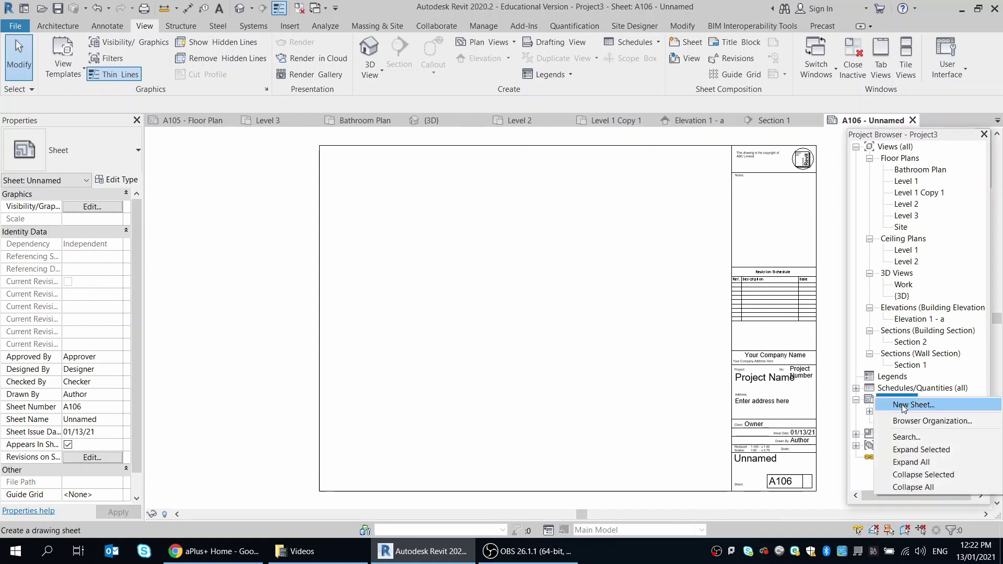
{"action": "left_click", "coordinate": [904, 406]}
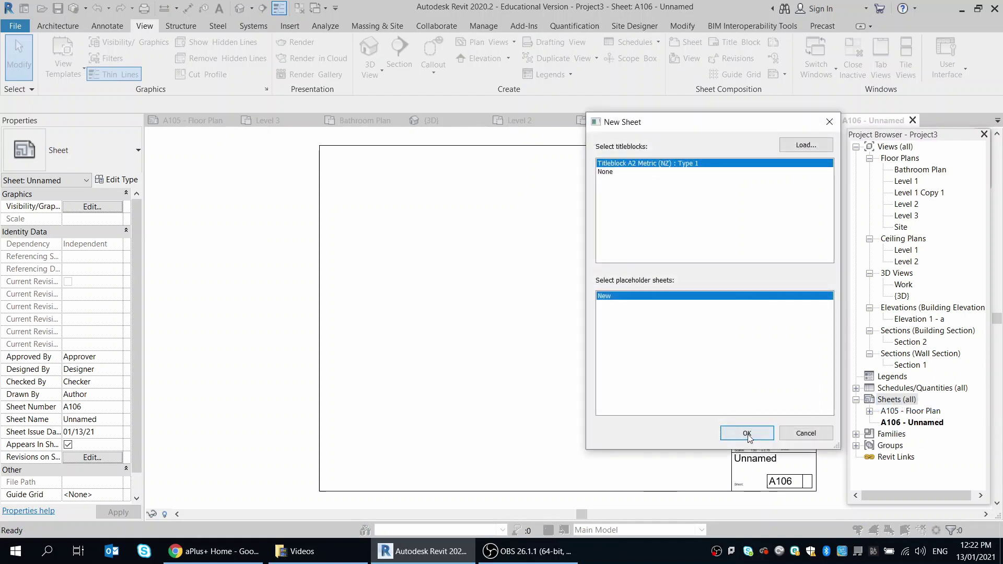
{"action": "left_click", "coordinate": [739, 432]}
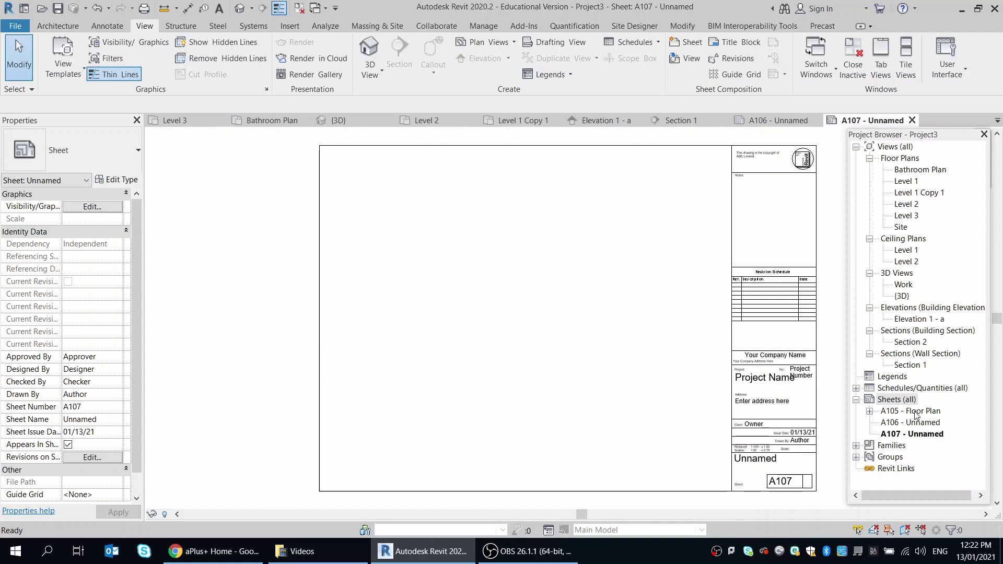
{"action": "double_click", "coordinate": [915, 412]}
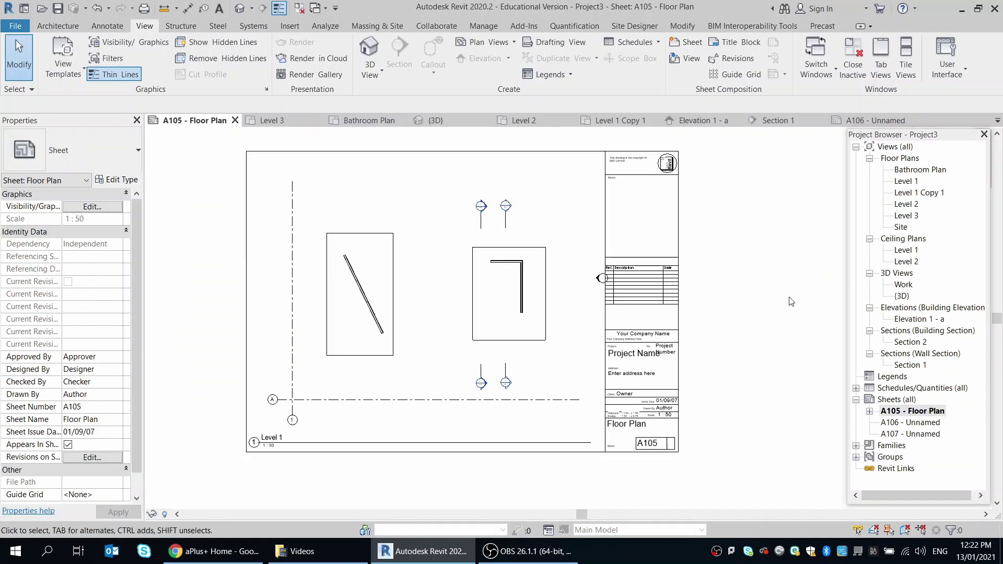
{"action": "left_click", "coordinate": [916, 320]}
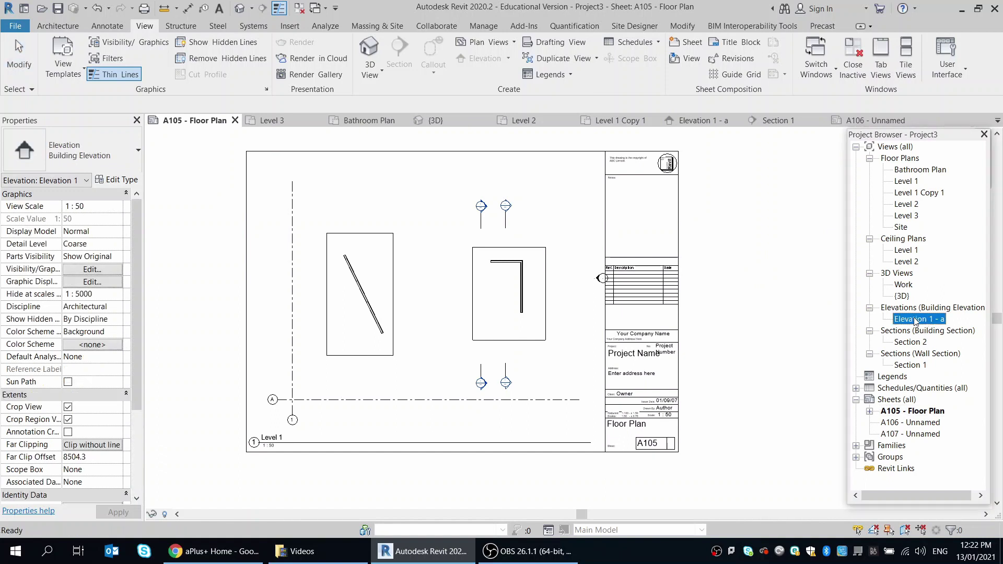
{"action": "left_click_drag", "start_coordinate": [914, 321], "coordinate": [437, 185]}
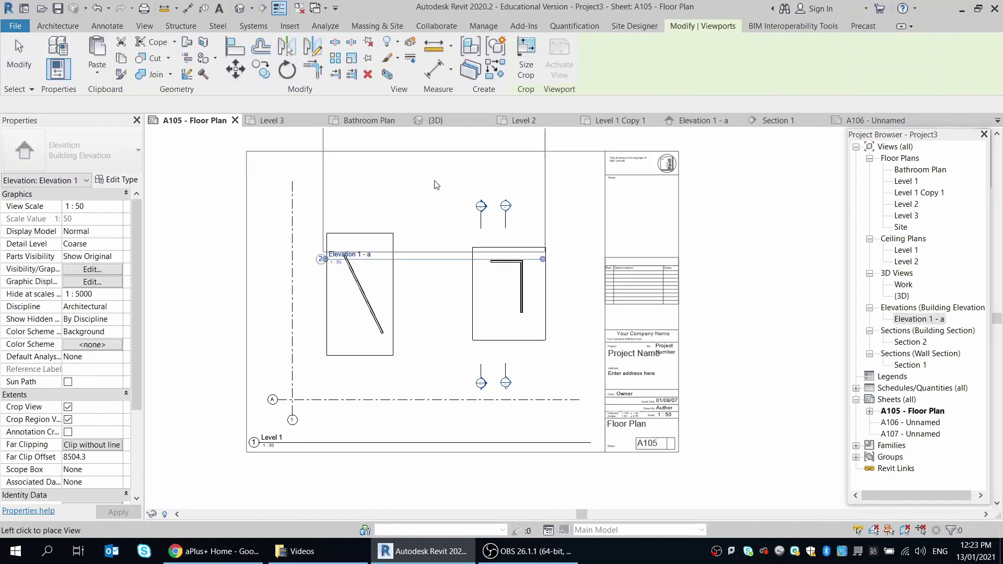
{"action": "left_click", "coordinate": [438, 224]}
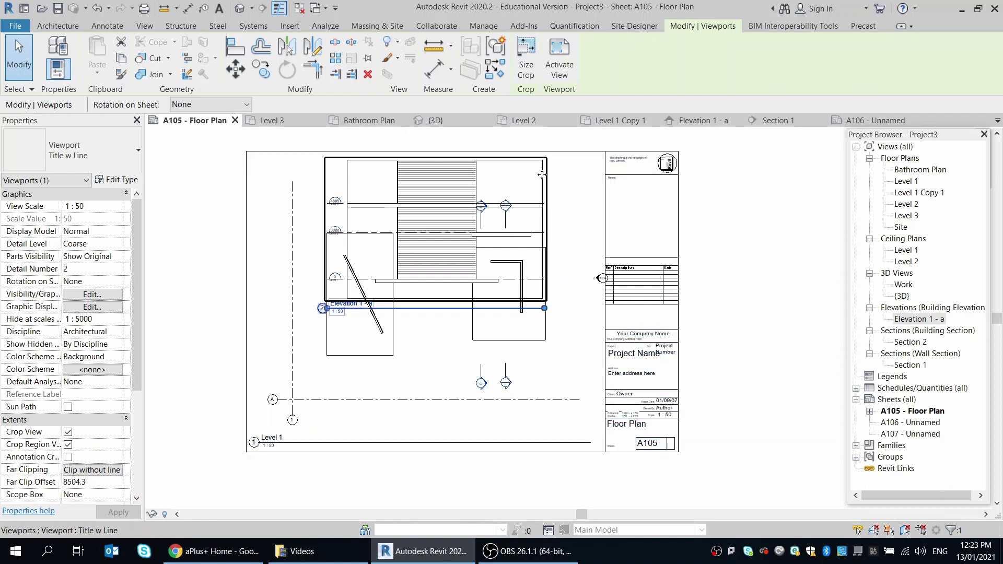
{"action": "key", "text": "Delete"}
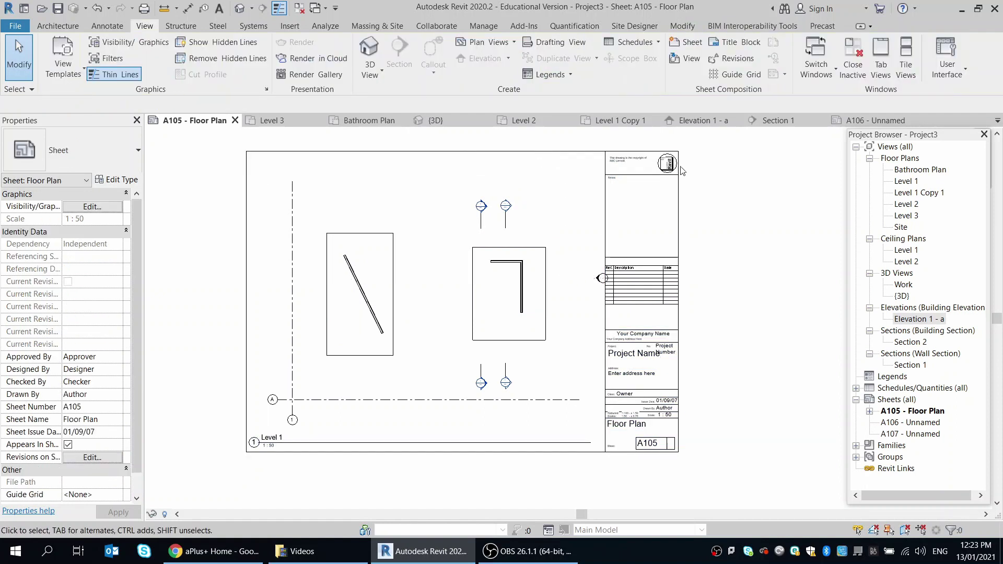
Step: Place the Elevation 1 - a view on sheet A105 and expand the sheet's list of placed views in the project browser
{"action": "left_click_drag", "start_coordinate": [919, 320], "coordinate": [433, 257]}
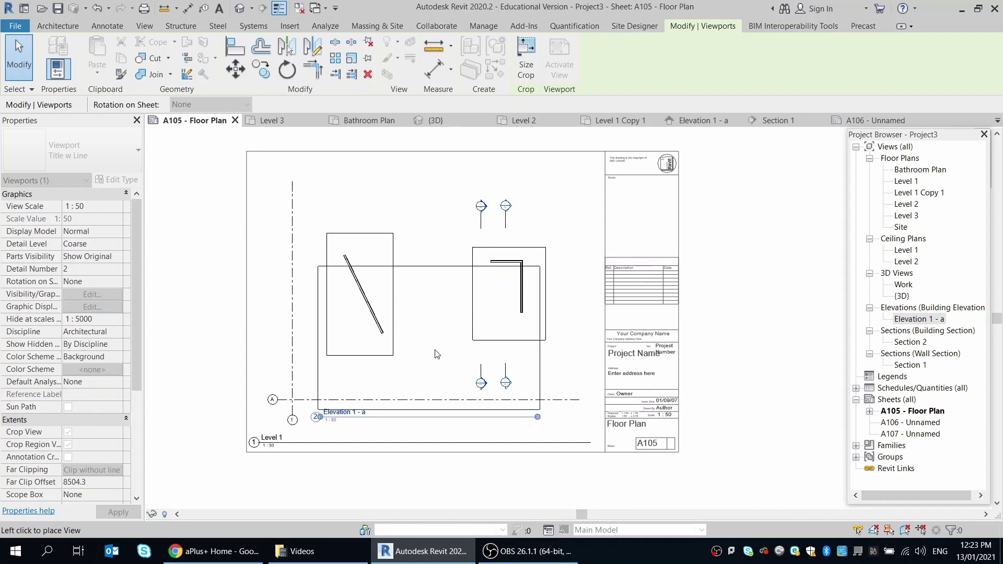
{"action": "left_click", "coordinate": [424, 354]}
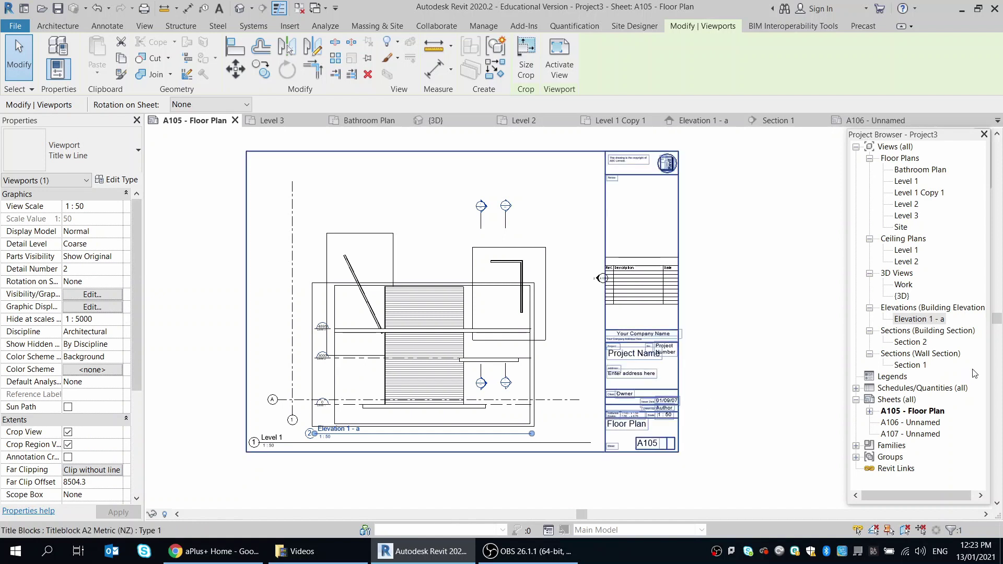
{"action": "left_click", "coordinate": [870, 411]}
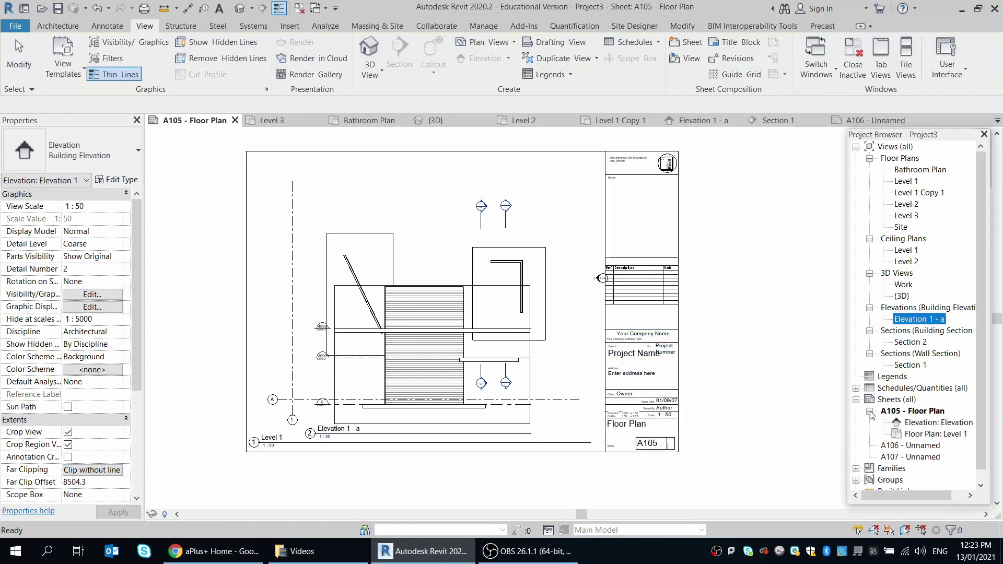
{"action": "scroll", "coordinate": [956, 413], "scroll_direction": "down", "scroll_amount": 1}
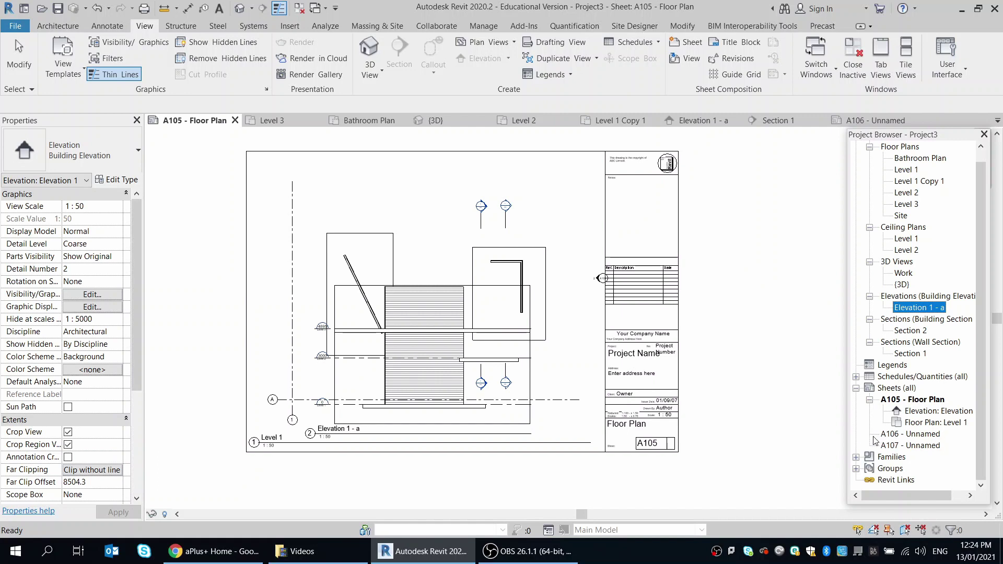
Step: Move the Elevation 1 - a viewport up and slightly left on sheet A105
{"action": "left_click", "coordinate": [436, 313]}
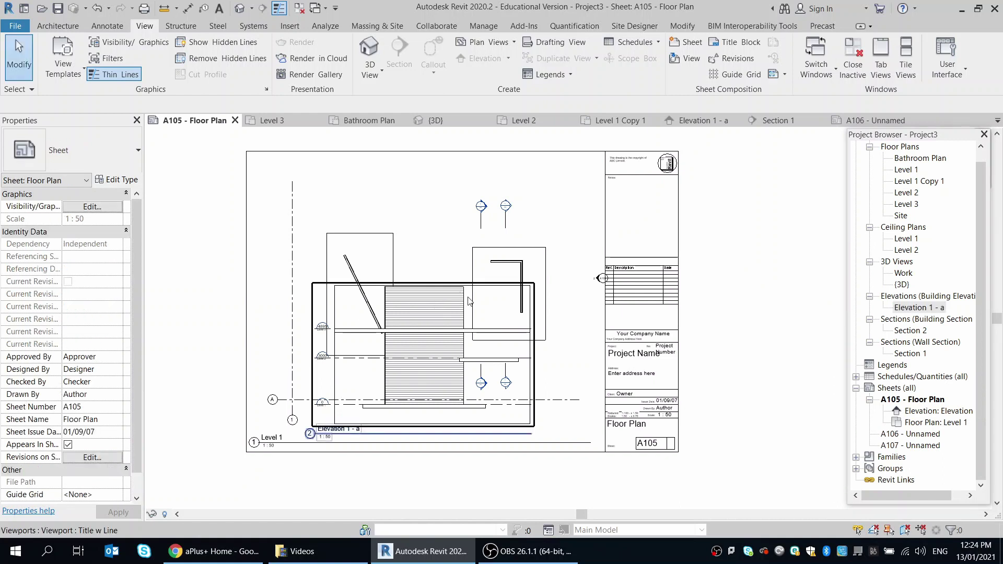
{"action": "left_click", "coordinate": [438, 315]}
{"action": "left_click_drag", "start_coordinate": [450, 303], "coordinate": [419, 187]}
{"action": "left_click", "coordinate": [587, 208]}
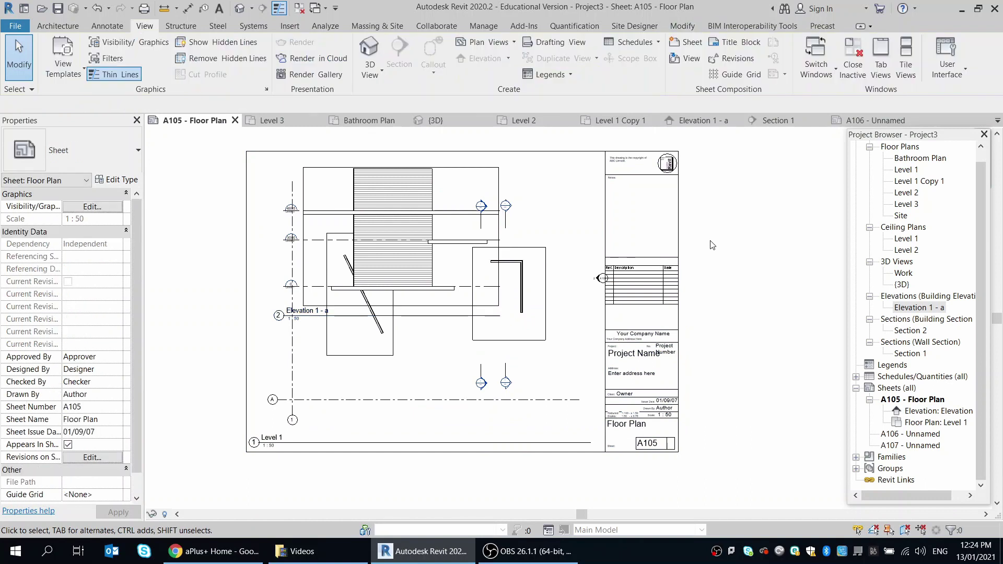
Step: Try to place the same Elevation 1 - a view on sheet A106 as well
{"action": "double_click", "coordinate": [933, 435]}
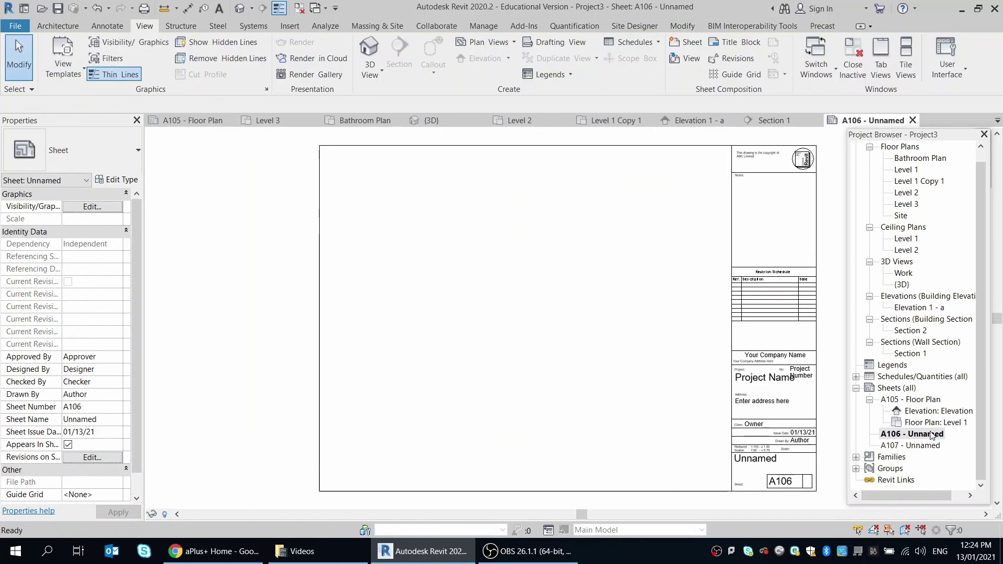
{"action": "left_click_drag", "start_coordinate": [919, 308], "coordinate": [528, 309]}
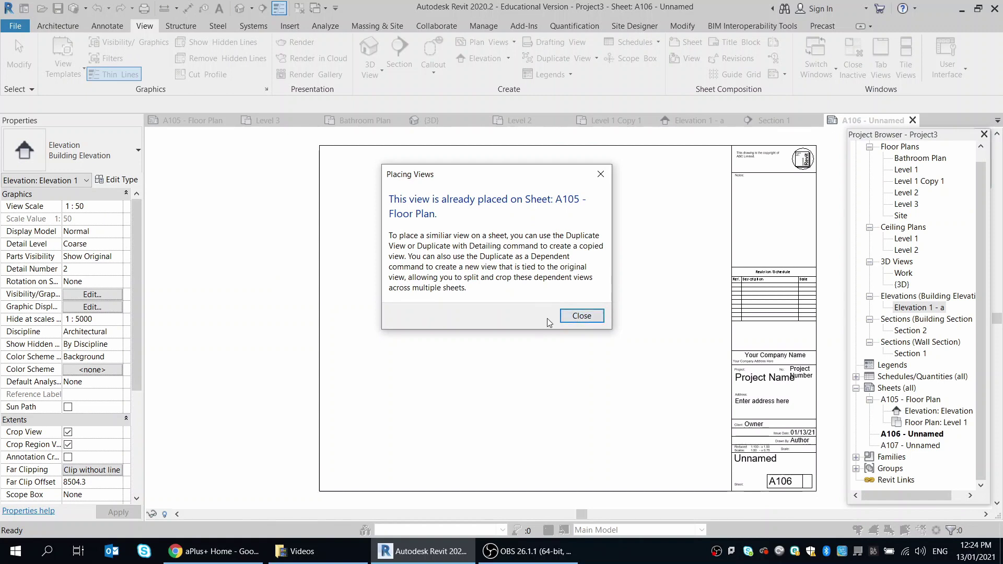
{"action": "left_click", "coordinate": [581, 316]}
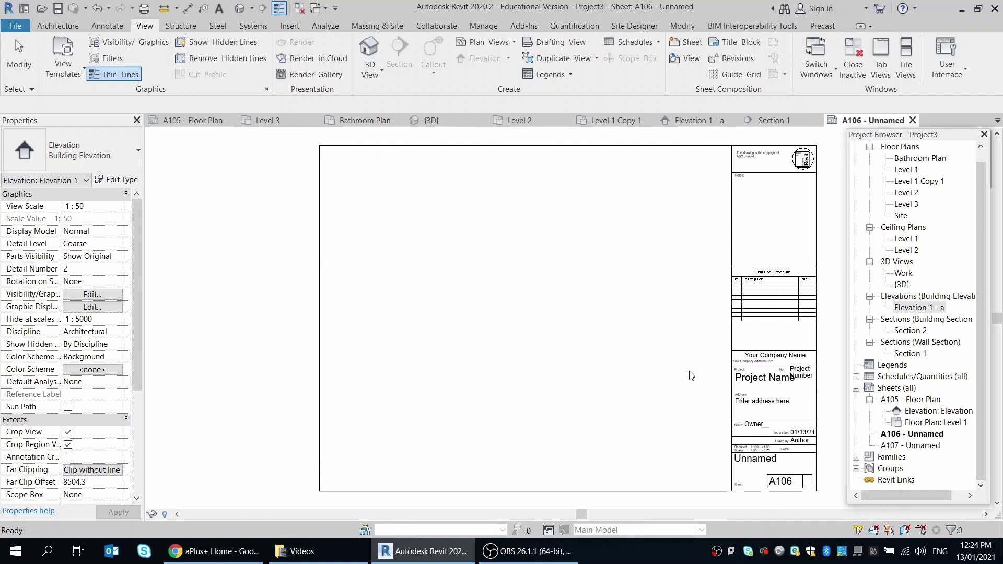
Step: Duplicate the Elevation 1 - a view without detailing and place the copy in the upper part of sheet A106's drawing area
{"action": "right_click", "coordinate": [920, 308]}
{"action": "mouse_move", "coordinate": [906, 140]}
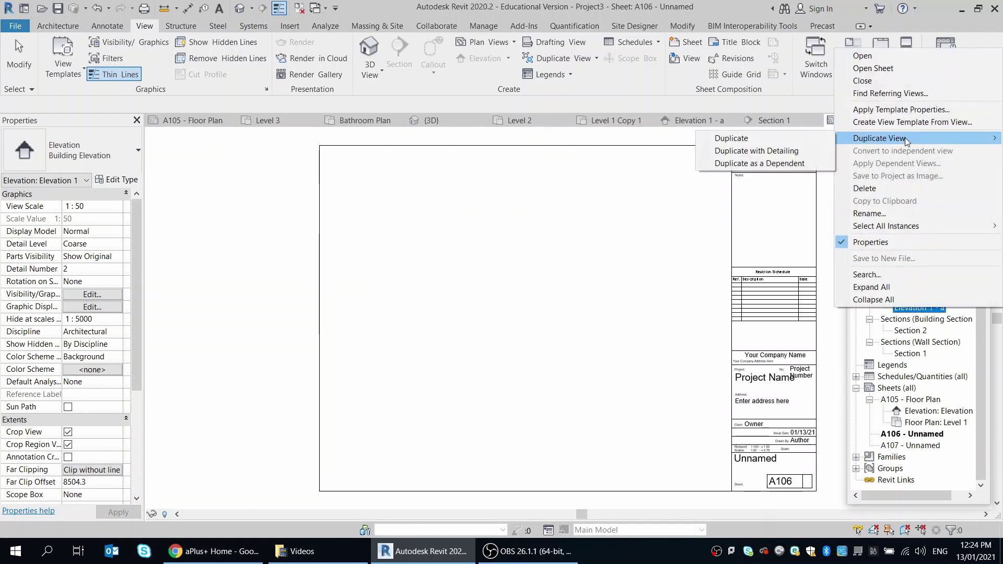
{"action": "left_click", "coordinate": [732, 138]}
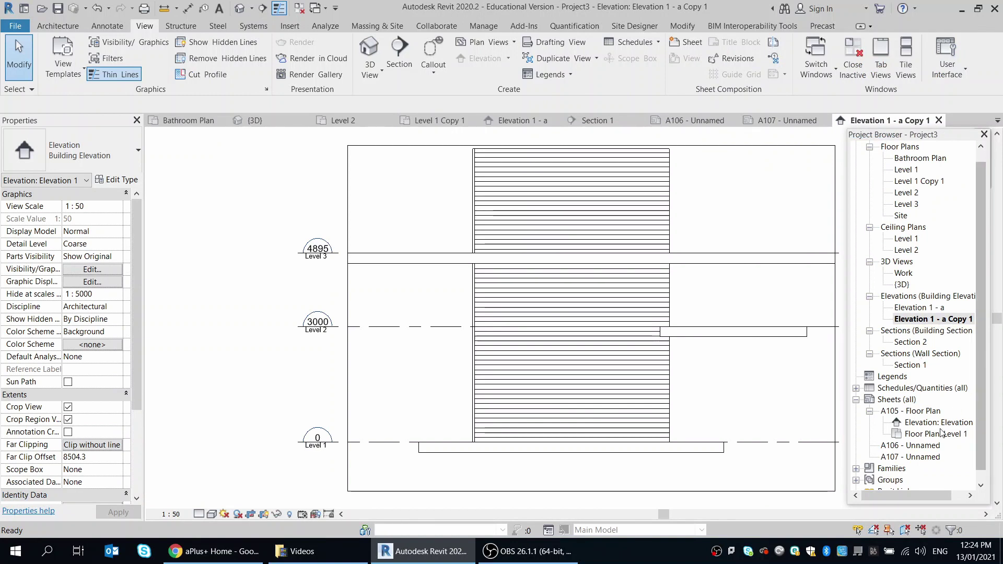
{"action": "double_click", "coordinate": [914, 445]}
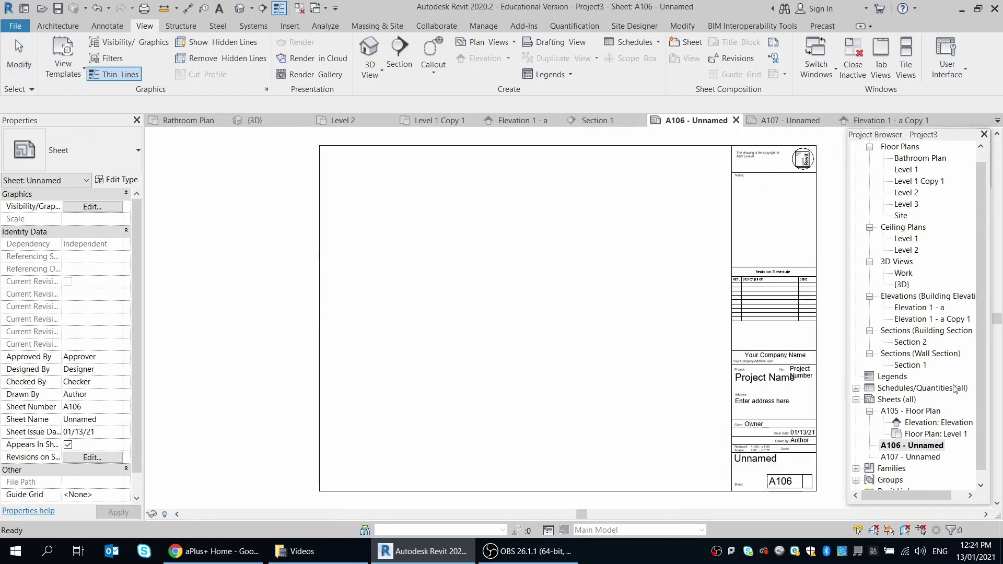
{"action": "left_click", "coordinate": [929, 319]}
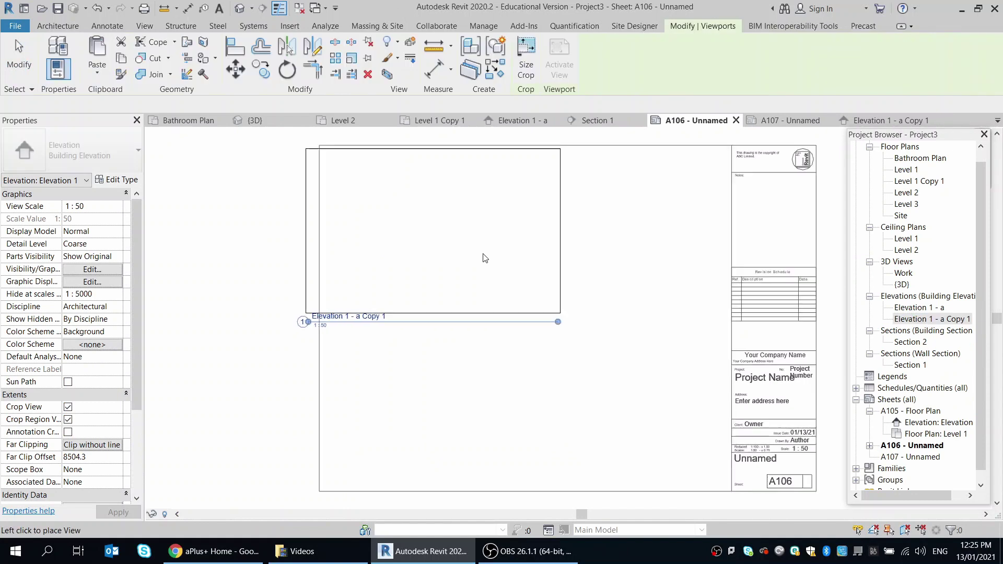
{"action": "left_click", "coordinate": [521, 252]}
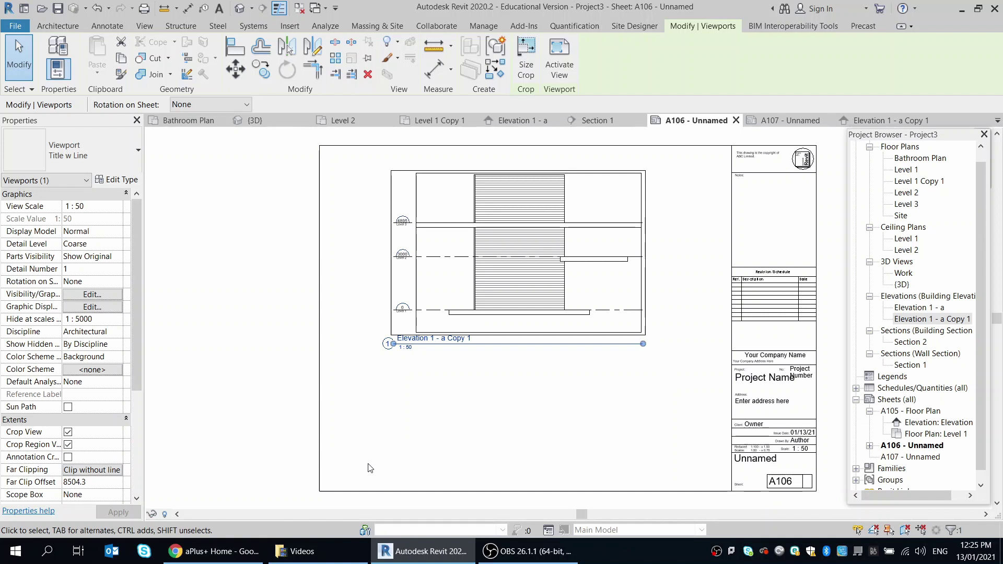
{"action": "scroll", "coordinate": [370, 465], "scroll_direction": "down", "scroll_amount": 1}
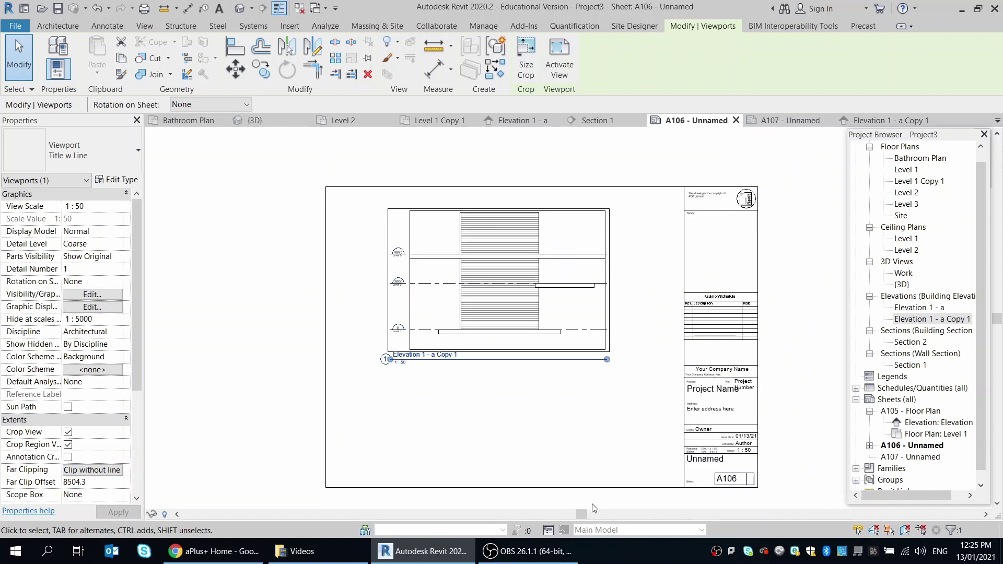